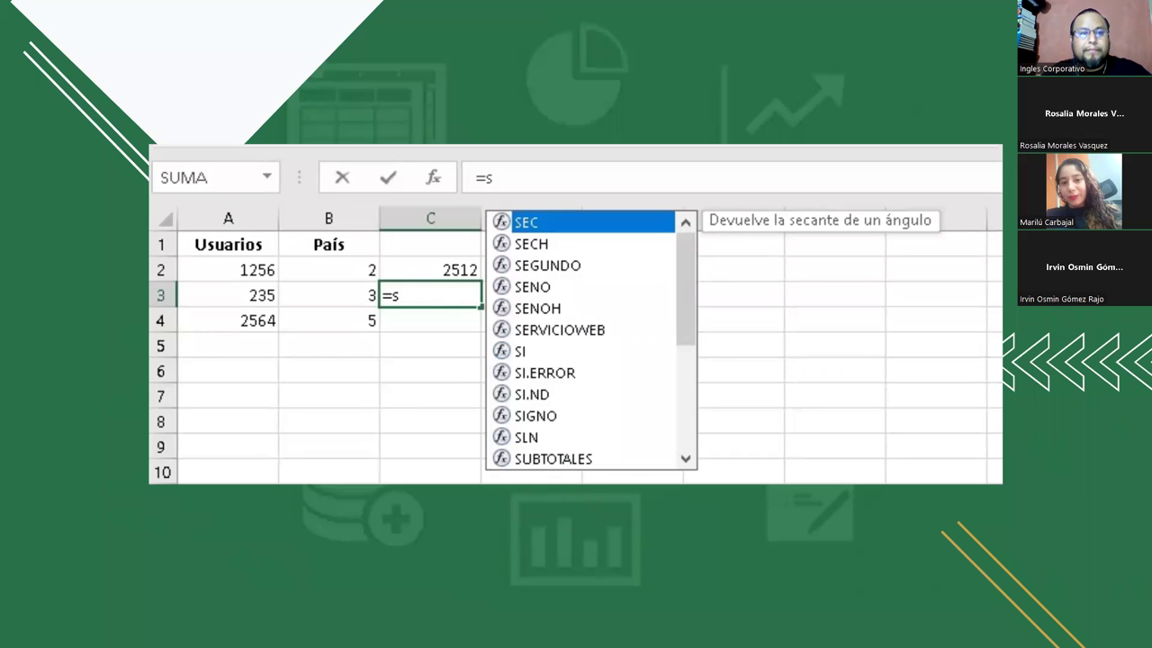
Switch to the Excel workbook on formulas and functions, open sheet Hoja1 and maximize the window
{"action": "left_click", "coordinate": [897, 324]}
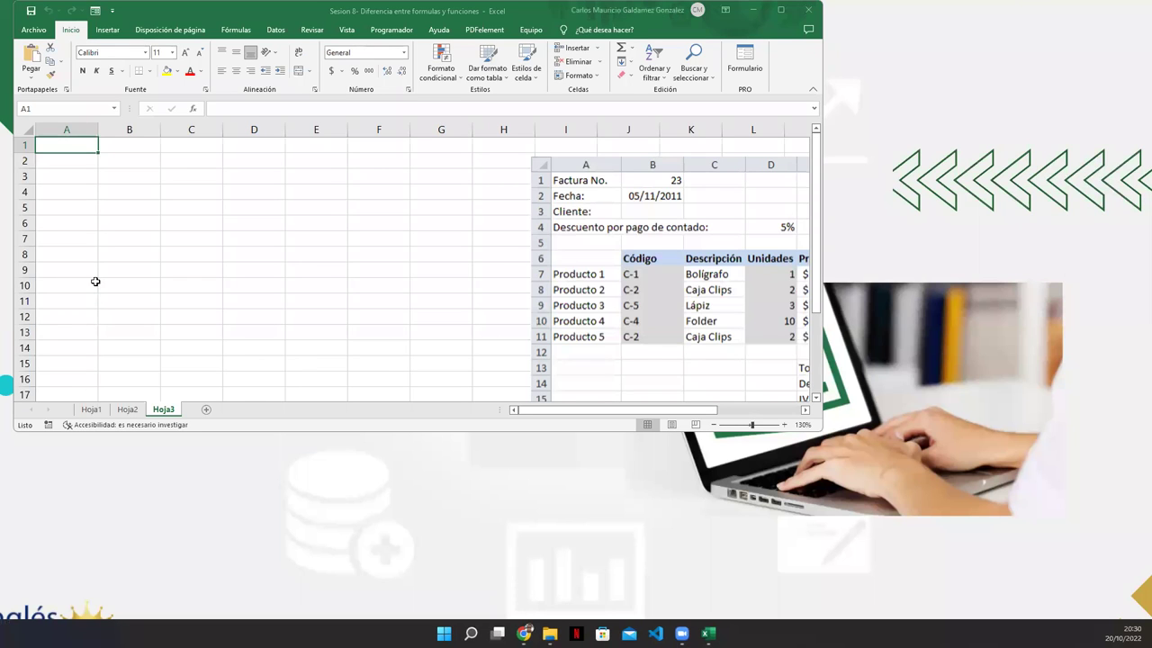
{"action": "left_click", "coordinate": [92, 409]}
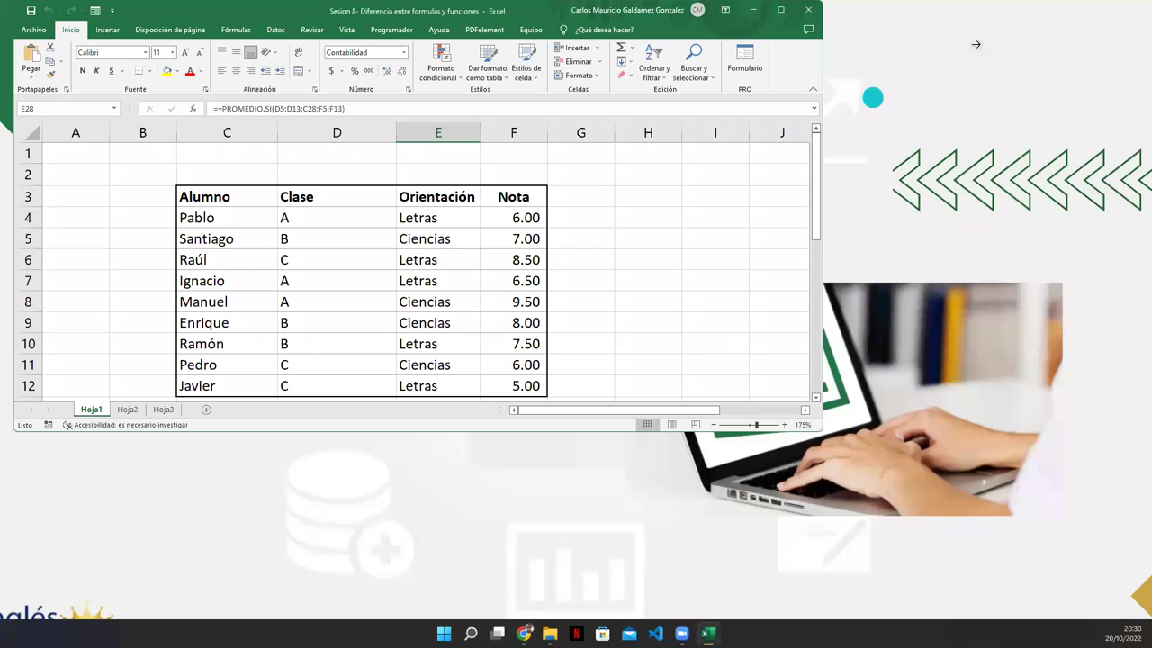
{"action": "left_click", "coordinate": [778, 12]}
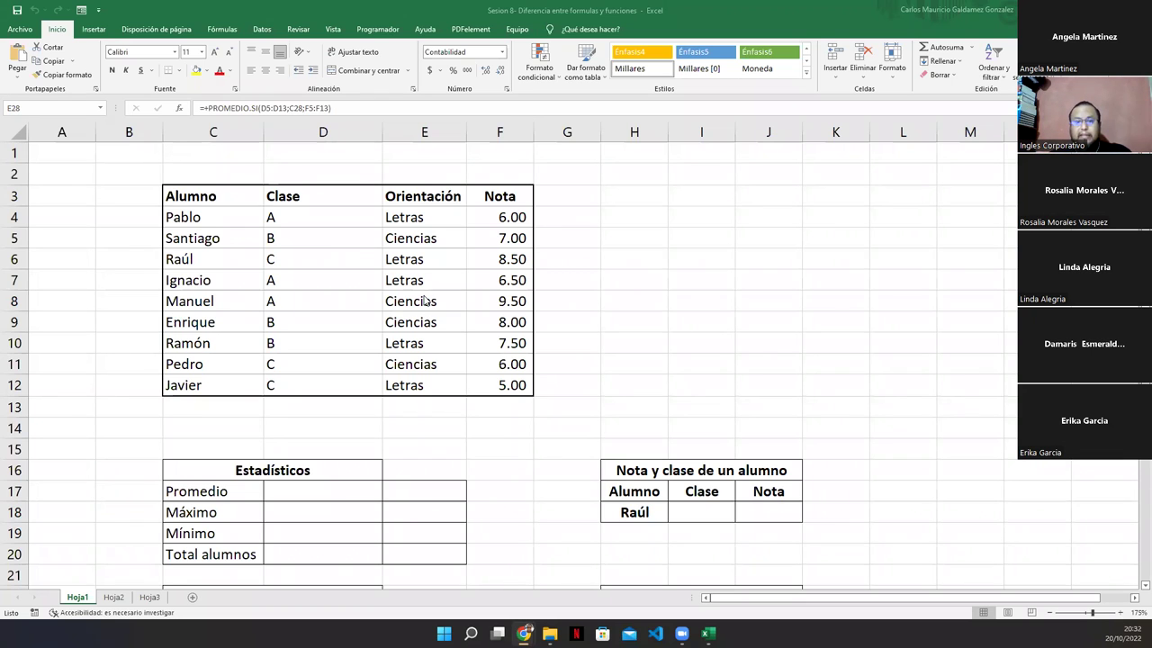
Review the empty exercise tables on Hoja1: Estadísticos, Media por Orientación, Media por Clase, Nota y clase de un alumno, and the students graded above 8
{"action": "left_click", "coordinate": [364, 375]}
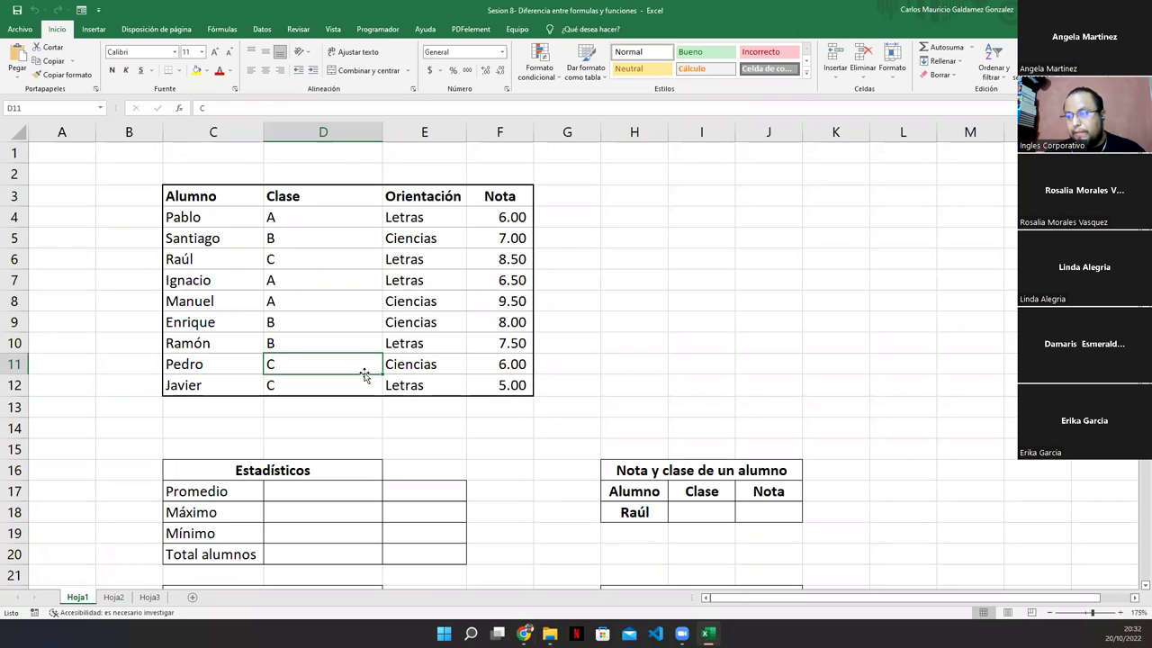
{"action": "left_click", "coordinate": [388, 499]}
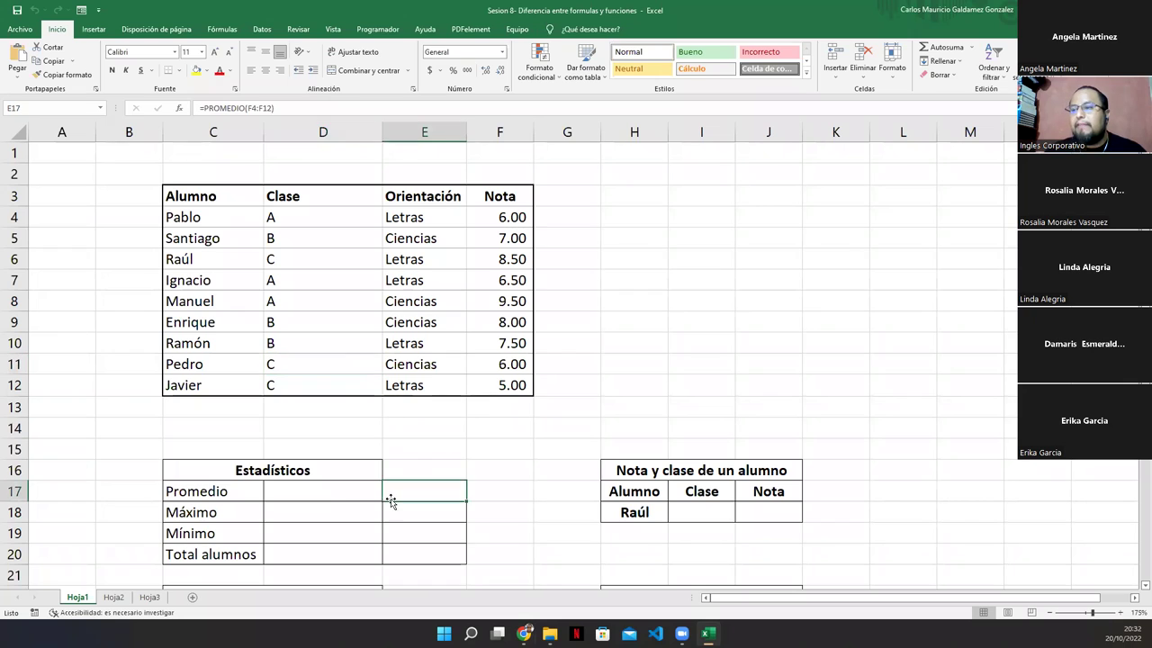
{"action": "left_click", "coordinate": [332, 497]}
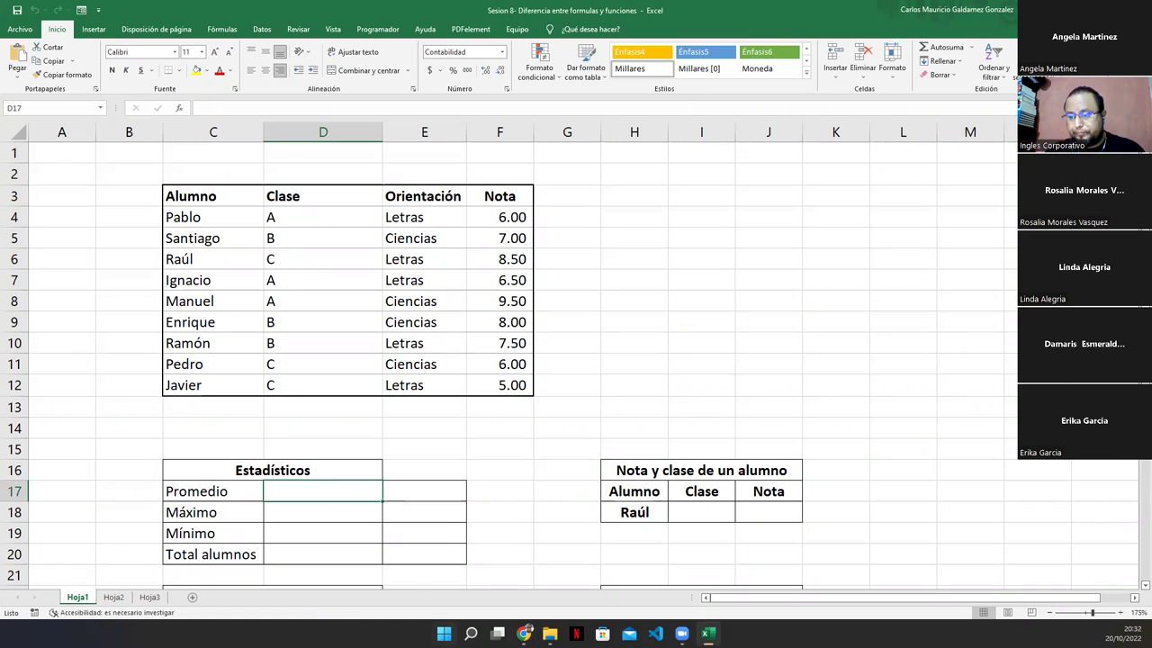
{"action": "scroll", "coordinate": [338, 447], "scroll_direction": "down", "scroll_amount": 3}
{"action": "scroll", "coordinate": [335, 438], "scroll_direction": "down", "scroll_amount": 2}
{"action": "left_click", "coordinate": [506, 449]}
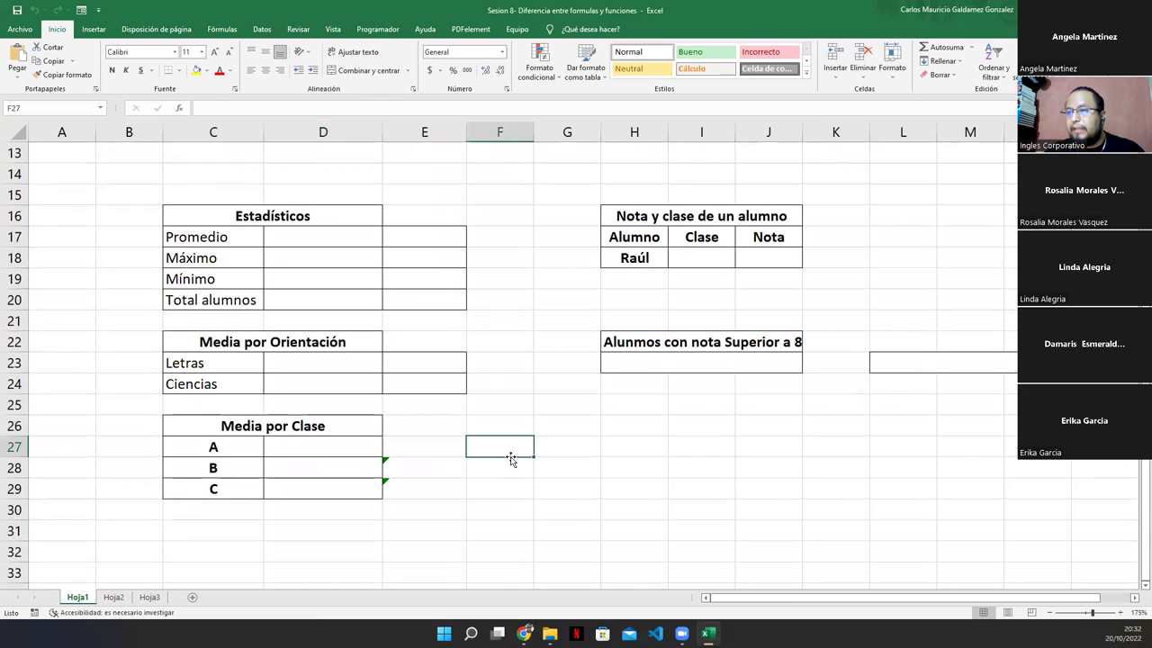
{"action": "left_click", "coordinate": [252, 344]}
{"action": "left_click", "coordinate": [257, 423]}
{"action": "left_click_drag", "start_coordinate": [624, 220], "coordinate": [634, 261]}
{"action": "left_click_drag", "start_coordinate": [635, 344], "coordinate": [640, 356]}
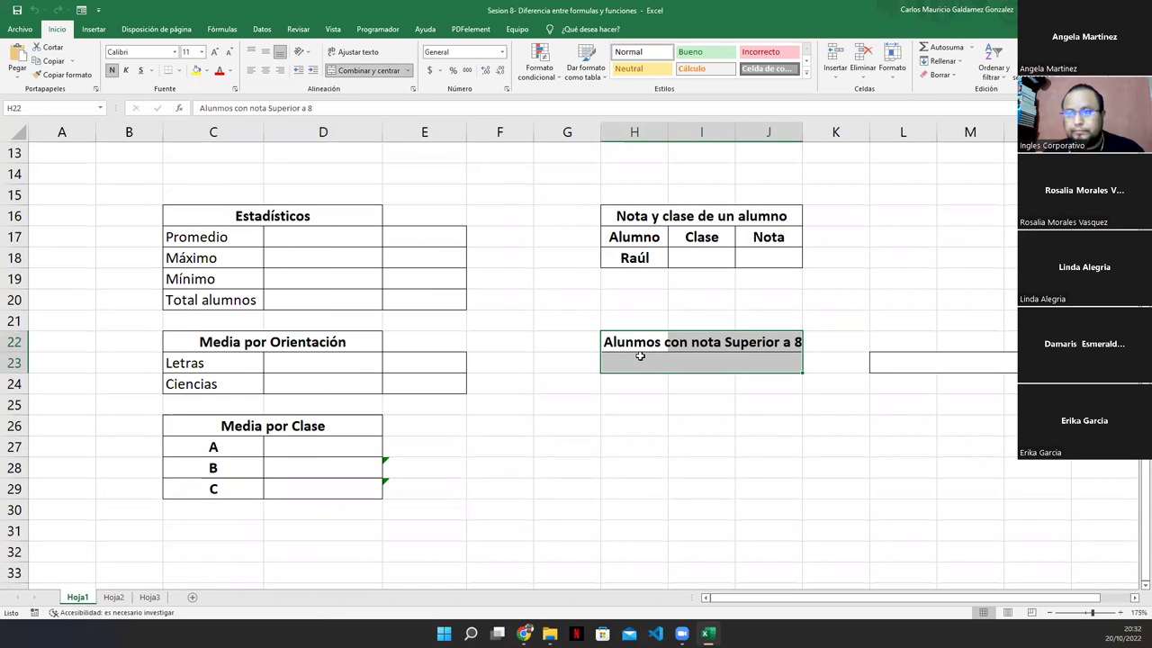
{"action": "scroll", "coordinate": [640, 356], "scroll_direction": "up", "scroll_amount": 4}
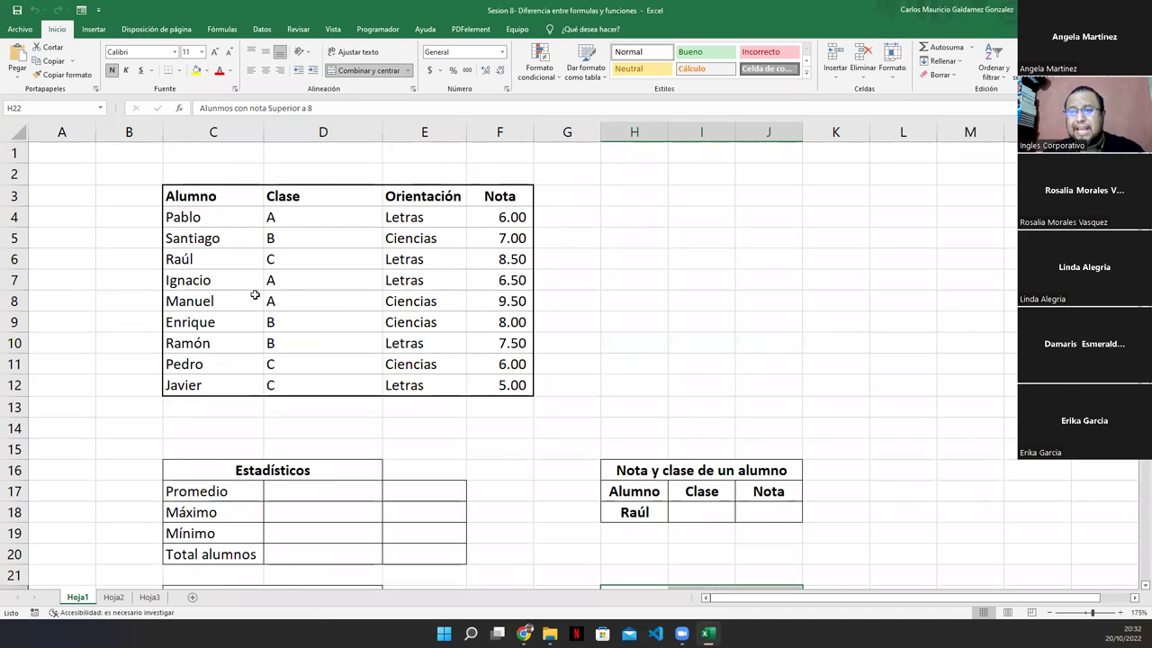
Examine the student table's Alumno, Clase, Orientación and Nota columns in rows 4 to 12
{"action": "left_click", "coordinate": [317, 338]}
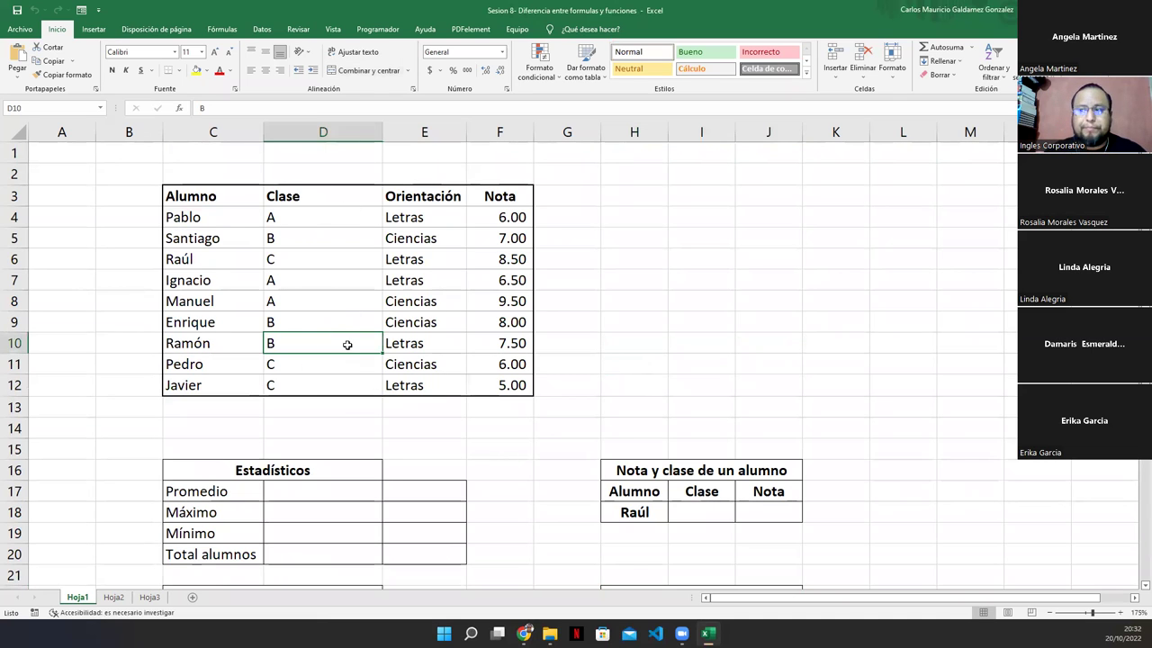
{"action": "left_click_drag", "start_coordinate": [171, 220], "coordinate": [177, 384]}
{"action": "left_click_drag", "start_coordinate": [283, 221], "coordinate": [299, 385]}
{"action": "left_click_drag", "start_coordinate": [401, 218], "coordinate": [428, 384]}
{"action": "left_click_drag", "start_coordinate": [508, 216], "coordinate": [501, 387]}
{"action": "left_click", "coordinate": [468, 362]}
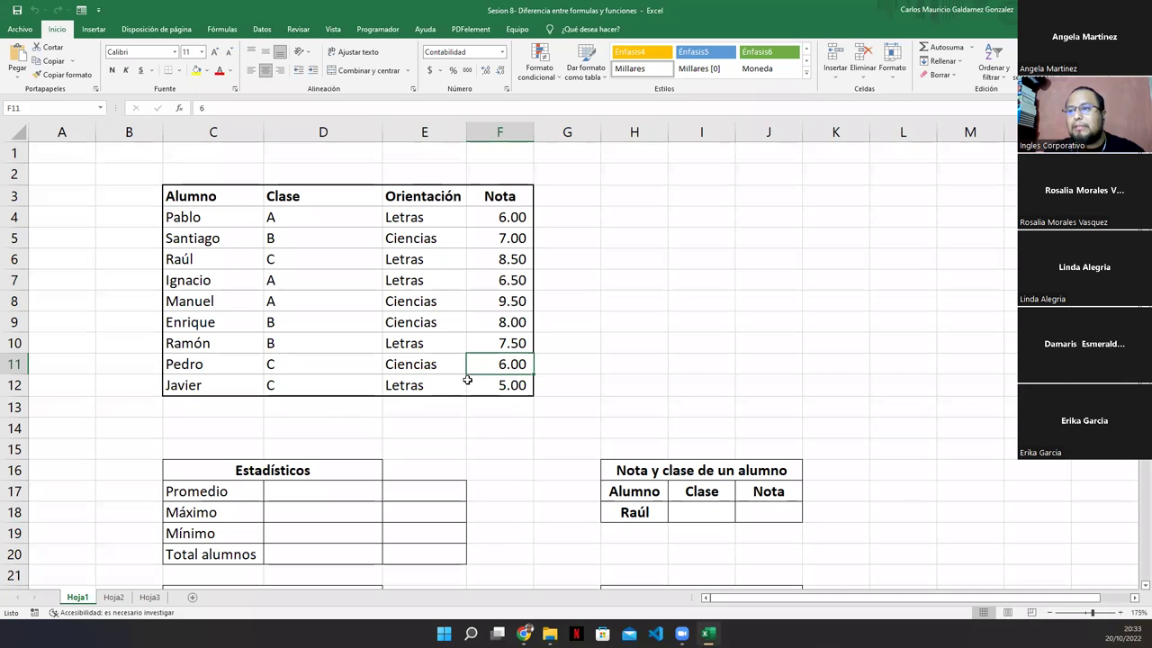
Calculate the average grade in D17 with =PROMEDIO(F4:F12) and reveal the hidden check value in E17 by coloring its font red
{"action": "scroll", "coordinate": [465, 374], "scroll_direction": "up", "scroll_amount": 1, "text": "ctrl"}
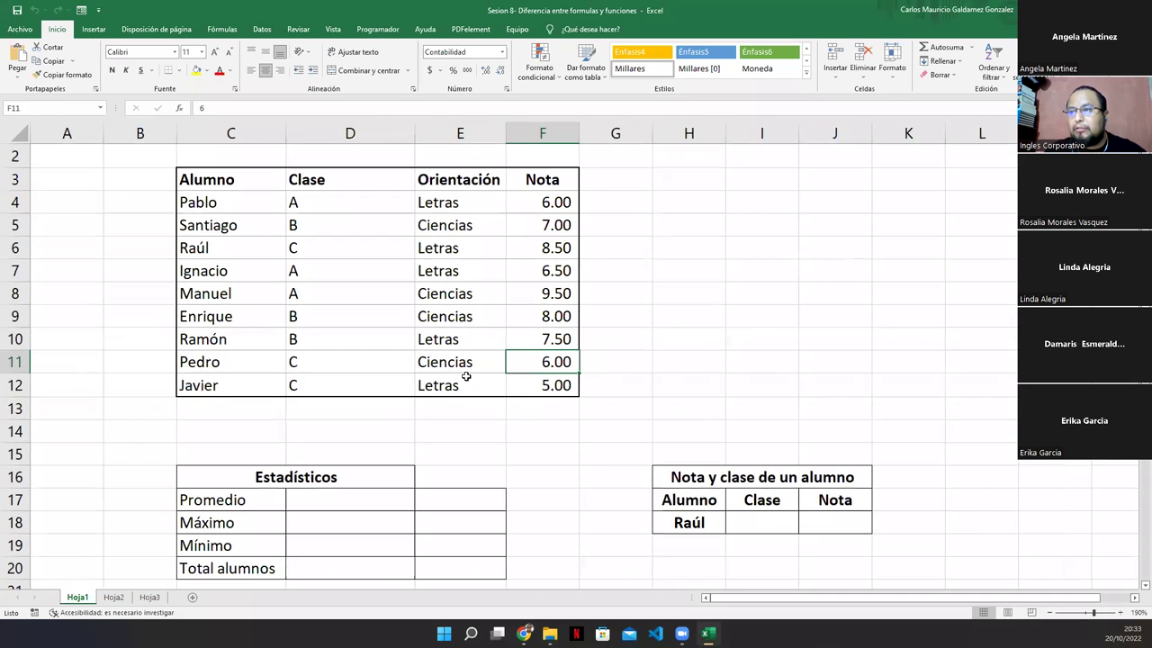
{"action": "left_click", "coordinate": [1137, 587]}
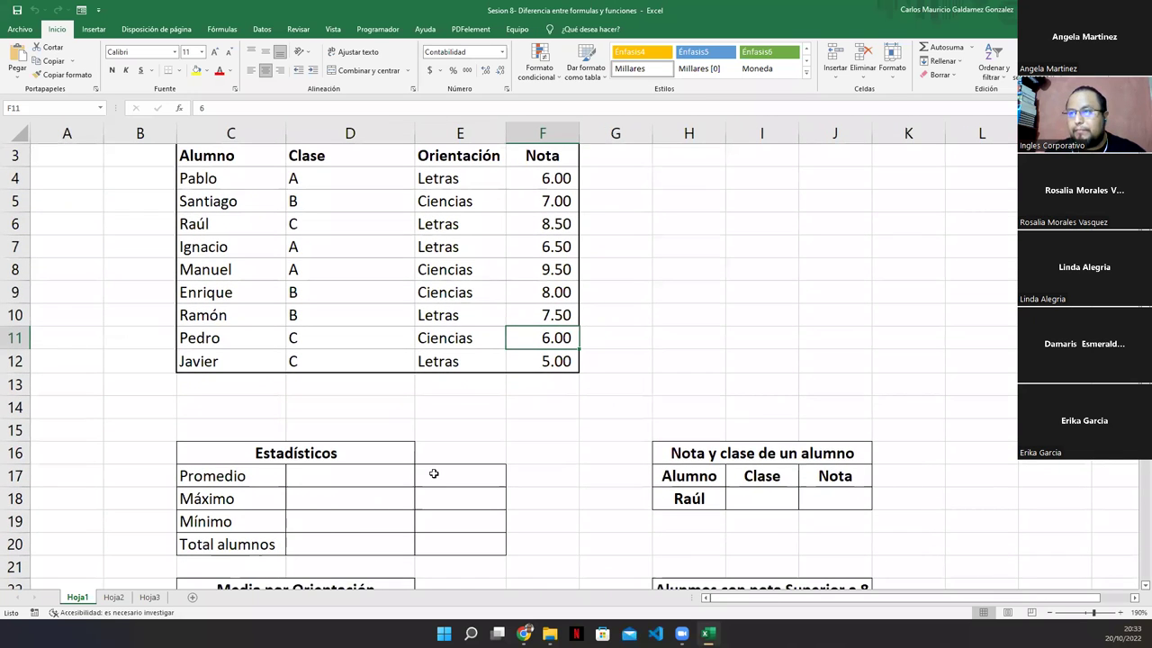
{"action": "scroll", "coordinate": [817, 380], "scroll_direction": "up", "scroll_amount": 1}
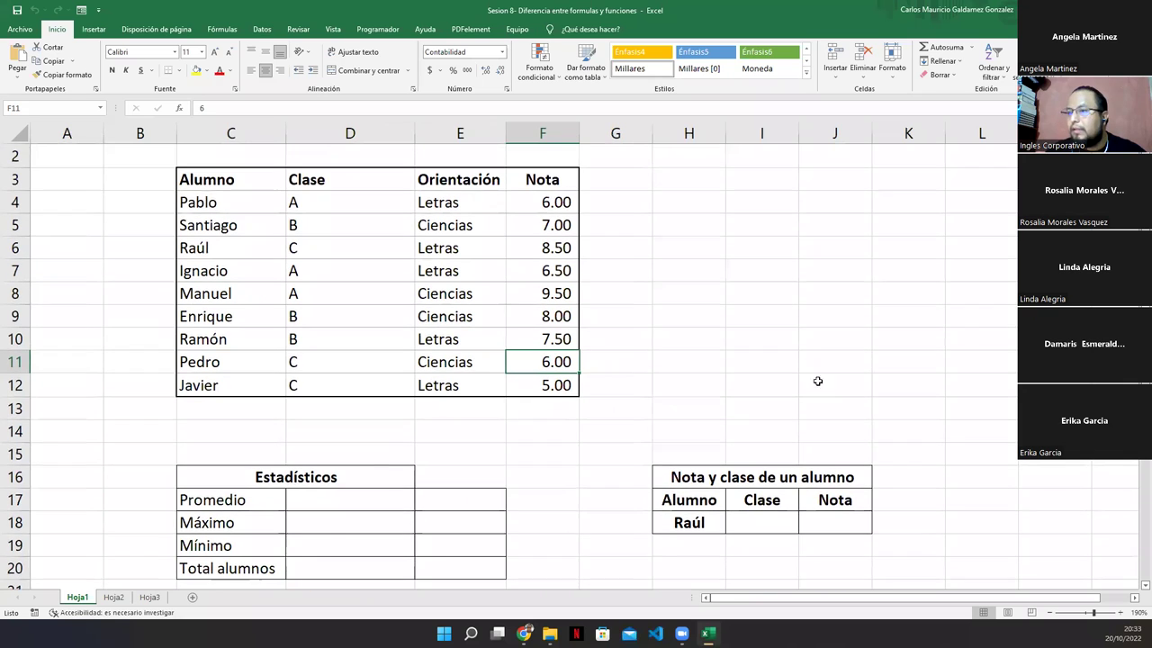
{"action": "left_click", "coordinate": [332, 503]}
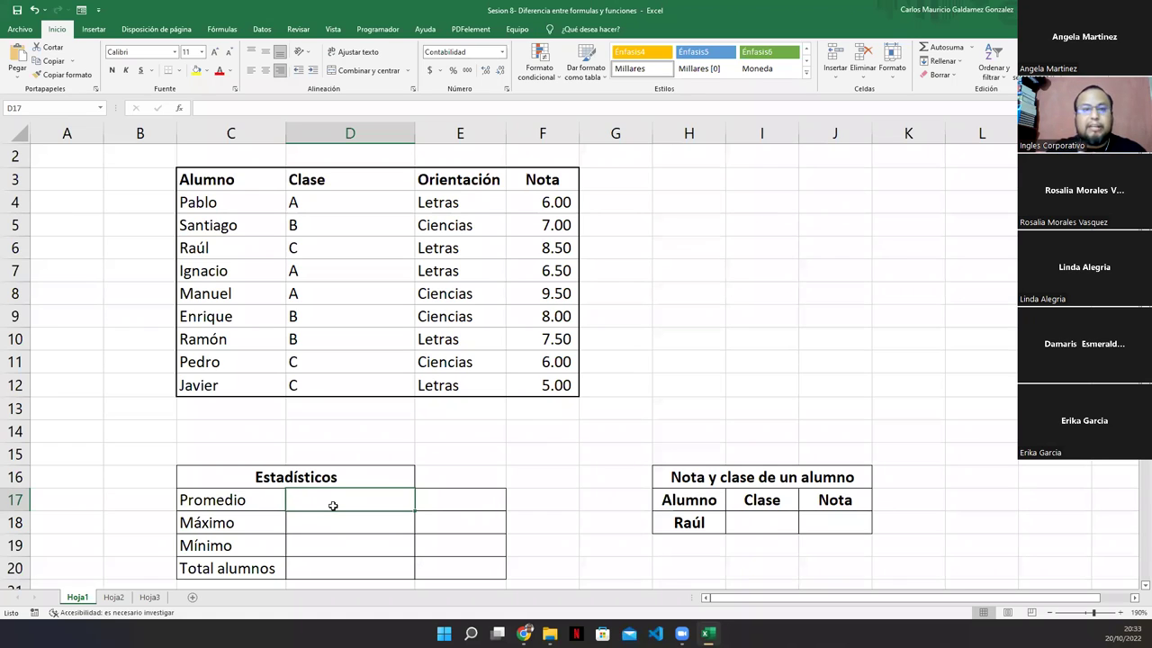
{"action": "left_click", "coordinate": [424, 503]}
{"action": "left_click", "coordinate": [344, 501]}
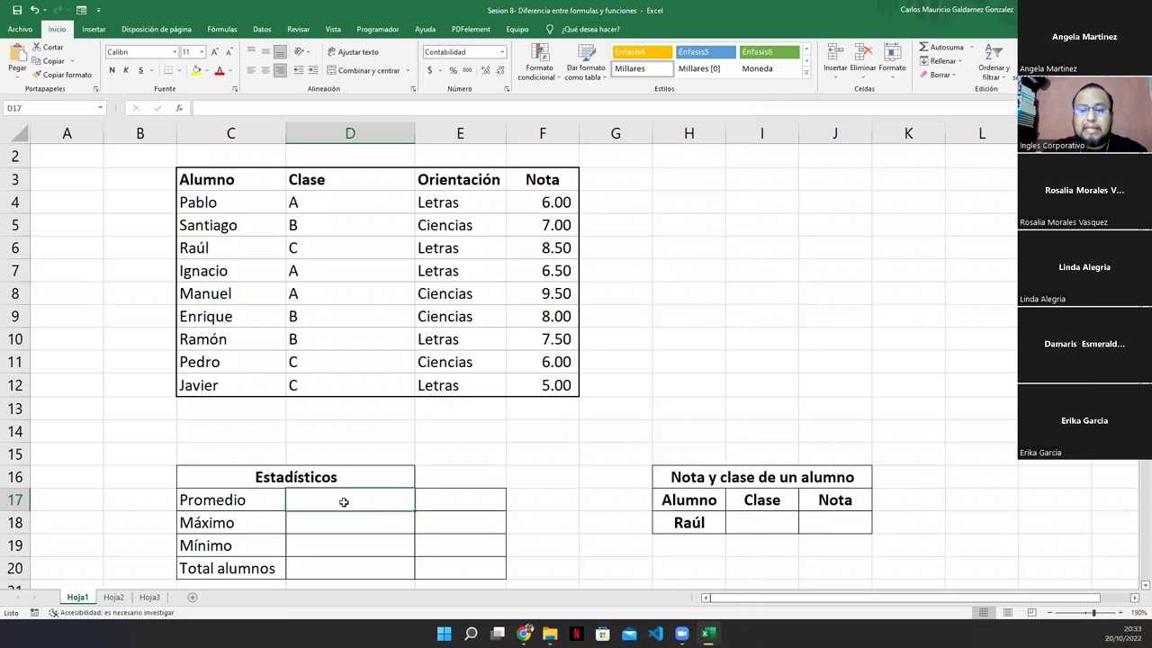
{"action": "type", "text": "=prome"}
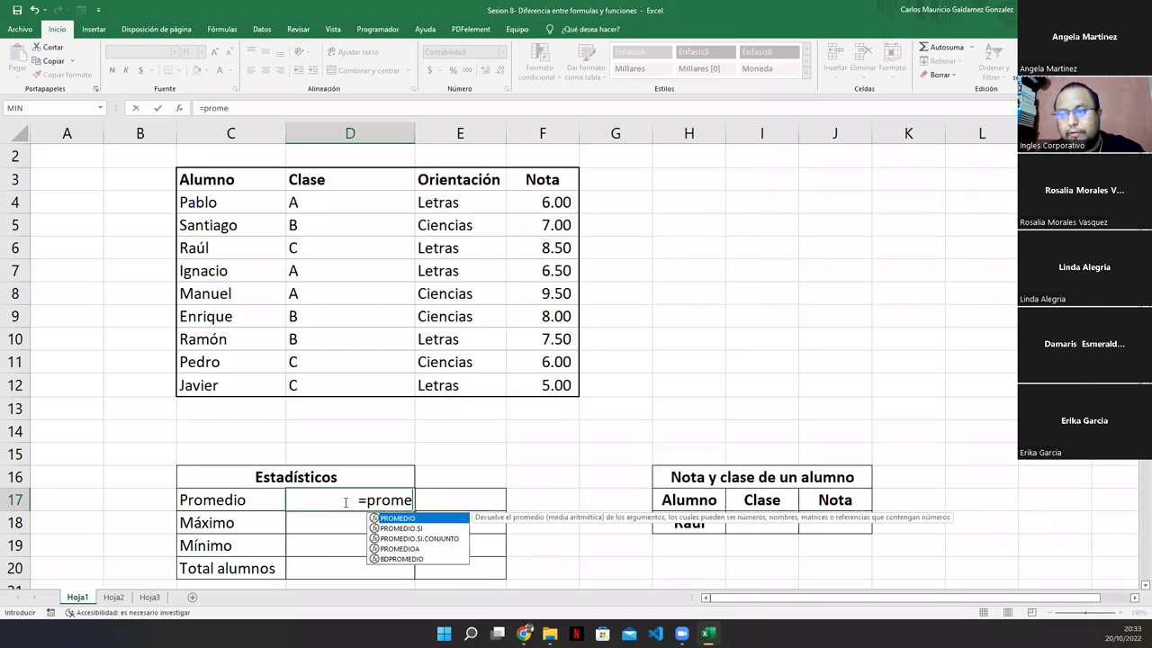
{"action": "key", "text": "Tab"}
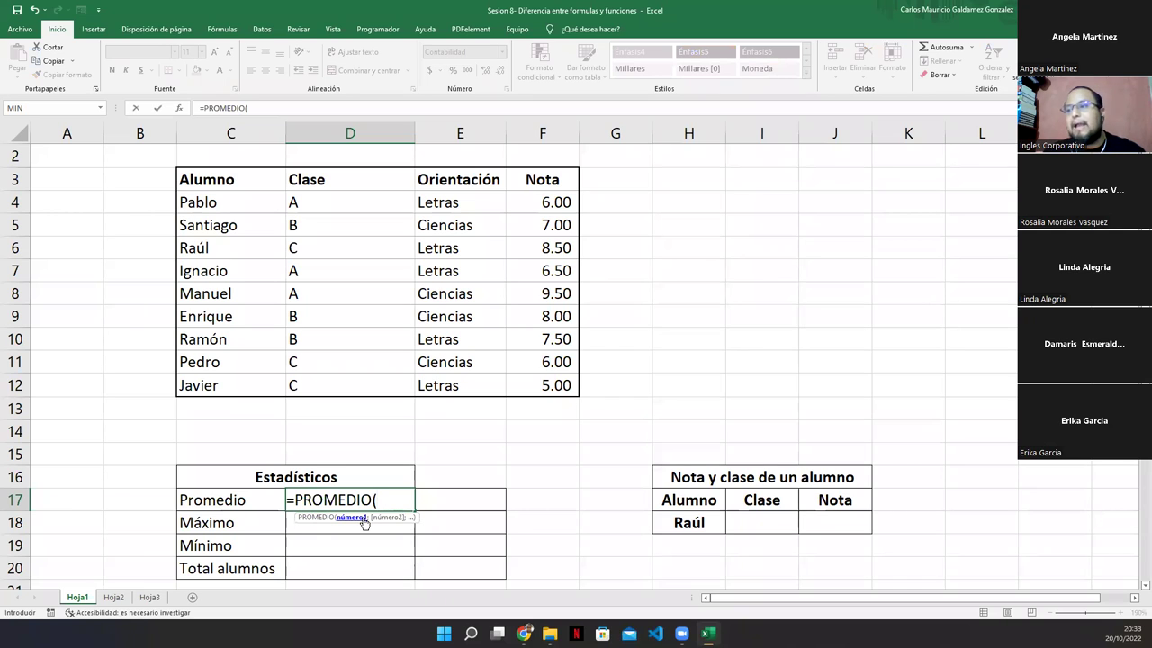
{"action": "left_click_drag", "start_coordinate": [529, 202], "coordinate": [528, 392]}
{"action": "type", "text": ")"}
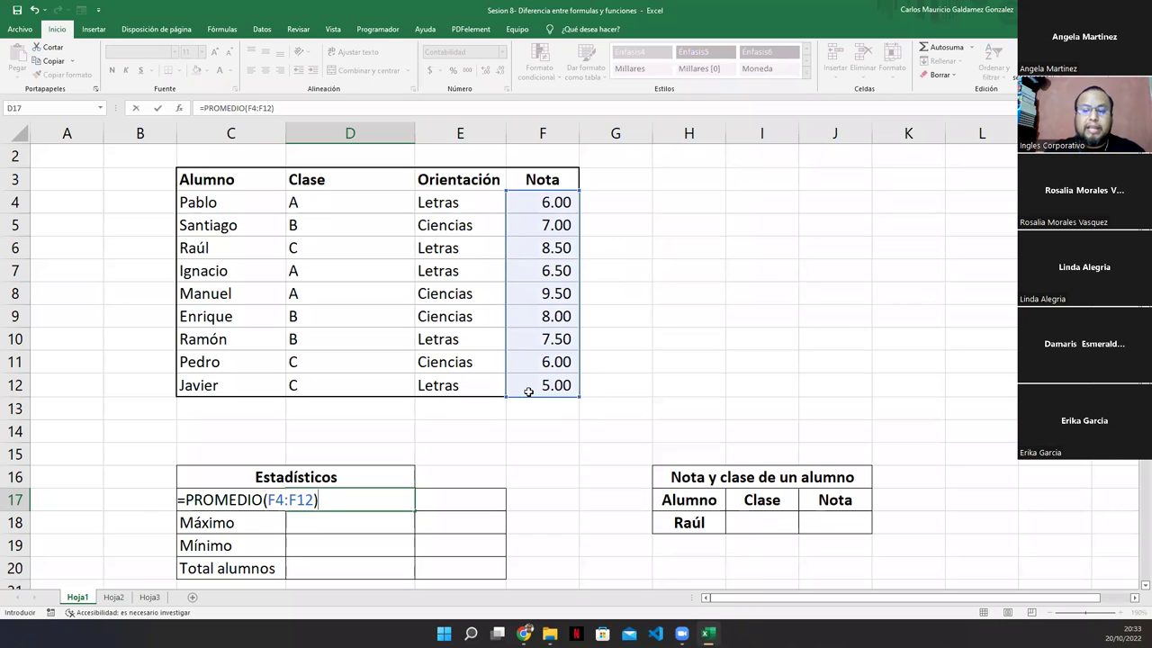
{"action": "key", "text": "Return"}
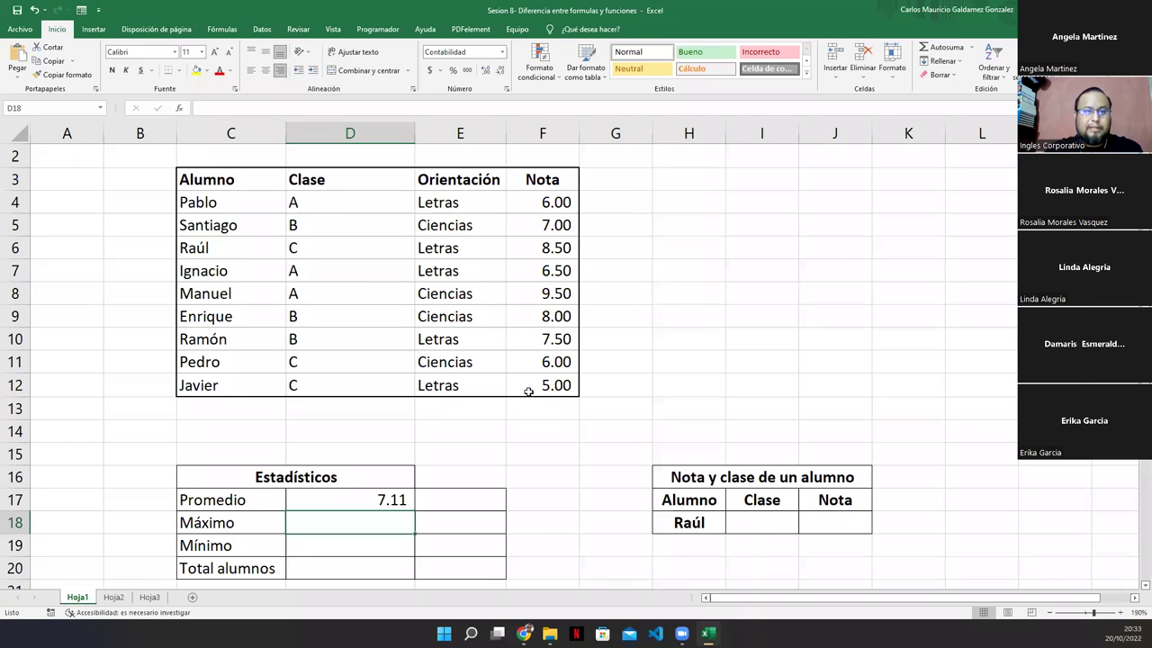
{"action": "left_click", "coordinate": [474, 498]}
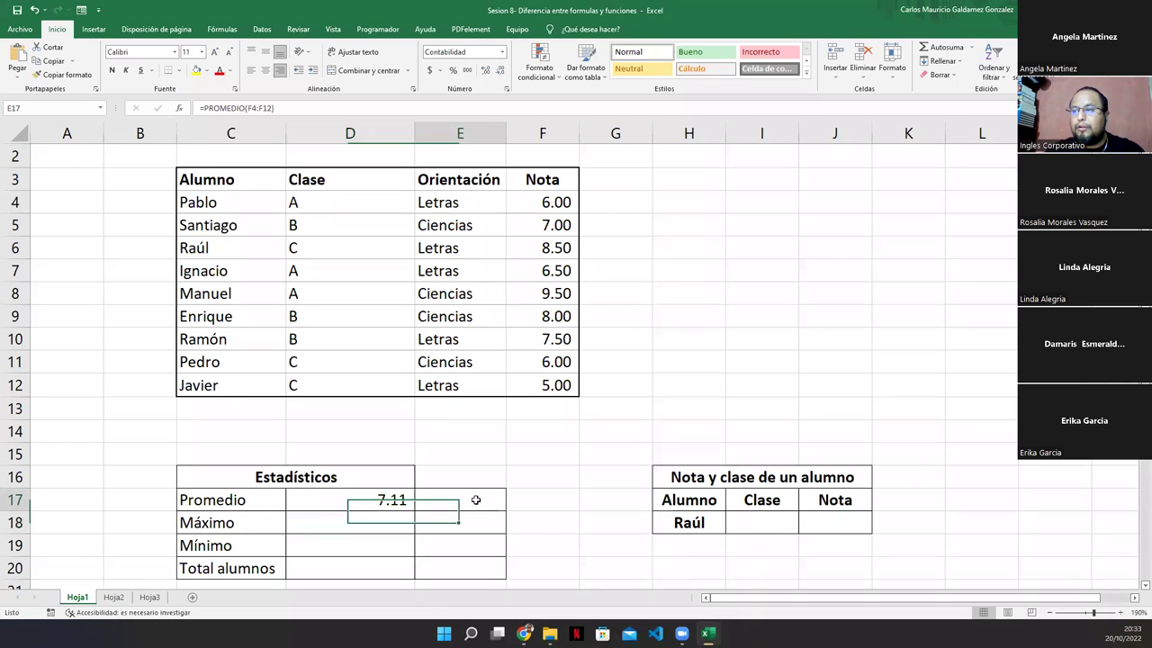
{"action": "left_click", "coordinate": [219, 70]}
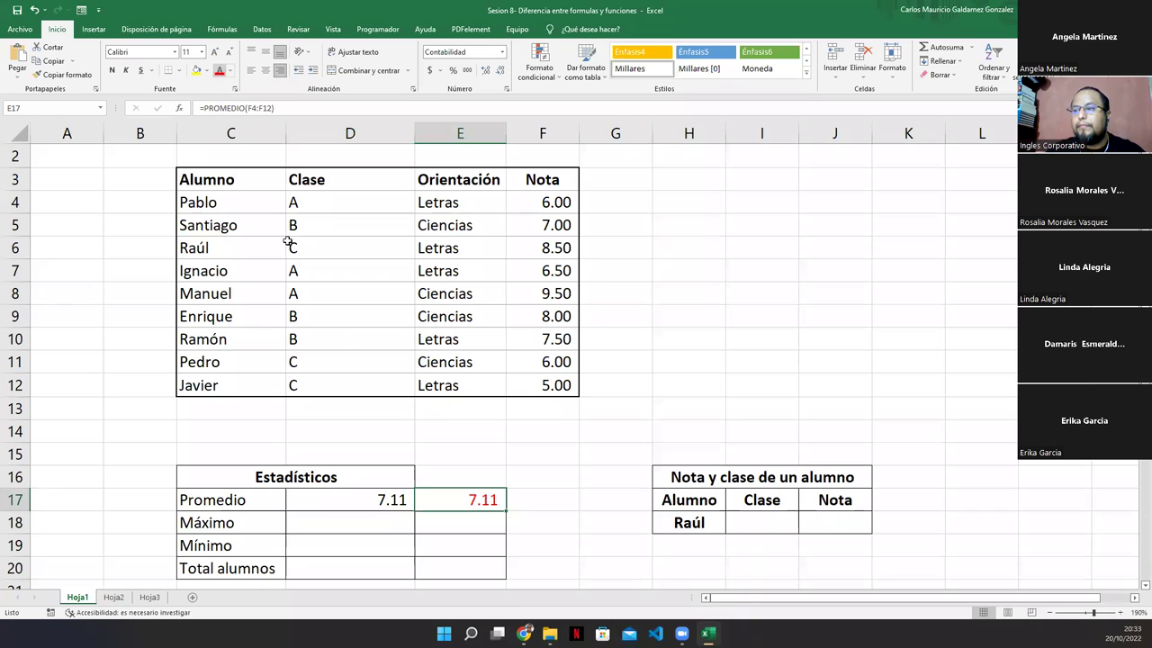
Start a formula with the MAX function in the Máximo cell D18
{"action": "left_click", "coordinate": [388, 520]}
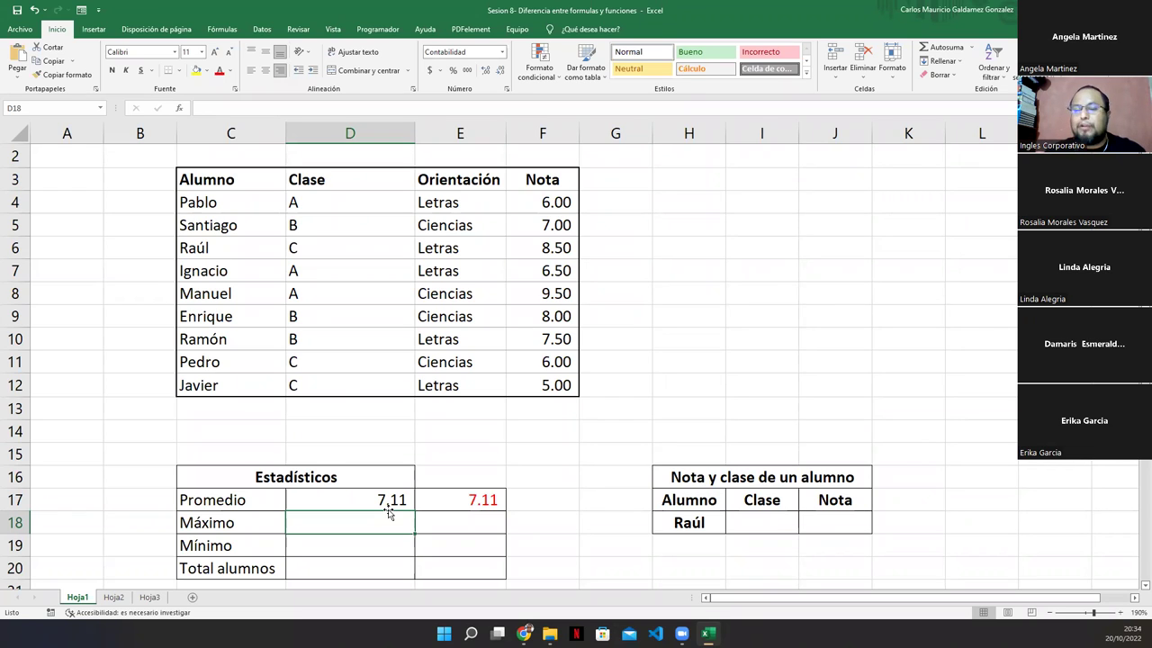
{"action": "type", "text": "=max"}
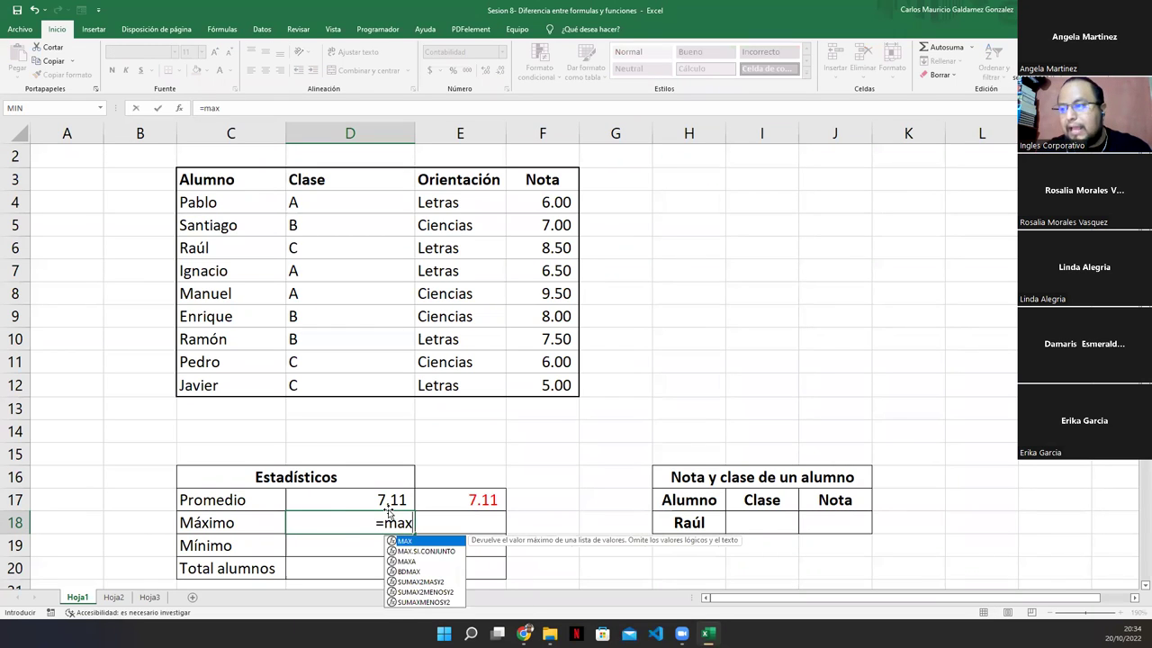
{"action": "key", "text": "Tab"}
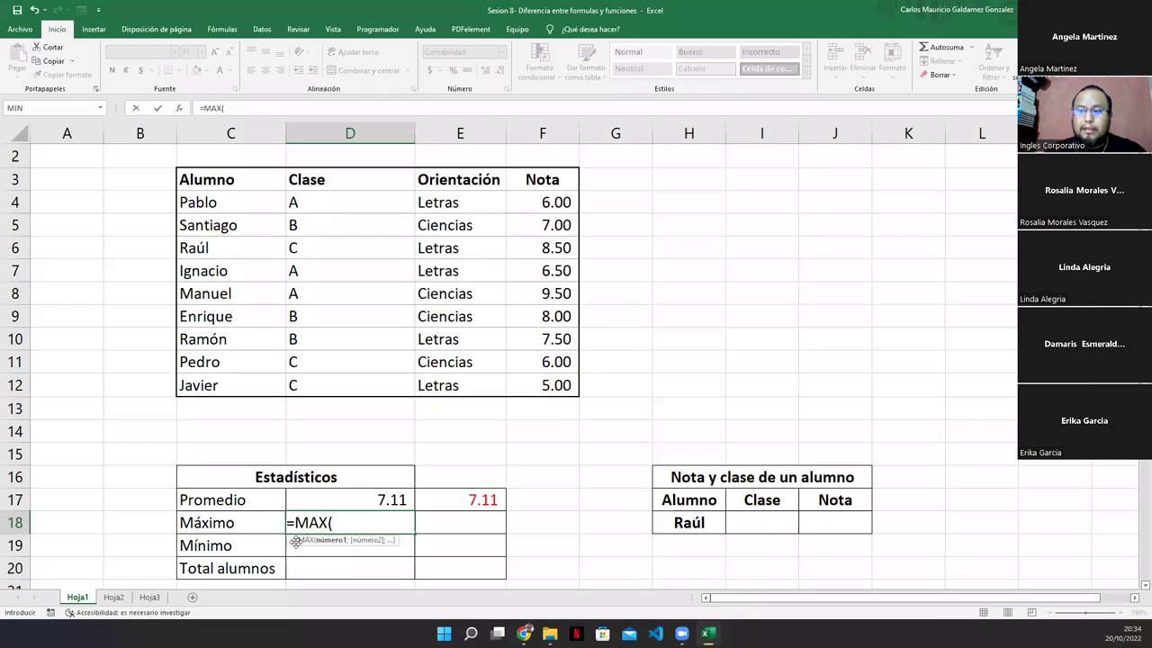
Open the help article for the MAX function and review its syntax, sample data and example formulas
{"action": "left_click", "coordinate": [306, 539]}
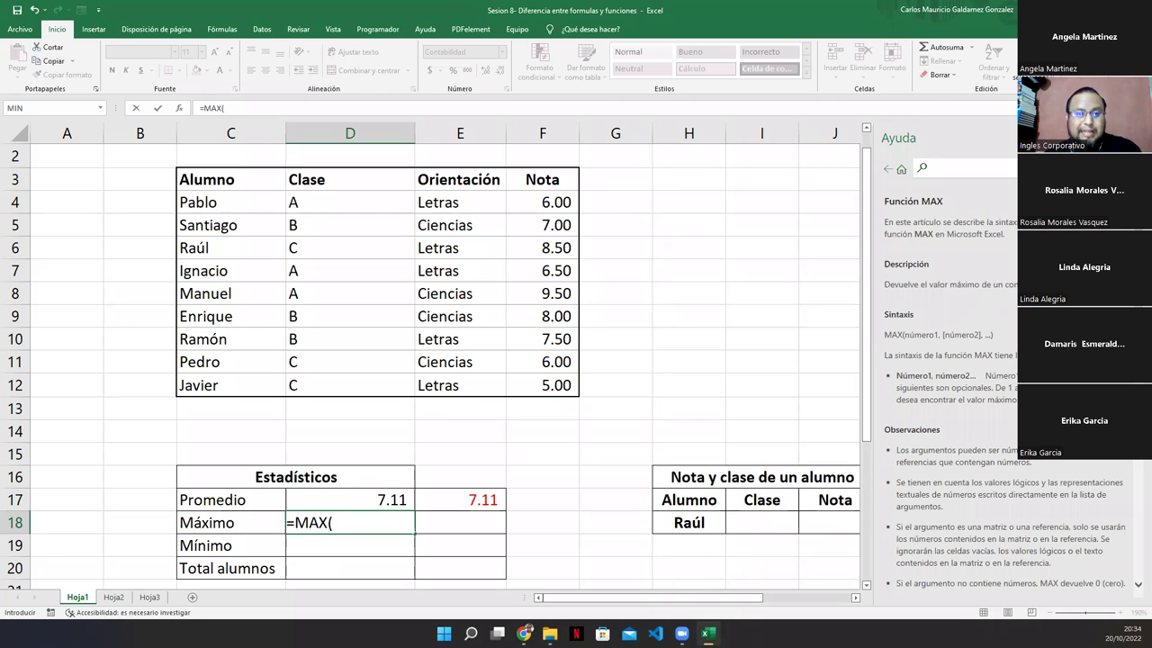
{"action": "scroll", "coordinate": [1017, 407], "scroll_direction": "down", "scroll_amount": 10}
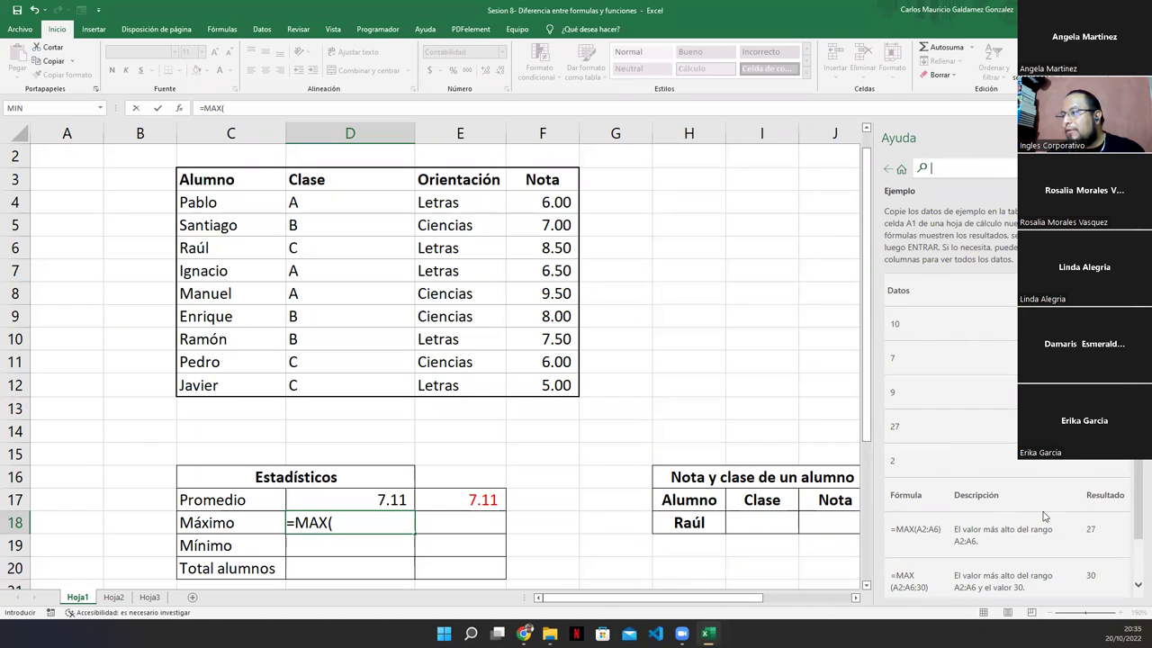
{"action": "scroll", "coordinate": [1007, 417], "scroll_direction": "down", "scroll_amount": 3}
{"action": "scroll", "coordinate": [998, 387], "scroll_direction": "up", "scroll_amount": 2}
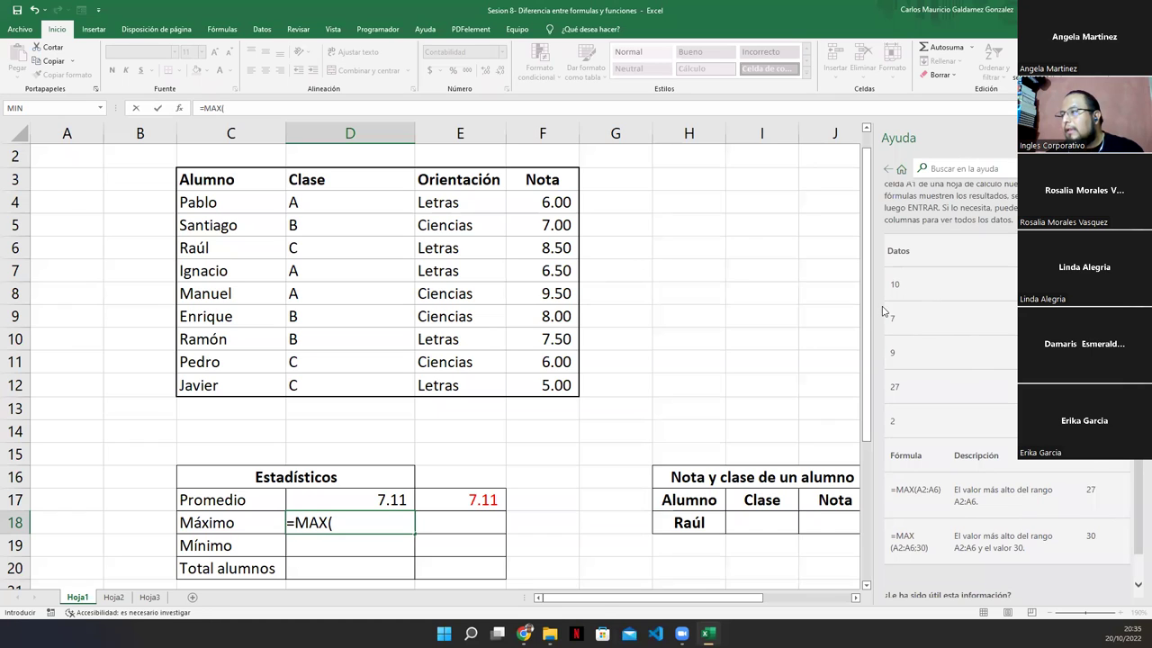
{"action": "double_click", "coordinate": [897, 394]}
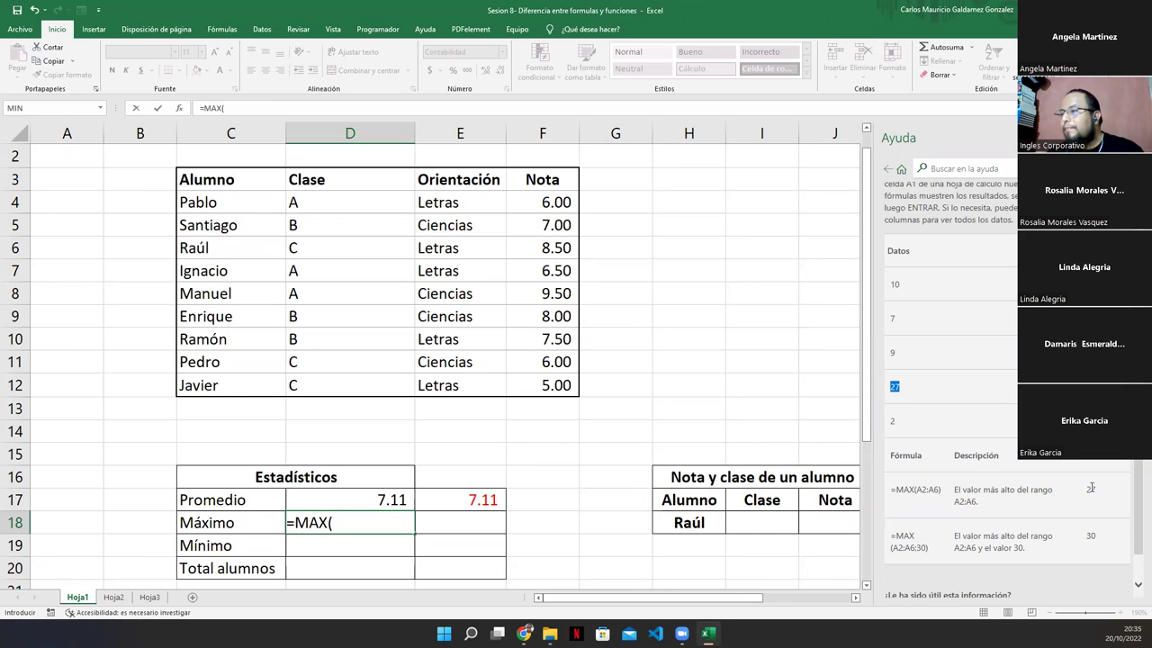
Complete the D18 formula as =MAX(F4:F12) and reveal the hidden check value in E18 by coloring its font red
{"action": "left_click", "coordinate": [344, 527]}
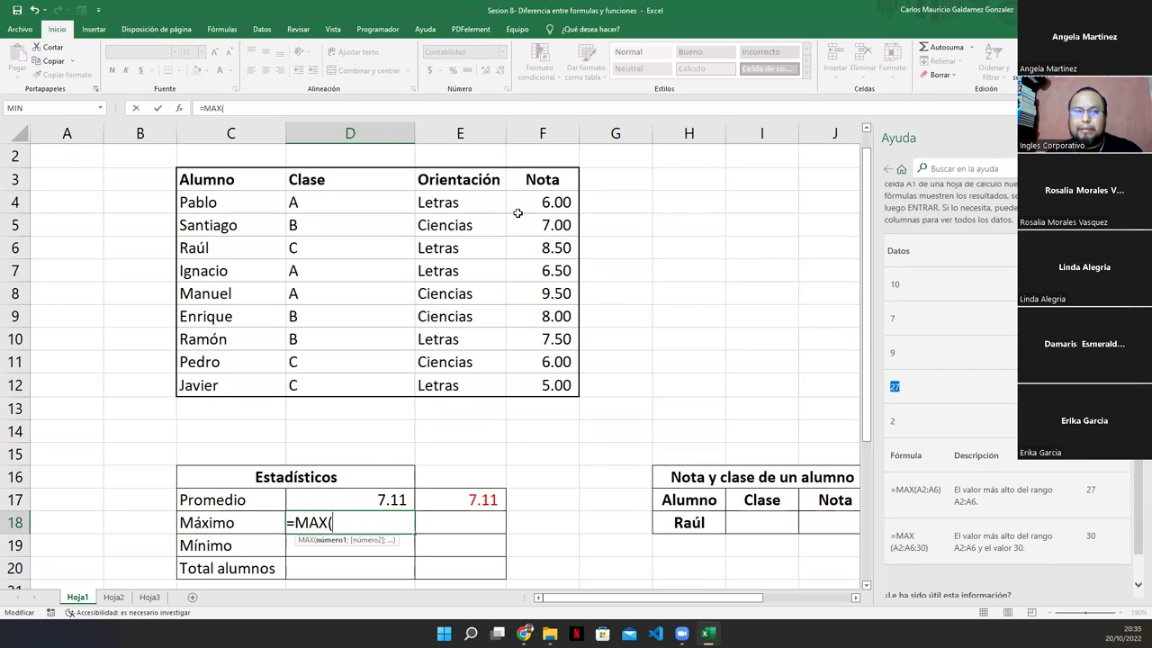
{"action": "left_click_drag", "start_coordinate": [515, 203], "coordinate": [518, 381]}
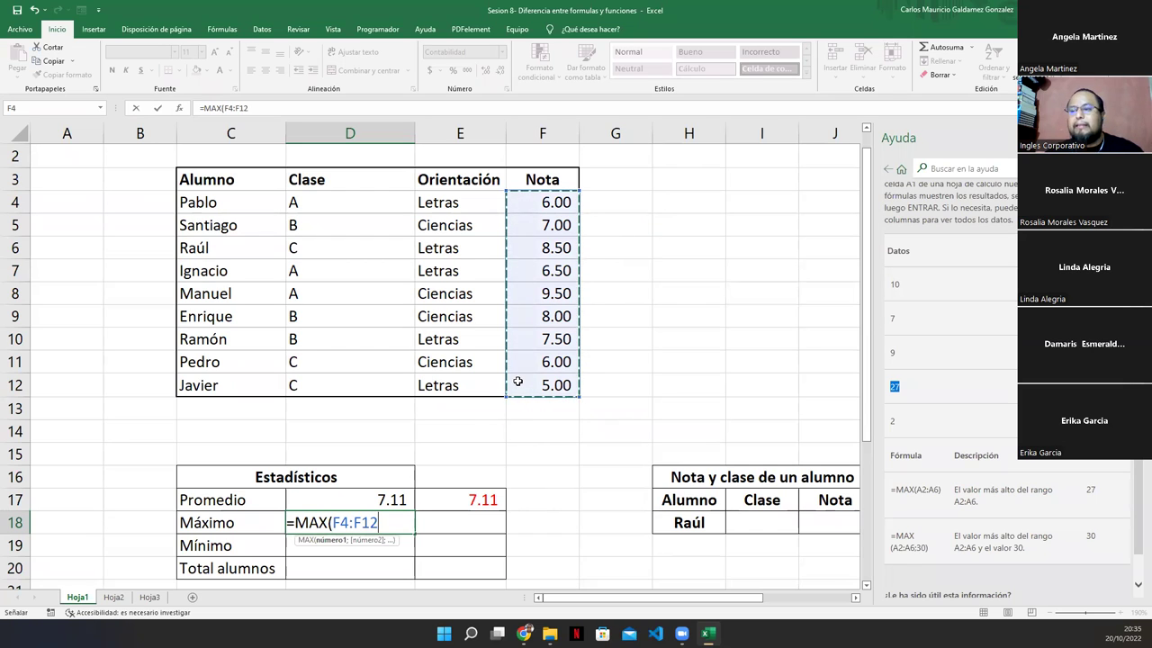
{"action": "type", "text": ")"}
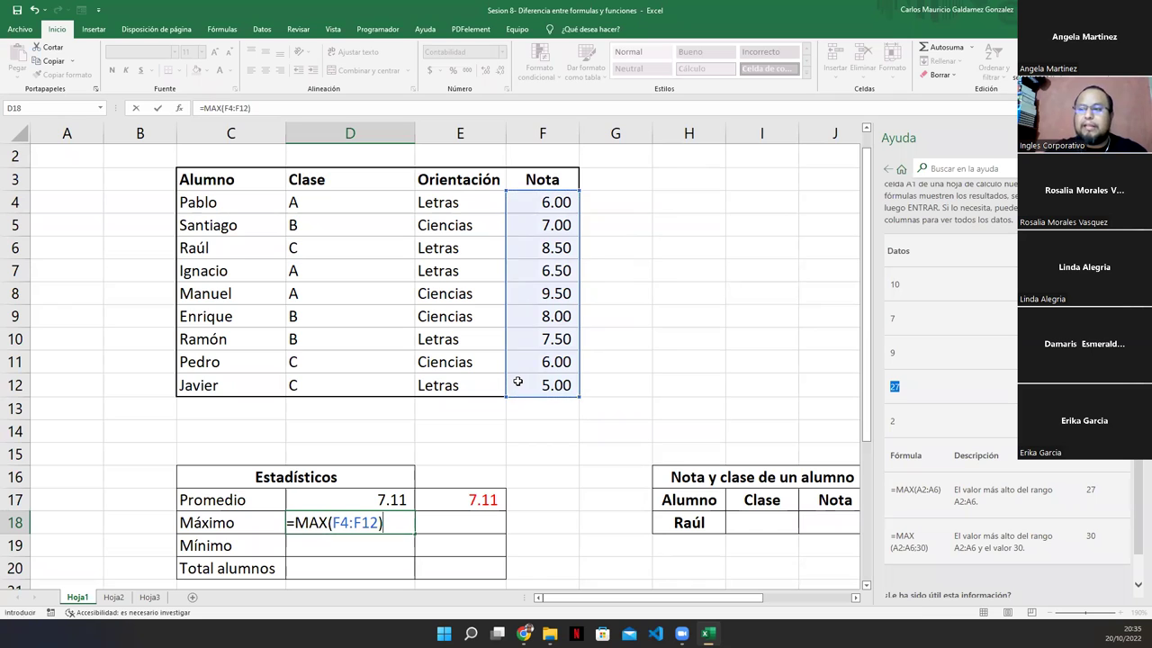
{"action": "key", "text": "Return"}
{"action": "key", "text": "Return"}
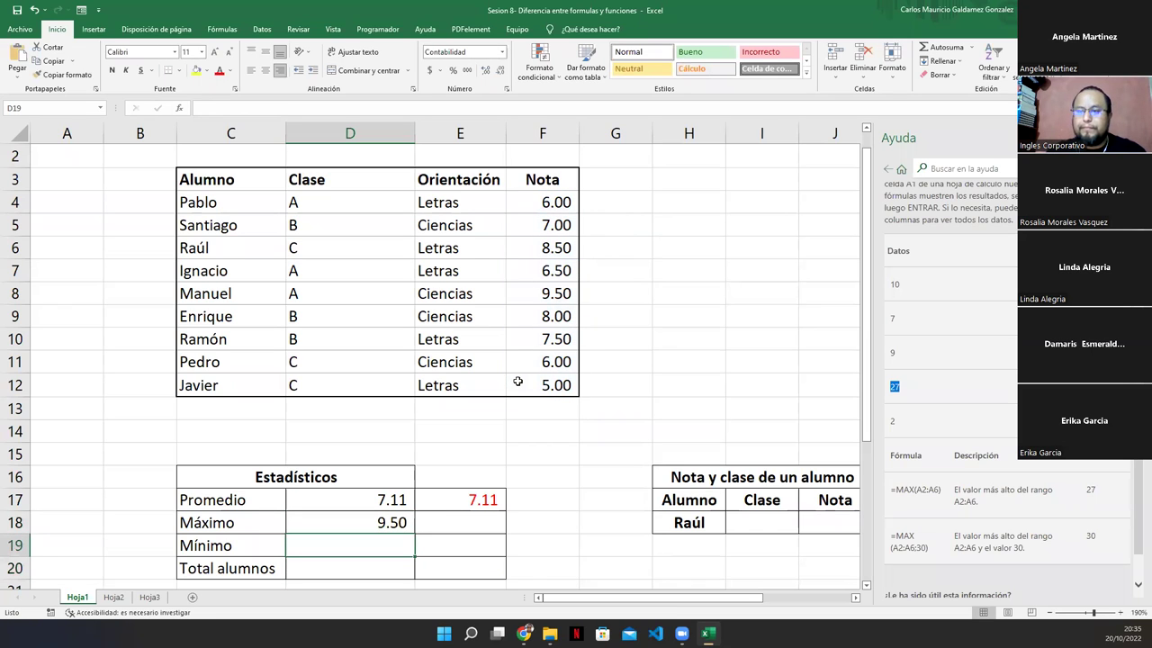
{"action": "left_click", "coordinate": [473, 522]}
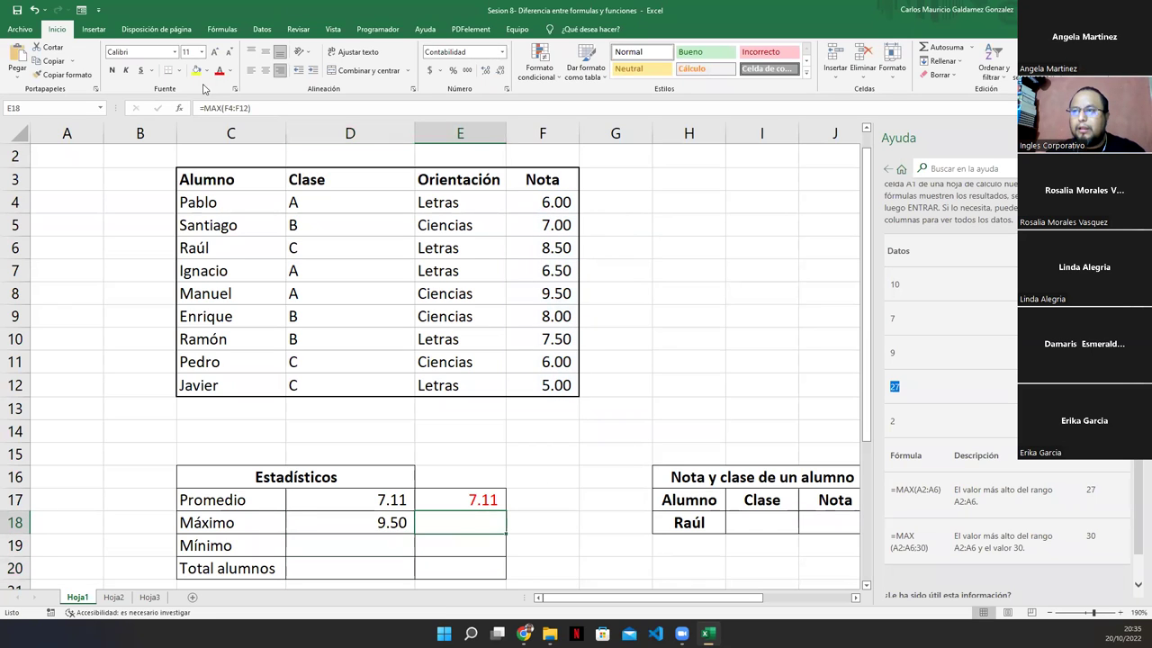
{"action": "left_click", "coordinate": [218, 70]}
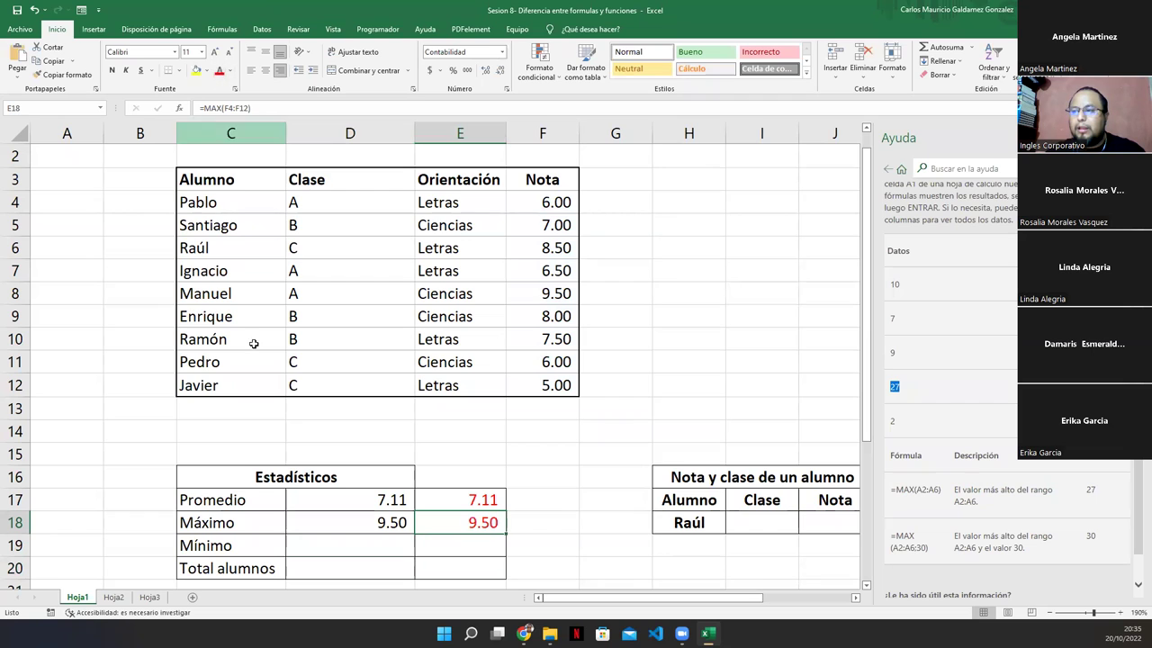
Start a formula with the MIN function in the Mínimo cell D19
{"action": "left_click", "coordinate": [391, 547]}
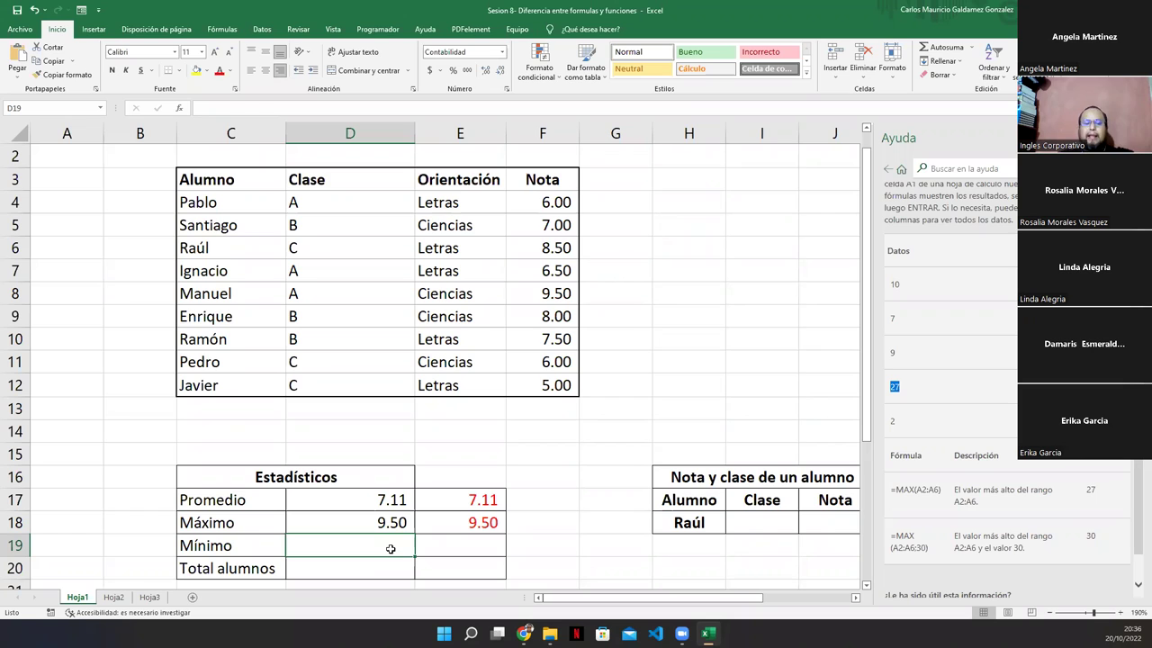
{"action": "type", "text": "="}
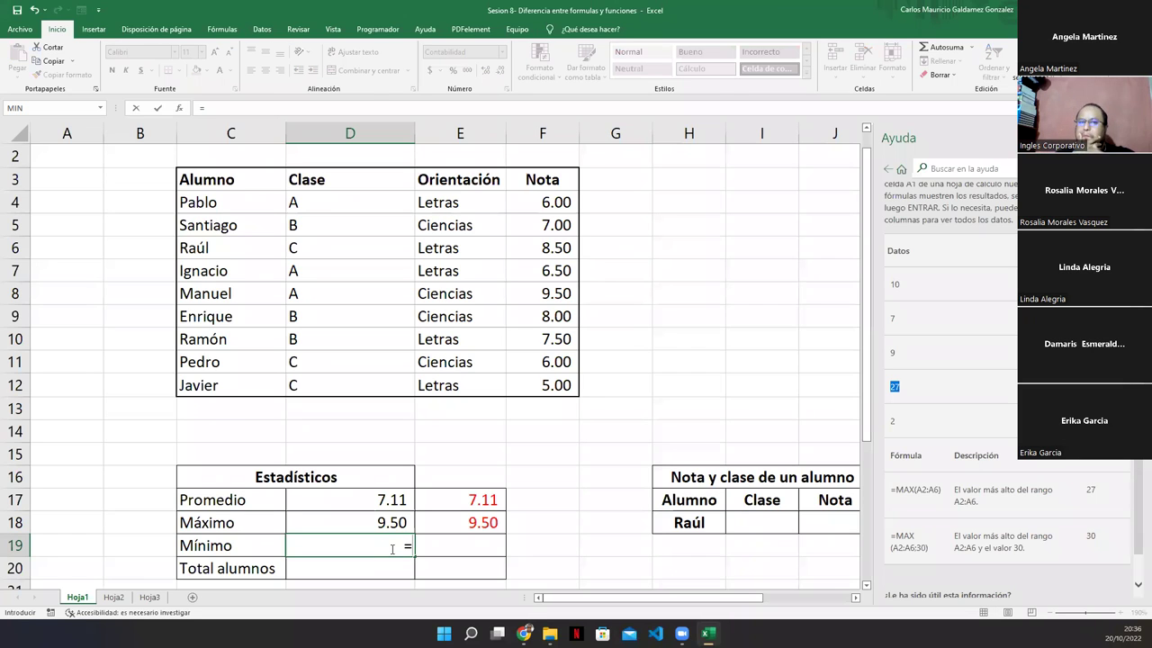
{"action": "type", "text": "min"}
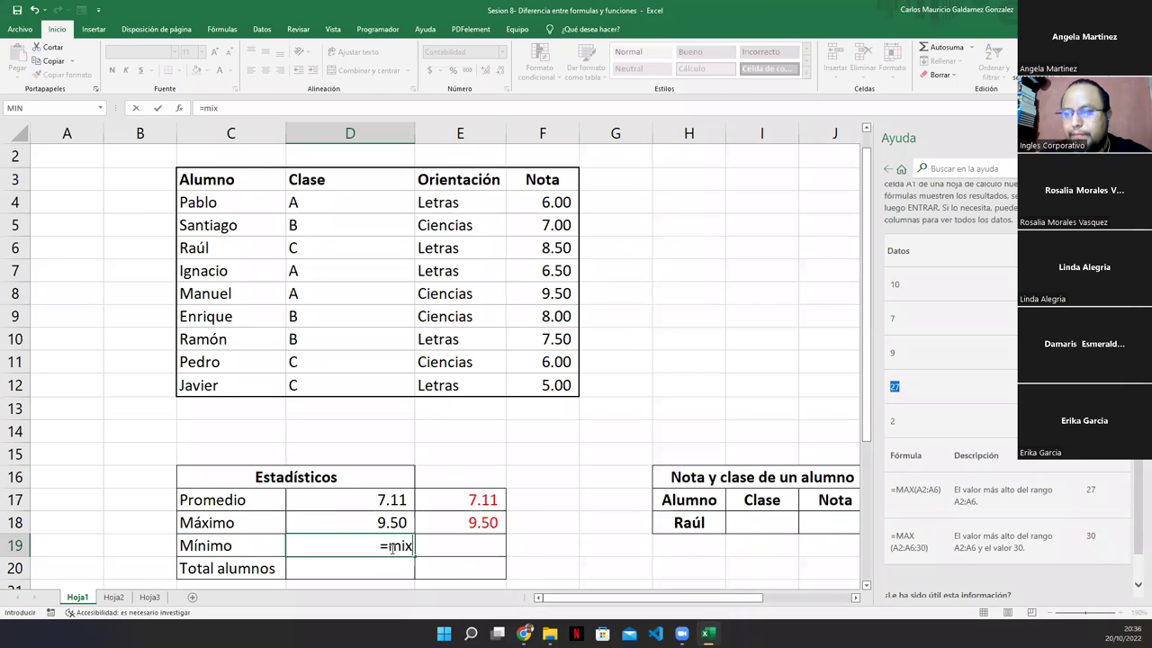
{"action": "key", "text": "Tab"}
{"action": "double_click", "coordinate": [390, 547]}
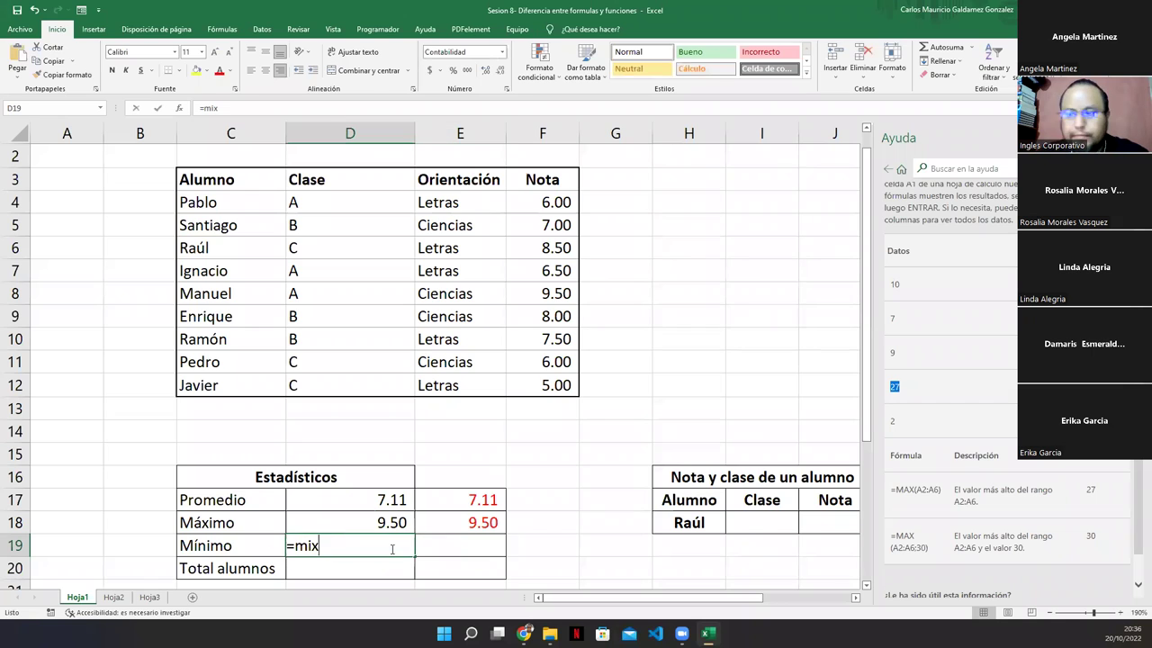
{"action": "key", "text": "BackSpace"}
{"action": "type", "text": "n("}
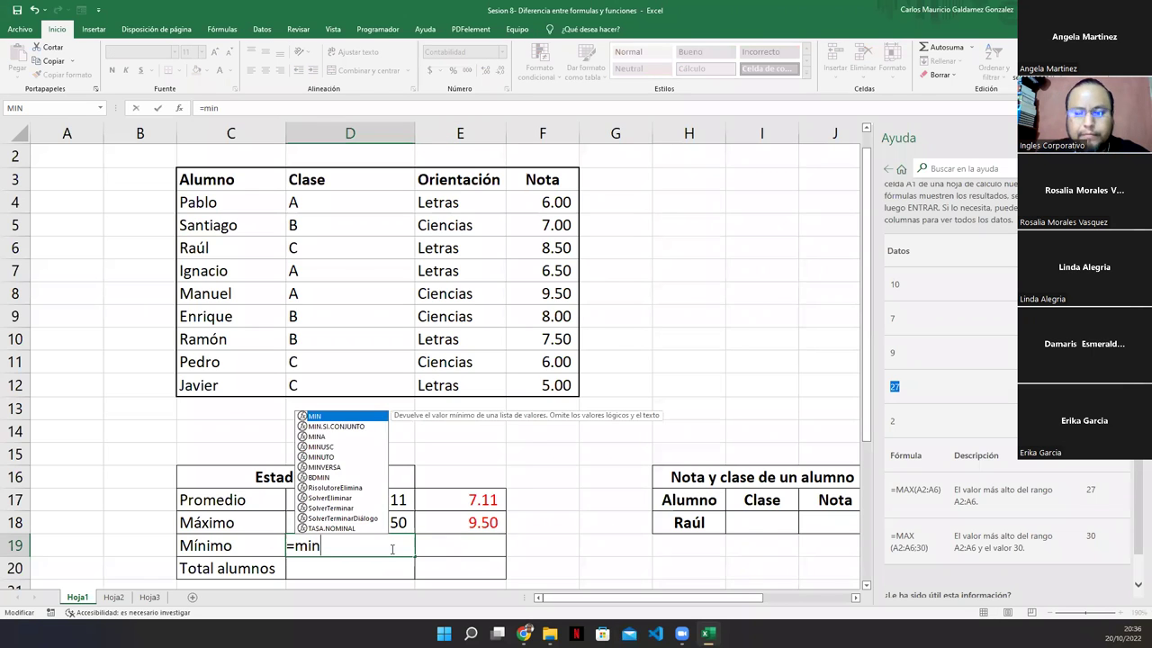
{"action": "key", "text": "Return"}
{"action": "key", "text": "Return"}
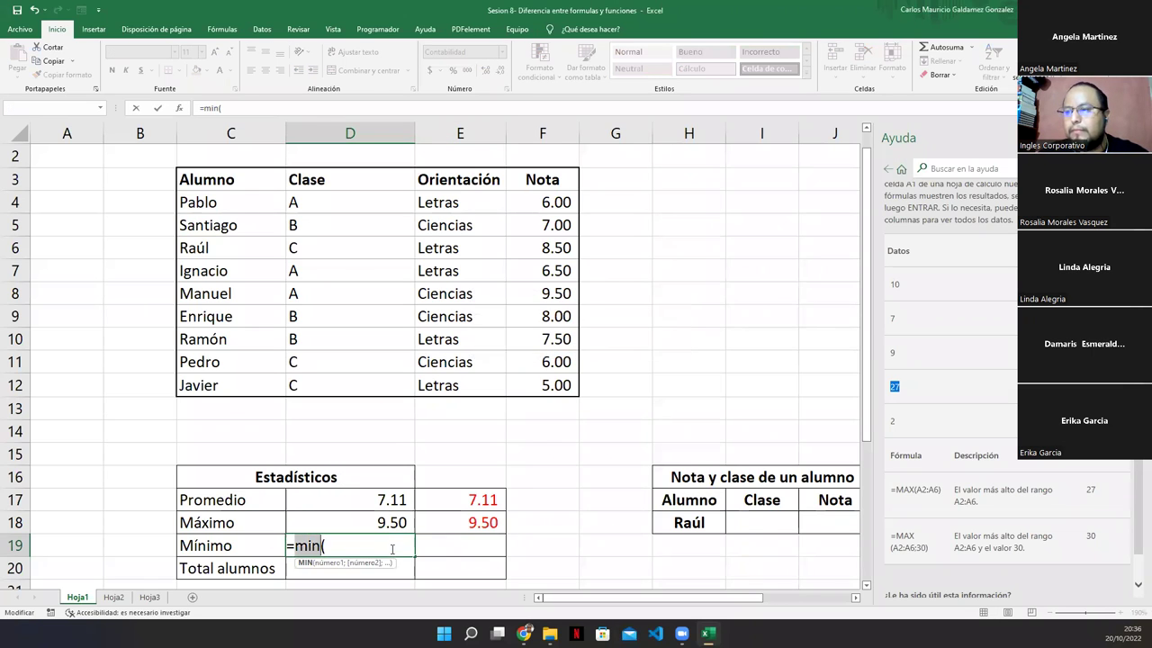
{"action": "key", "text": "BackSpace"}
{"action": "key", "text": "BackSpace"}
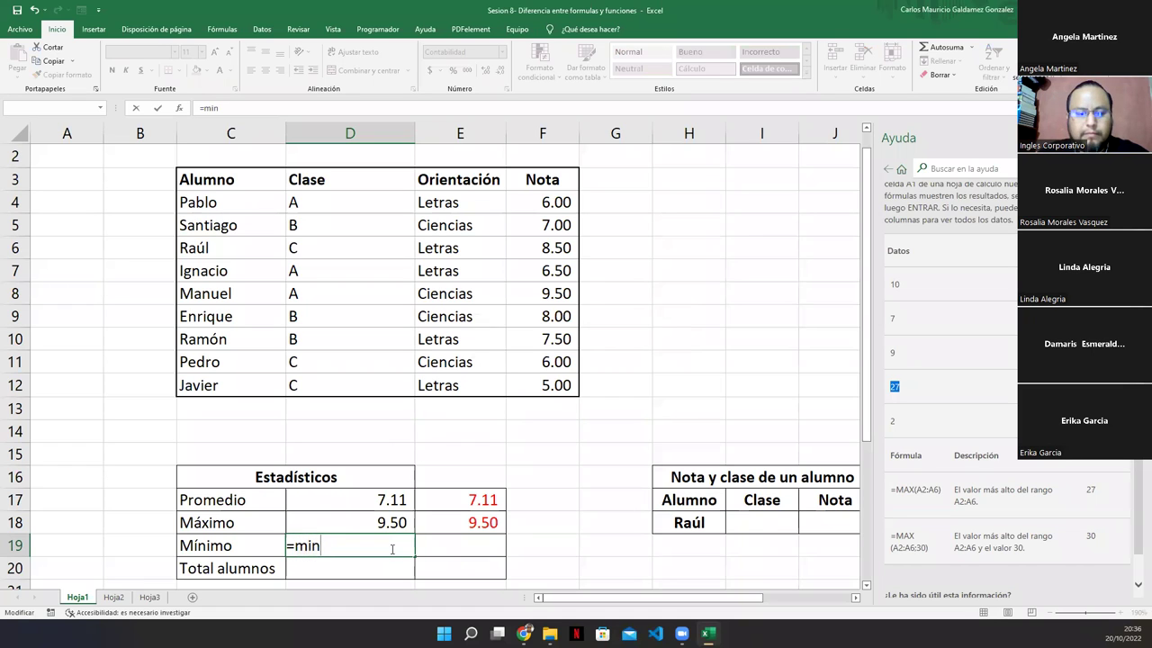
{"action": "type", "text": "n"}
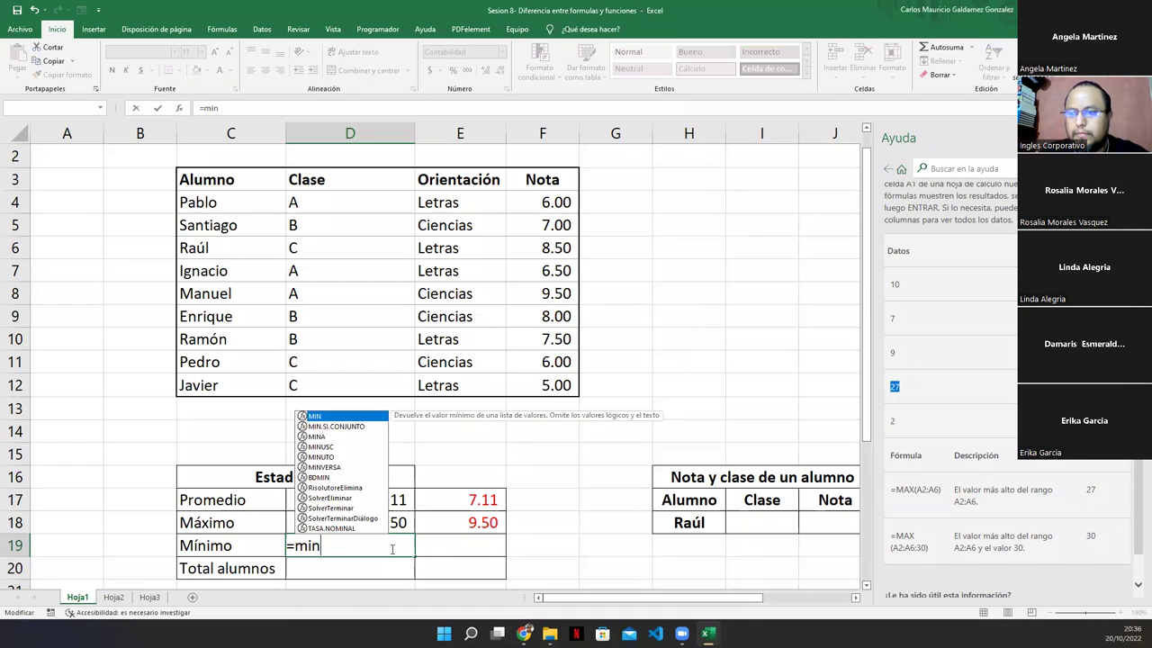
{"action": "key", "text": "Tab"}
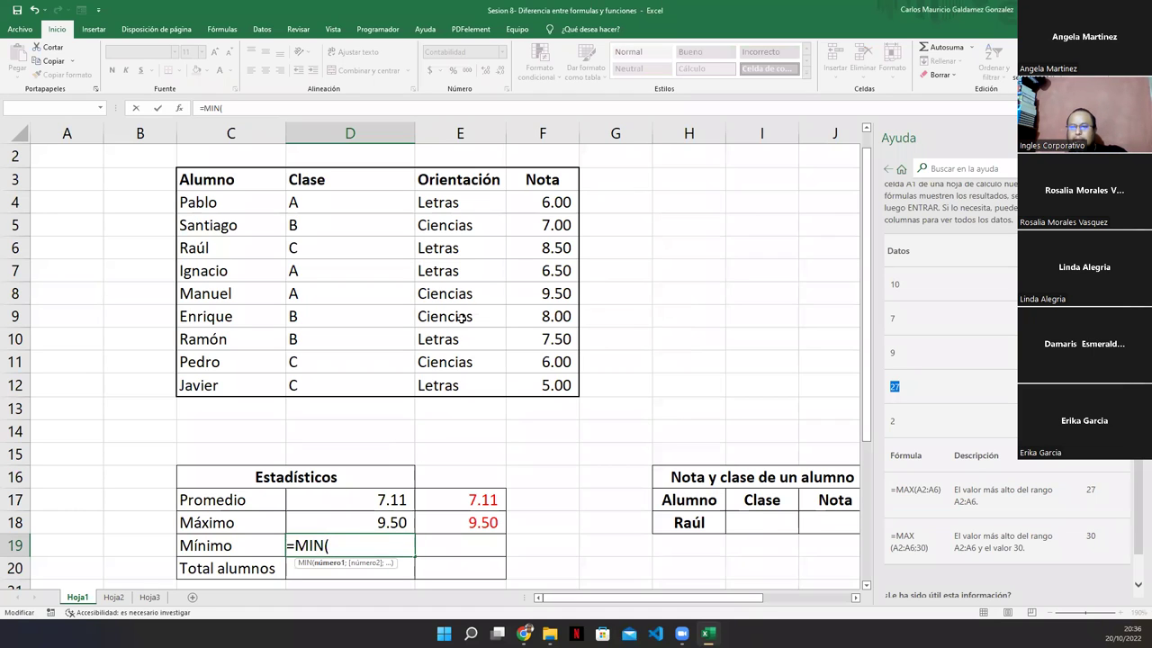
Complete the D19 formula as =MIN(F4:F12) and reveal the hidden check value in E19 by coloring its font red
{"action": "left_click_drag", "start_coordinate": [538, 203], "coordinate": [551, 386]}
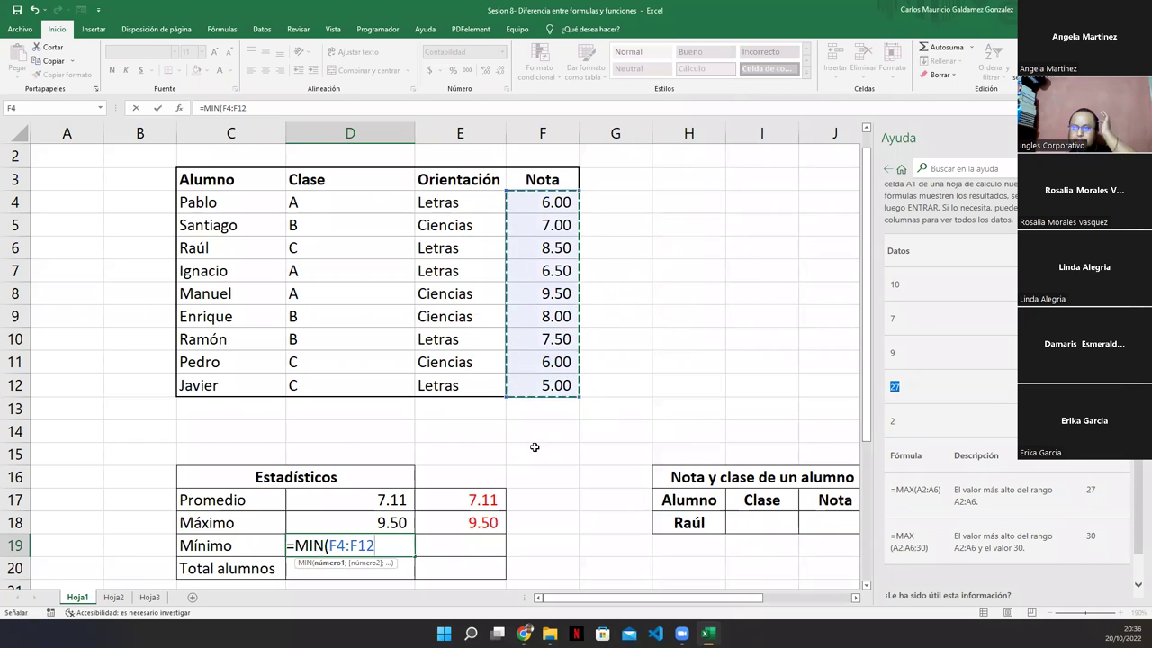
{"action": "left_click", "coordinate": [383, 546]}
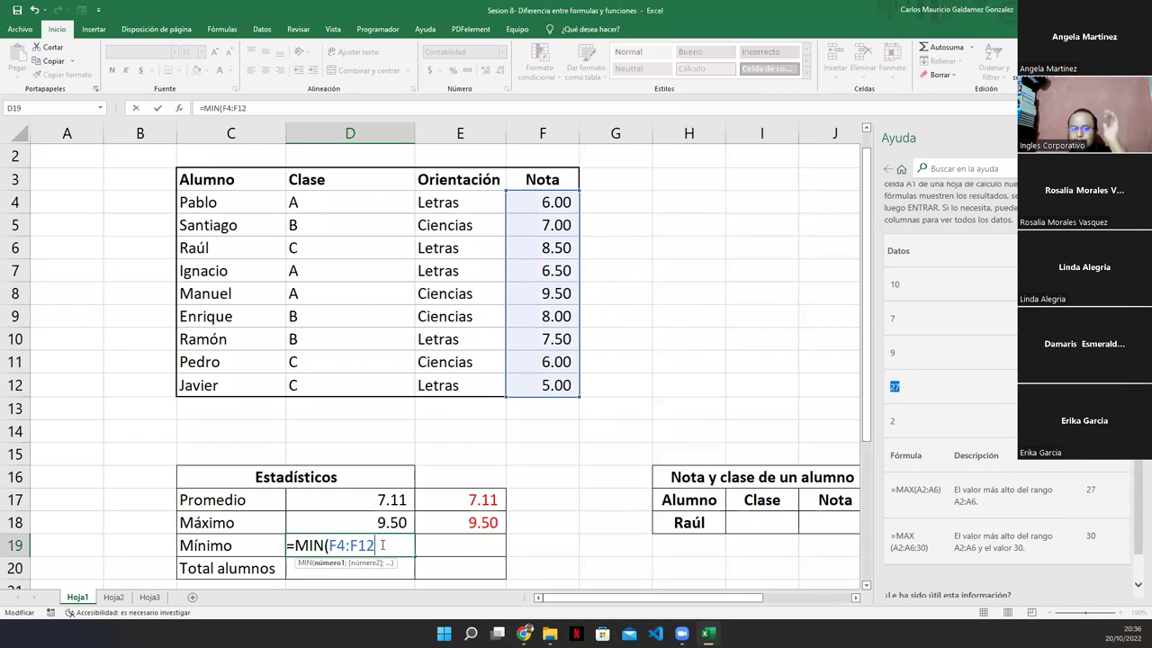
{"action": "type", "text": ")"}
{"action": "key", "text": "Return"}
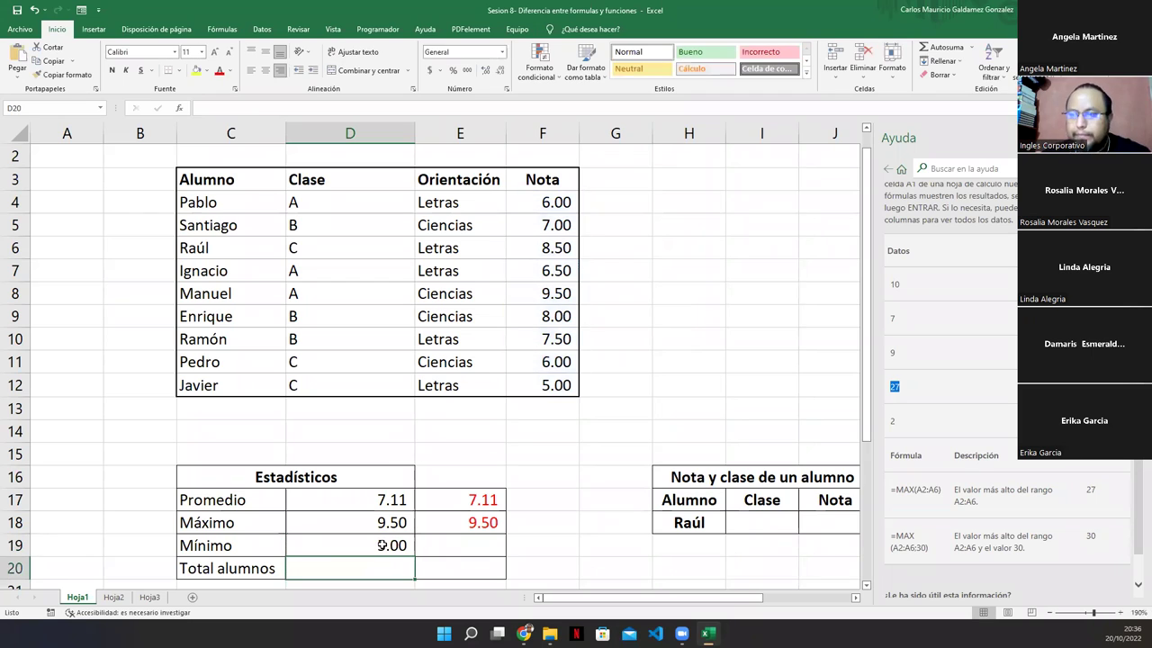
{"action": "left_click_drag", "start_coordinate": [381, 545], "coordinate": [460, 545]}
{"action": "left_click", "coordinate": [219, 72]}
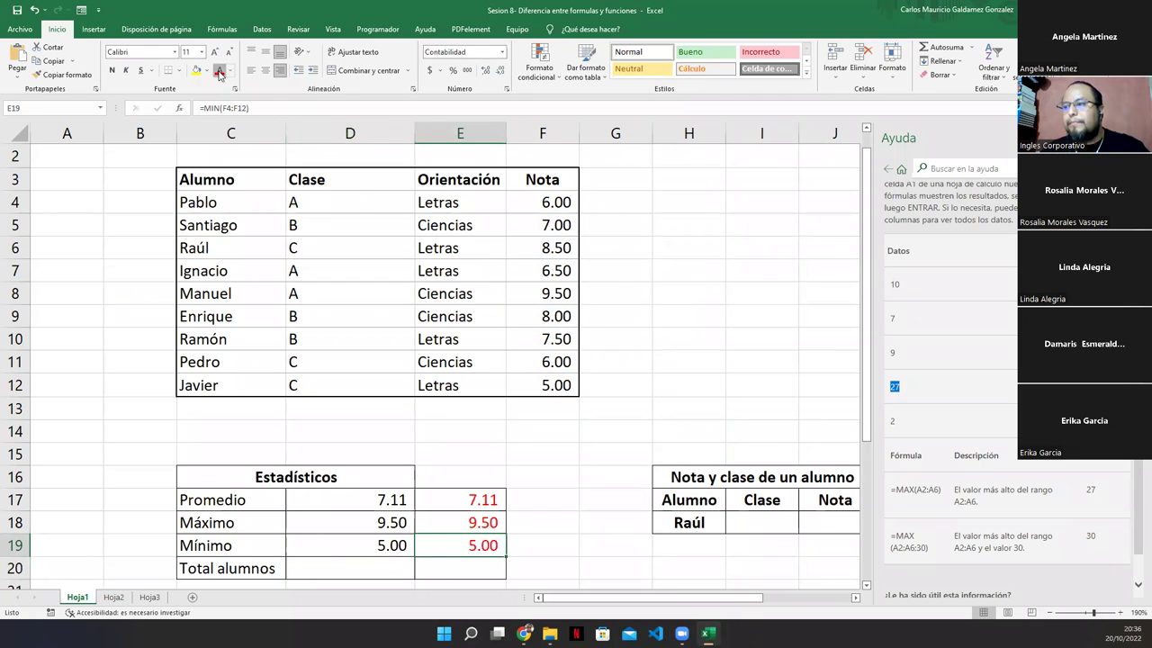
Count the students in the Total alumnos cell D20 with =CONTARA(C4:C12)
{"action": "left_click", "coordinate": [372, 560]}
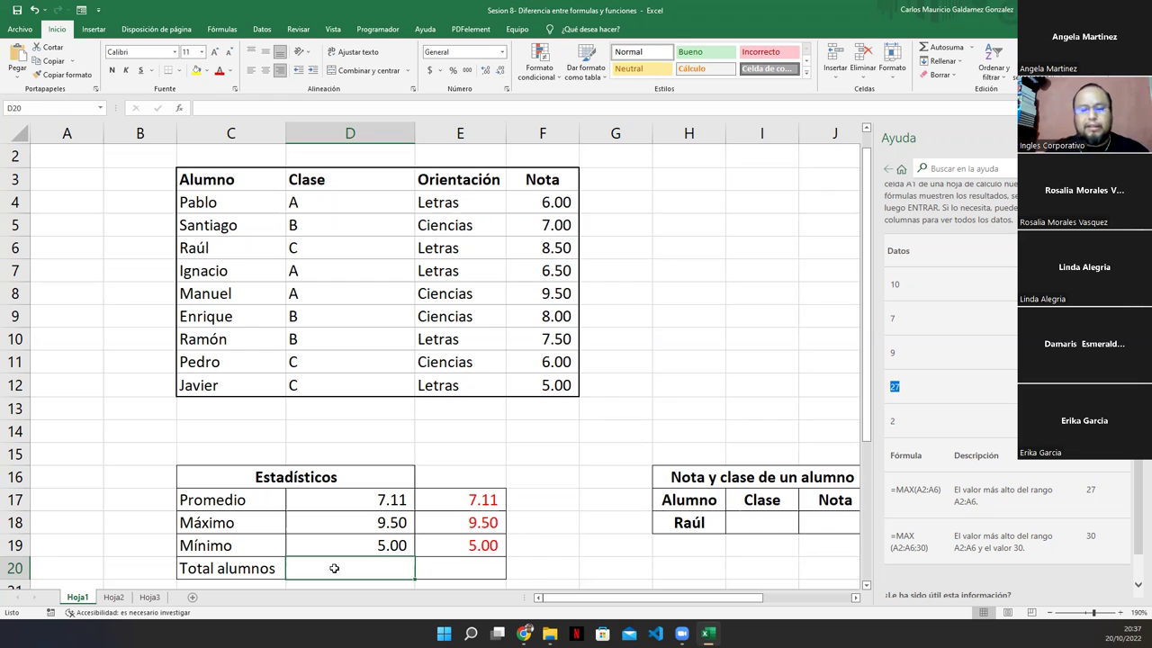
{"action": "type", "text": "=cont"}
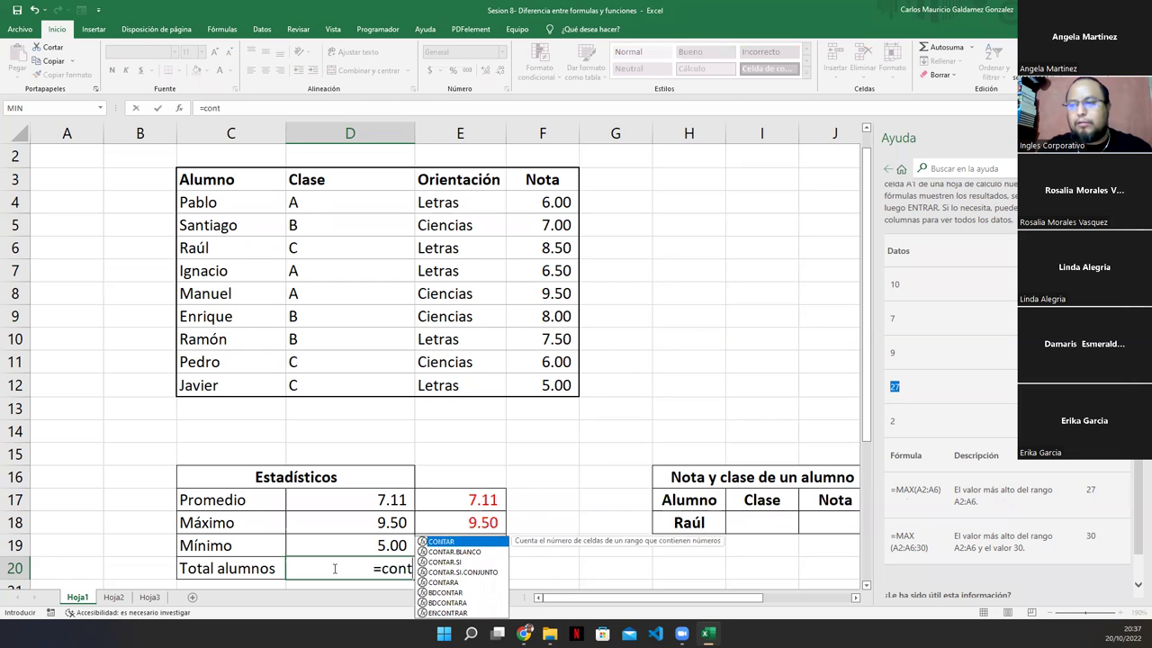
{"action": "type", "text": "ars"}
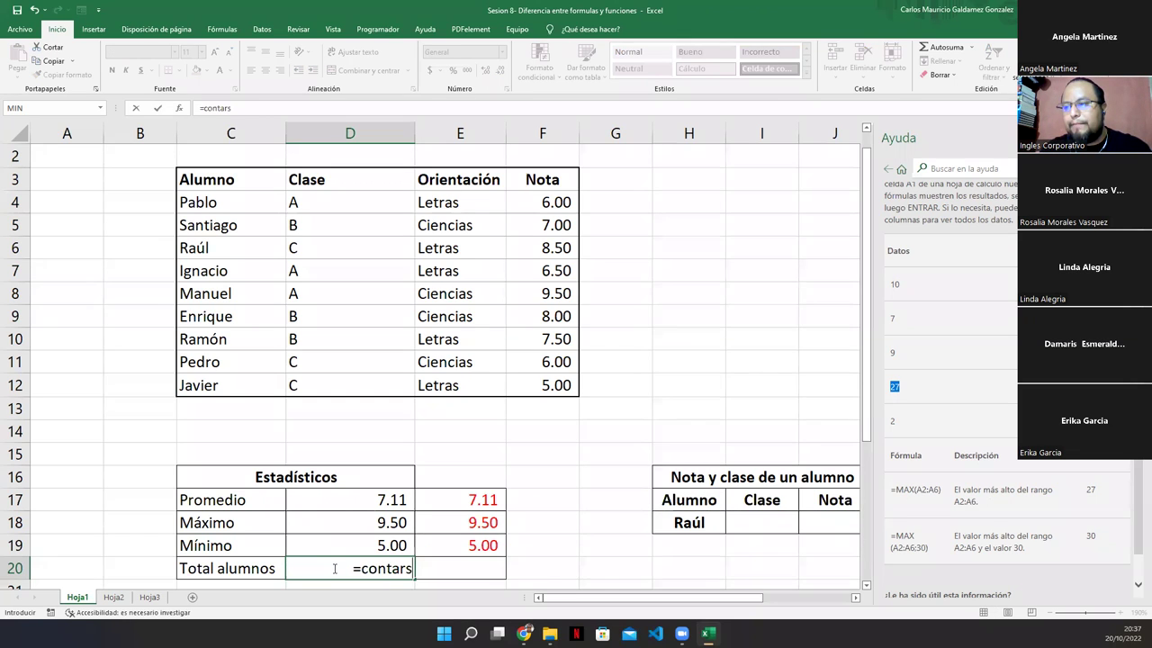
{"action": "key", "text": "BackSpace"}
{"action": "type", "text": "a"}
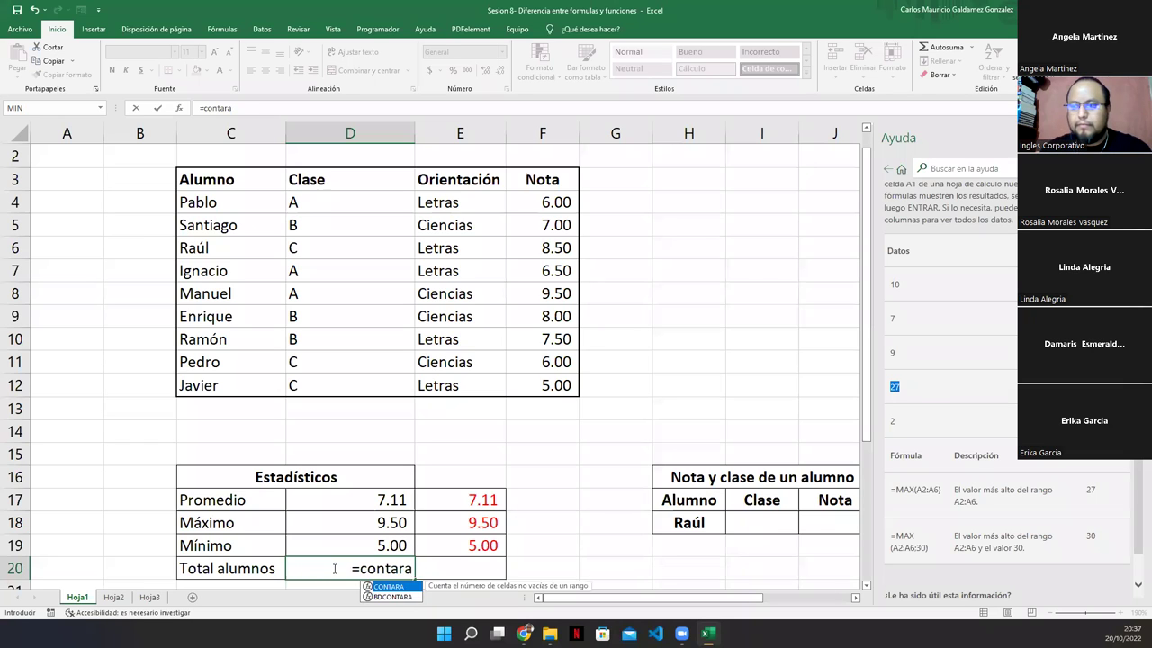
{"action": "key", "text": "Tab"}
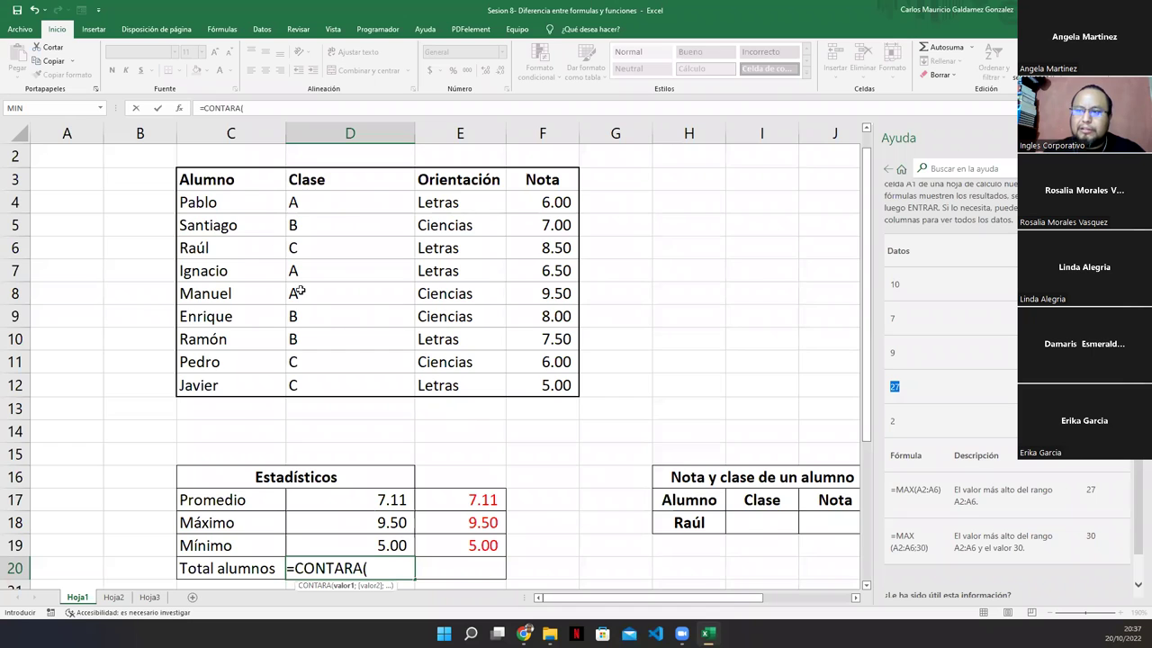
{"action": "left_click_drag", "start_coordinate": [205, 196], "coordinate": [213, 378]}
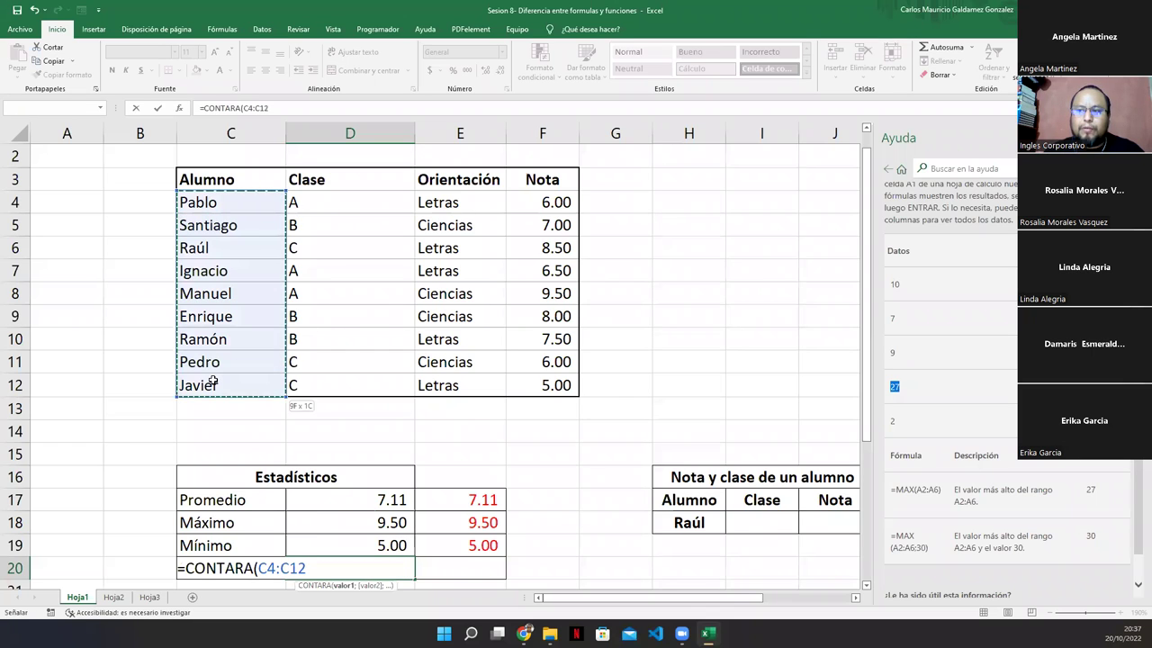
{"action": "type", "text": ")"}
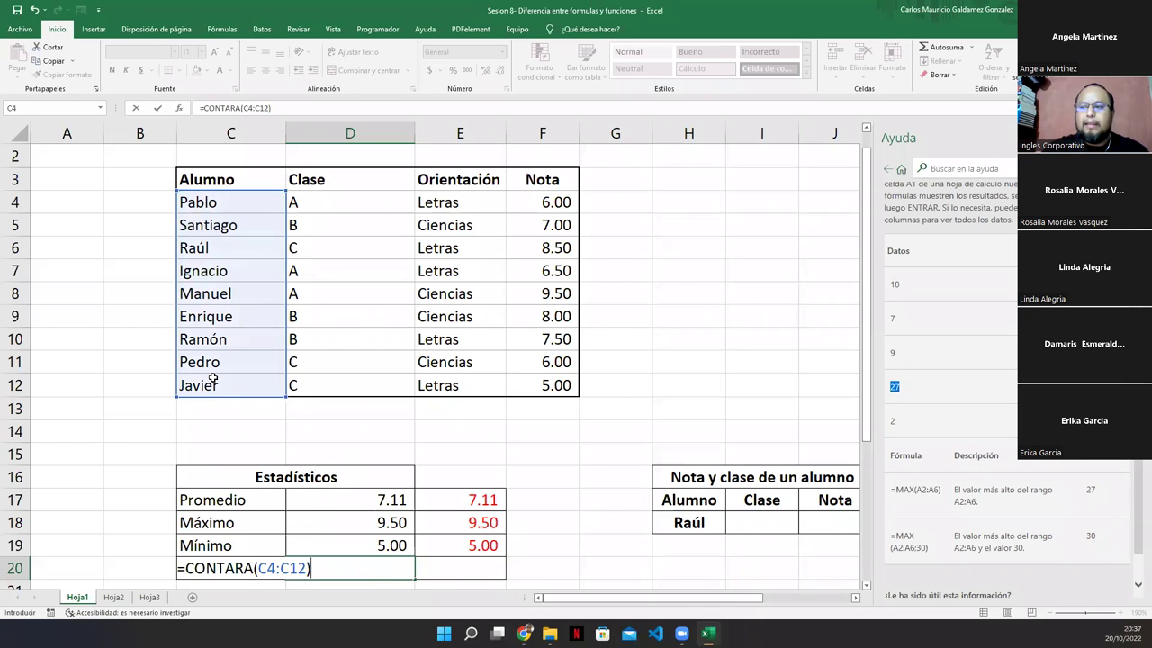
{"action": "key", "text": "Tab"}
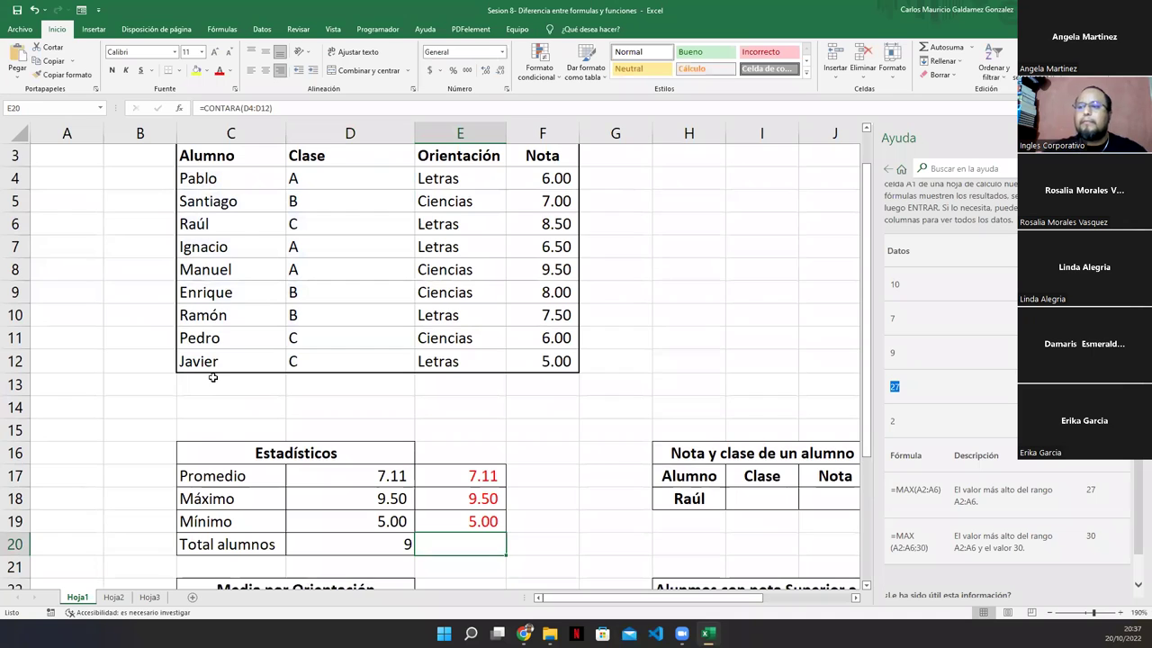
Shift the counted range in the D20 formula to the Clase column so it reads =CONTARA(D4:D12)
{"action": "left_click", "coordinate": [331, 538]}
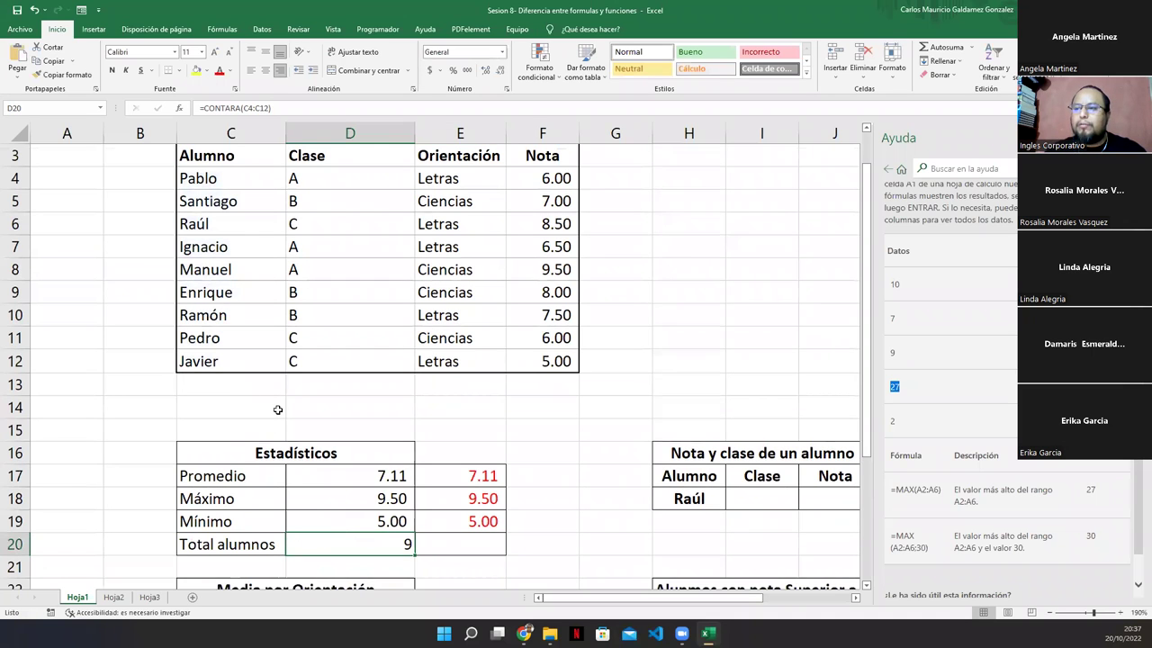
{"action": "key", "text": "F2"}
{"action": "left_click_drag", "start_coordinate": [286, 275], "coordinate": [341, 275]}
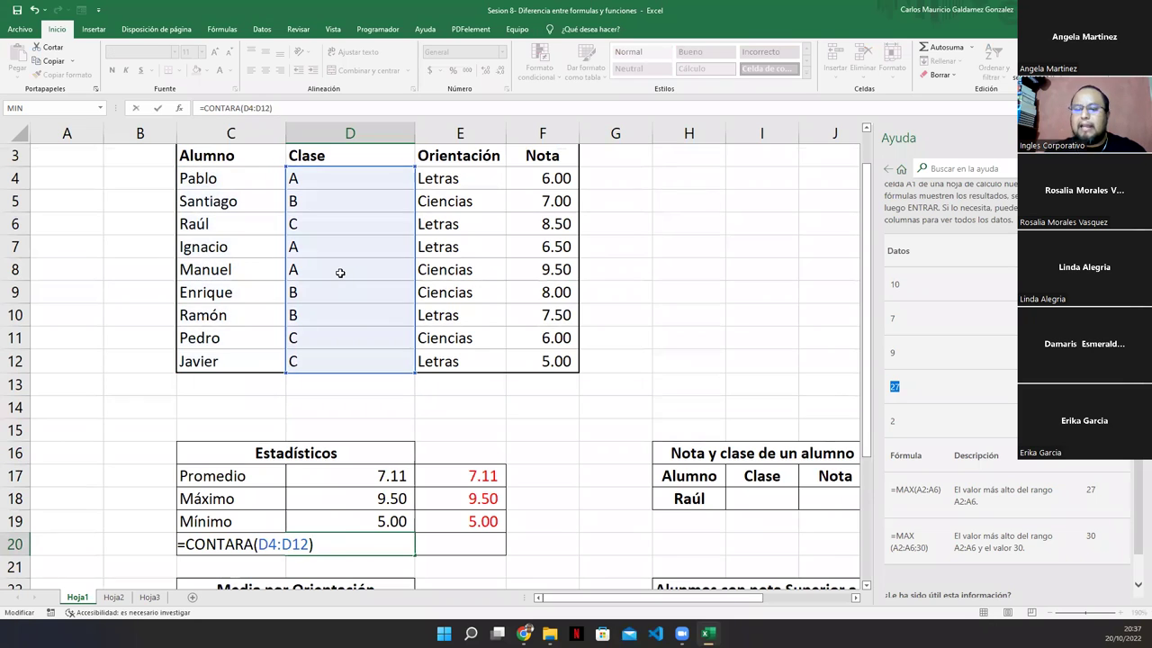
{"action": "key", "text": "ctrl+Return"}
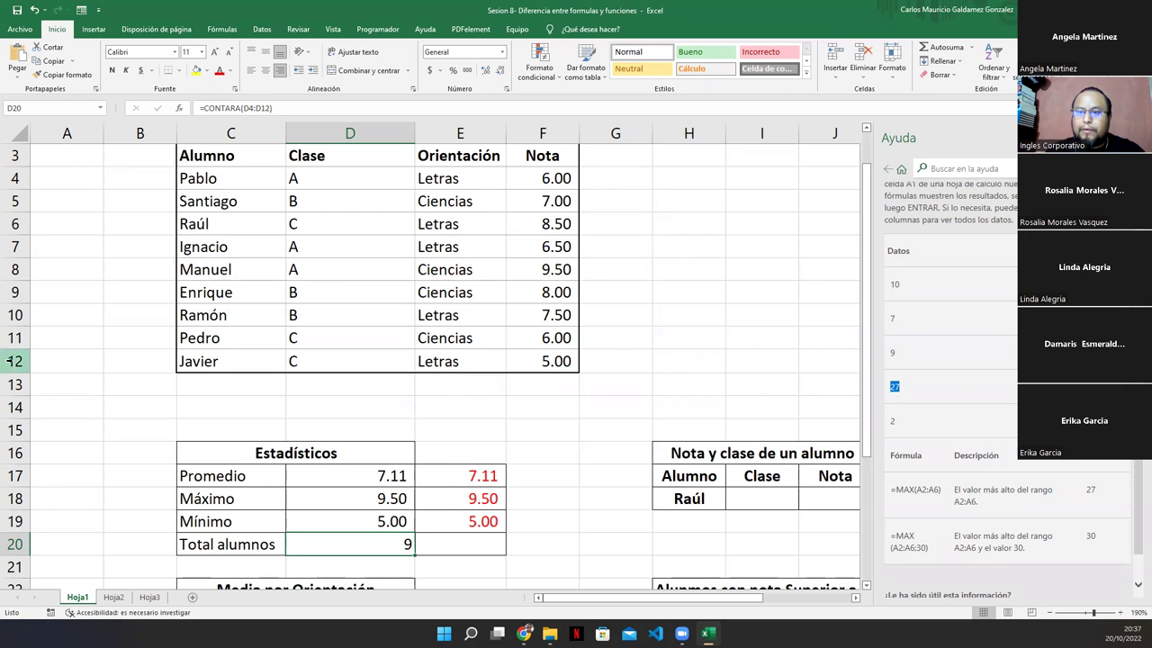
Clear the last student's record in C12:F12
{"action": "left_click", "coordinate": [221, 362]}
{"action": "left_click_drag", "start_coordinate": [313, 351], "coordinate": [555, 361]}
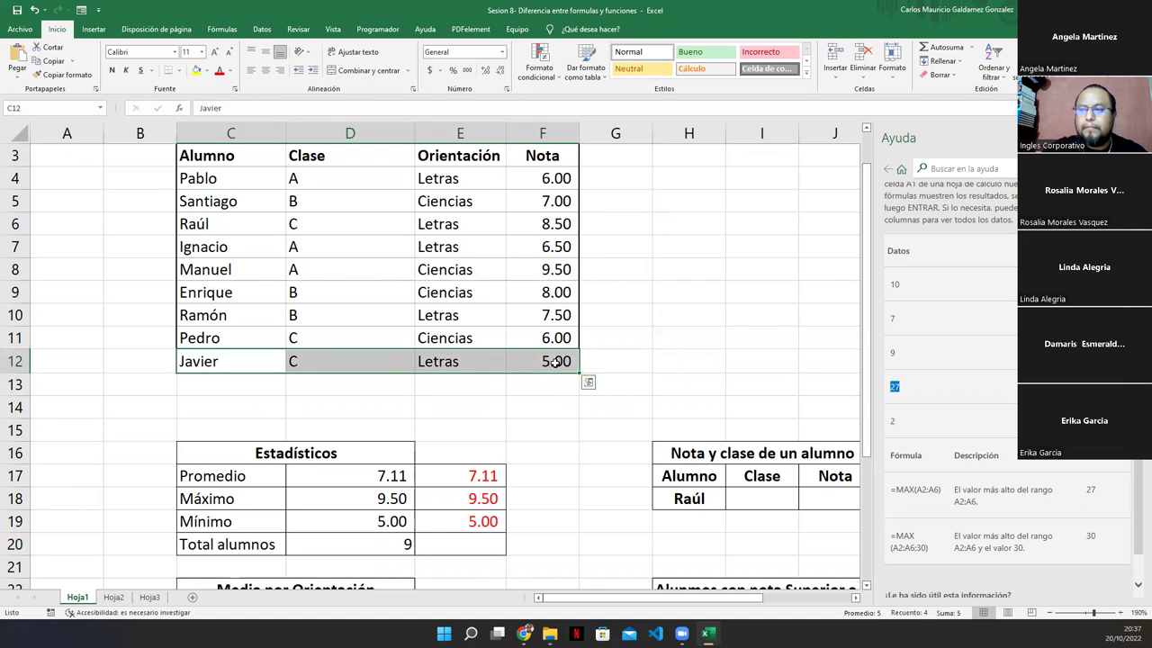
{"action": "key", "text": "Delete"}
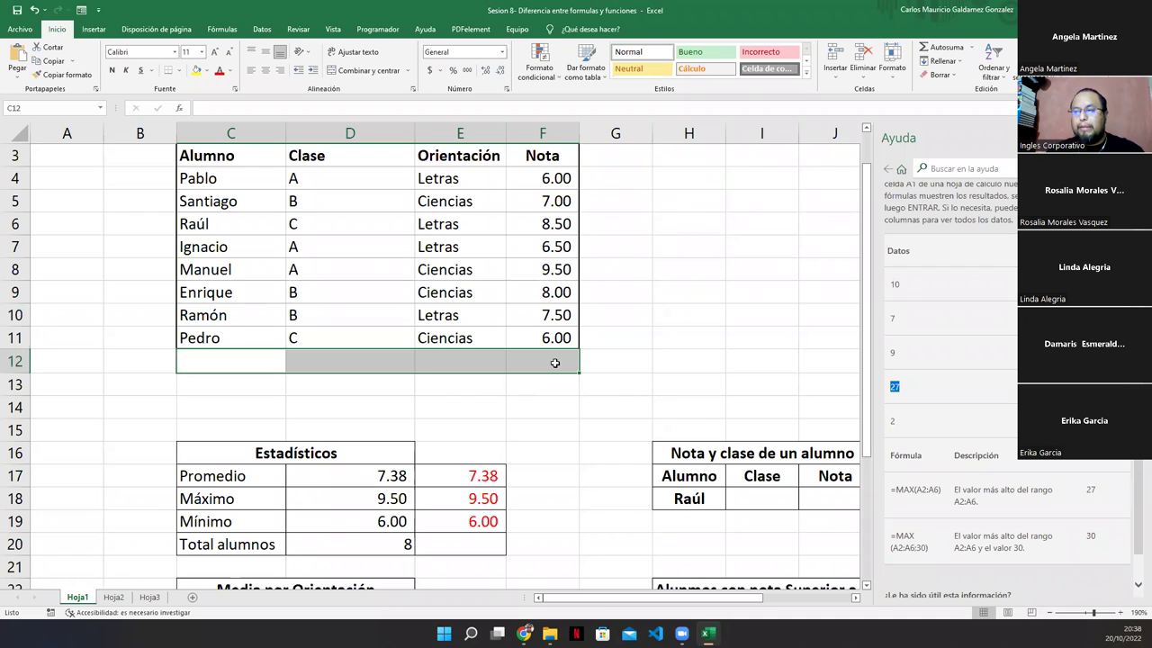
Color the check values in E17:E20 red and move the empty cells F17:F20 over them, accepting the replacement
{"action": "left_click", "coordinate": [460, 536]}
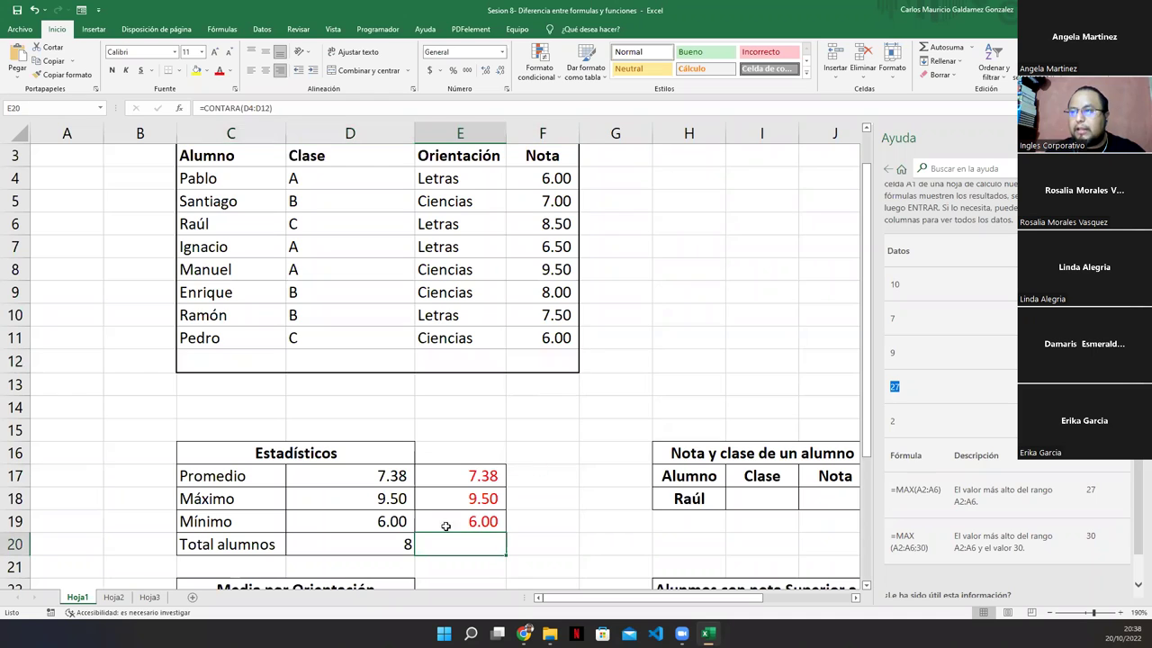
{"action": "left_click_drag", "start_coordinate": [426, 477], "coordinate": [438, 539]}
{"action": "key", "text": "ctrl+c"}
{"action": "left_click_drag", "start_coordinate": [514, 481], "coordinate": [517, 540]}
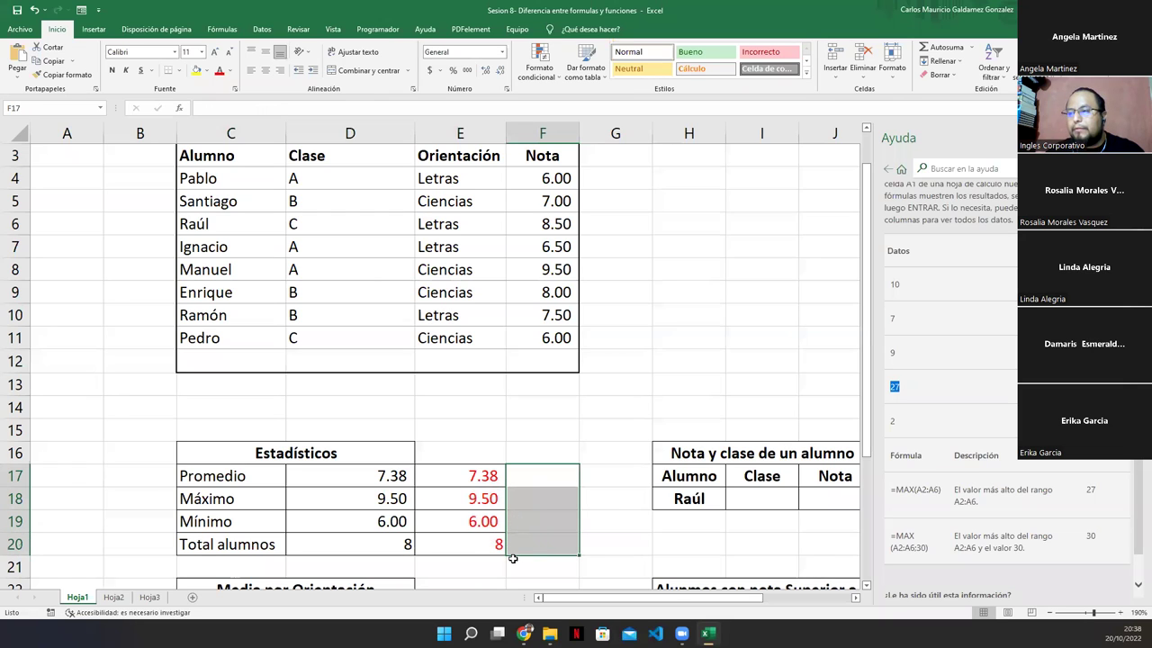
{"action": "left_click_drag", "start_coordinate": [516, 556], "coordinate": [443, 556]}
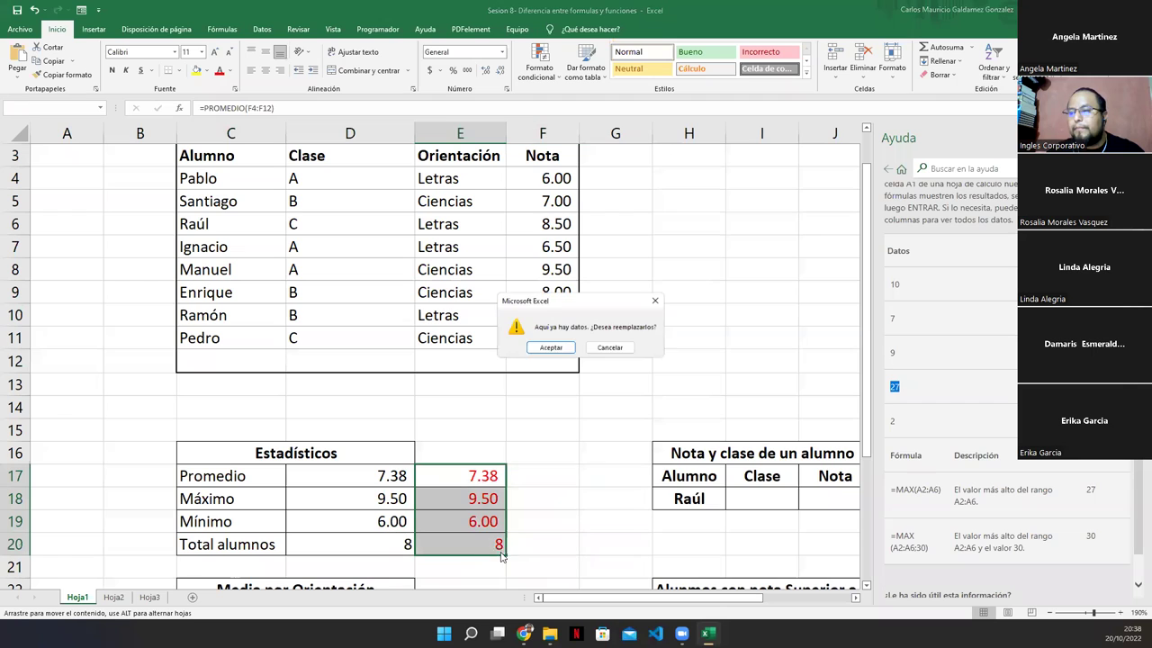
{"action": "left_click", "coordinate": [559, 348]}
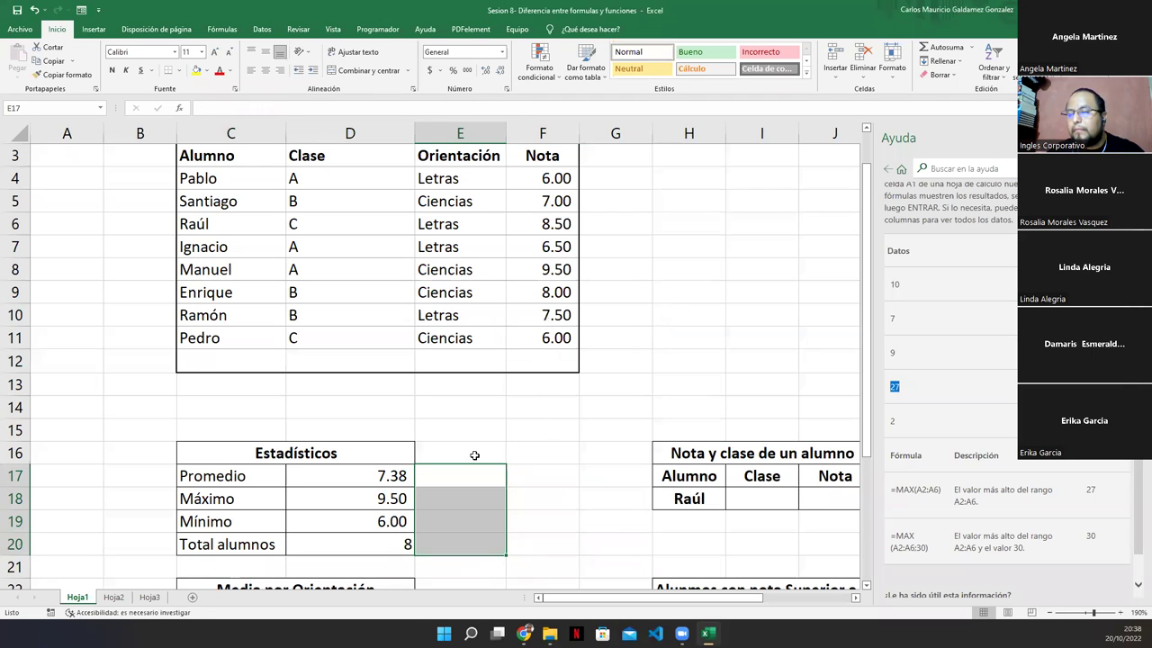
Undo the overwriting and recoloring of E17:E20 and the clearing of the last student's record in row 12
{"action": "left_click", "coordinate": [457, 483]}
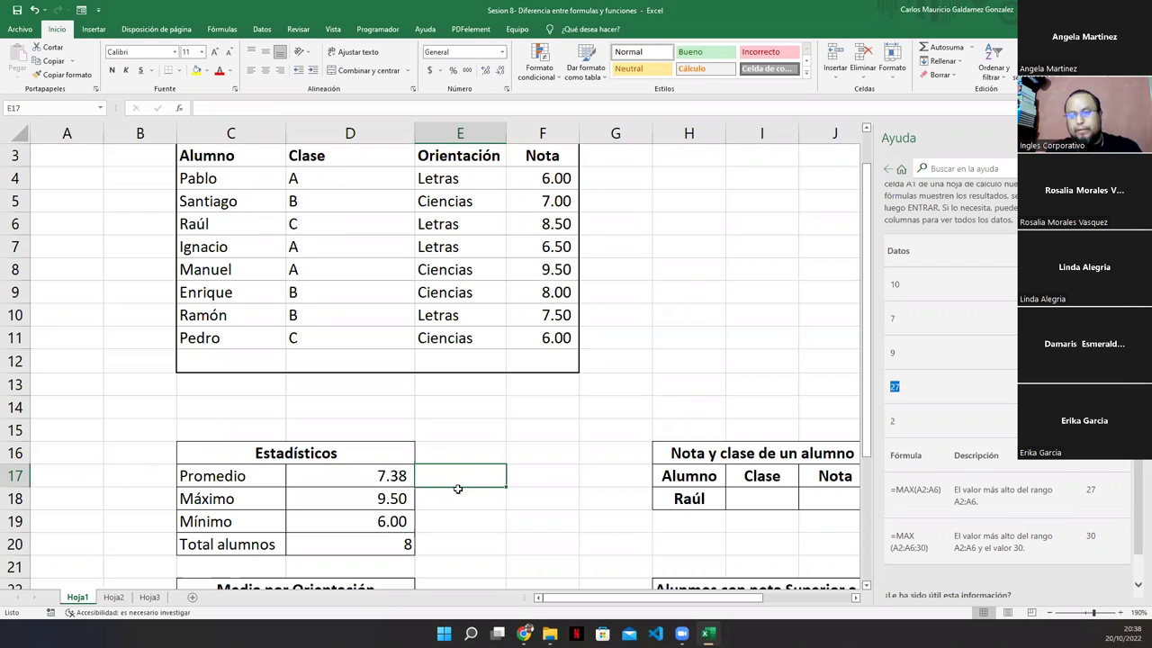
{"action": "key", "text": "ctrl+v"}
{"action": "key", "text": "ctrl+z"}
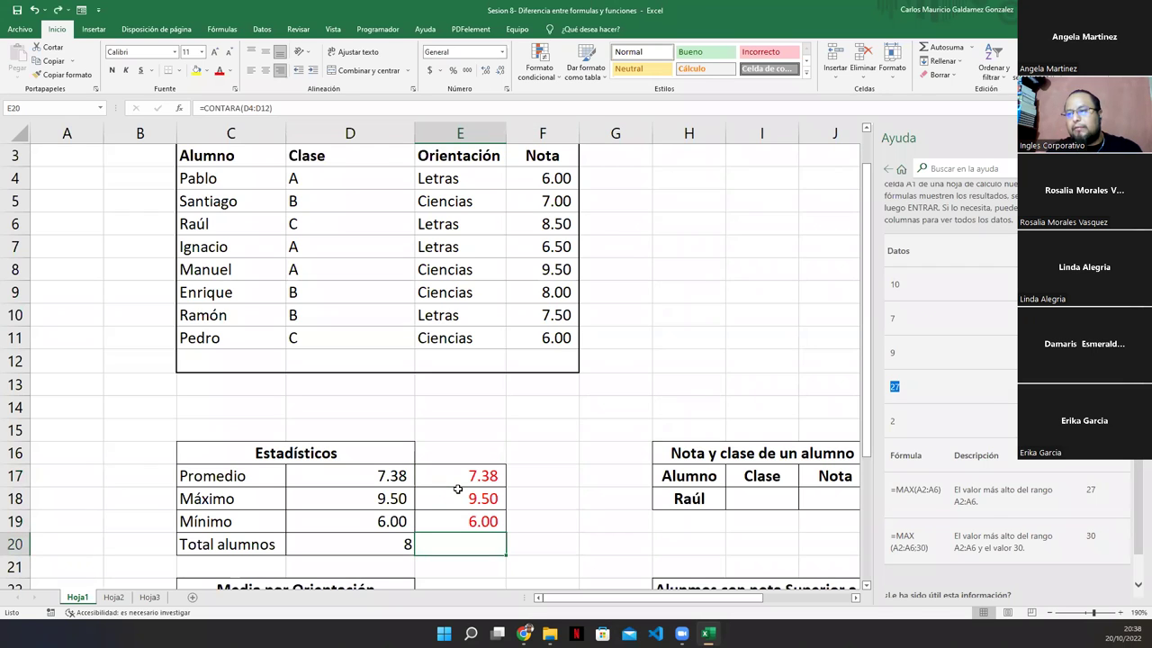
{"action": "key", "text": "ctrl+z"}
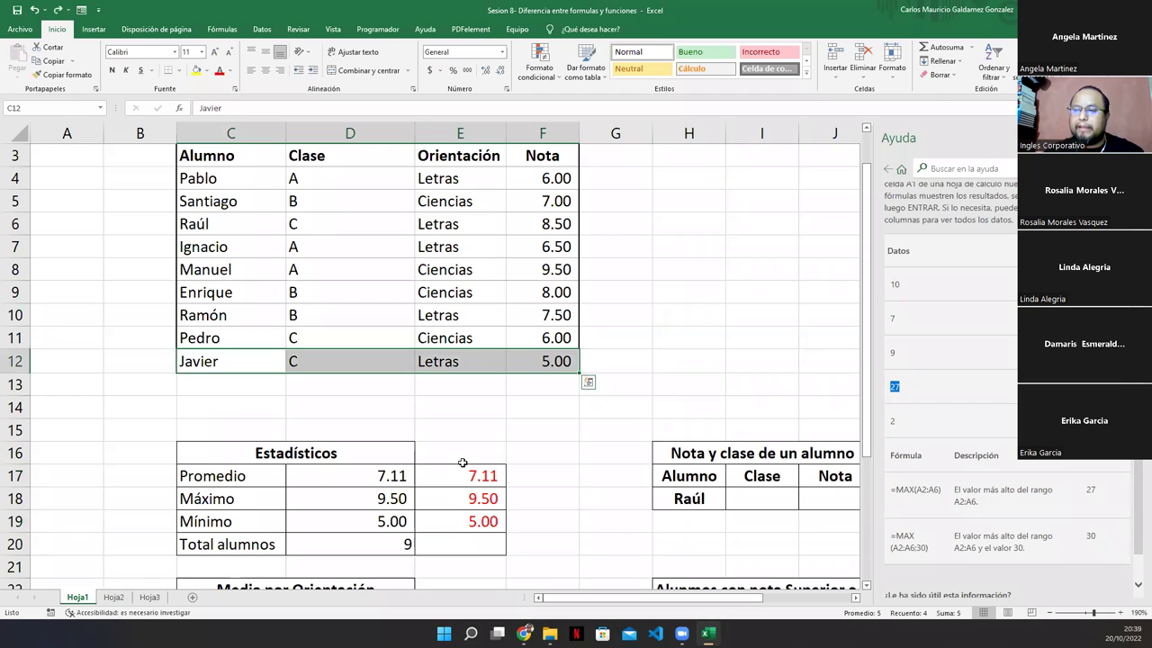
Open the help article for the CONTARA function from the D20 formula
{"action": "left_click", "coordinate": [367, 544]}
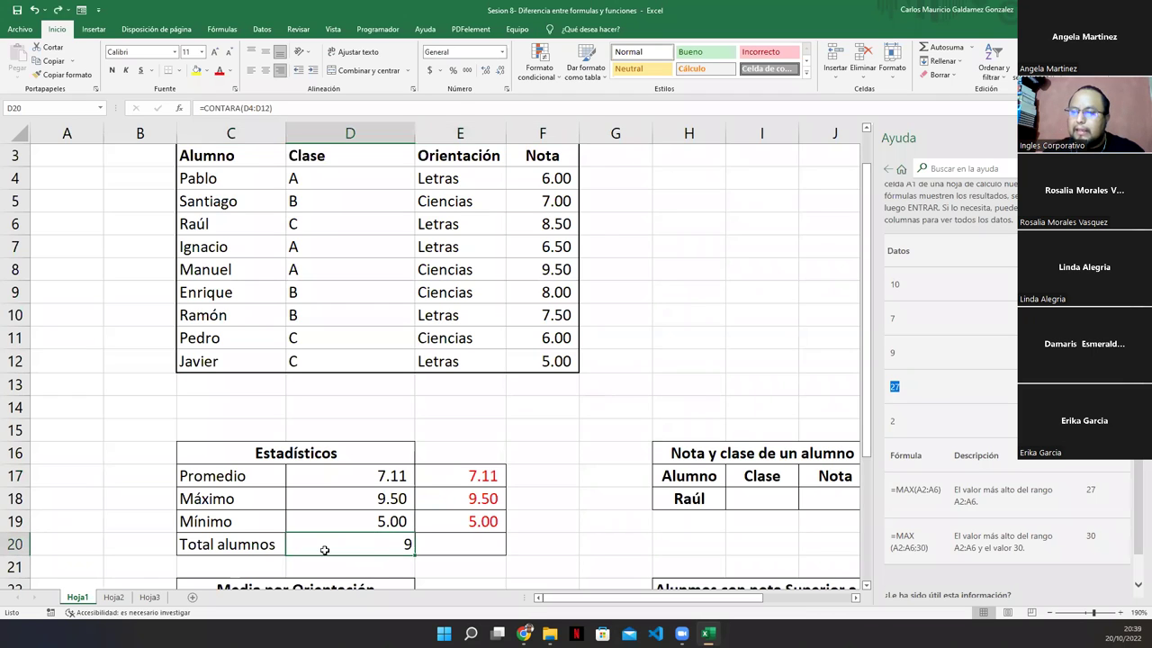
{"action": "double_click", "coordinate": [398, 538]}
{"action": "left_click", "coordinate": [217, 545]}
{"action": "left_click", "coordinate": [206, 561]}
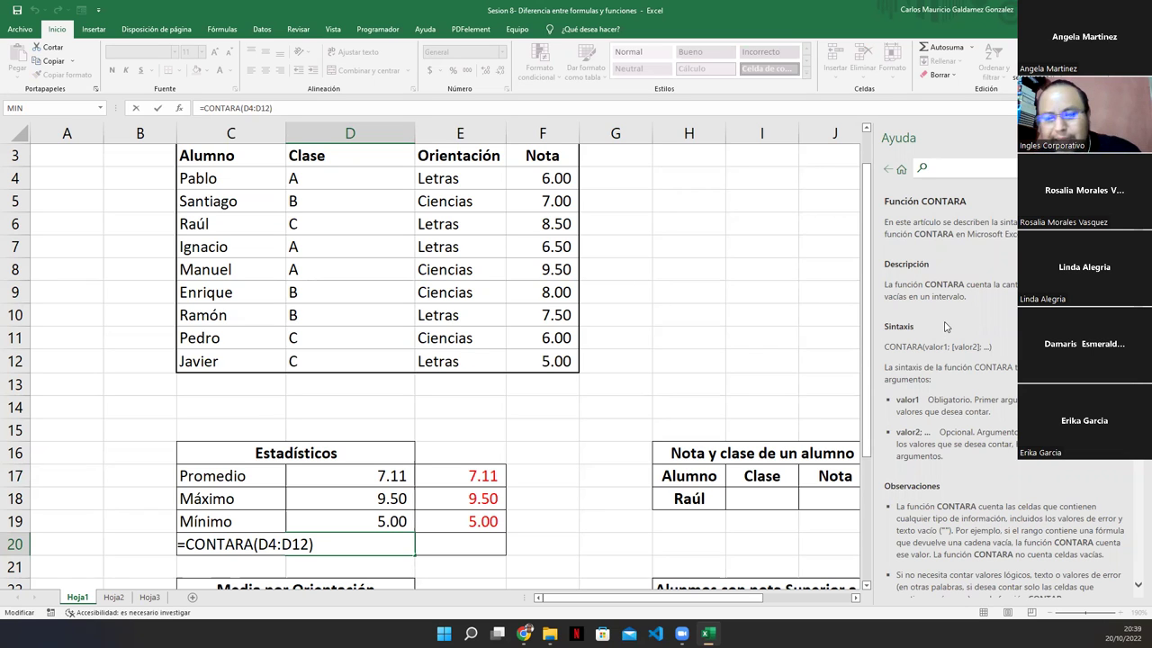
Replace the hidden check formula in E20 with =CONTAR(C4:C12)
{"action": "left_click", "coordinate": [447, 542]}
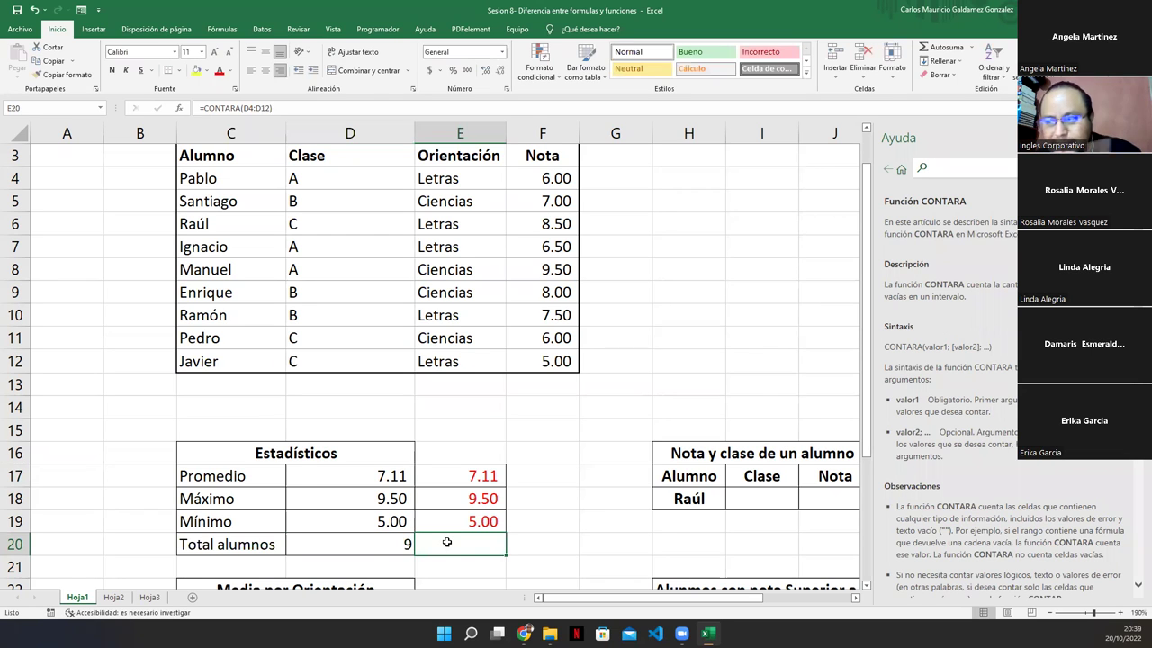
{"action": "double_click", "coordinate": [447, 542]}
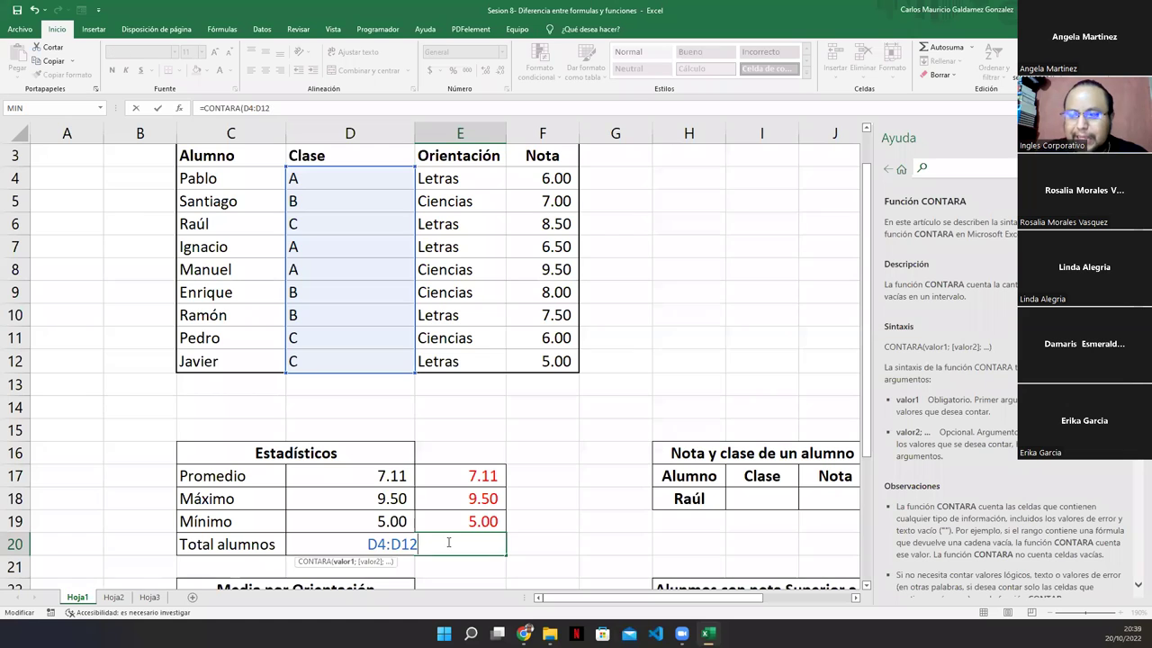
{"action": "key", "text": "BackSpace"}
{"action": "key", "text": "BackSpace"}
{"action": "key", "text": "BackSpace"}
{"action": "key", "text": "BackSpace"}
{"action": "key", "text": "BackSpace"}
{"action": "key", "text": "BackSpace"}
{"action": "key", "text": "BackSpace"}
{"action": "key", "text": "BackSpace"}
{"action": "key", "text": "BackSpace"}
{"action": "key", "text": "BackSpace"}
{"action": "key", "text": "BackSpace"}
{"action": "key", "text": "BackSpace"}
{"action": "key", "text": "BackSpace"}
{"action": "key", "text": "BackSpace"}
{"action": "key", "text": "BackSpace"}
{"action": "key", "text": "BackSpace"}
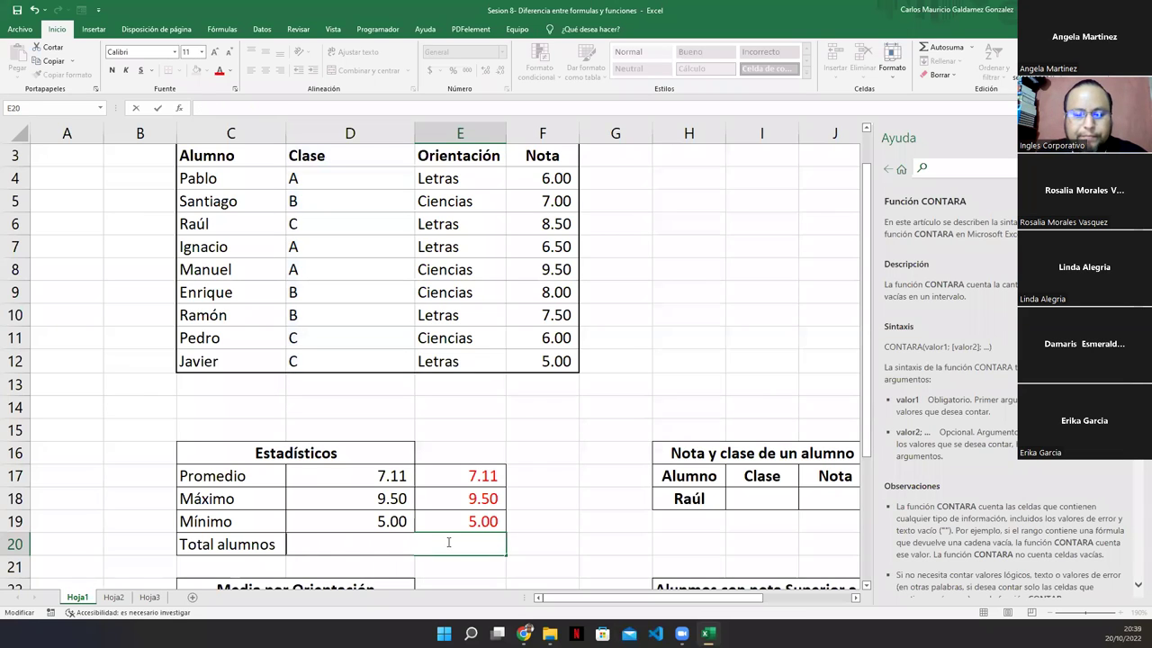
{"action": "type", "text": "="}
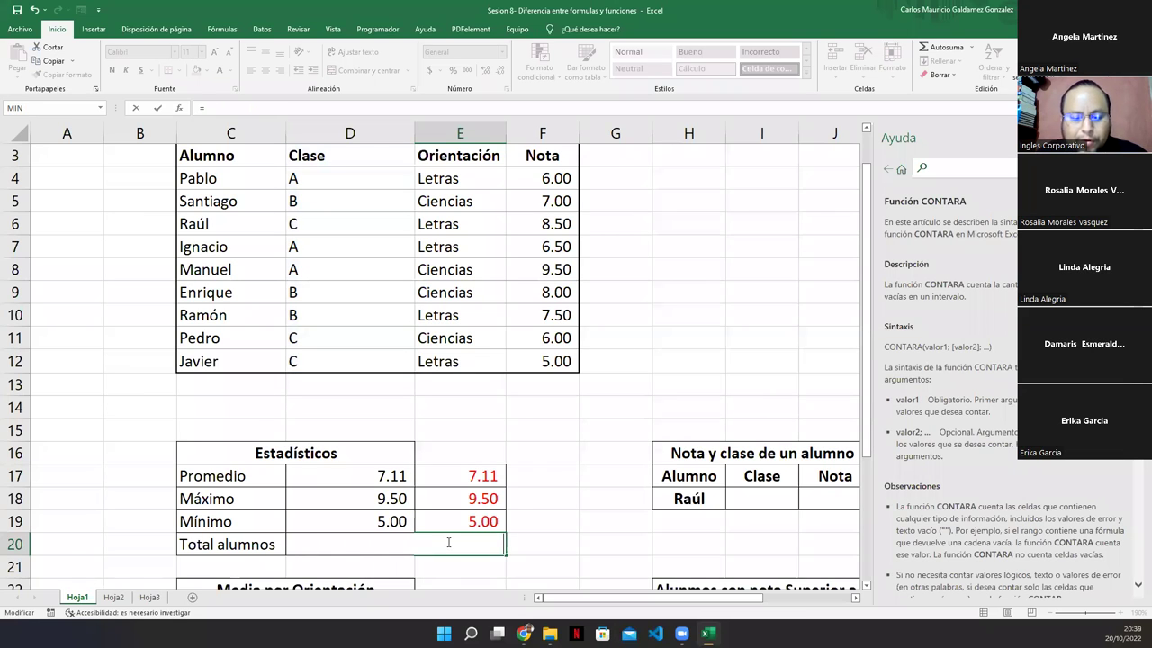
{"action": "type", "text": "contar"}
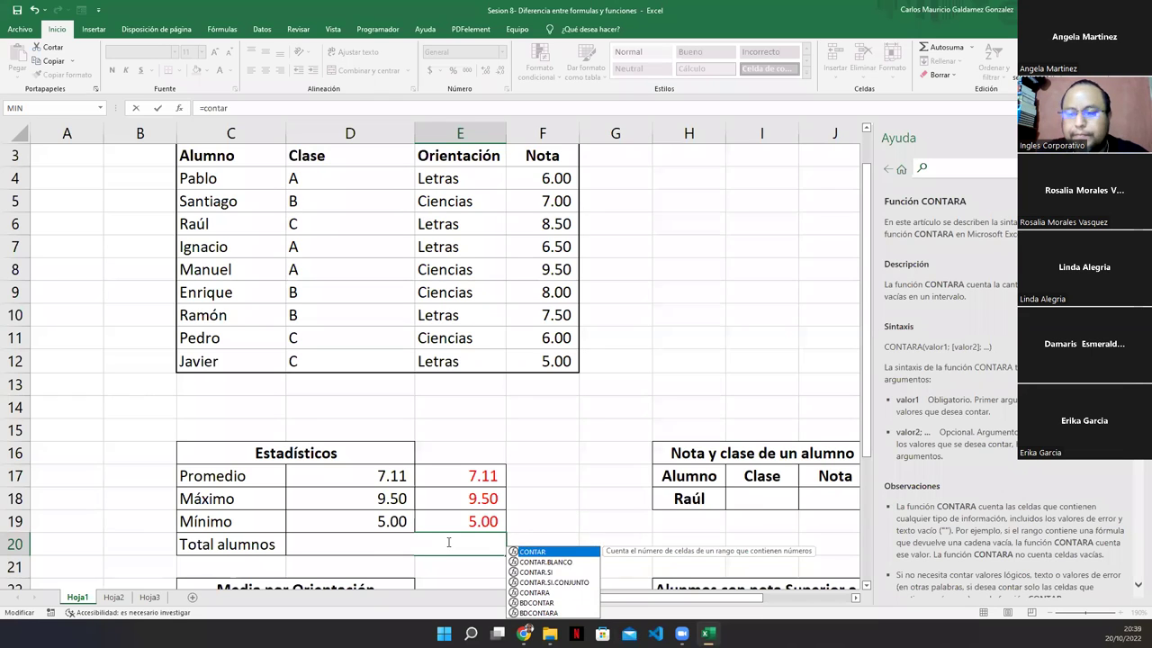
{"action": "type", "text": "("}
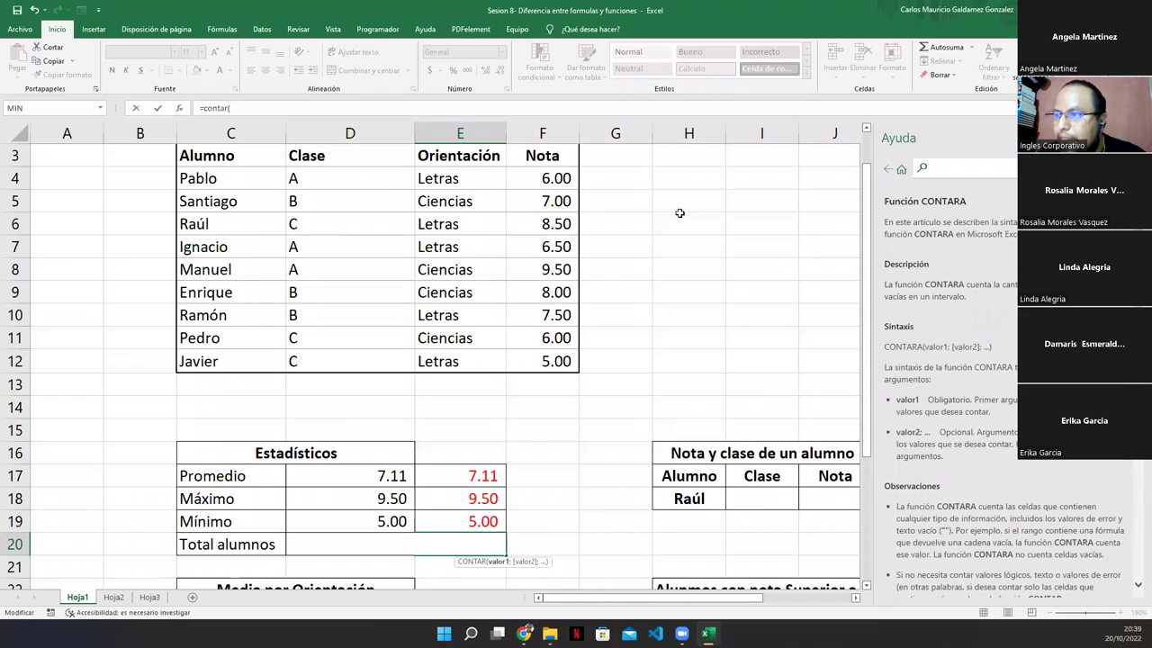
{"action": "left_click_drag", "start_coordinate": [228, 179], "coordinate": [244, 356]}
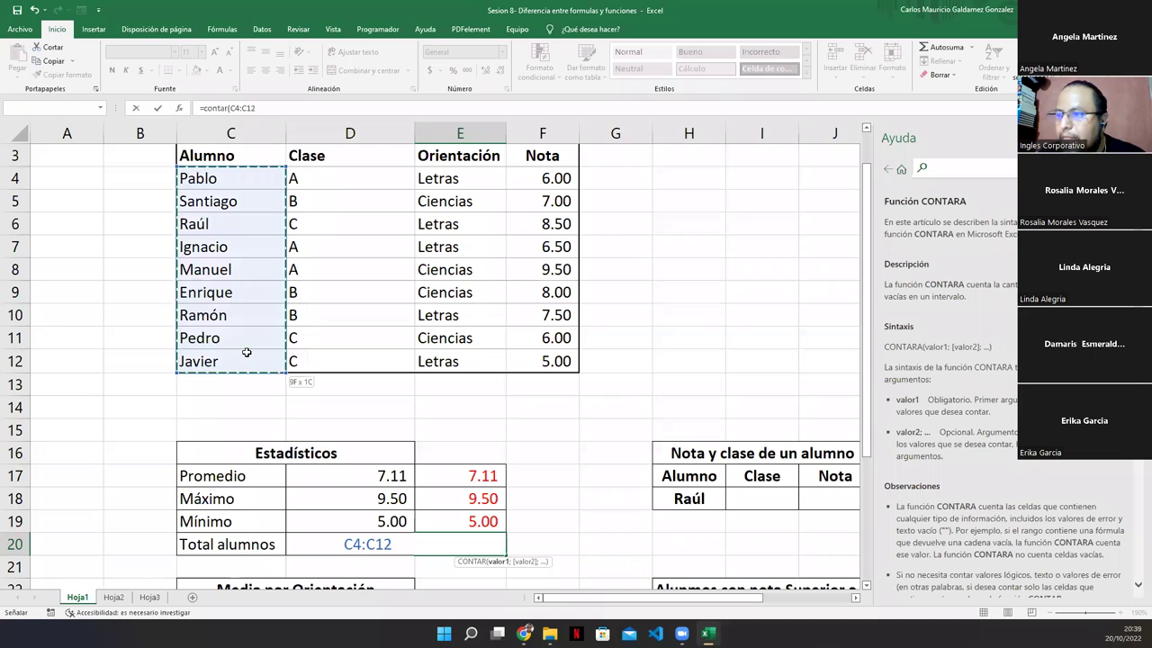
{"action": "key", "text": "Return"}
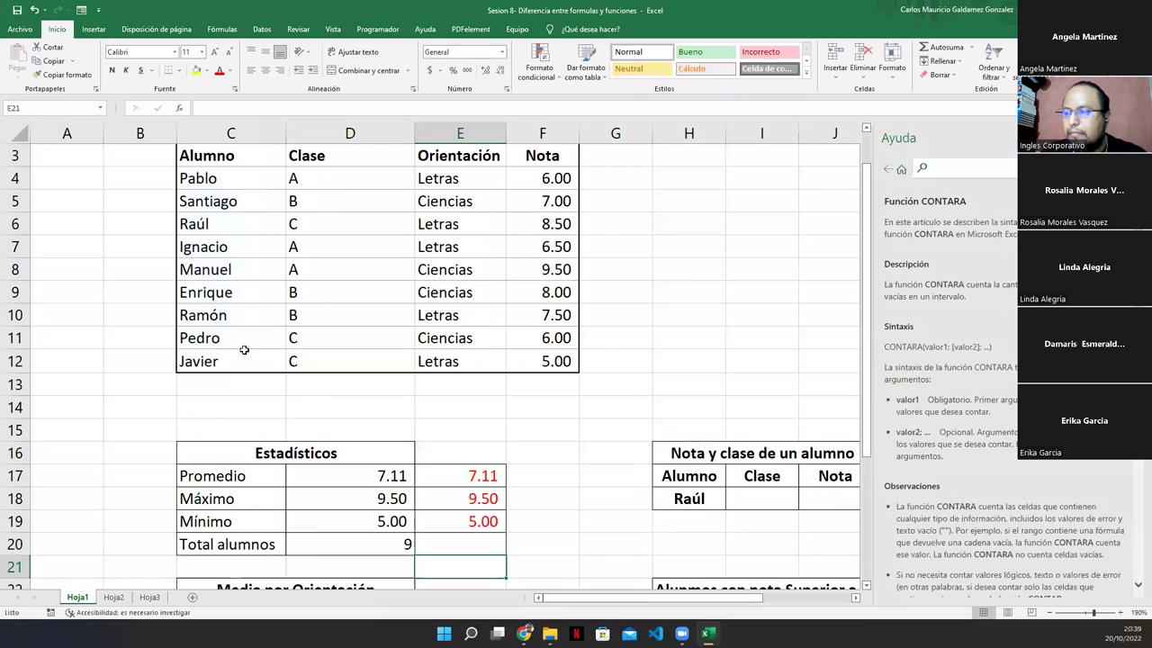
Color the check value in E20 red and open the help article for the CONTAR function from its formula
{"action": "left_click", "coordinate": [459, 540]}
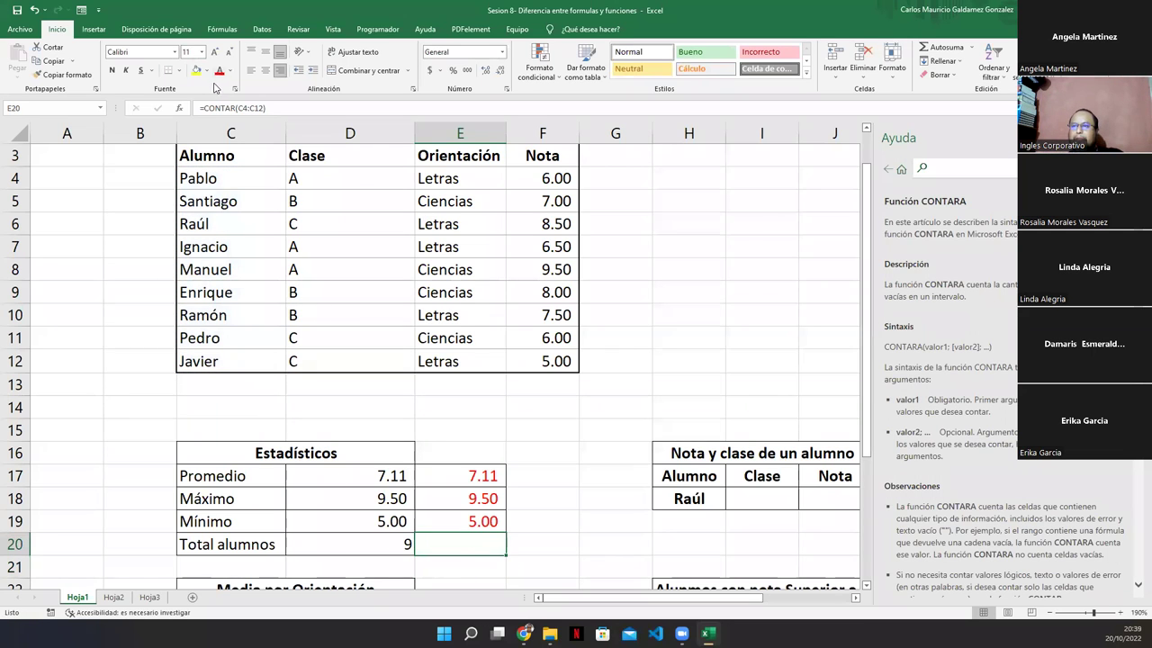
{"action": "double_click", "coordinate": [476, 545]}
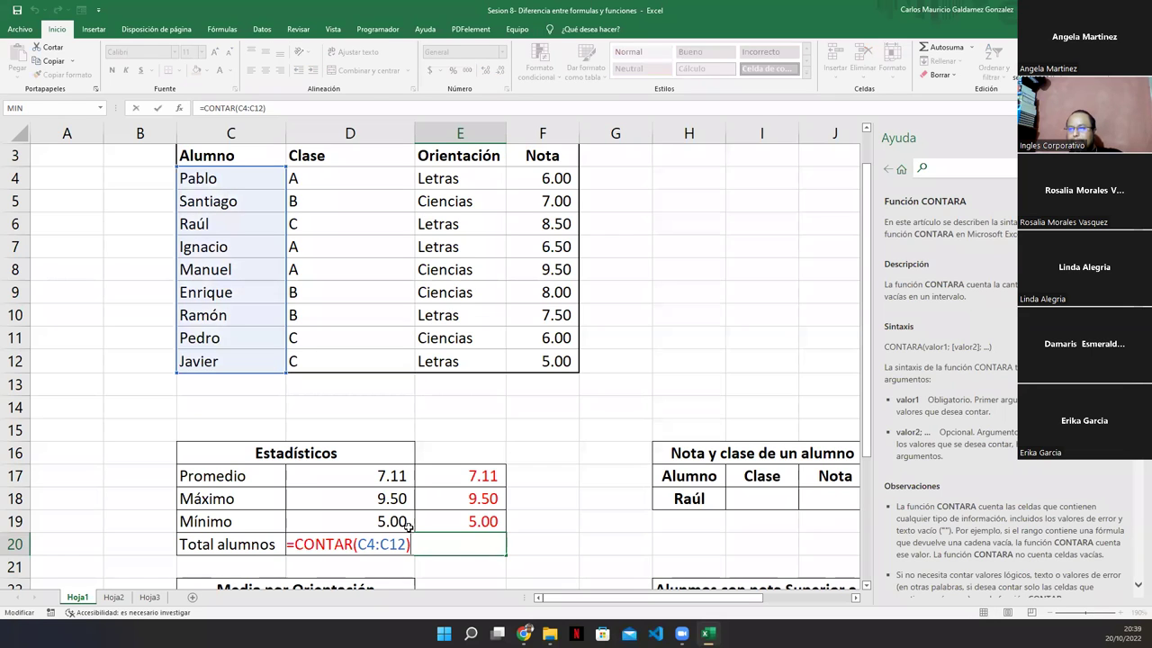
{"action": "left_click", "coordinate": [335, 551]}
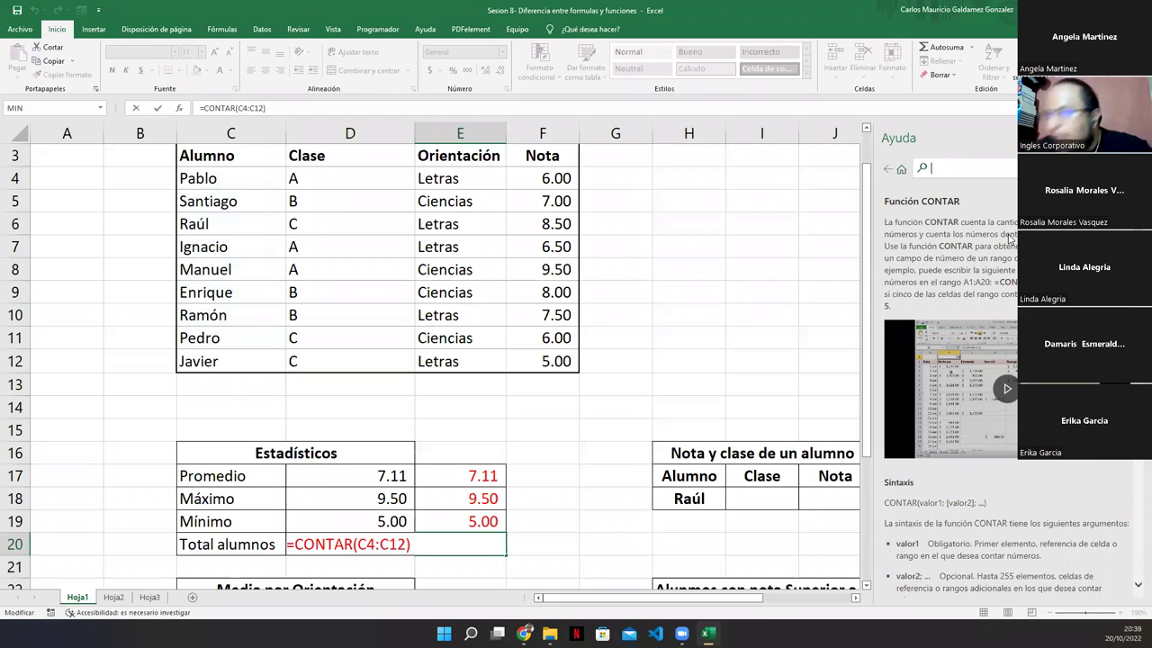
{"action": "left_click", "coordinate": [439, 498]}
Change the function in the E20 check formula to CONTARA, giving =CONTARA(C4:C12)
{"action": "left_click", "coordinate": [459, 540]}
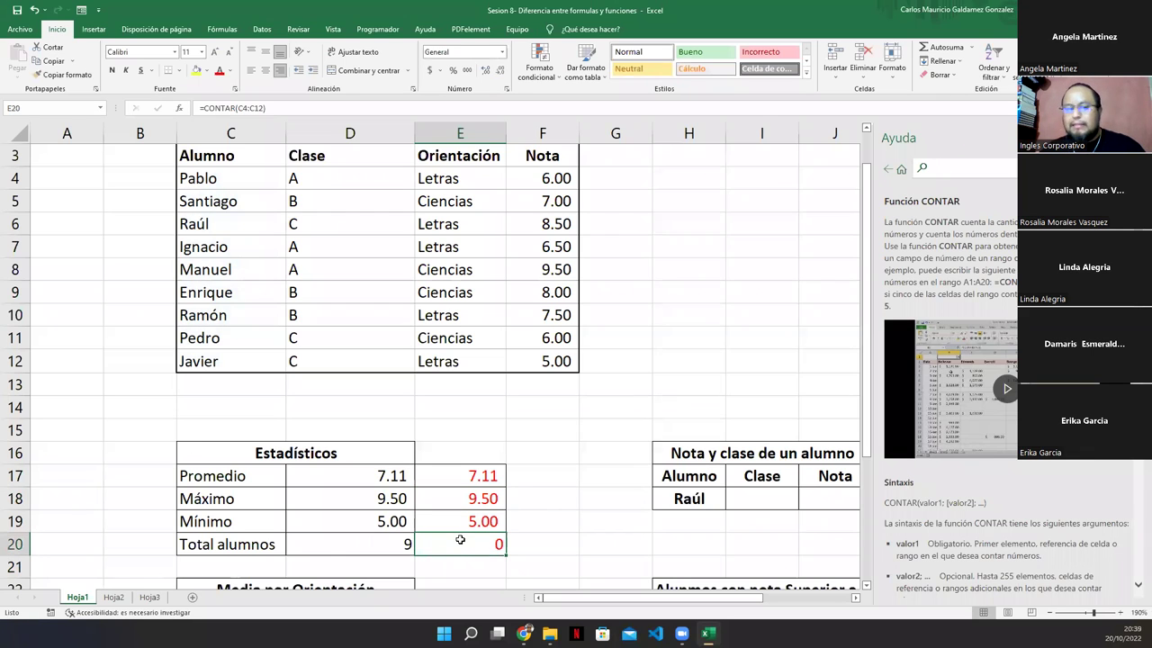
{"action": "double_click", "coordinate": [459, 540]}
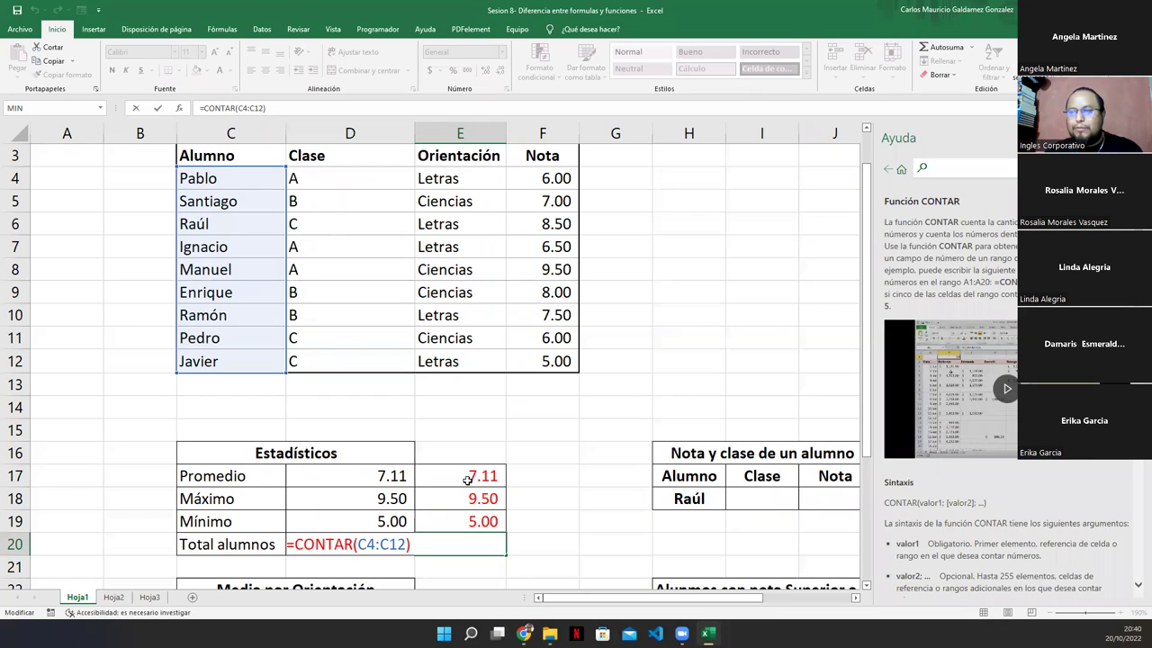
{"action": "left_click", "coordinate": [355, 544]}
{"action": "type", "text": "A"}
{"action": "key", "text": "Return"}
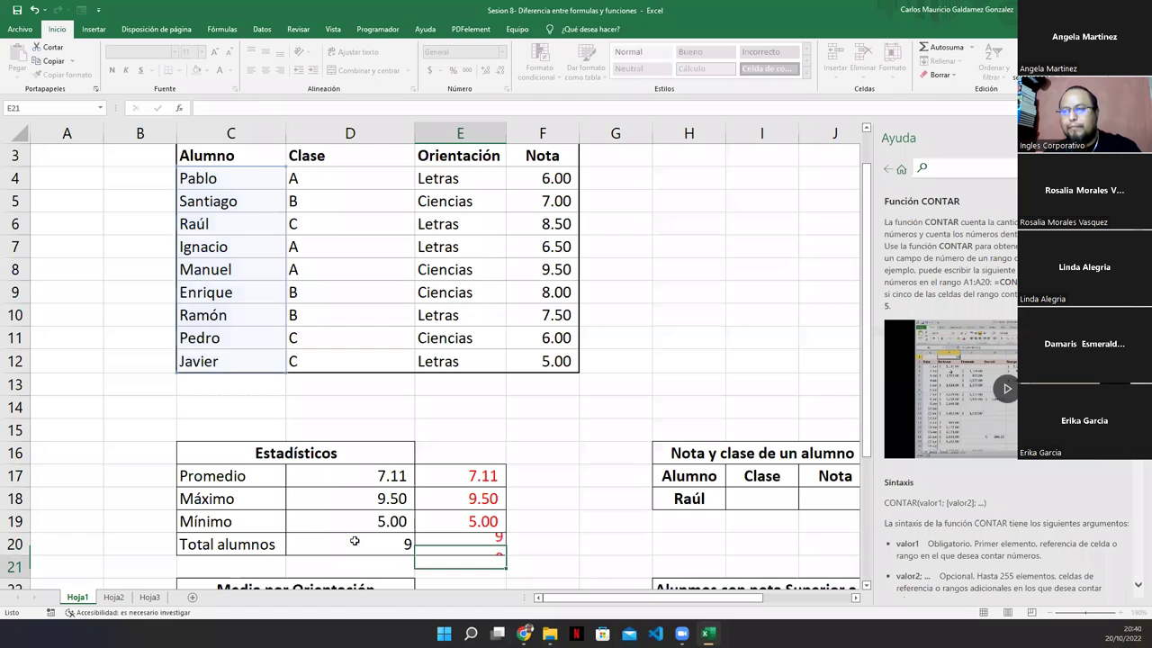
Open the help article for the CONTARA function from the D20 formula and leave the formula unchanged
{"action": "left_click", "coordinate": [450, 545]}
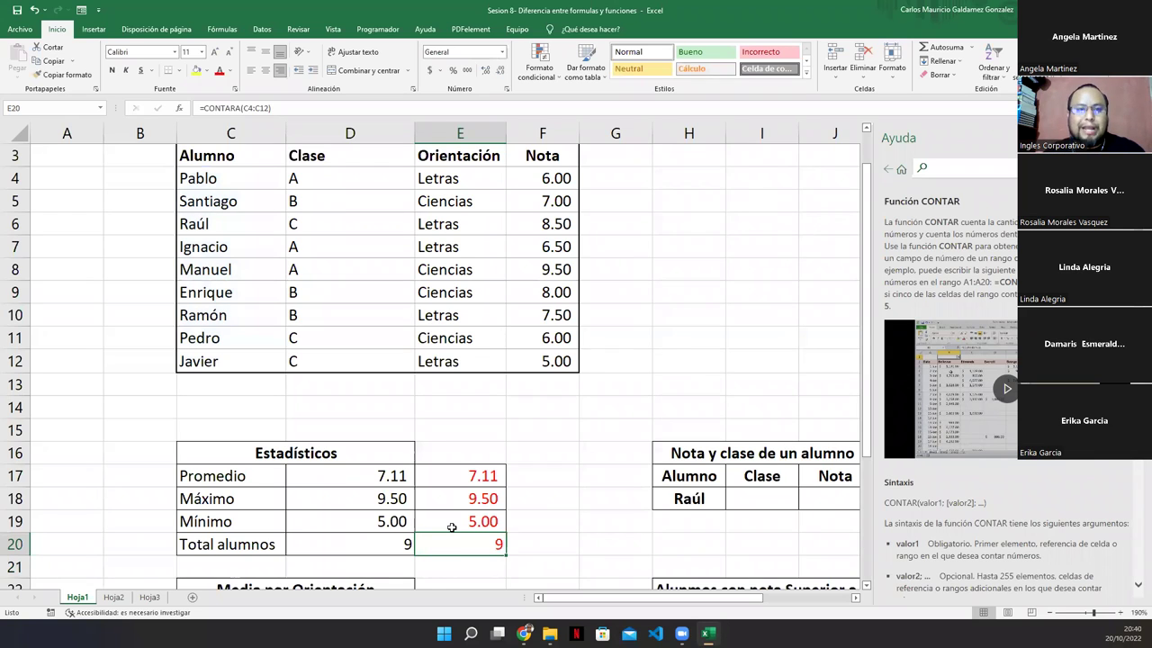
{"action": "left_click", "coordinate": [365, 544]}
{"action": "double_click", "coordinate": [333, 544]}
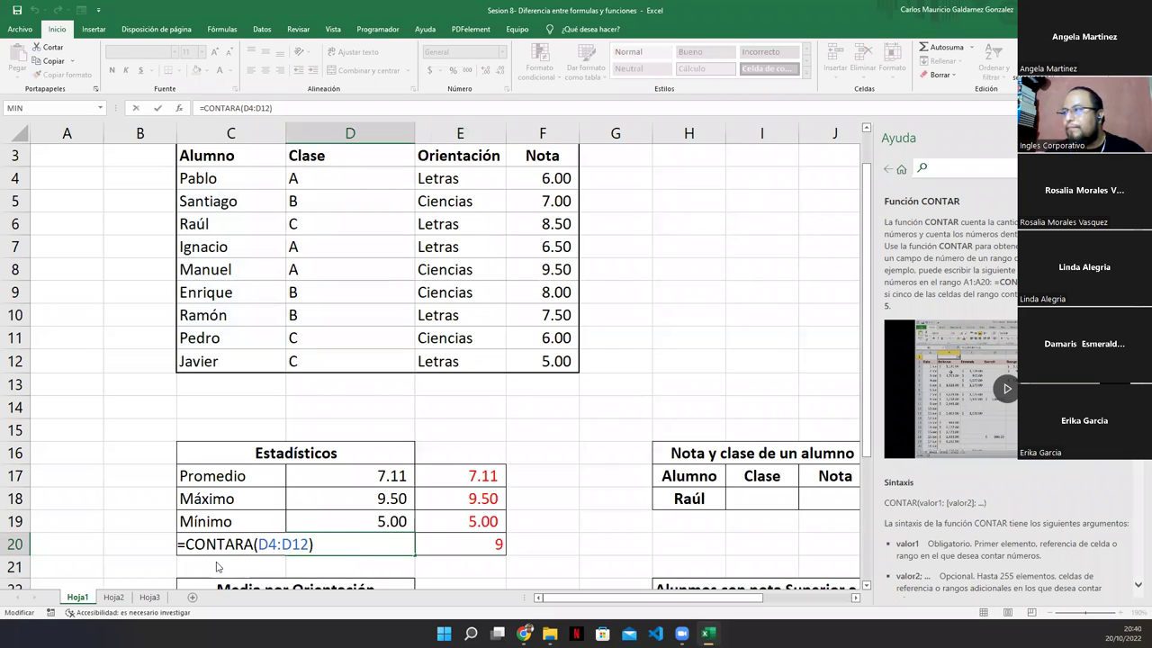
{"action": "left_click", "coordinate": [970, 247]}
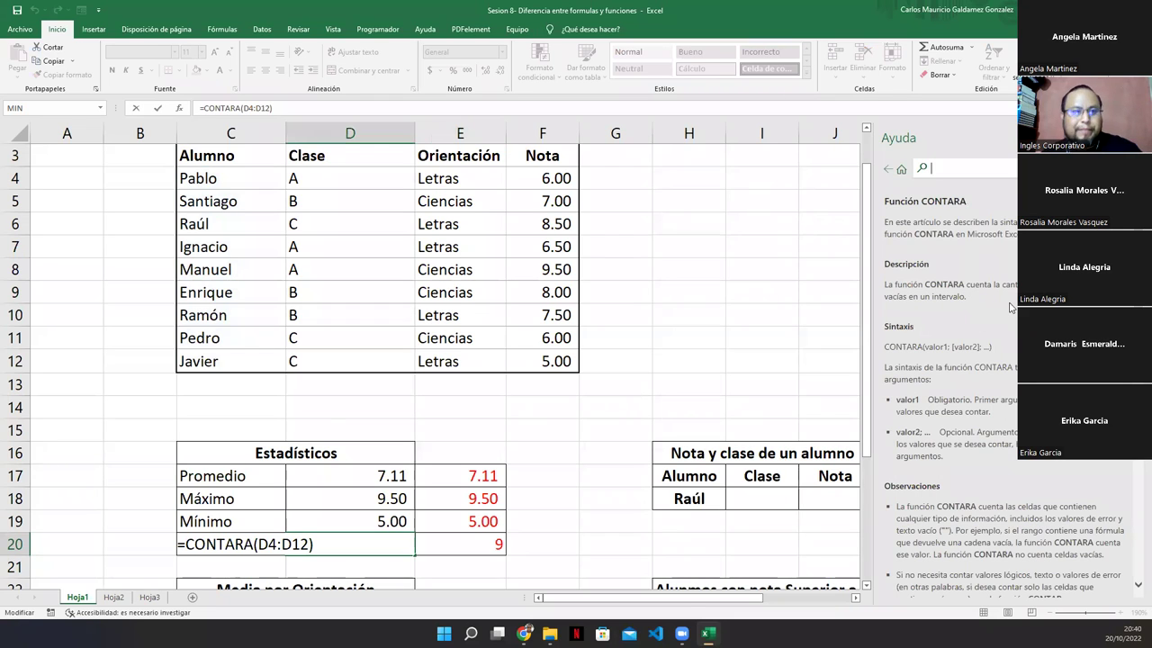
{"action": "left_click", "coordinate": [249, 344]}
Clear the student records in C12:F12 and C7:F7 to test the Total alumnos count
{"action": "left_click_drag", "start_coordinate": [214, 360], "coordinate": [528, 360]}
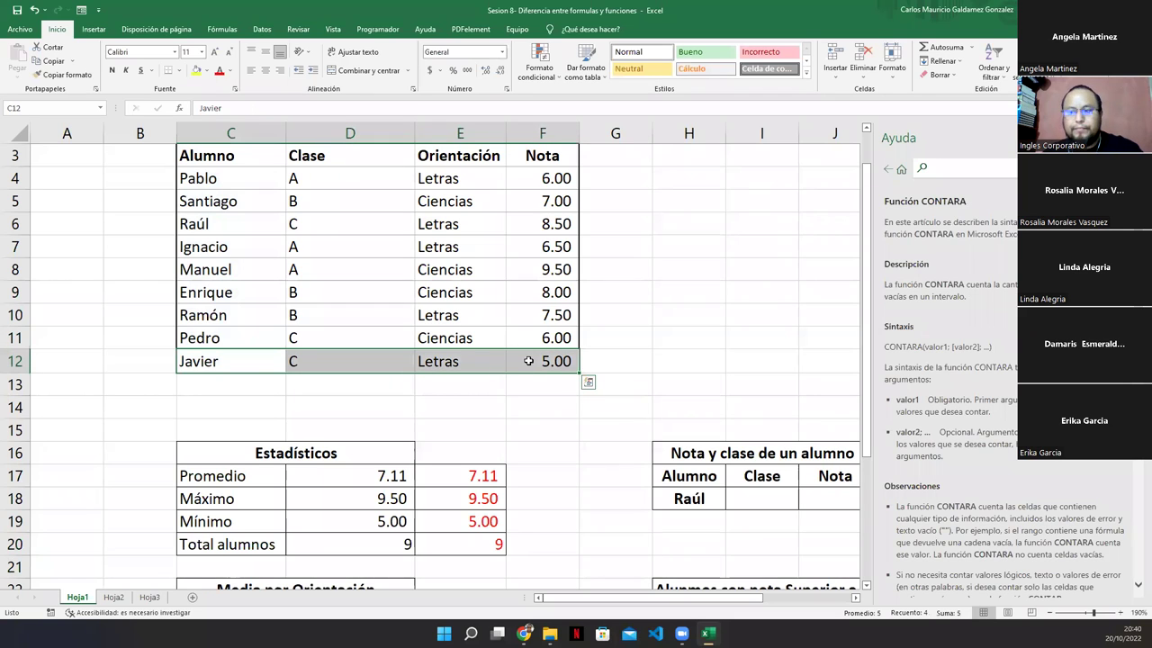
{"action": "key", "text": "Delete"}
{"action": "left_click_drag", "start_coordinate": [227, 251], "coordinate": [544, 243]}
{"action": "left_click", "coordinate": [544, 243]}
{"action": "key", "text": "Delete"}
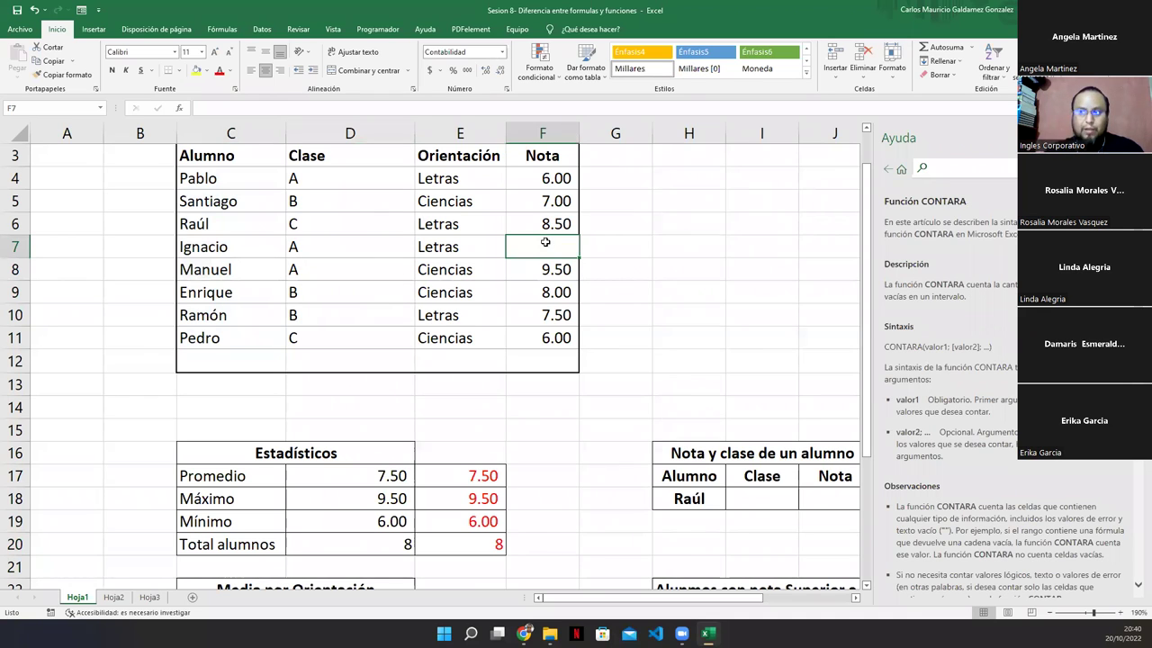
{"action": "left_click_drag", "start_coordinate": [232, 244], "coordinate": [433, 245]}
{"action": "key", "text": "Delete"}
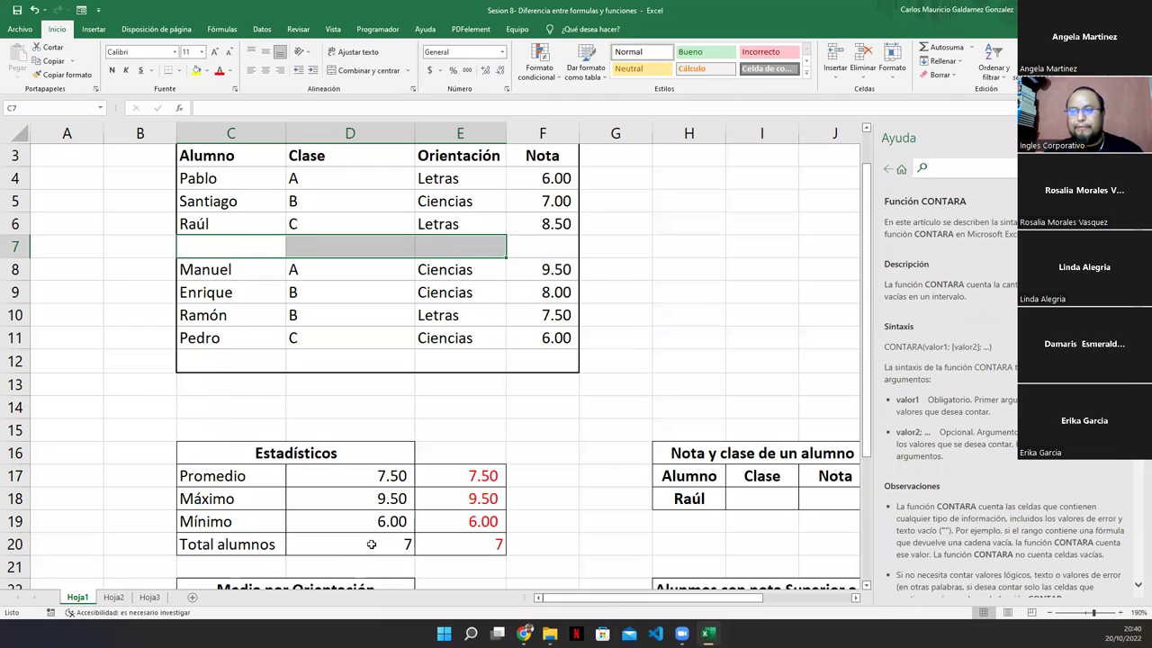
Check the D20 count against the names in C4:C12, and undo the clearing of the records in rows 7 and 12
{"action": "left_click", "coordinate": [371, 543]}
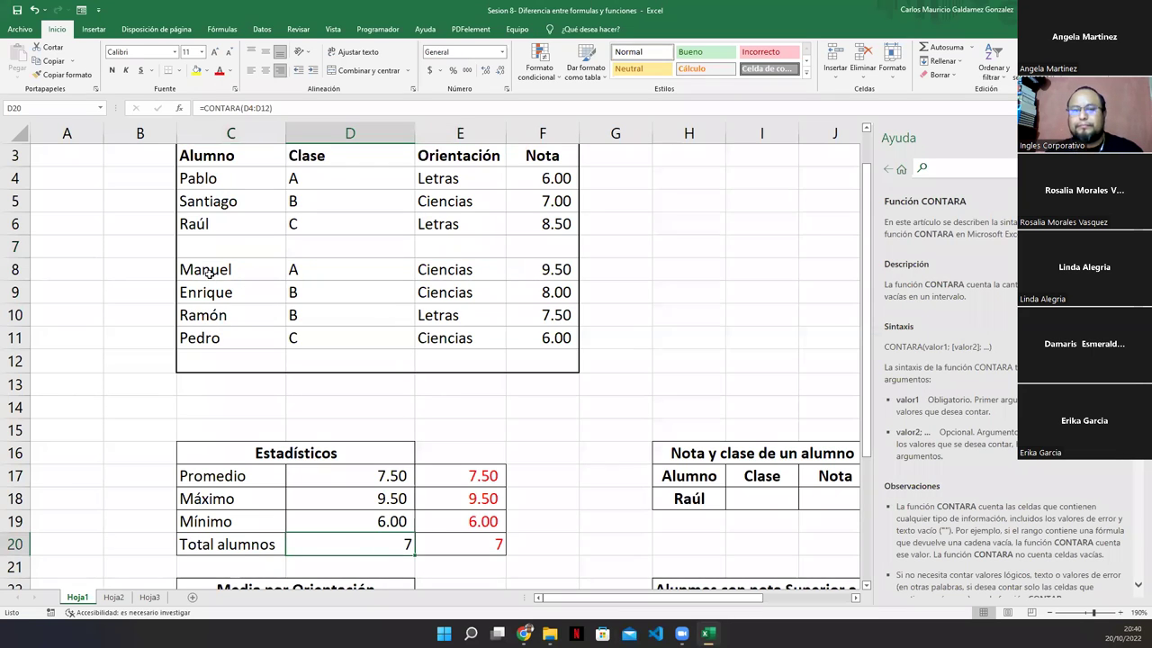
{"action": "left_click_drag", "start_coordinate": [194, 178], "coordinate": [223, 361]}
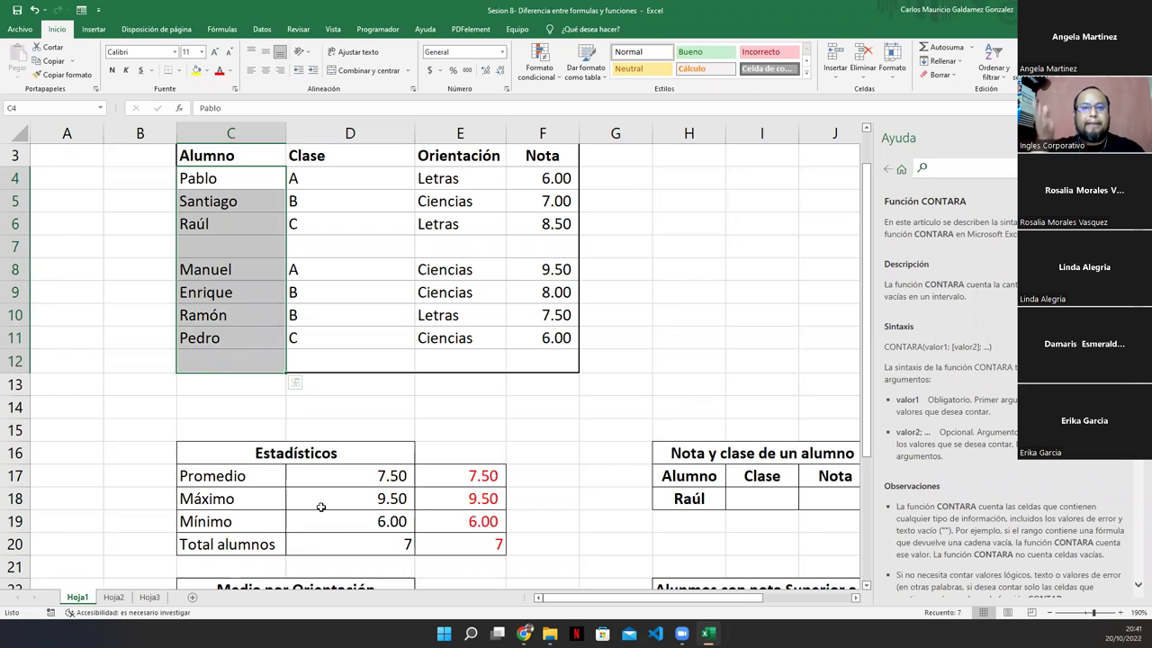
{"action": "key", "text": "ctrl+z"}
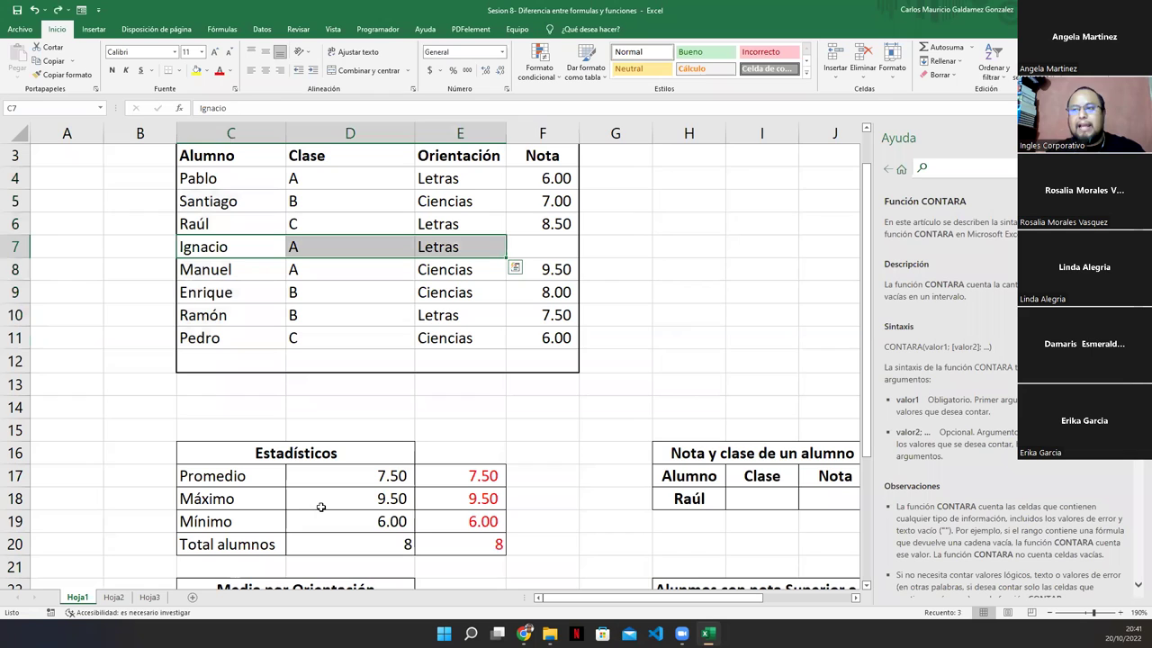
{"action": "key", "text": "ctrl+z"}
{"action": "key", "text": "ctrl+z"}
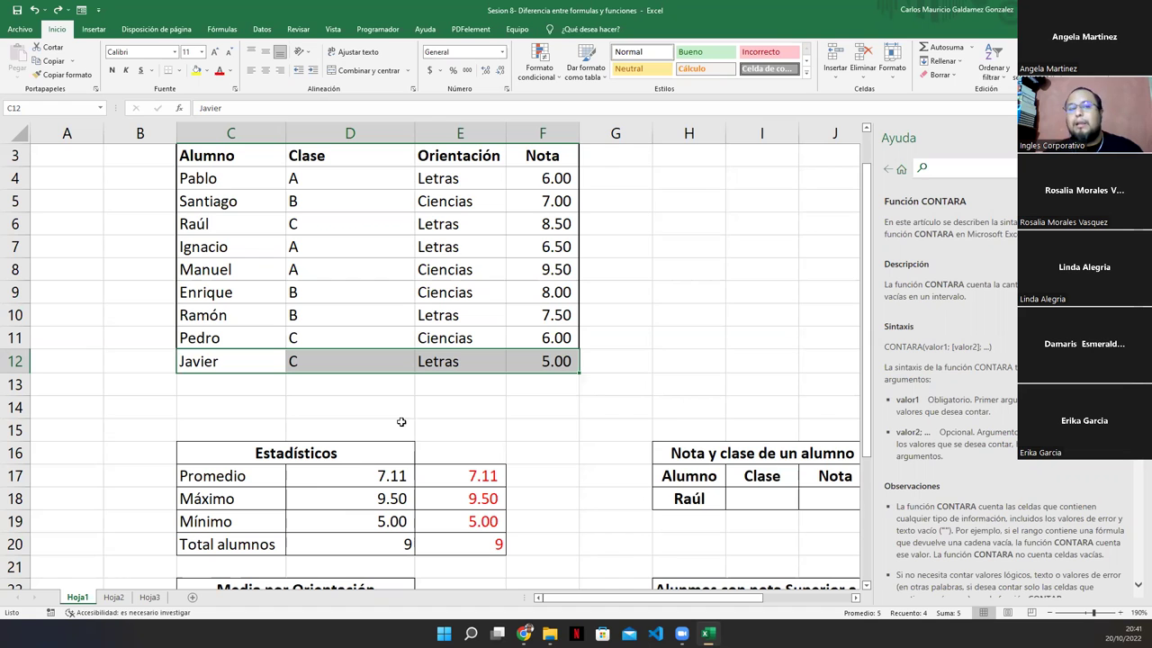
Look over the empty Media por Orientación table and close the help pane
{"action": "scroll", "coordinate": [409, 414], "scroll_direction": "down", "scroll_amount": 4}
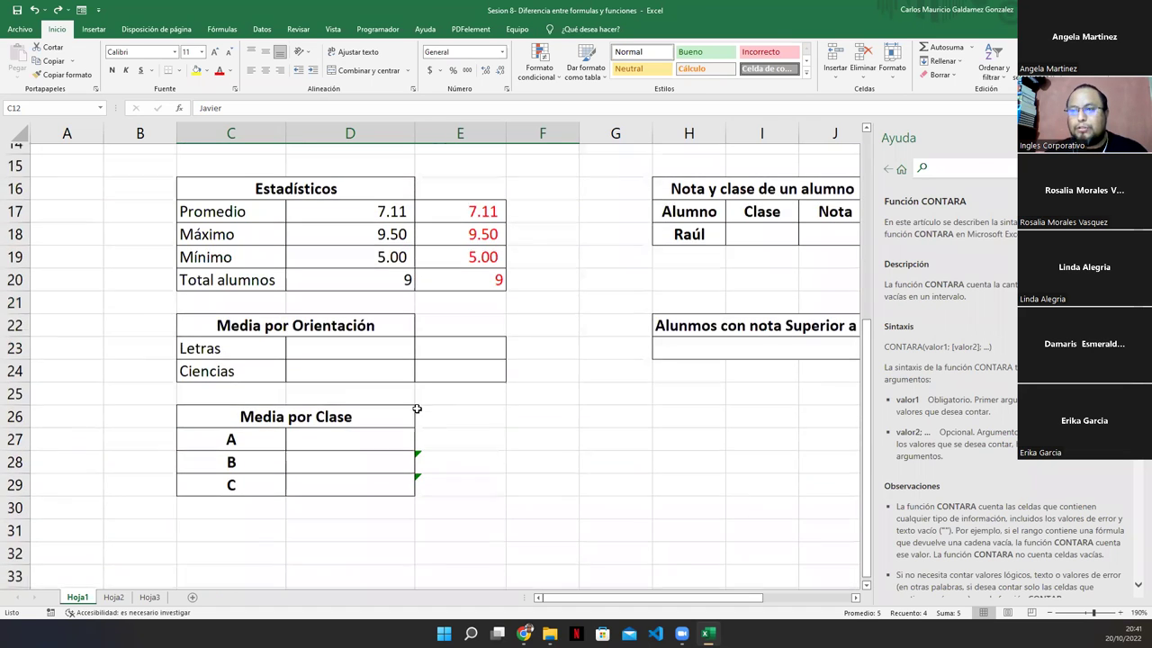
{"action": "left_click", "coordinate": [322, 339]}
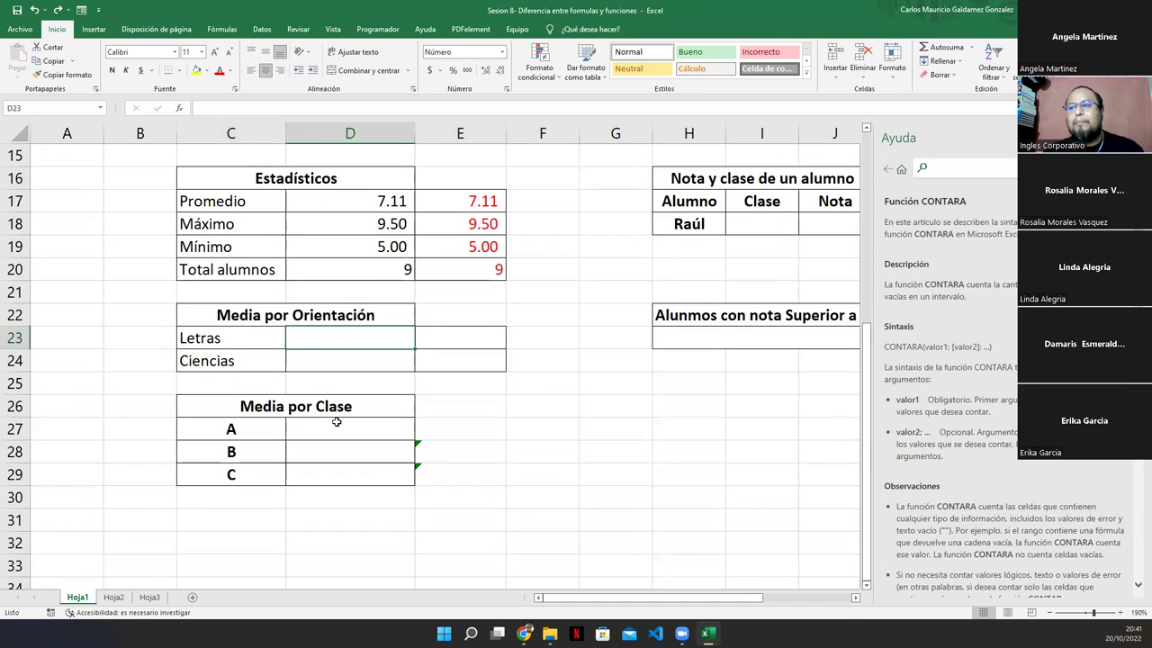
{"action": "scroll", "coordinate": [491, 478], "scroll_direction": "up", "scroll_amount": 4}
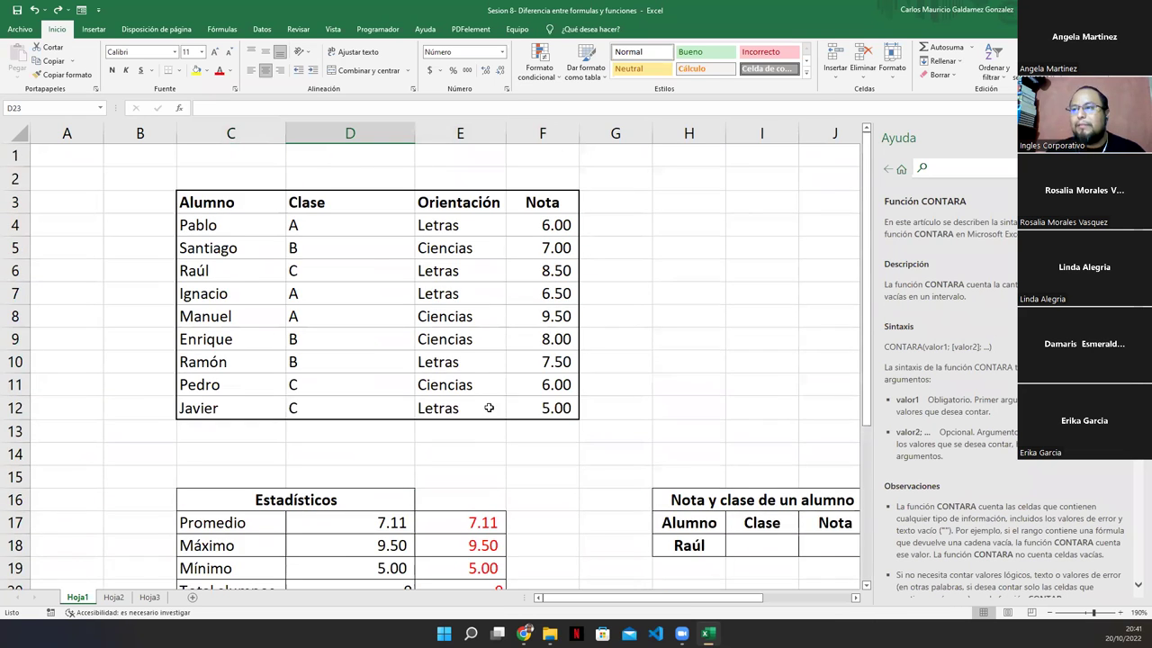
{"action": "scroll", "coordinate": [489, 411], "scroll_direction": "down", "scroll_amount": 1}
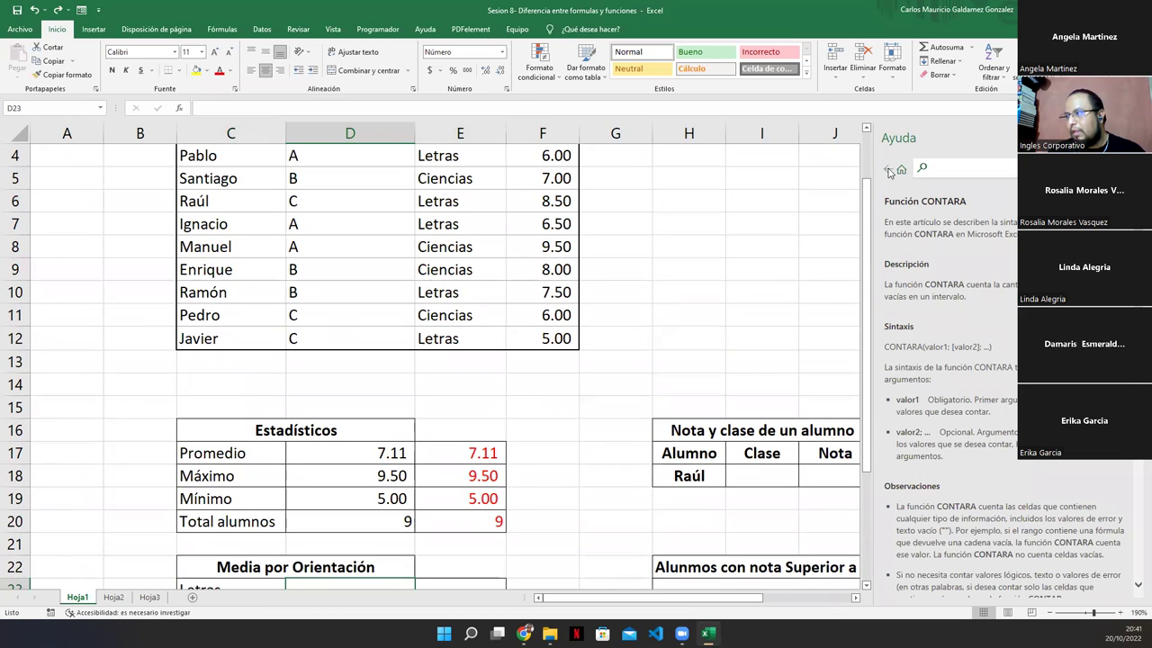
{"action": "left_click", "coordinate": [1006, 138]}
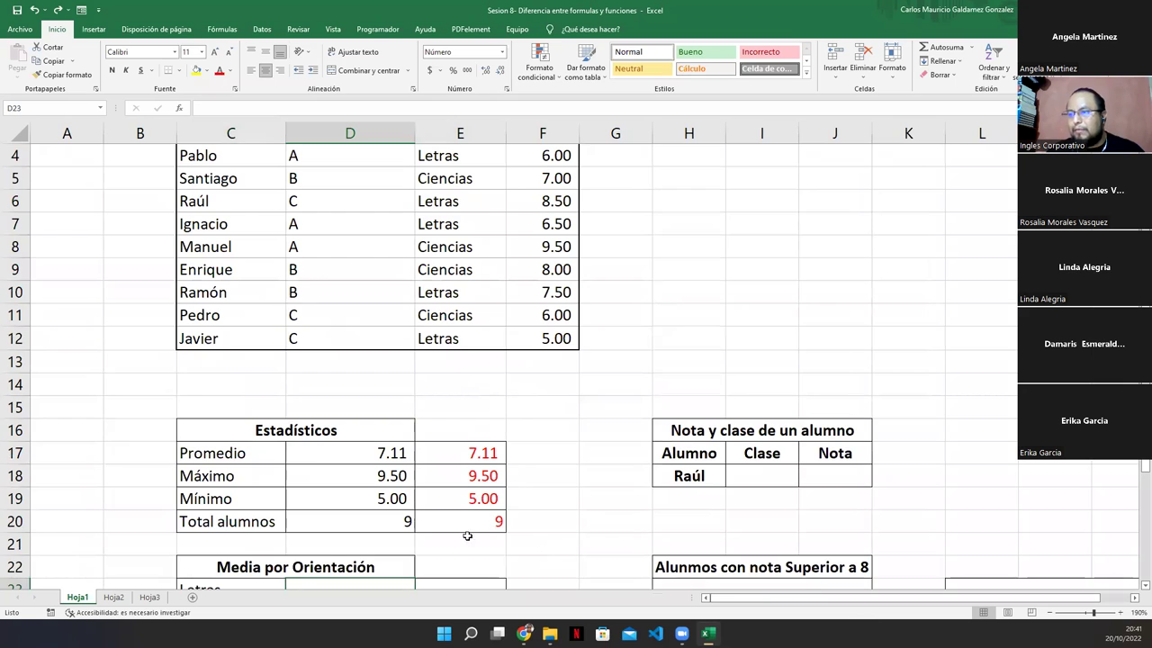
Examine the Letras and Ciencias rows of Media por Orientación against the Orientación and Nota columns of the student table
{"action": "scroll", "coordinate": [465, 532], "scroll_direction": "down", "scroll_amount": 1}
{"action": "left_click", "coordinate": [430, 522]}
{"action": "left_click", "coordinate": [369, 518]}
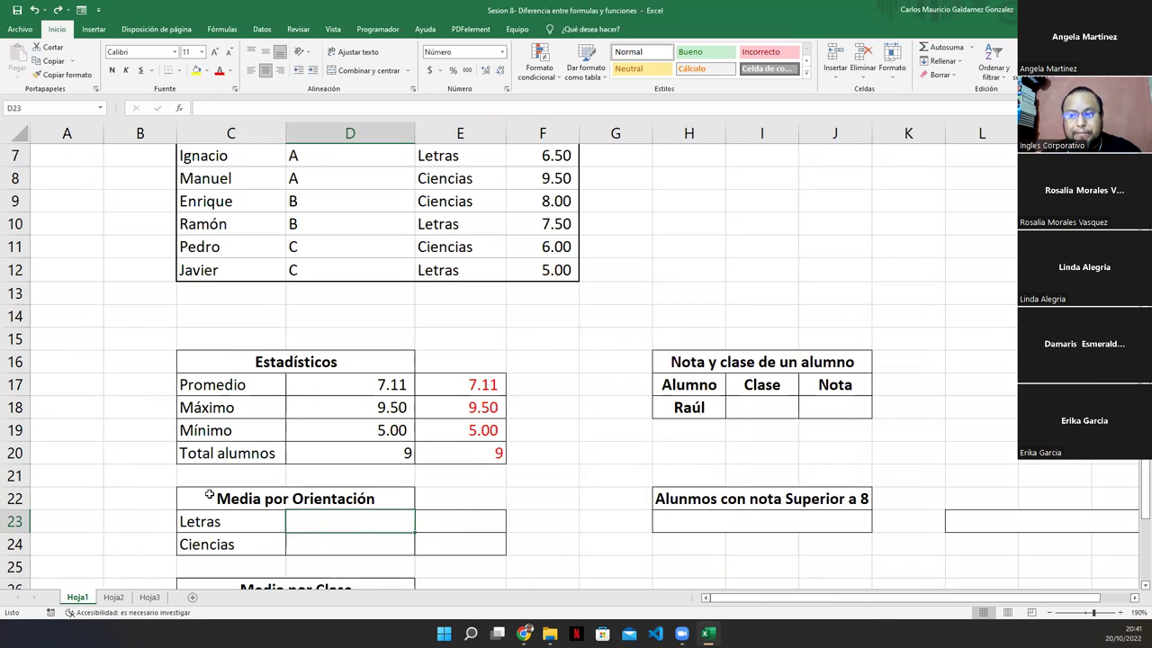
{"action": "left_click", "coordinate": [210, 494]}
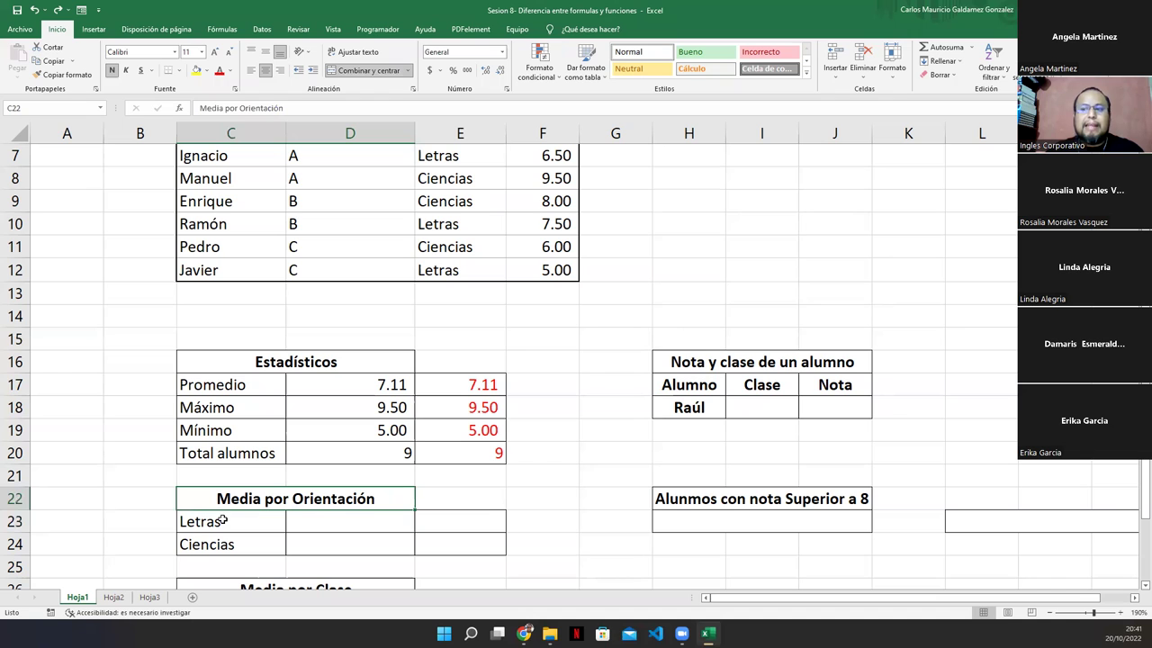
{"action": "scroll", "coordinate": [468, 442], "scroll_direction": "up", "scroll_amount": 2}
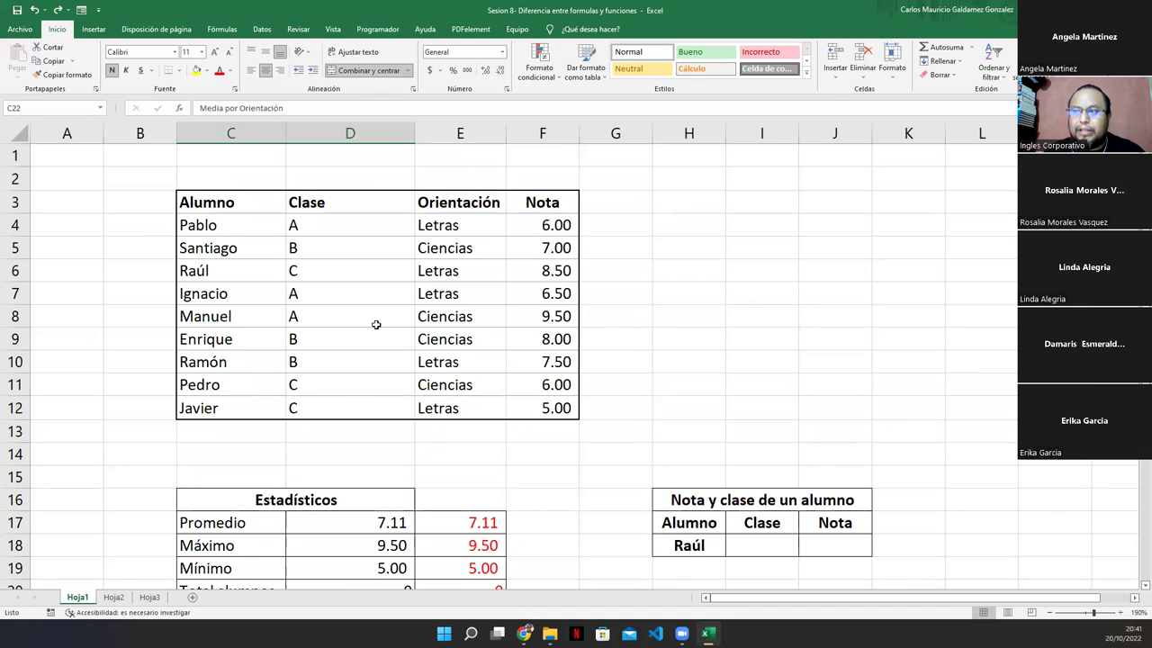
{"action": "scroll", "coordinate": [297, 508], "scroll_direction": "down", "scroll_amount": 2}
{"action": "left_click", "coordinate": [193, 521]}
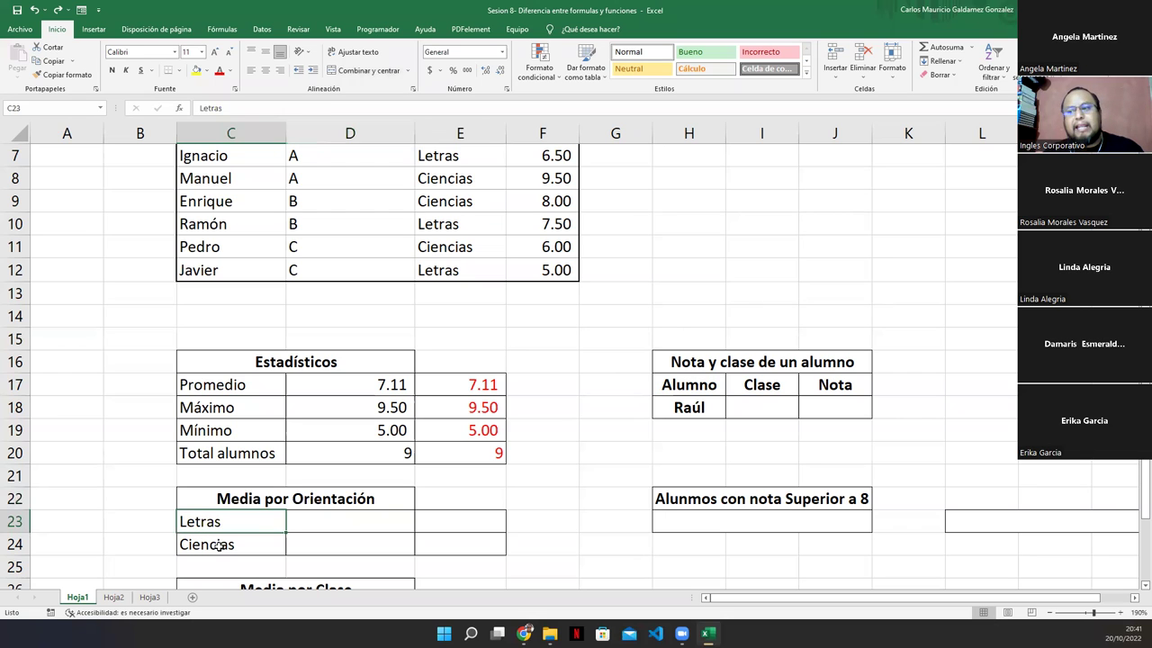
{"action": "left_click", "coordinate": [222, 549]}
{"action": "scroll", "coordinate": [499, 342], "scroll_direction": "up", "scroll_amount": 2}
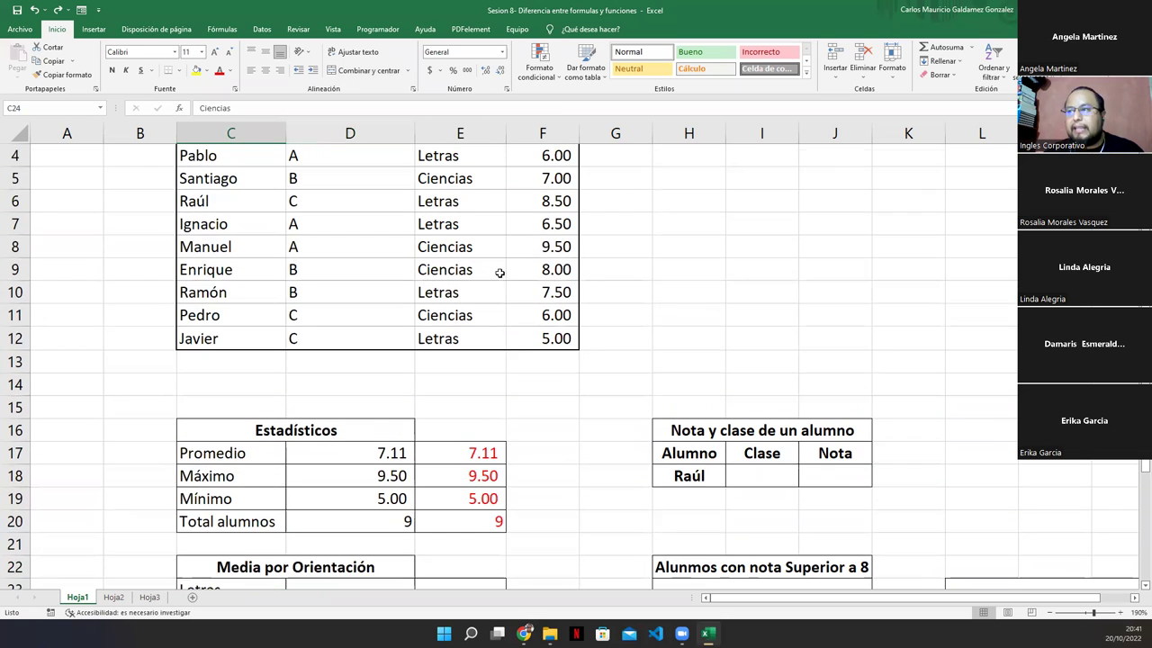
{"action": "left_click_drag", "start_coordinate": [466, 227], "coordinate": [531, 228]}
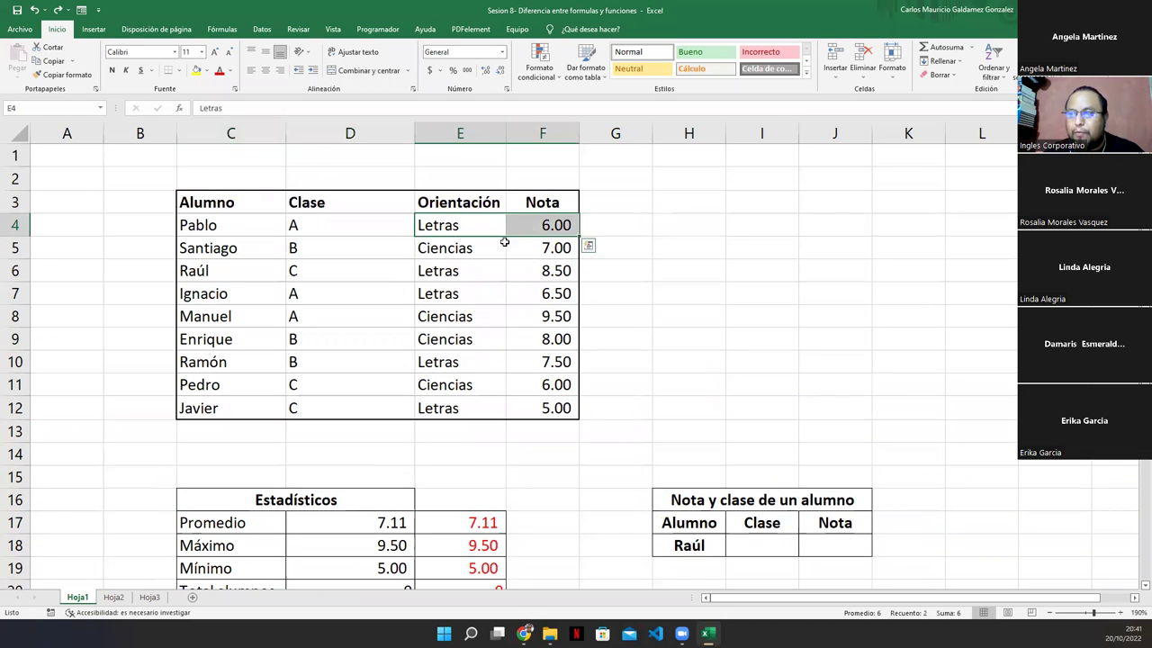
Go through the remaining Letras entries and their Nota values in rows 6, 7, 10 and 12 of the student table
{"action": "left_click_drag", "start_coordinate": [466, 266], "coordinate": [523, 297]}
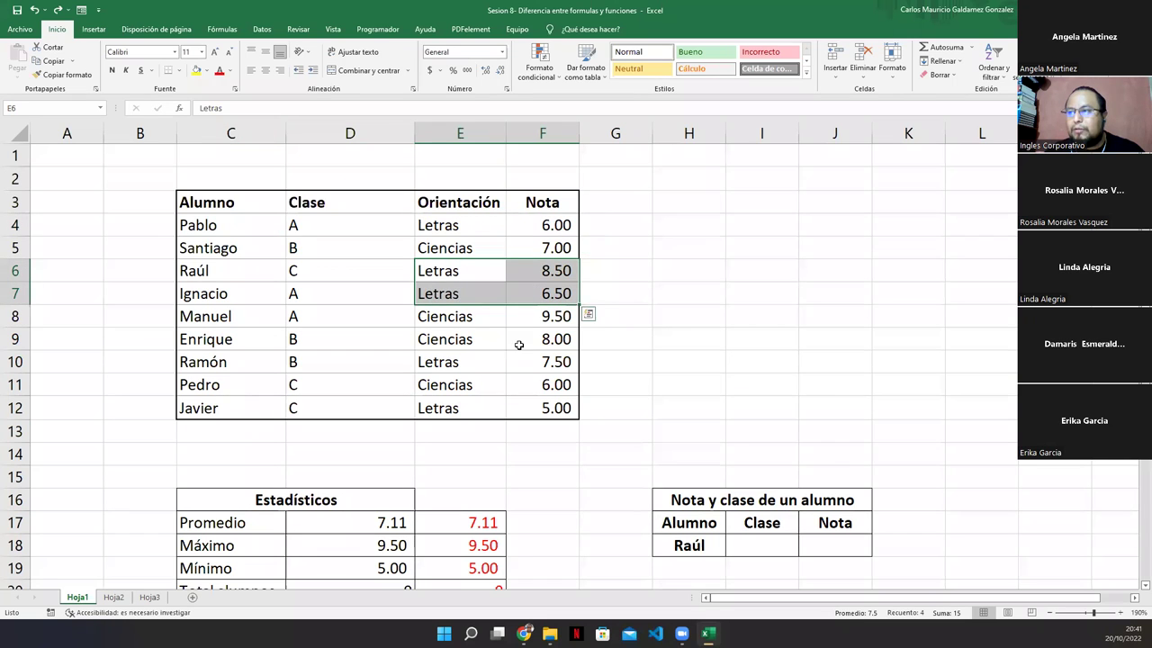
{"action": "left_click", "coordinate": [469, 361]}
{"action": "left_click_drag", "start_coordinate": [520, 360], "coordinate": [522, 361]}
{"action": "left_click_drag", "start_coordinate": [481, 412], "coordinate": [527, 411]}
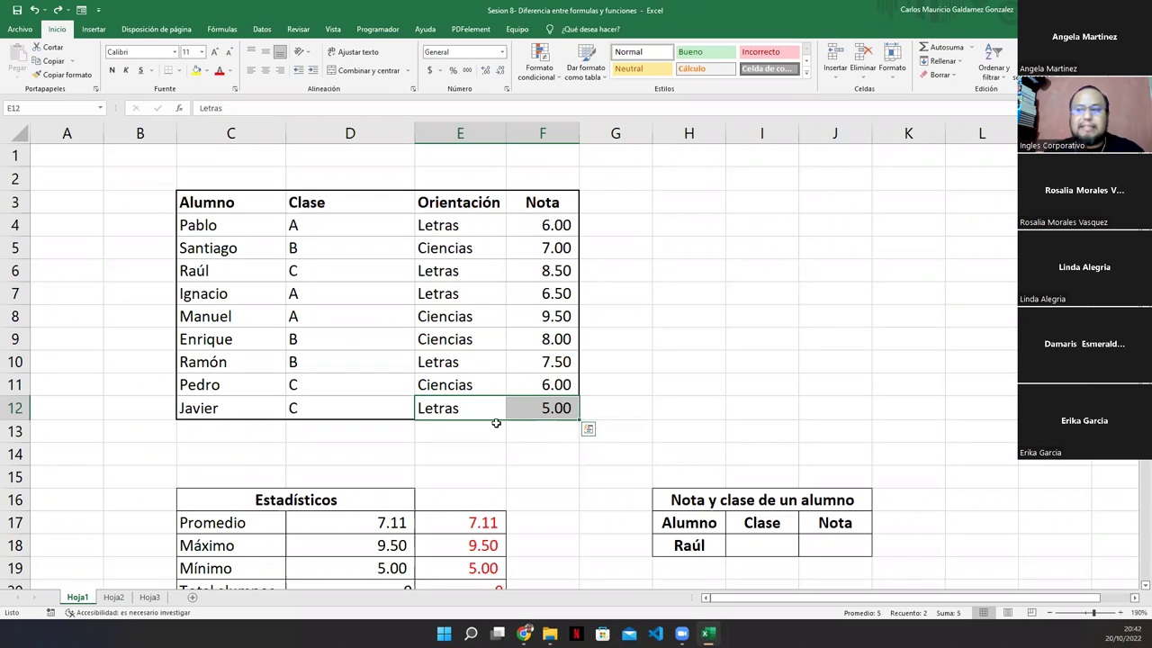
Start a PROMEDIO.SI formula in D23 for the Letras average and open the function's help article
{"action": "scroll", "coordinate": [496, 414], "scroll_direction": "down", "scroll_amount": 2}
{"action": "left_click", "coordinate": [335, 531]}
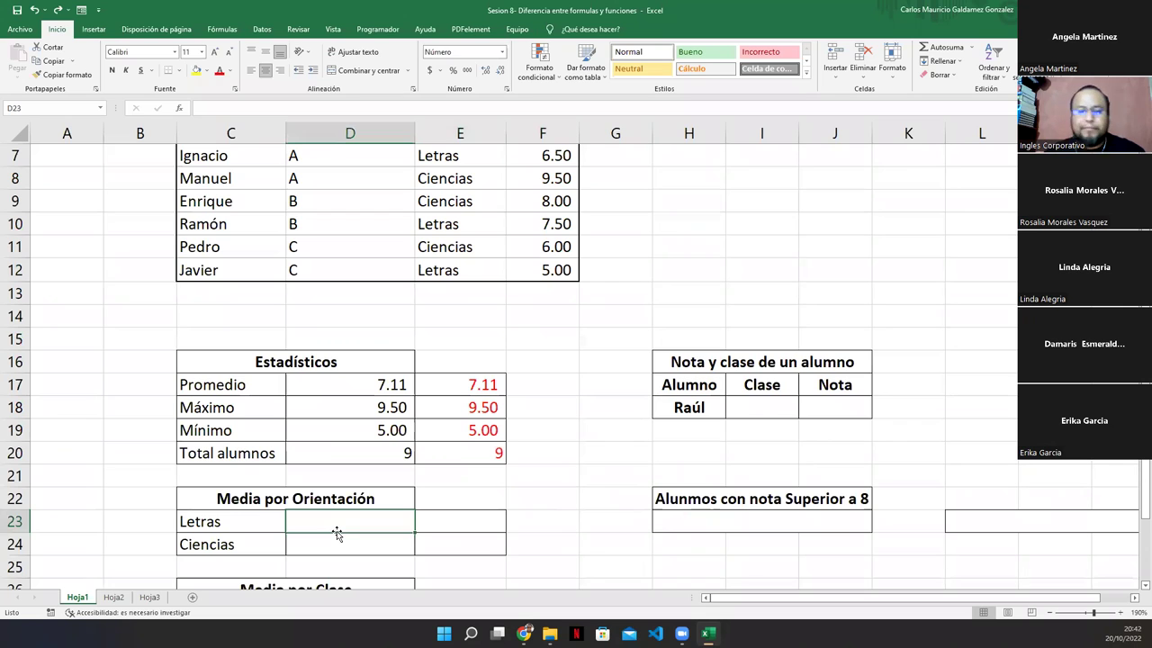
{"action": "type", "text": "=prome"}
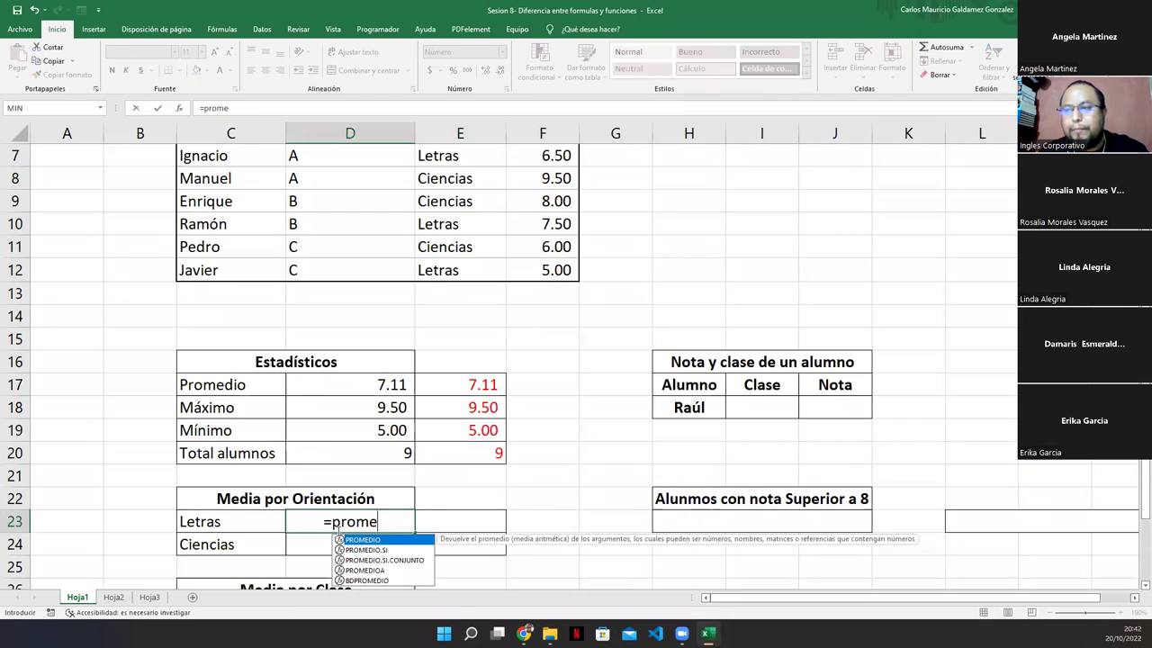
{"action": "type", "text": "dio.si"}
{"action": "key", "text": "Tab"}
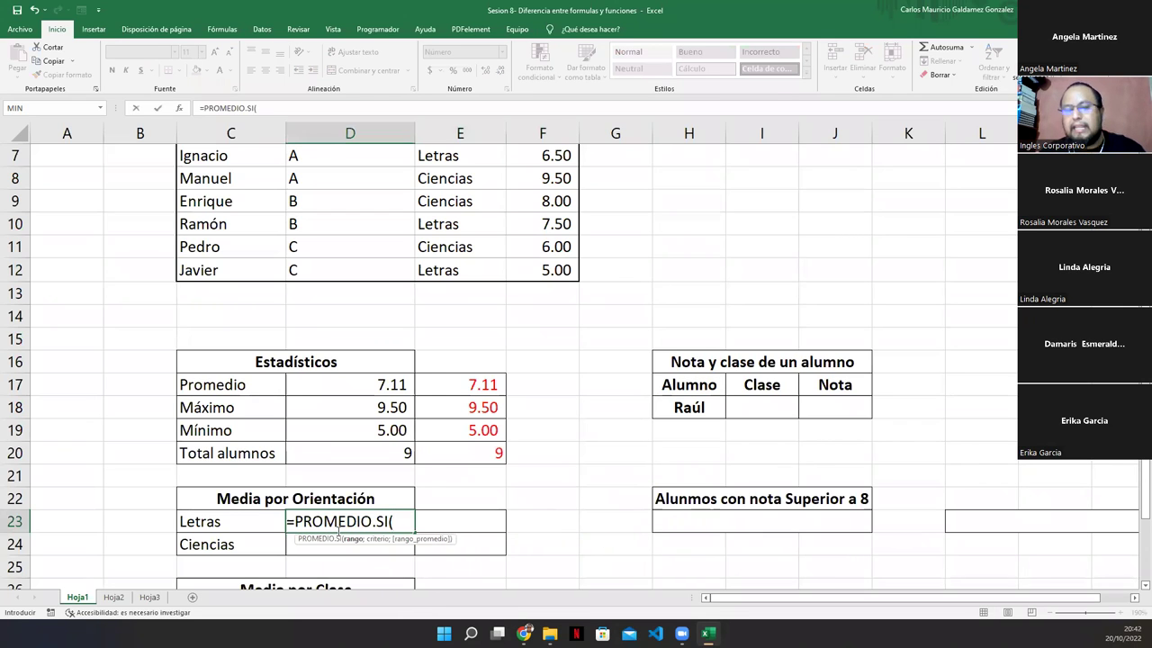
{"action": "left_click", "coordinate": [320, 538]}
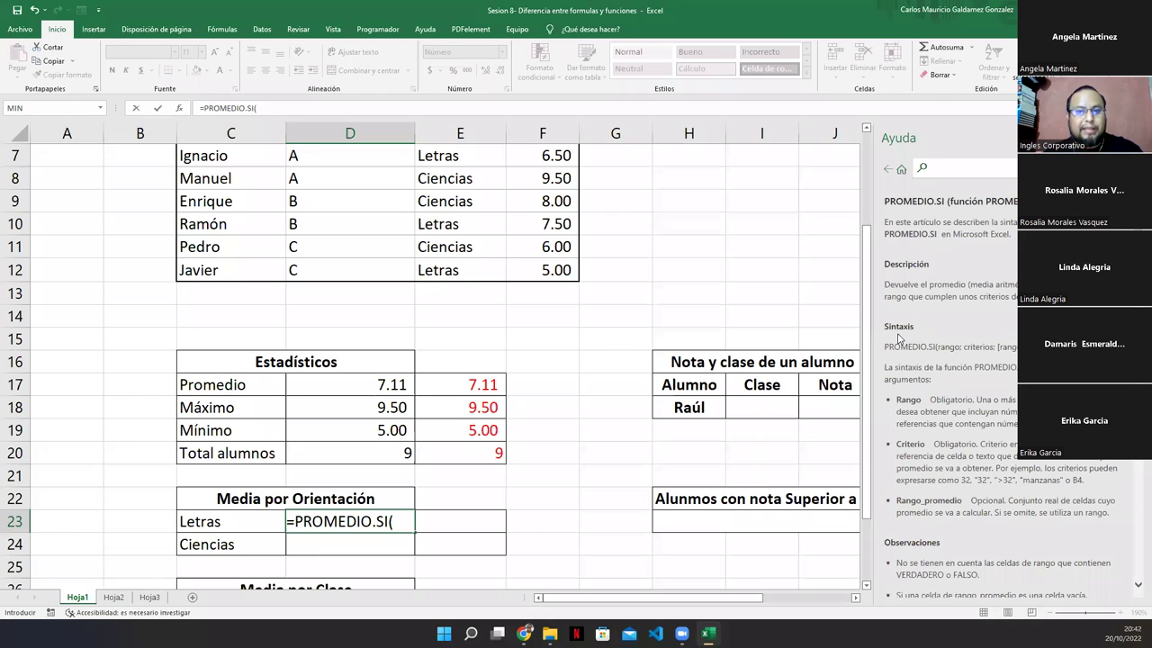
{"action": "left_click", "coordinate": [400, 523]}
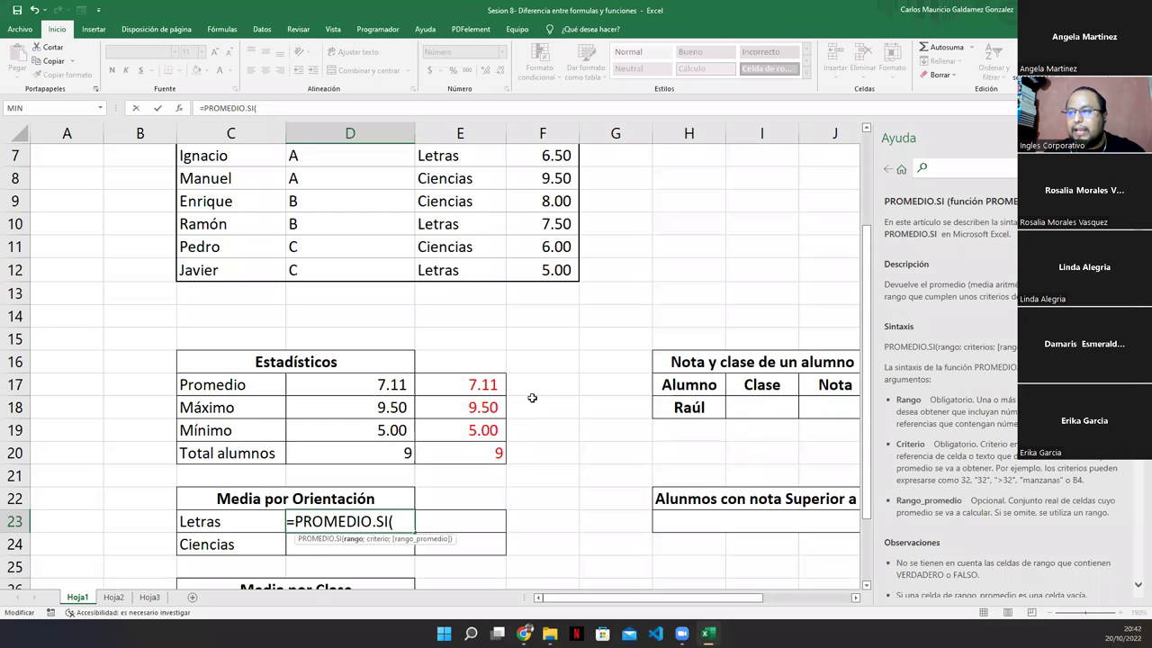
Enter the Orientación cells E4:E12 as the range and C23 as the criterion in the D23 formula
{"action": "scroll", "coordinate": [462, 162], "scroll_direction": "up", "scroll_amount": 2}
{"action": "left_click_drag", "start_coordinate": [450, 225], "coordinate": [490, 421]}
{"action": "scroll", "coordinate": [530, 463], "scroll_direction": "down", "scroll_amount": 2}
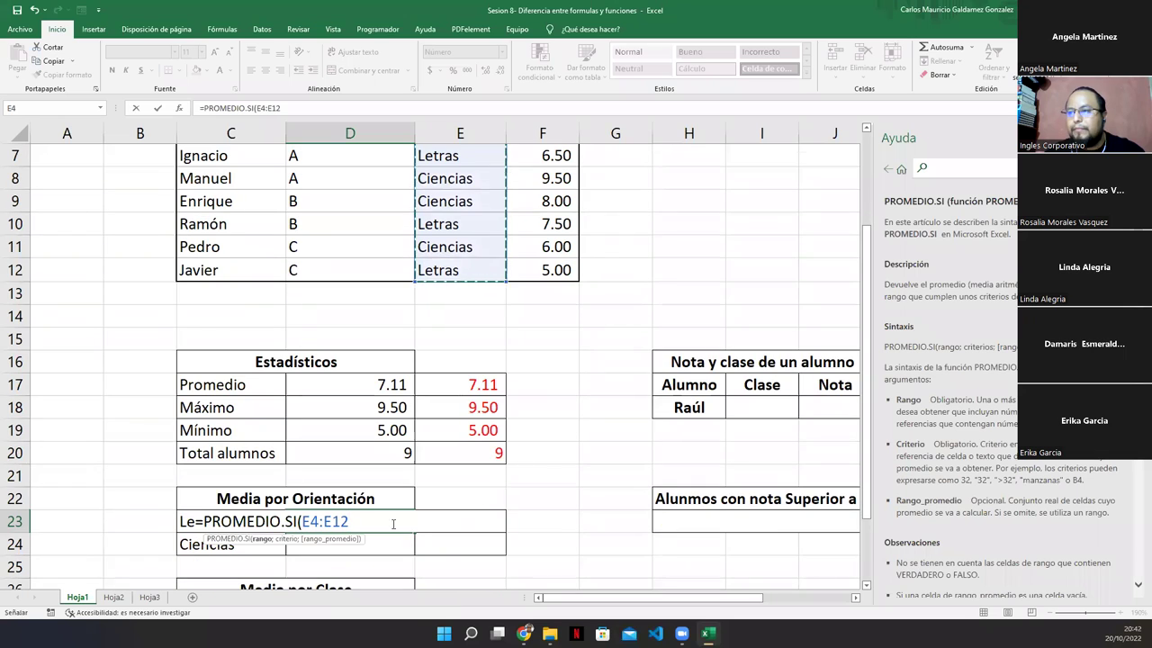
{"action": "type", "text": ";"}
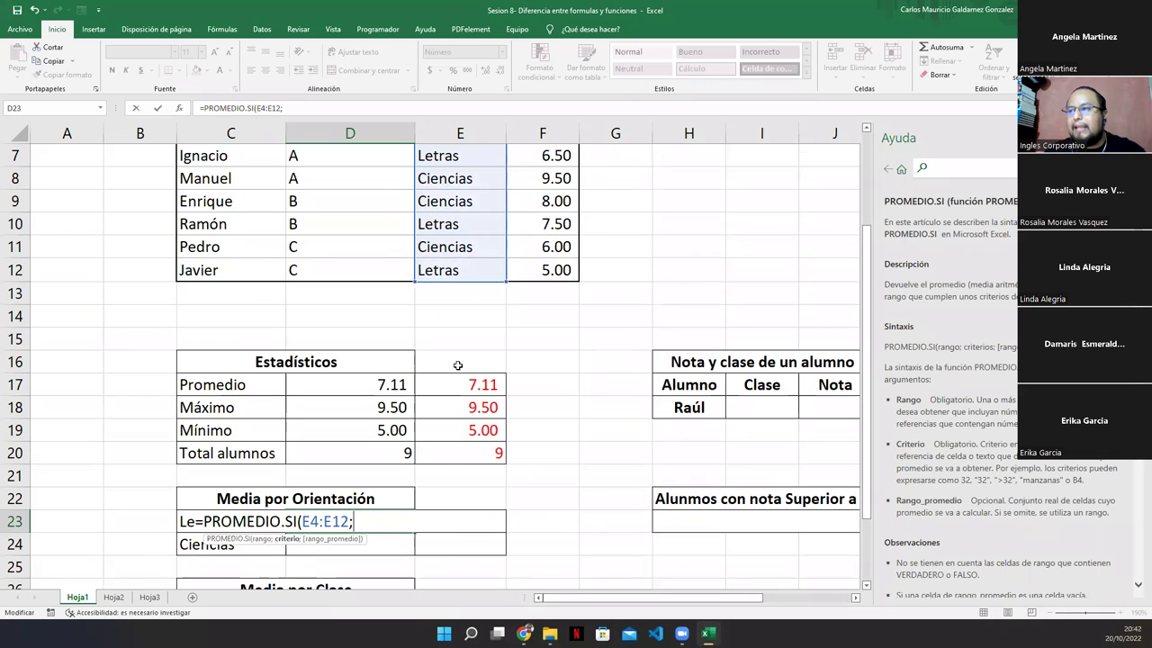
{"action": "left_click", "coordinate": [438, 494]}
{"action": "key", "text": "Left"}
{"action": "key", "text": "Left"}
{"action": "key", "text": "Right"}
{"action": "key", "text": "Down"}
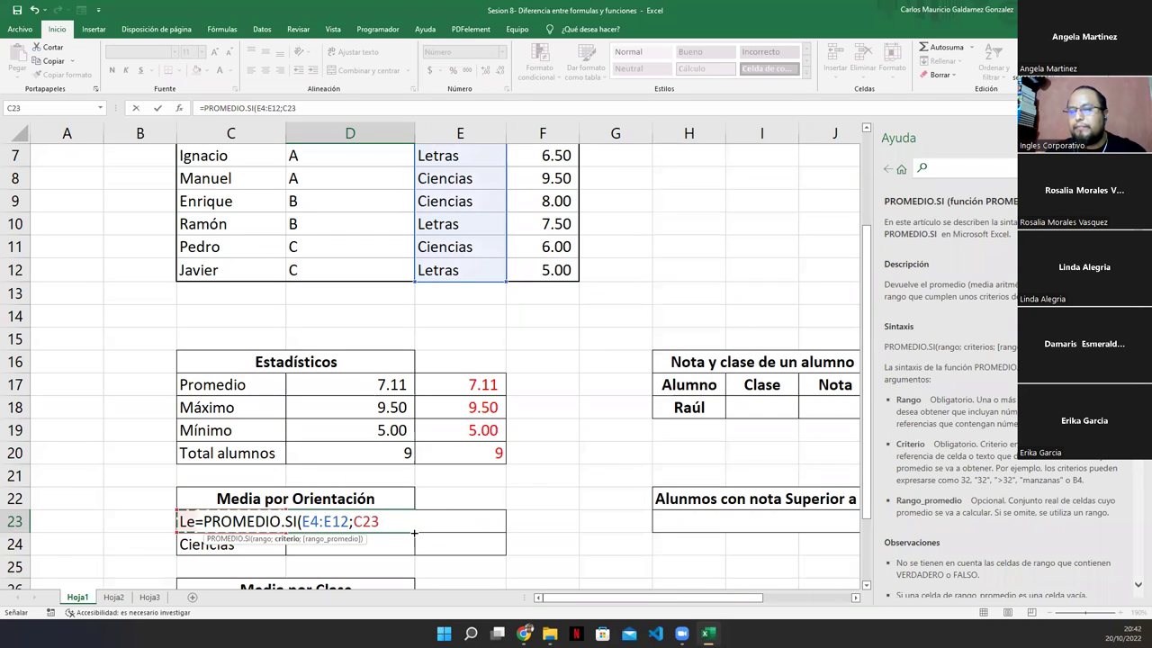
{"action": "type", "text": ";"}
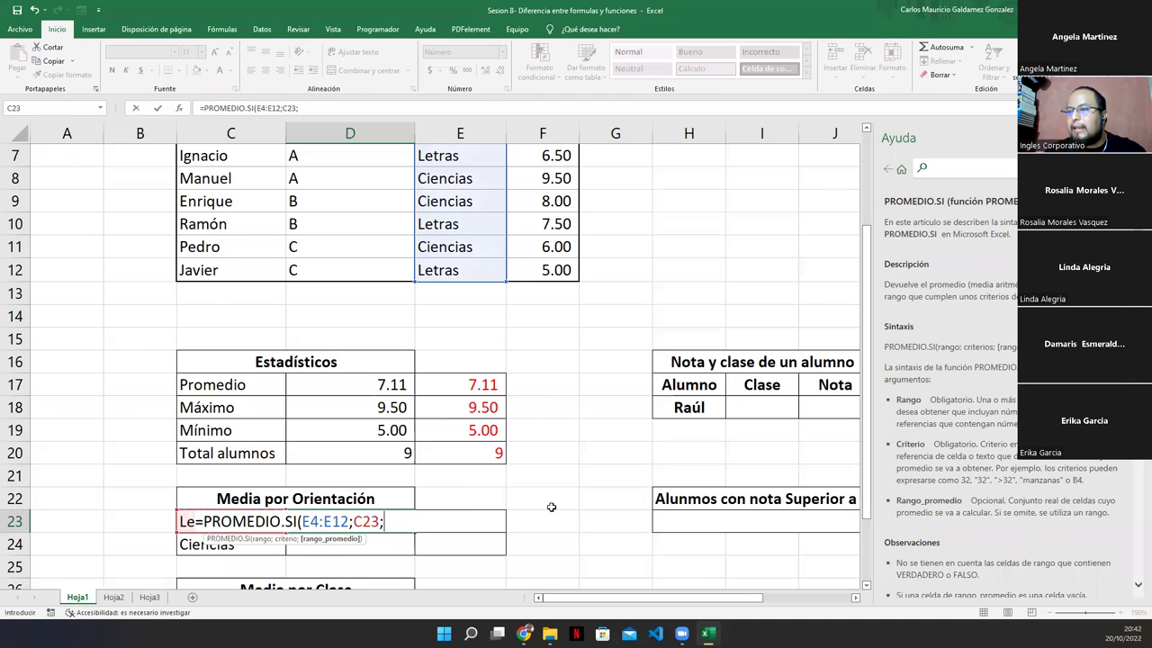
Set the Nota cells F4:F12 as the average range and complete the PROMEDIO.SI formula in D23
{"action": "scroll", "coordinate": [556, 504], "scroll_direction": "up", "scroll_amount": 2}
{"action": "left_click", "coordinate": [542, 224]}
{"action": "left_click_drag", "start_coordinate": [540, 255], "coordinate": [545, 407]}
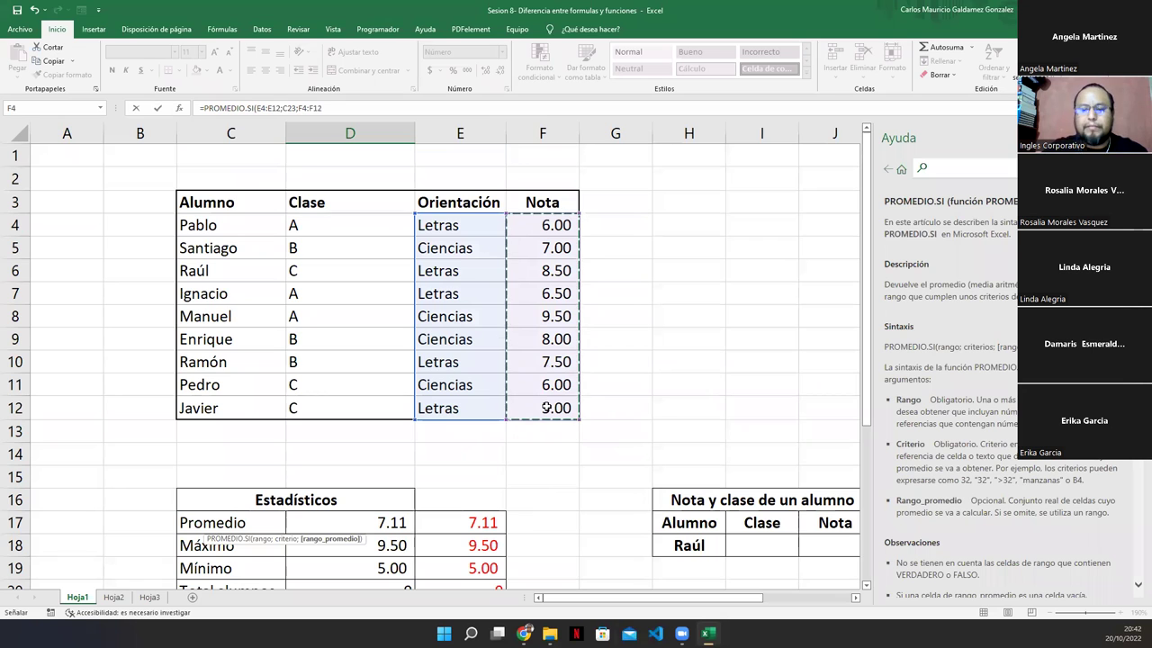
{"action": "type", "text": ")"}
{"action": "key", "text": "ctrl+Return"}
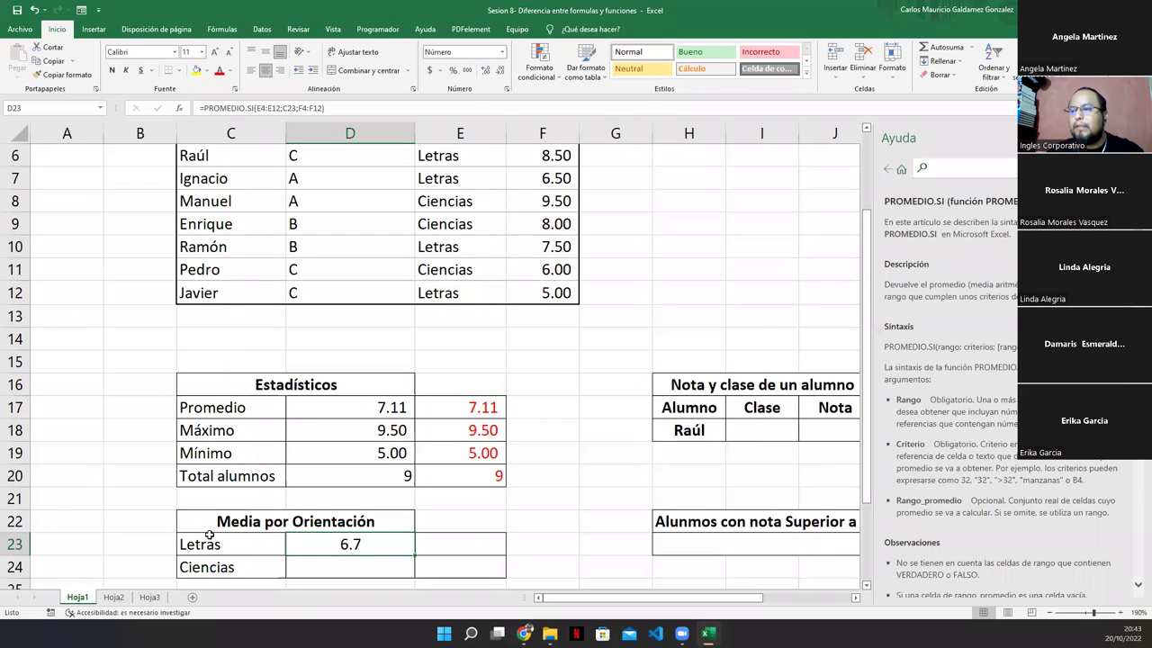
Make the font of the Letras check cell E23 red
{"action": "left_click", "coordinate": [428, 544]}
{"action": "left_click", "coordinate": [218, 72]}
{"action": "left_click", "coordinate": [344, 563]}
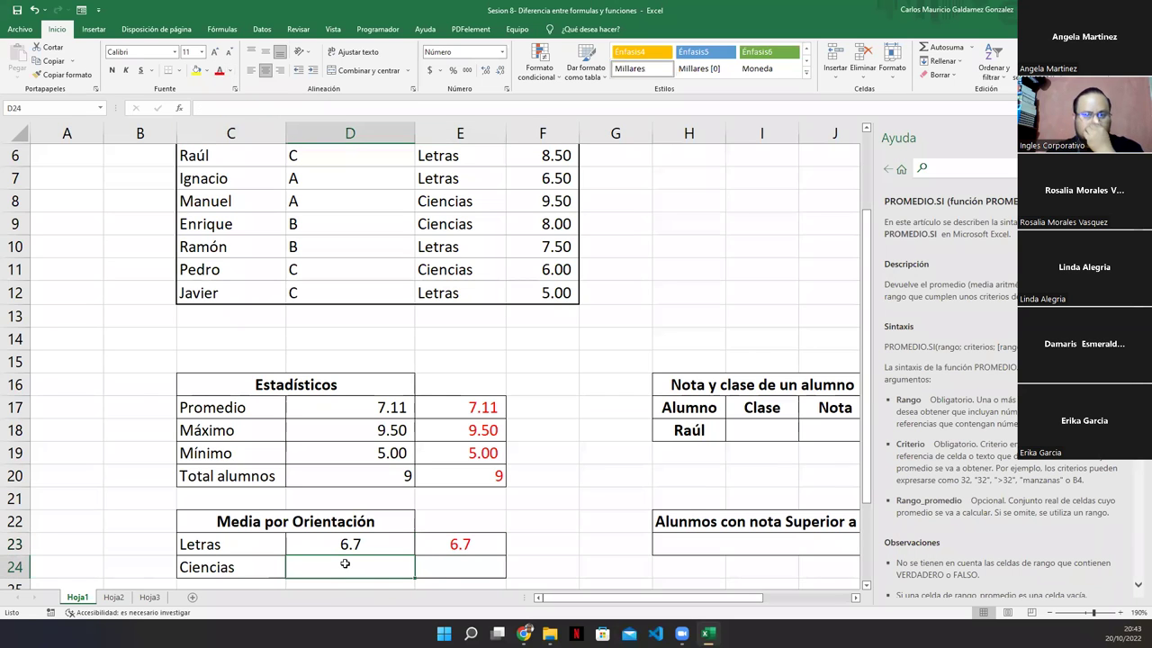
Review the arguments of the D23 formula, including the C23 criterion, and leave the cell without saving edits
{"action": "left_click", "coordinate": [363, 549]}
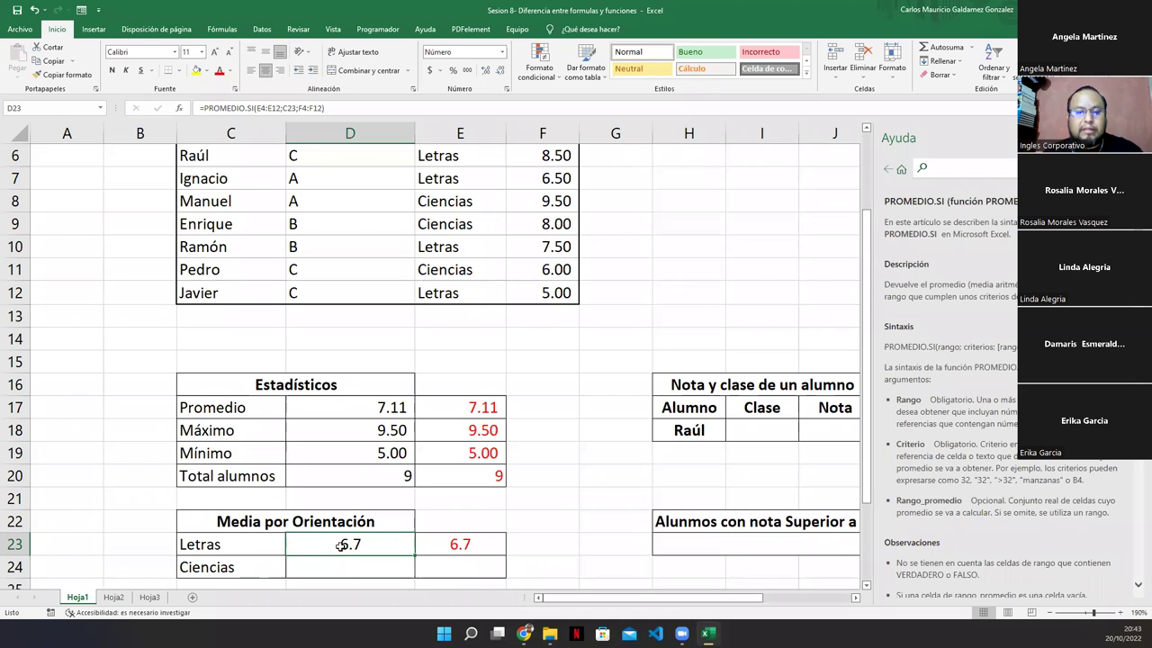
{"action": "double_click", "coordinate": [342, 545]}
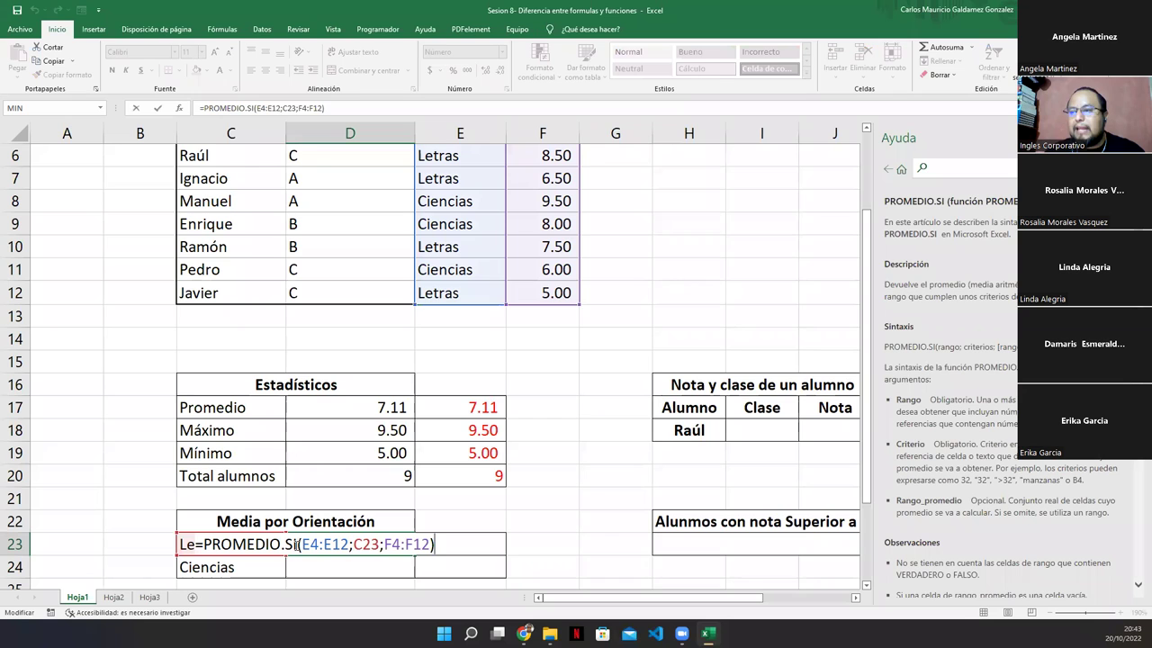
{"action": "left_click_drag", "start_coordinate": [352, 545], "coordinate": [381, 541]}
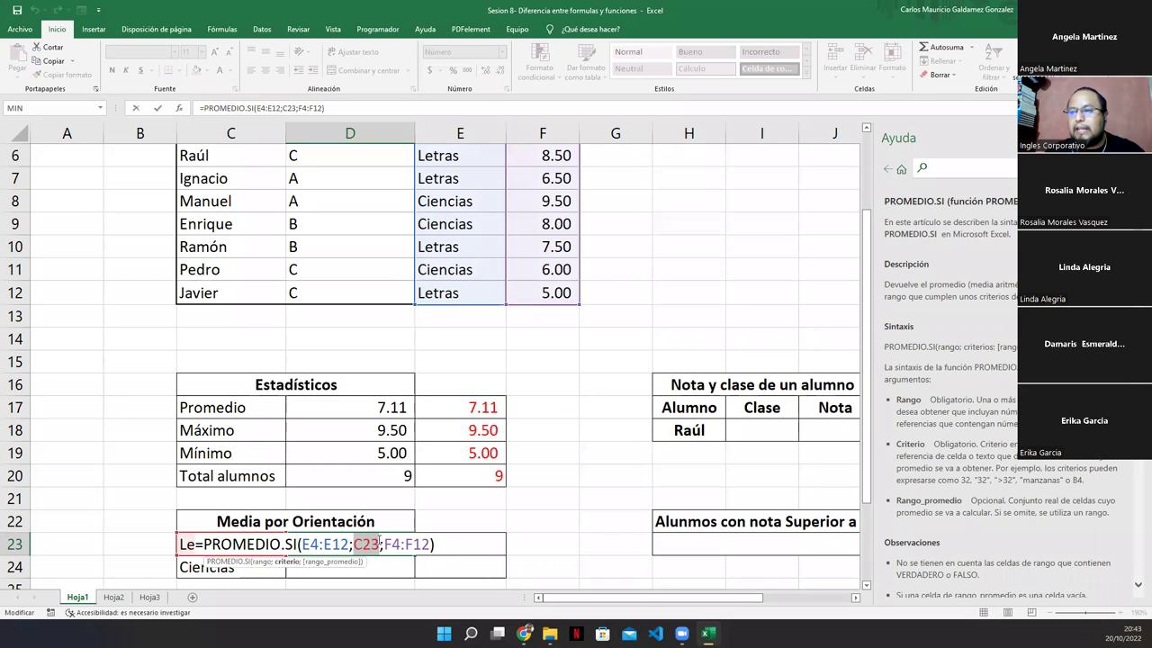
{"action": "scroll", "coordinate": [527, 316], "scroll_direction": "up", "scroll_amount": 1}
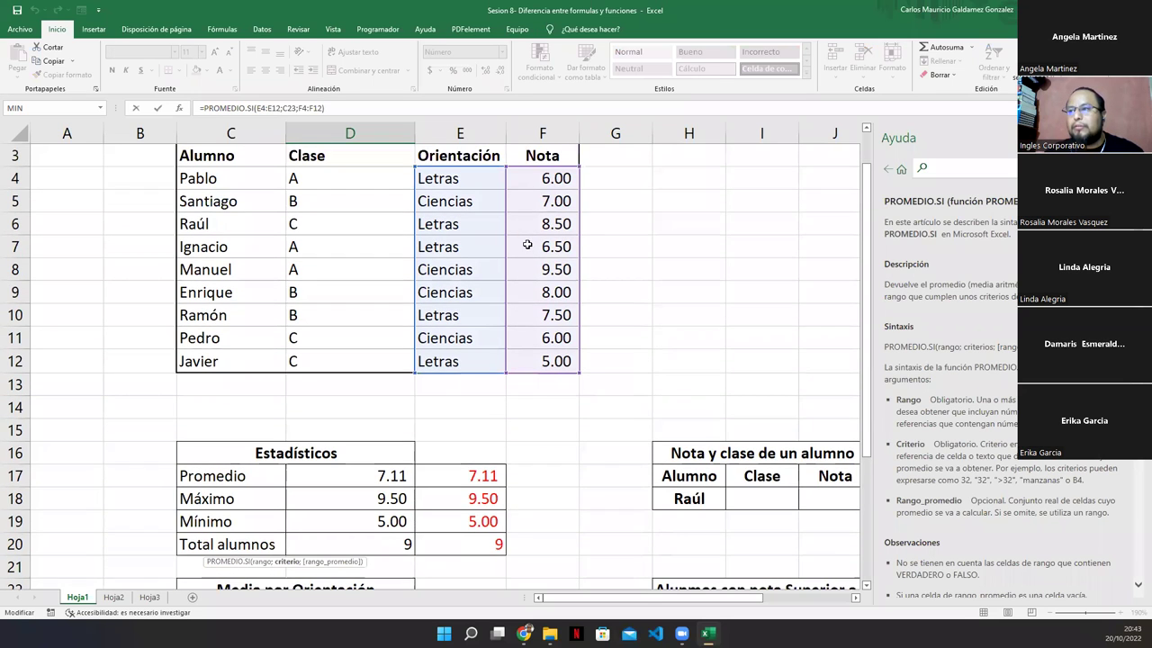
{"action": "left_click", "coordinate": [536, 181]}
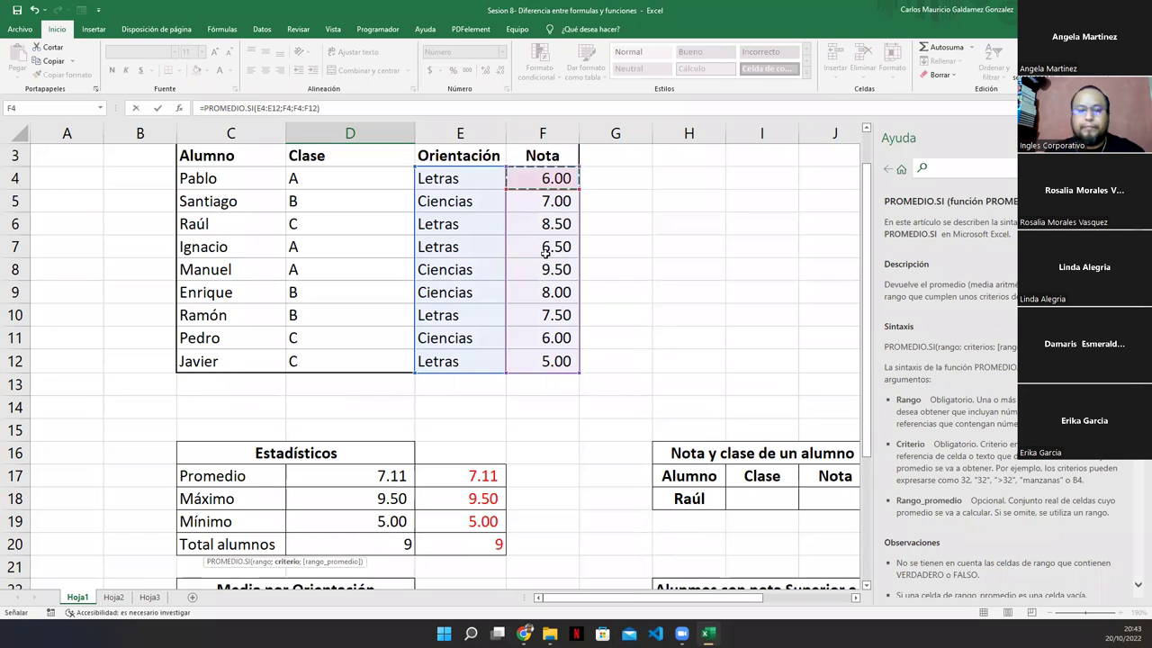
{"action": "key", "text": "Escape"}
Select only the Letras grades F4, F6, F7, F10 and F12 to check their average against D23
{"action": "scroll", "coordinate": [548, 194], "scroll_direction": "up", "scroll_amount": 1}
{"action": "left_click", "coordinate": [540, 225]}
{"action": "left_click", "coordinate": [545, 202]}
{"action": "left_click", "coordinate": [555, 250], "text": "ctrl"}
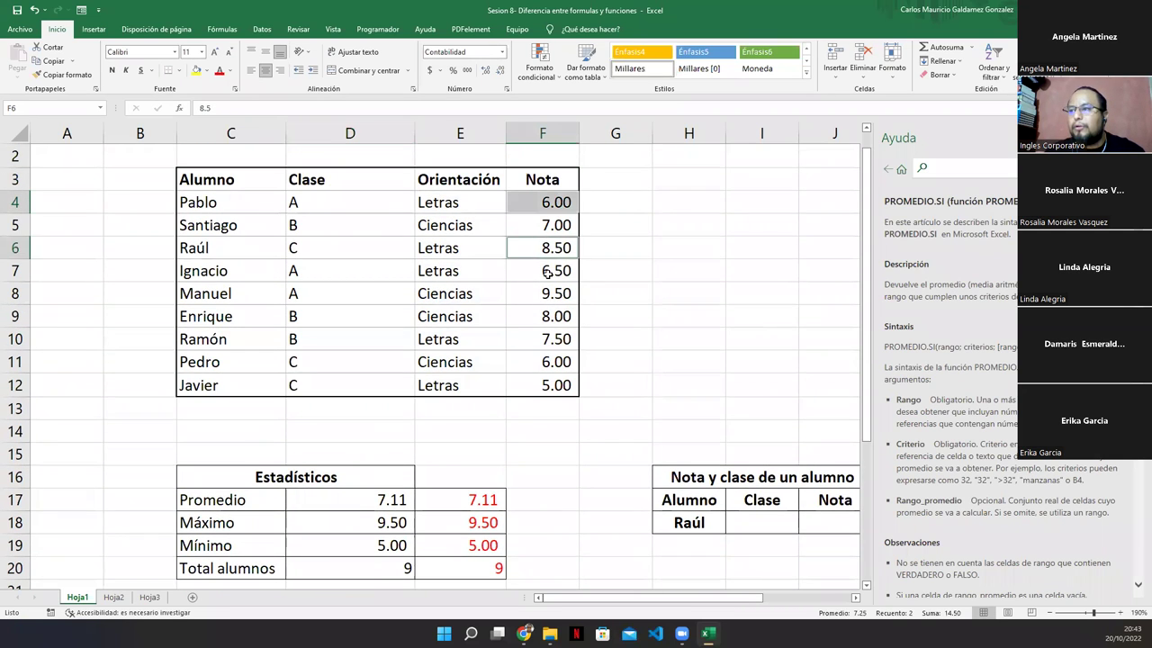
{"action": "left_click", "coordinate": [547, 274], "text": "ctrl"}
{"action": "left_click", "coordinate": [532, 317], "text": "ctrl"}
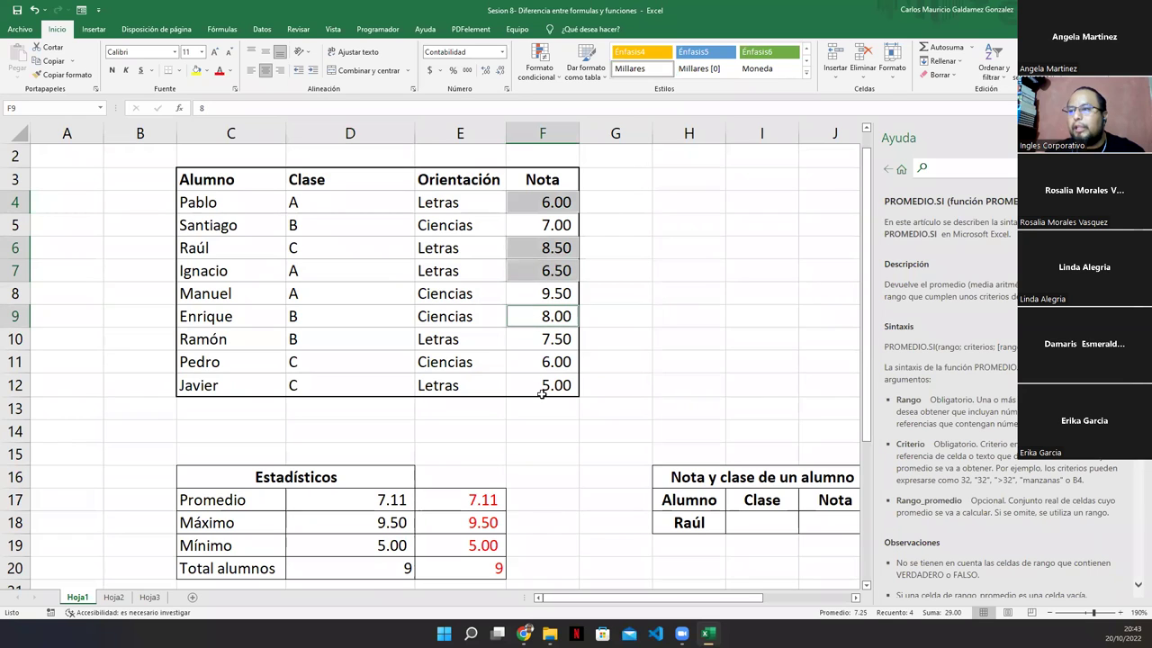
{"action": "left_click", "coordinate": [515, 322], "text": "ctrl"}
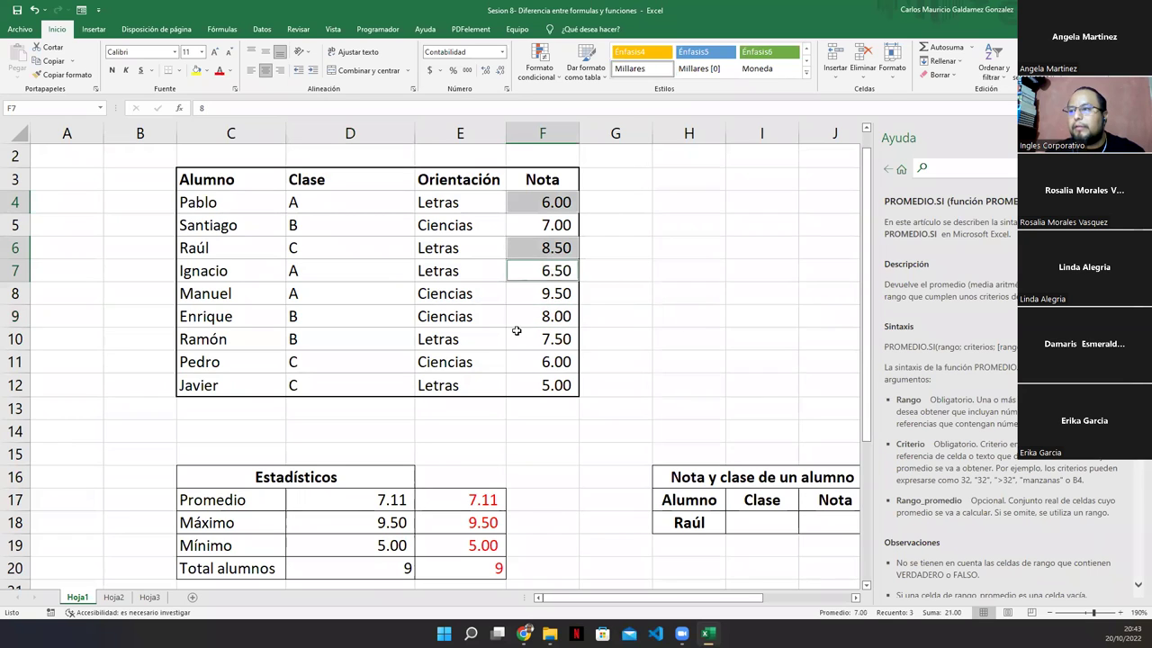
{"action": "left_click", "coordinate": [517, 337], "text": "ctrl"}
{"action": "left_click", "coordinate": [527, 391], "text": "ctrl"}
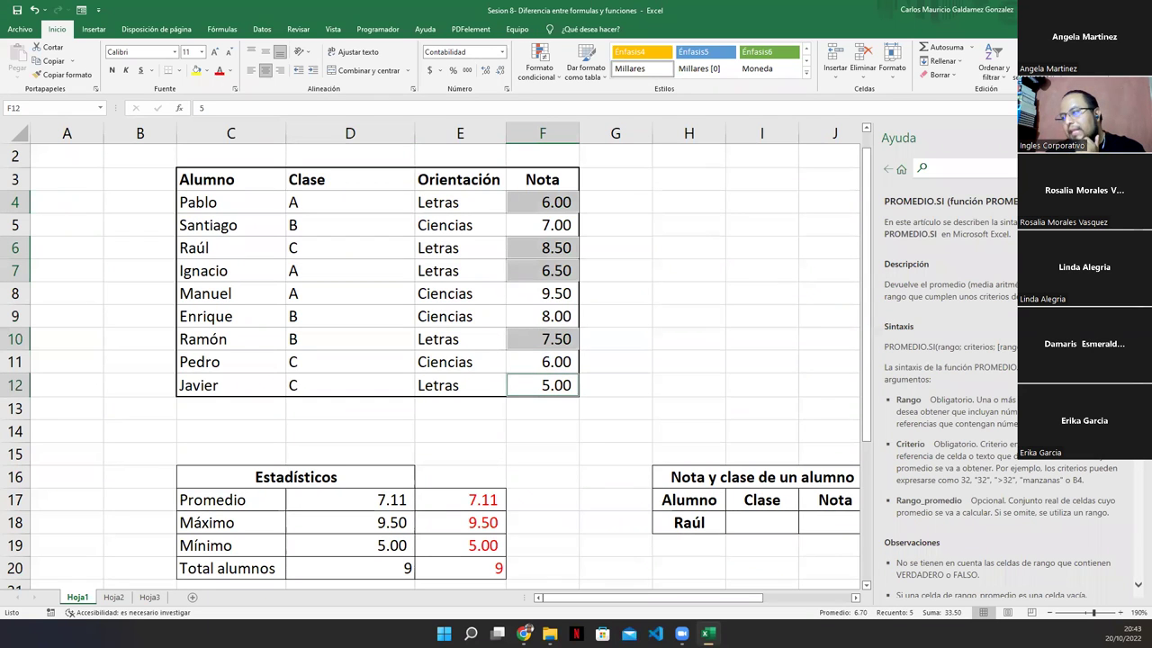
{"action": "scroll", "coordinate": [630, 504], "scroll_direction": "down", "scroll_amount": 1}
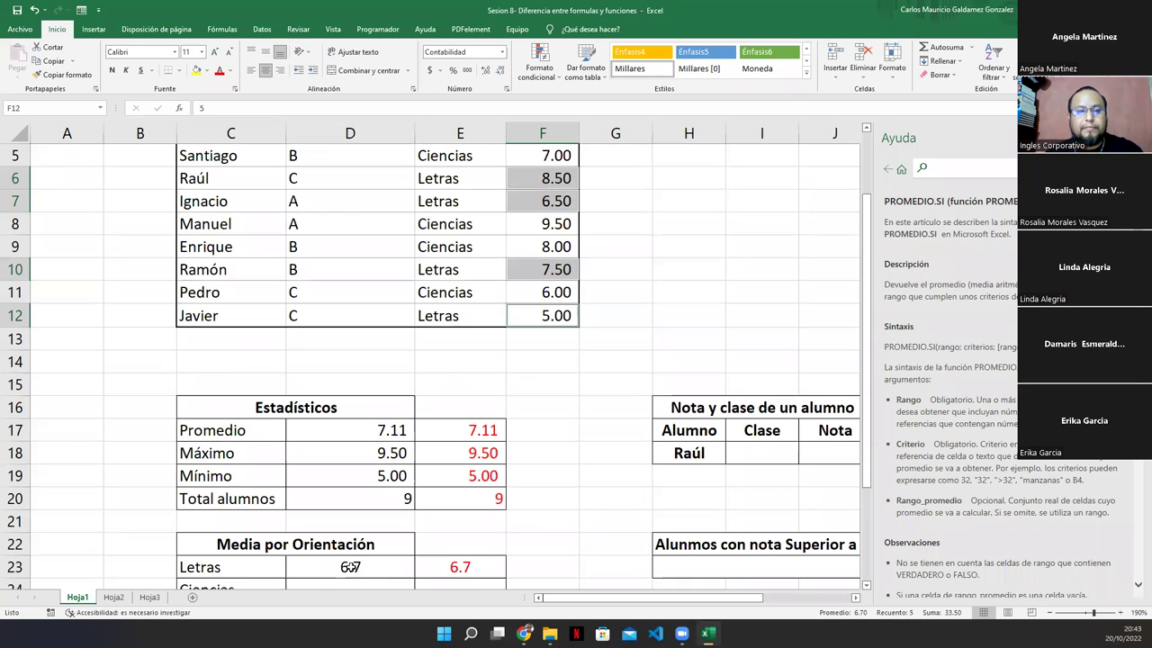
{"action": "left_click", "coordinate": [490, 385]}
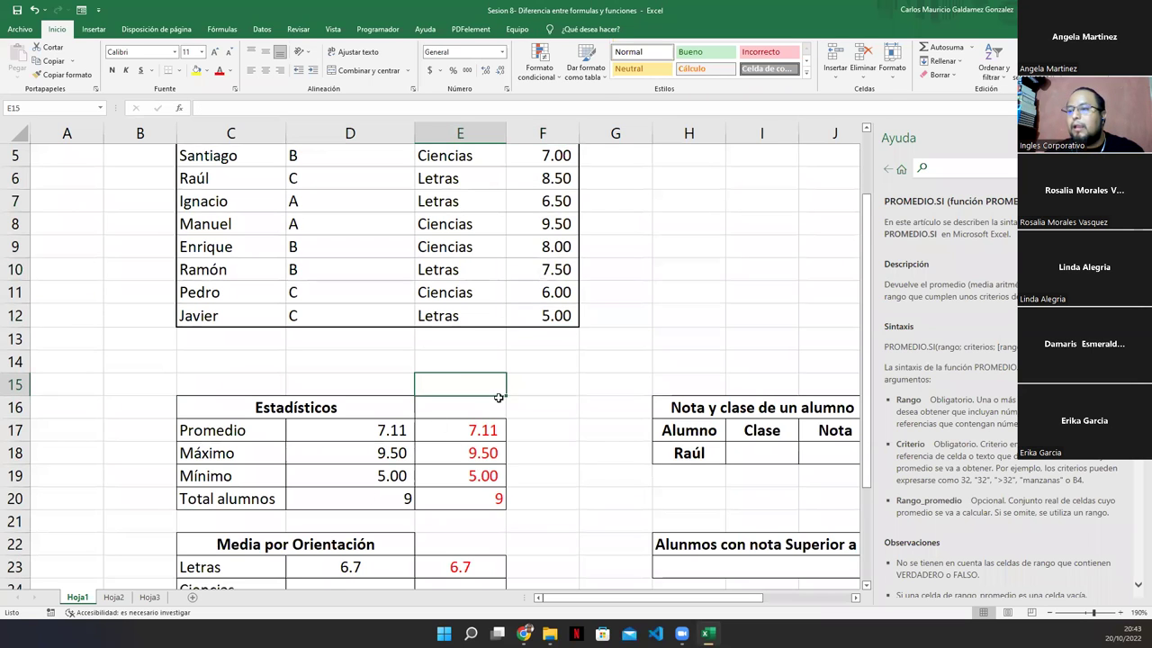
Begin a PROMEDIO.SI formula in the Ciencias cell D24 with the Orientación cells E4:E12 as its range
{"action": "scroll", "coordinate": [395, 499], "scroll_direction": "down", "scroll_amount": 2}
{"action": "left_click", "coordinate": [326, 451]}
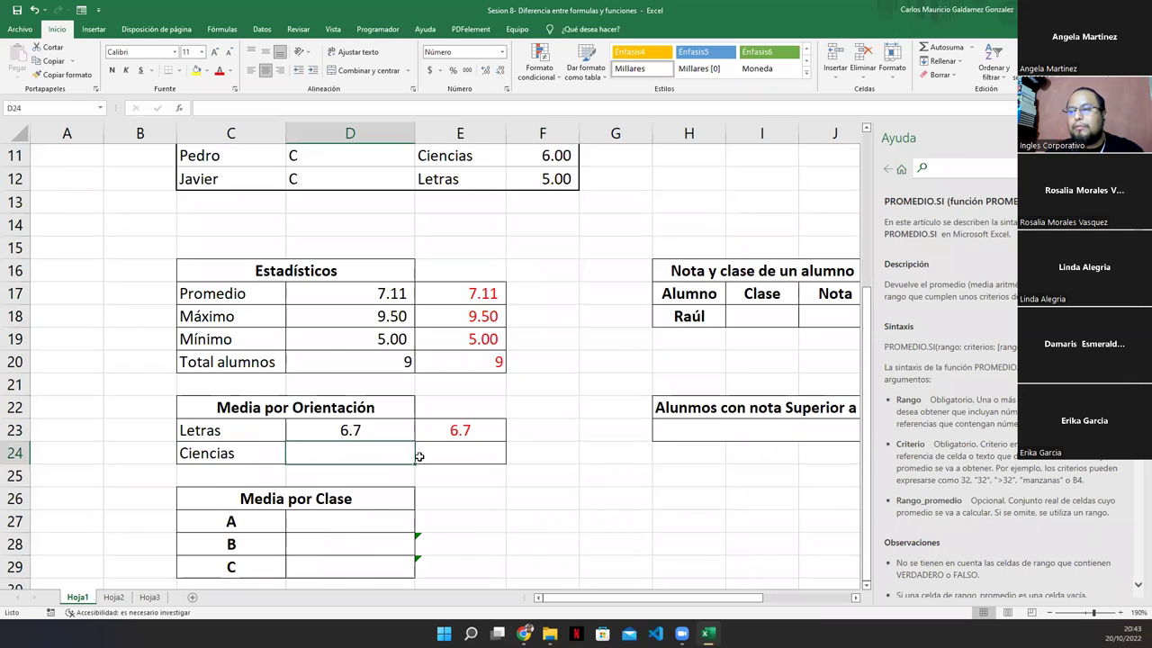
{"action": "scroll", "coordinate": [420, 457], "scroll_direction": "up", "scroll_amount": 1}
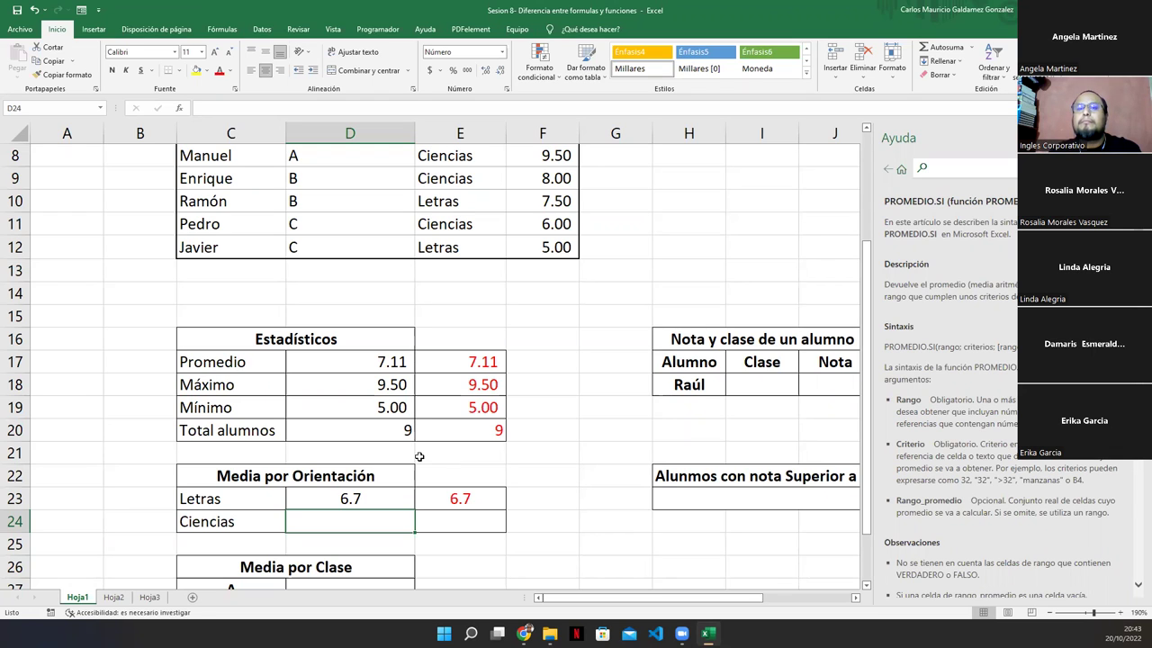
{"action": "type", "text": "="}
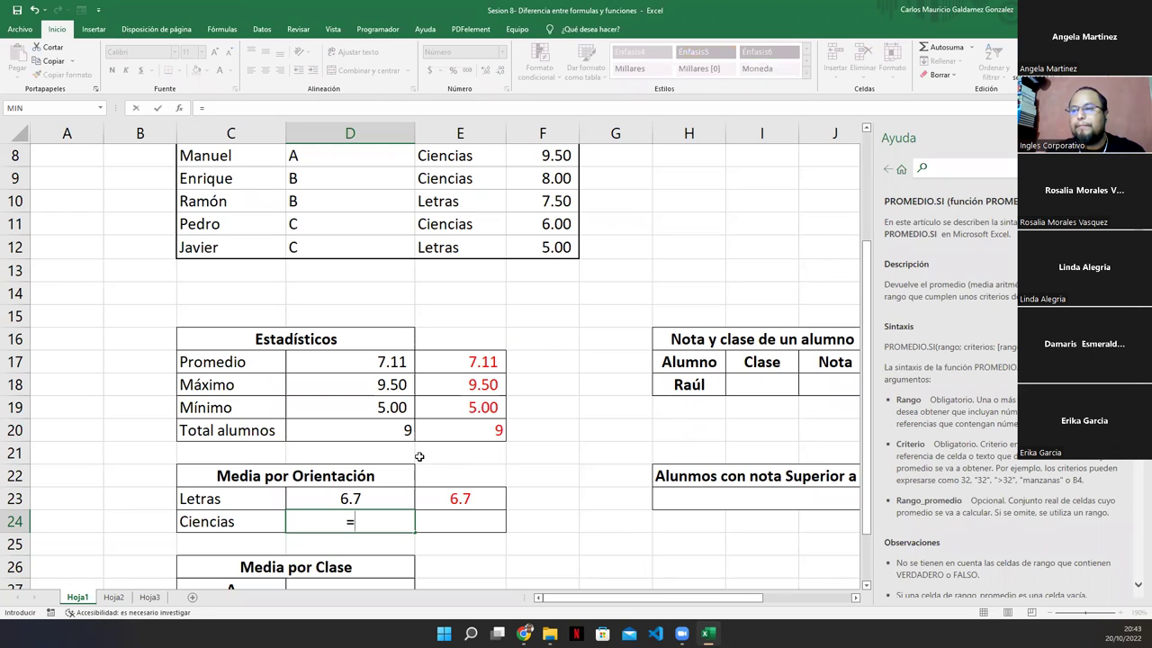
{"action": "type", "text": "pr"}
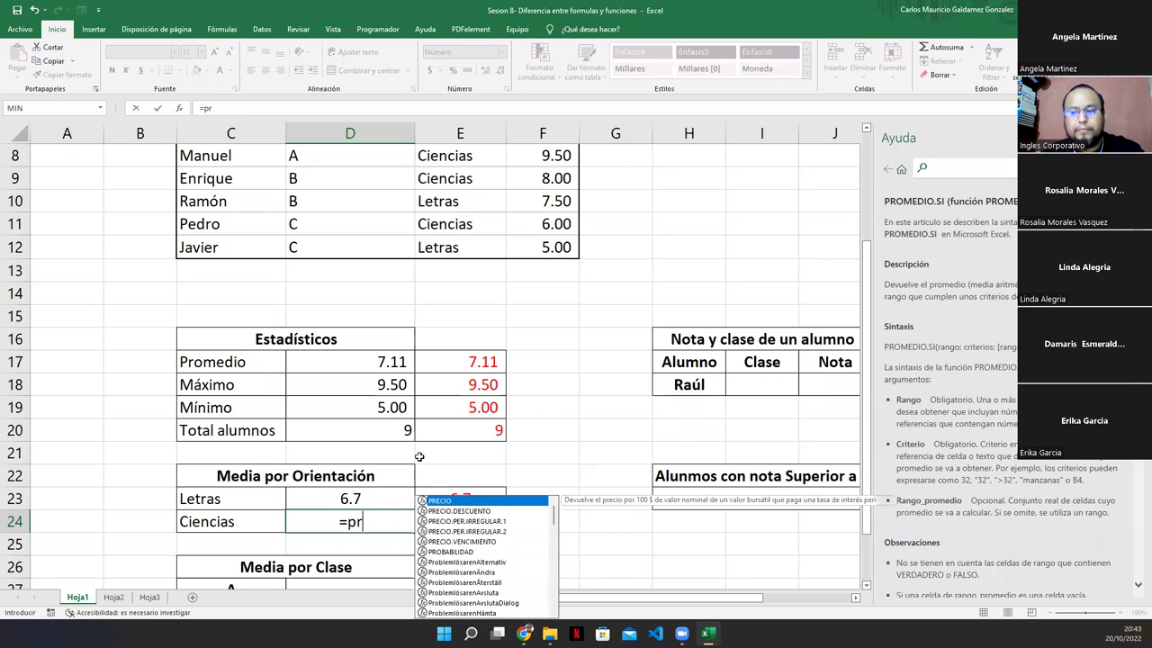
{"action": "type", "text": "omedio.si"}
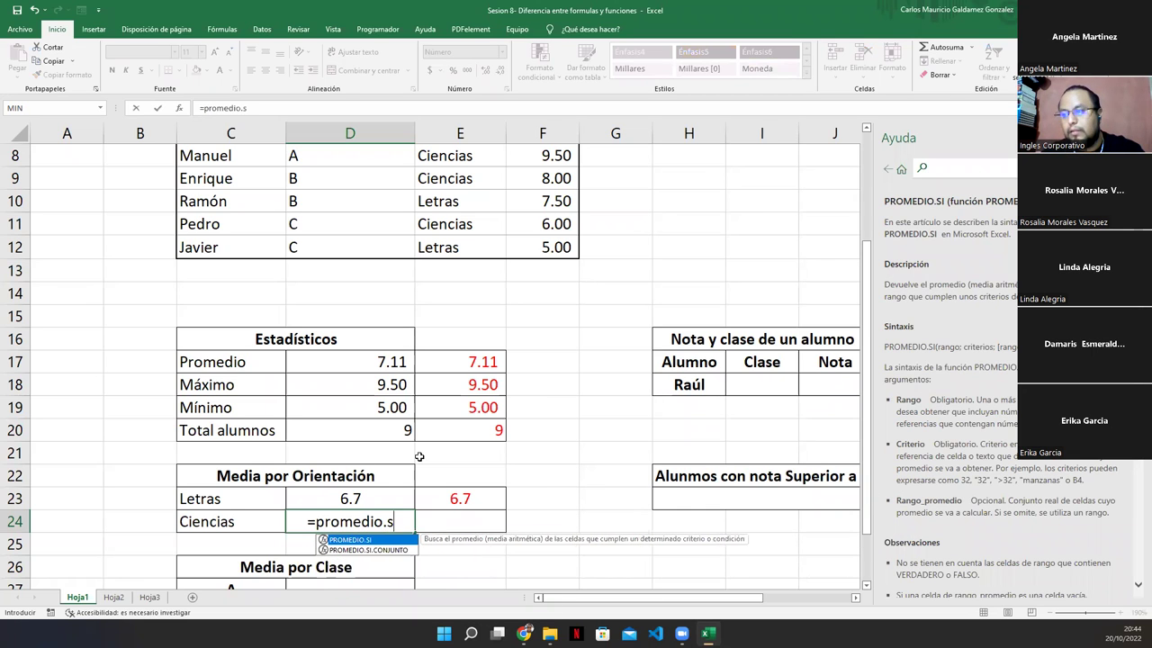
{"action": "key", "text": "Tab"}
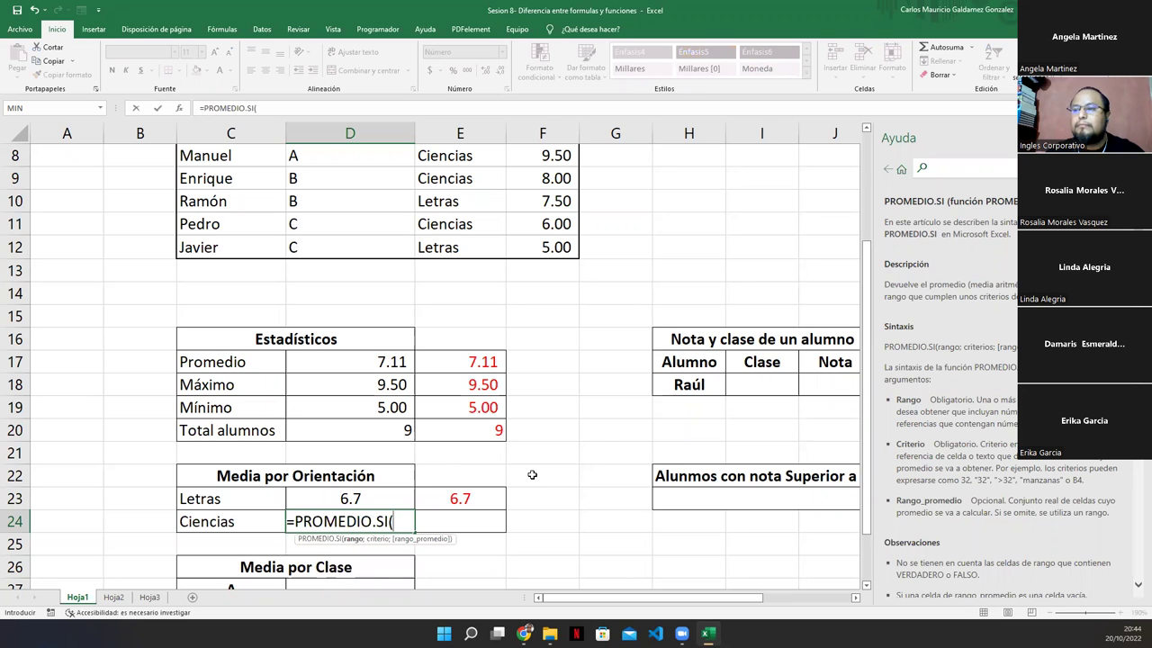
{"action": "scroll", "coordinate": [439, 495], "scroll_direction": "up", "scroll_amount": 1}
{"action": "scroll", "coordinate": [439, 495], "scroll_direction": "up", "scroll_amount": 2}
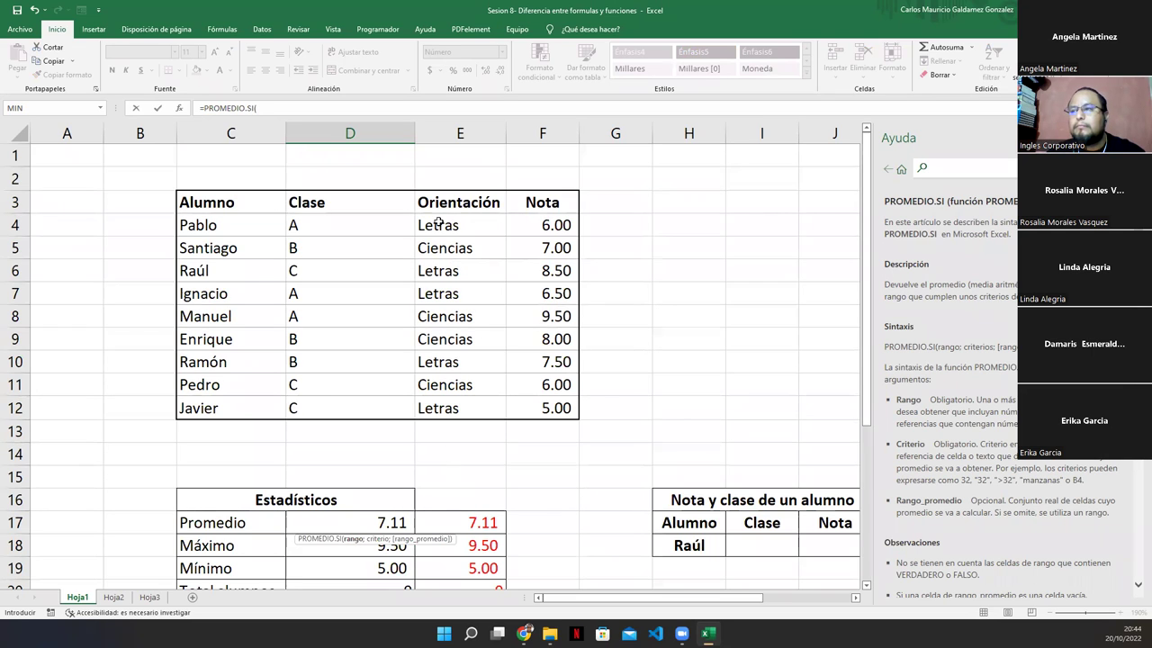
{"action": "left_click_drag", "start_coordinate": [438, 224], "coordinate": [460, 420]}
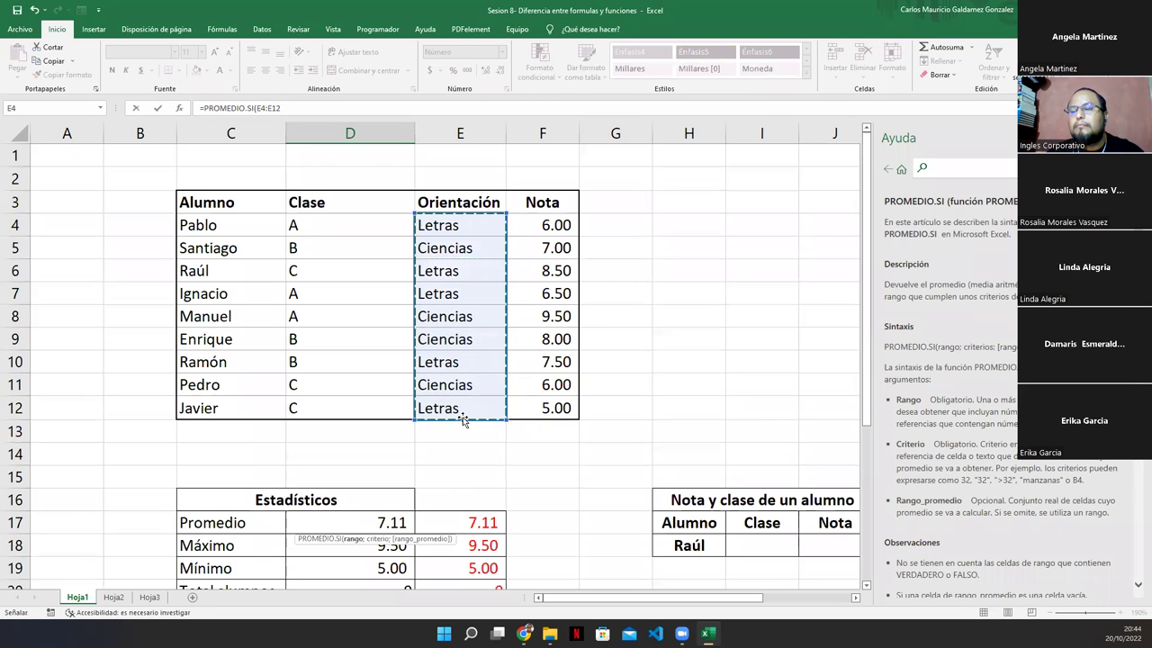
{"action": "scroll", "coordinate": [460, 420], "scroll_direction": "down", "scroll_amount": 5}
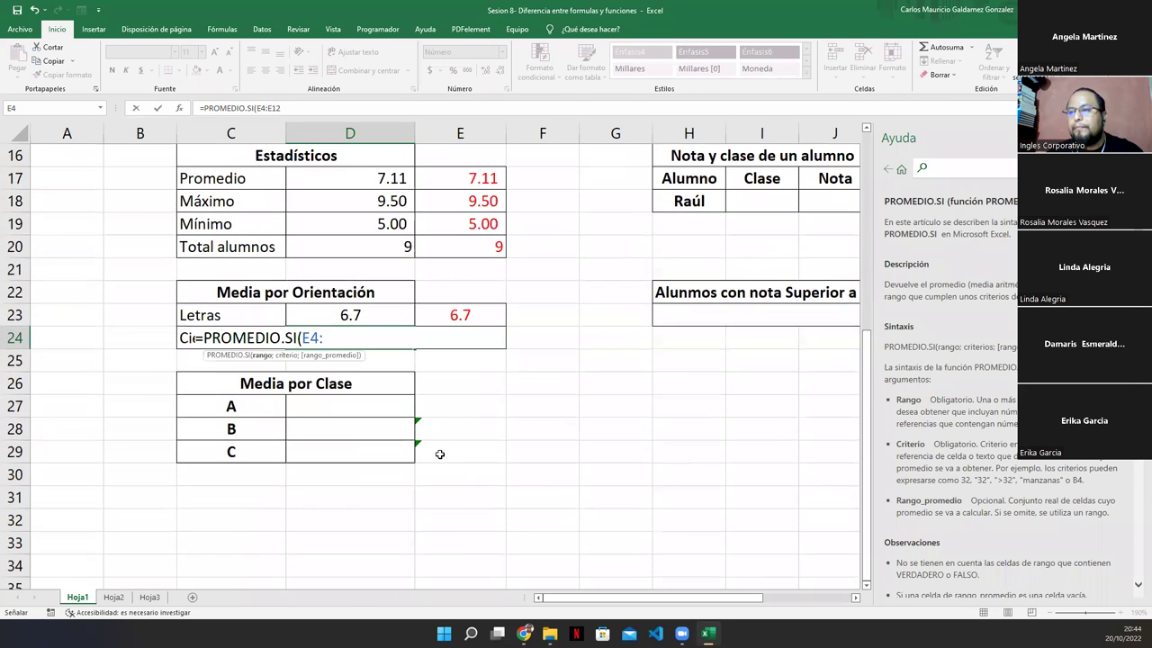
Set C24 as the criterion and the Nota cells F4:F12 as the average range, completing the PROMEDIO.SI formula in D24
{"action": "type", "text": ";"}
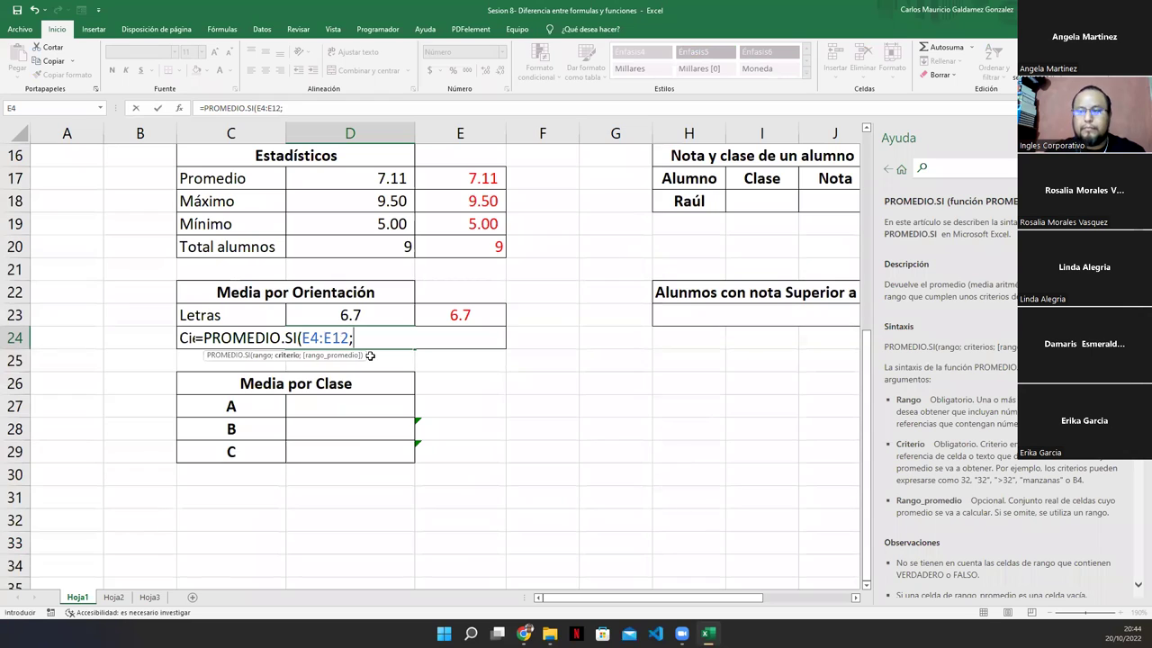
{"action": "left_click", "coordinate": [181, 338]}
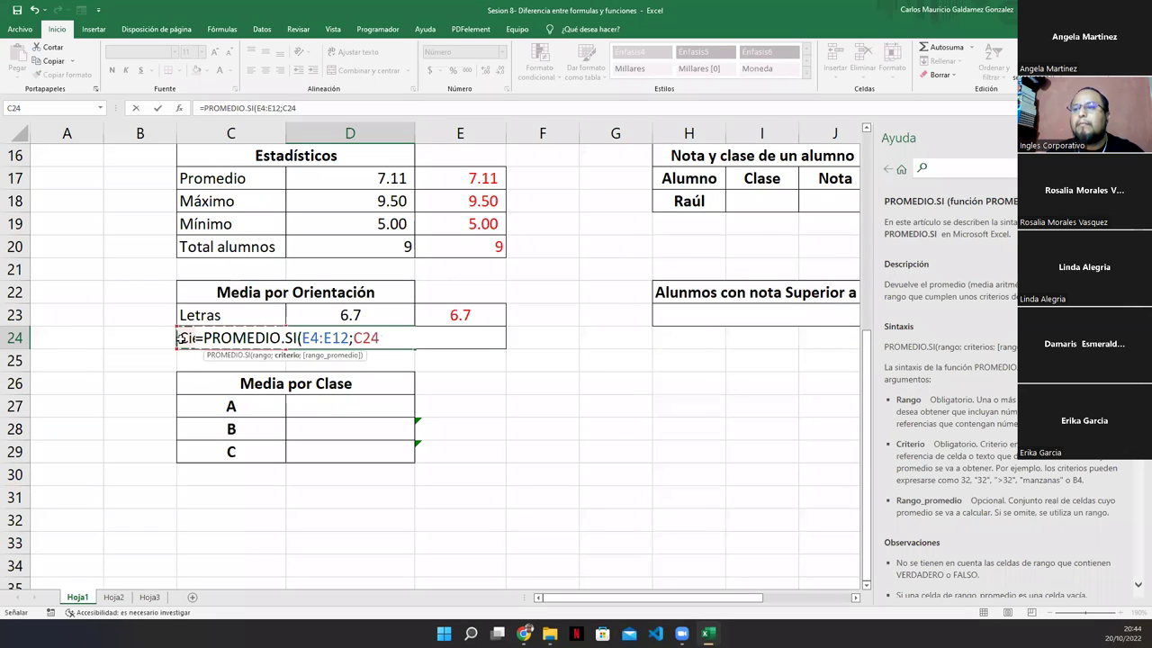
{"action": "type", "text": ";"}
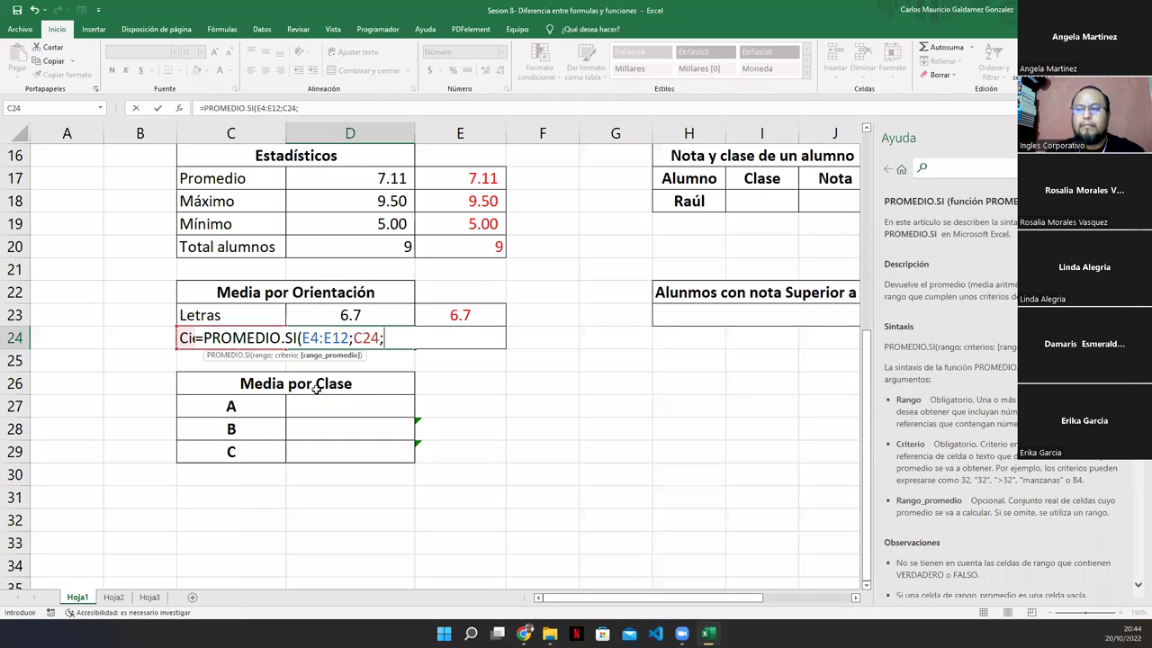
{"action": "scroll", "coordinate": [576, 455], "scroll_direction": "up", "scroll_amount": 5}
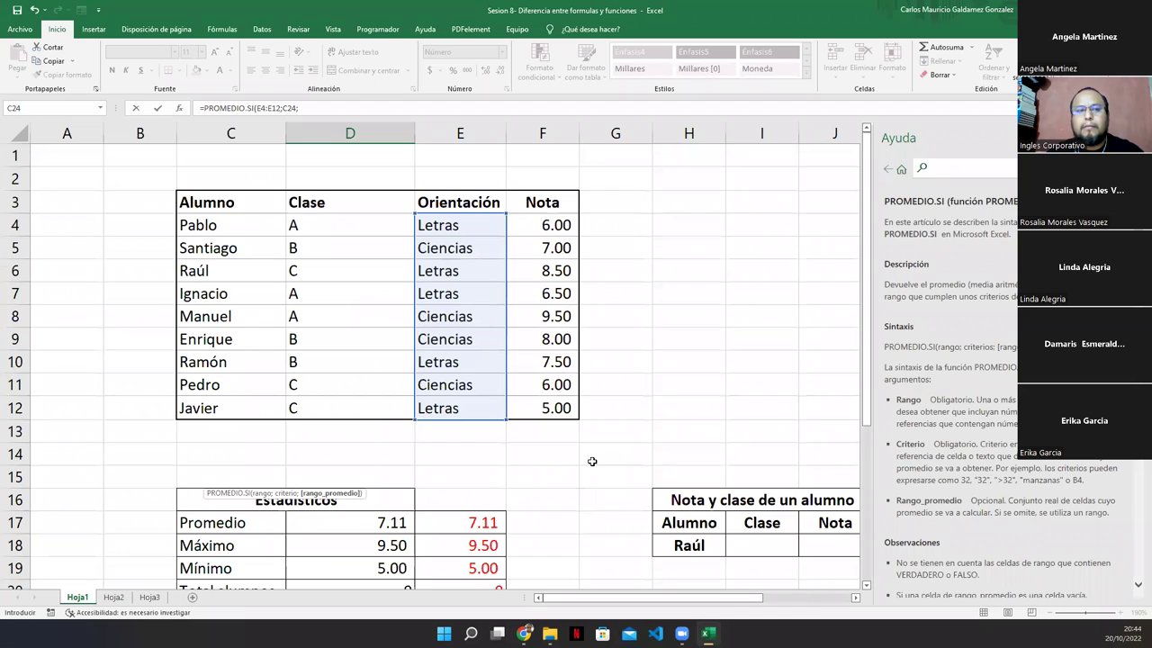
{"action": "left_click", "coordinate": [534, 226]}
{"action": "left_click_drag", "start_coordinate": [535, 226], "coordinate": [534, 409]}
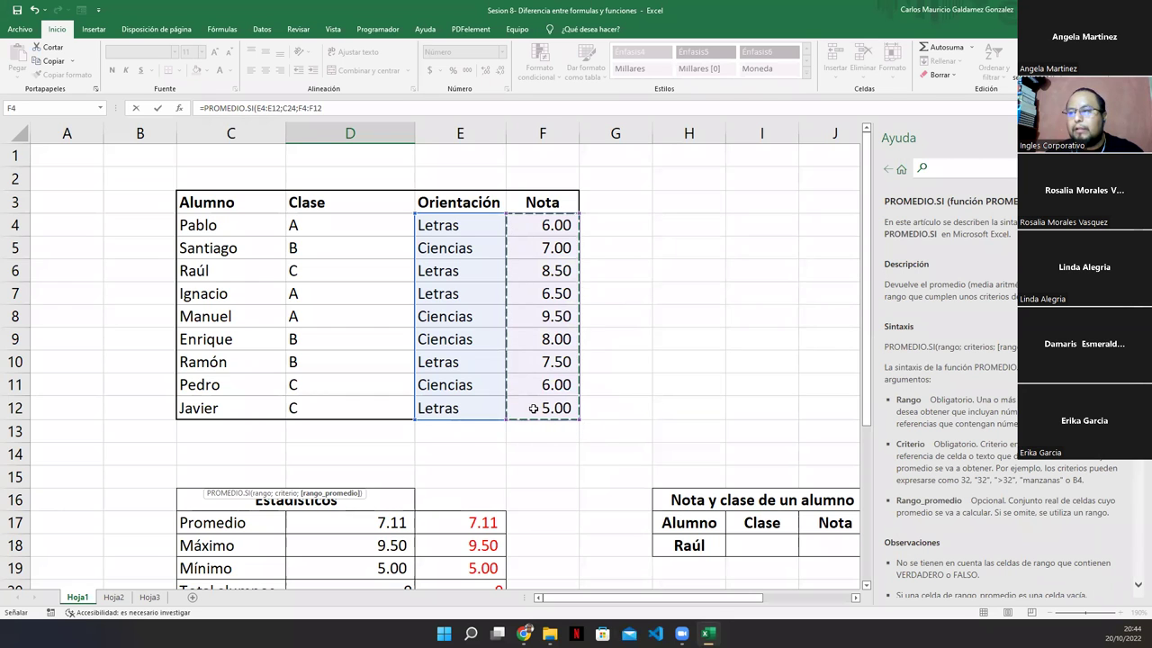
{"action": "scroll", "coordinate": [478, 442], "scroll_direction": "down", "scroll_amount": 3}
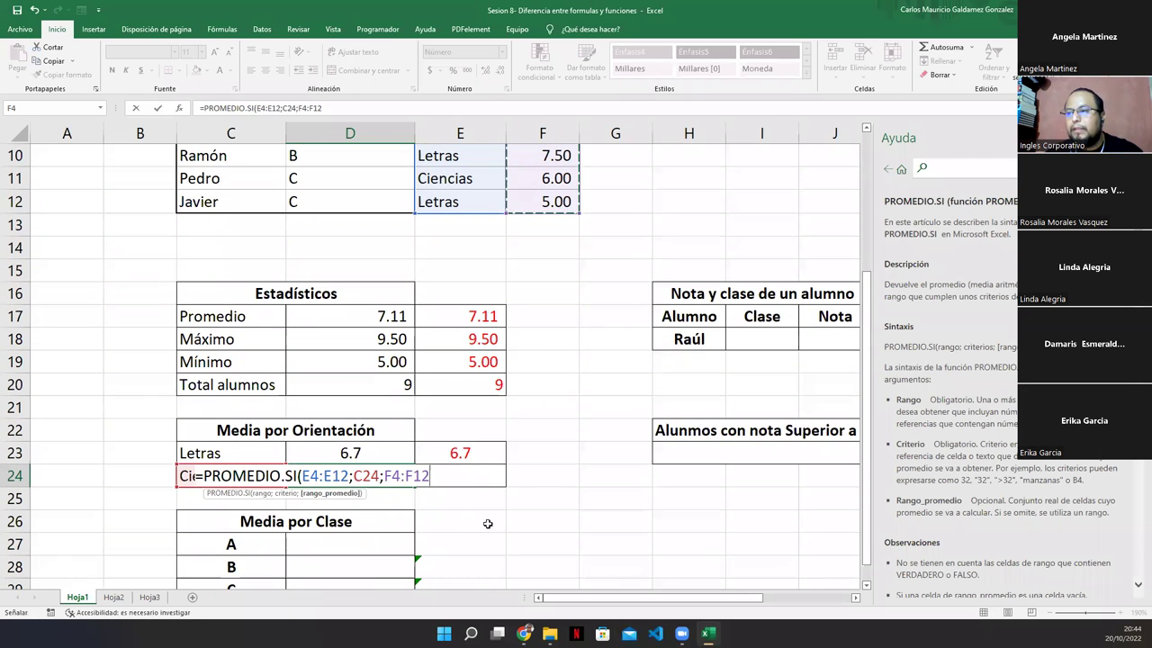
{"action": "type", "text": ")"}
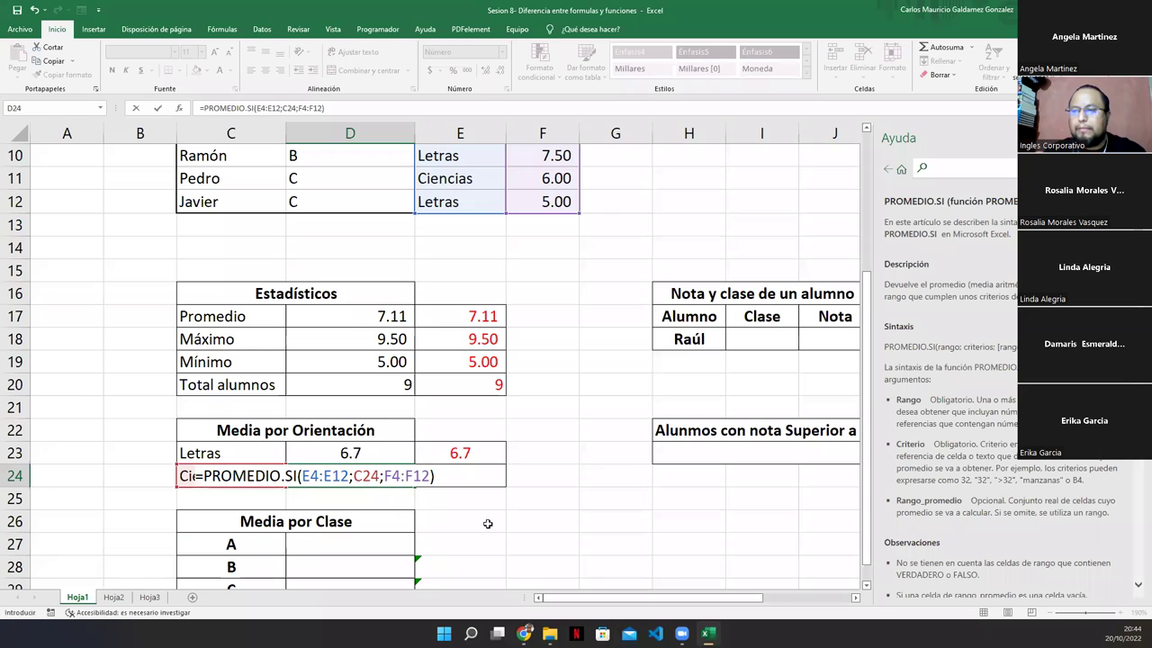
{"action": "key", "text": "Return"}
{"action": "key", "text": "Up"}
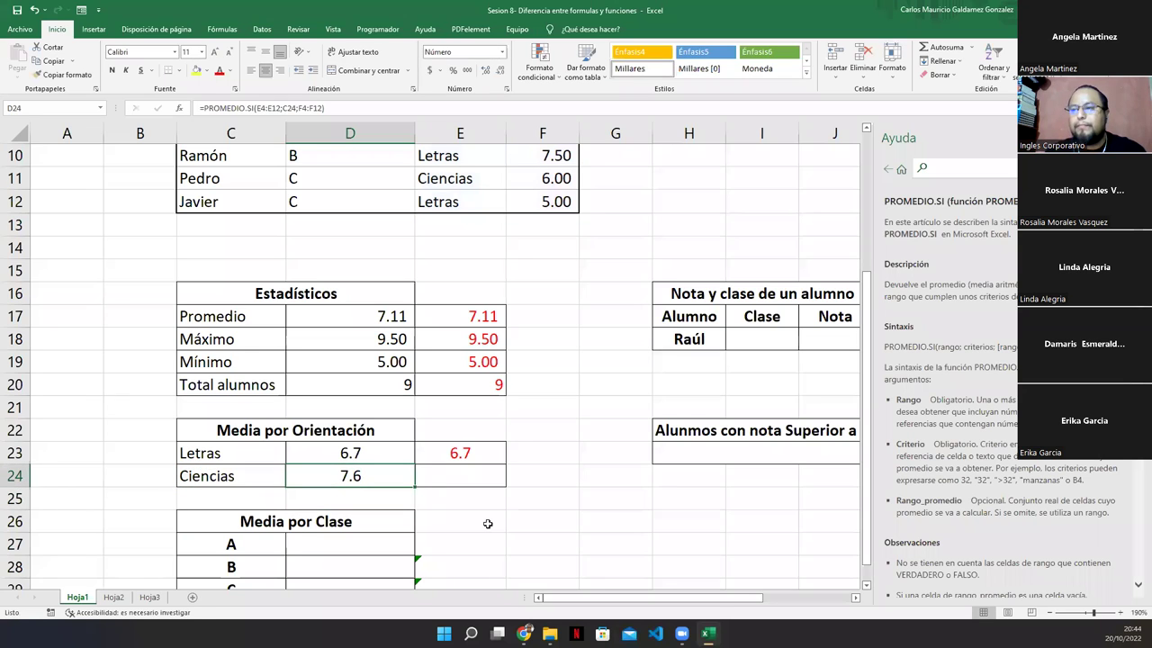
Make the font of the Ciencias check cell E24 red
{"action": "left_click", "coordinate": [460, 477]}
{"action": "left_click", "coordinate": [217, 72]}
{"action": "left_click", "coordinate": [572, 508]}
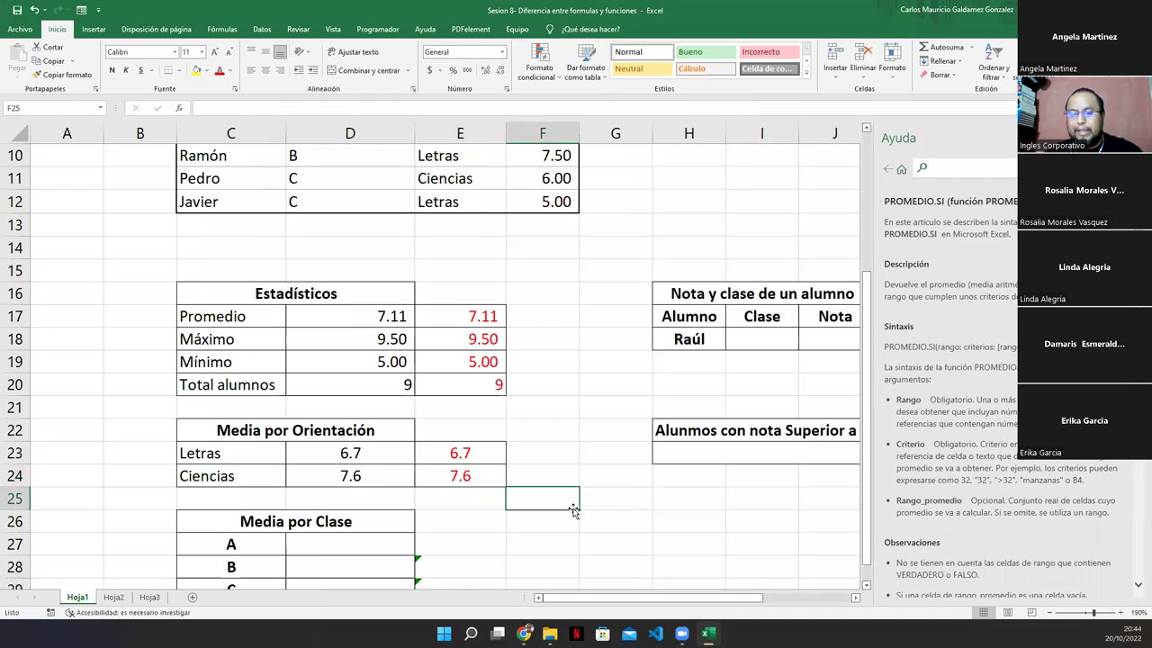
Review the inputs for the Media por Clase table: criterion C27, the Clase cells D4:D12 and the Nota cells F4:F12
{"action": "scroll", "coordinate": [572, 509], "scroll_direction": "down", "scroll_amount": 3}
{"action": "left_click", "coordinate": [349, 469]}
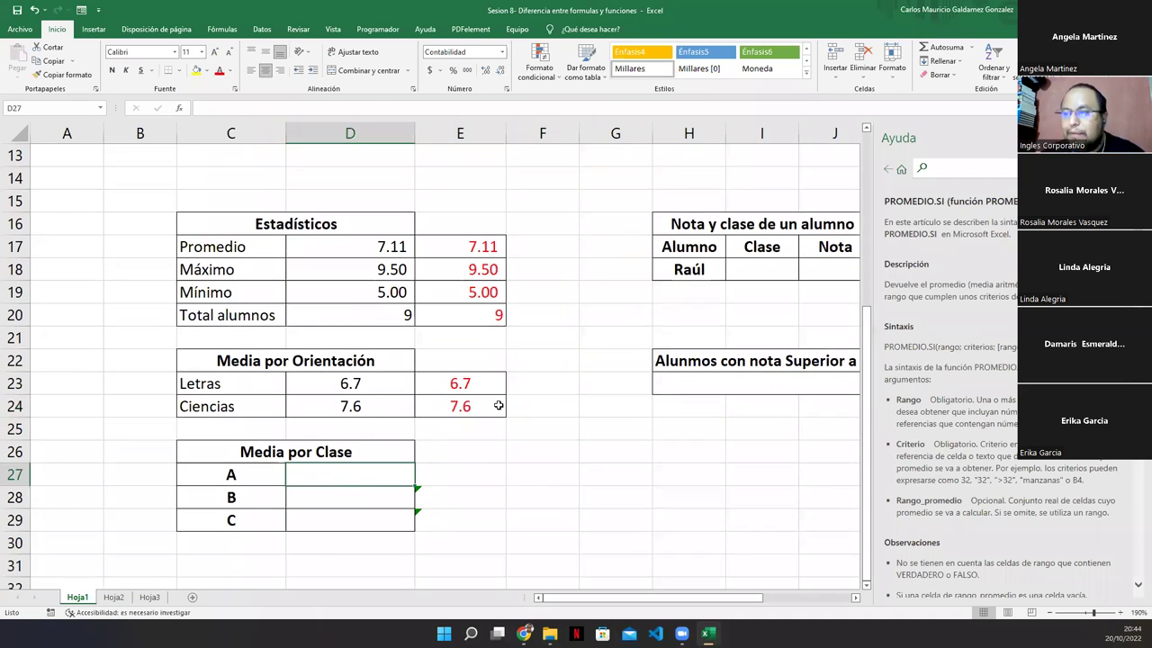
{"action": "left_click", "coordinate": [198, 476]}
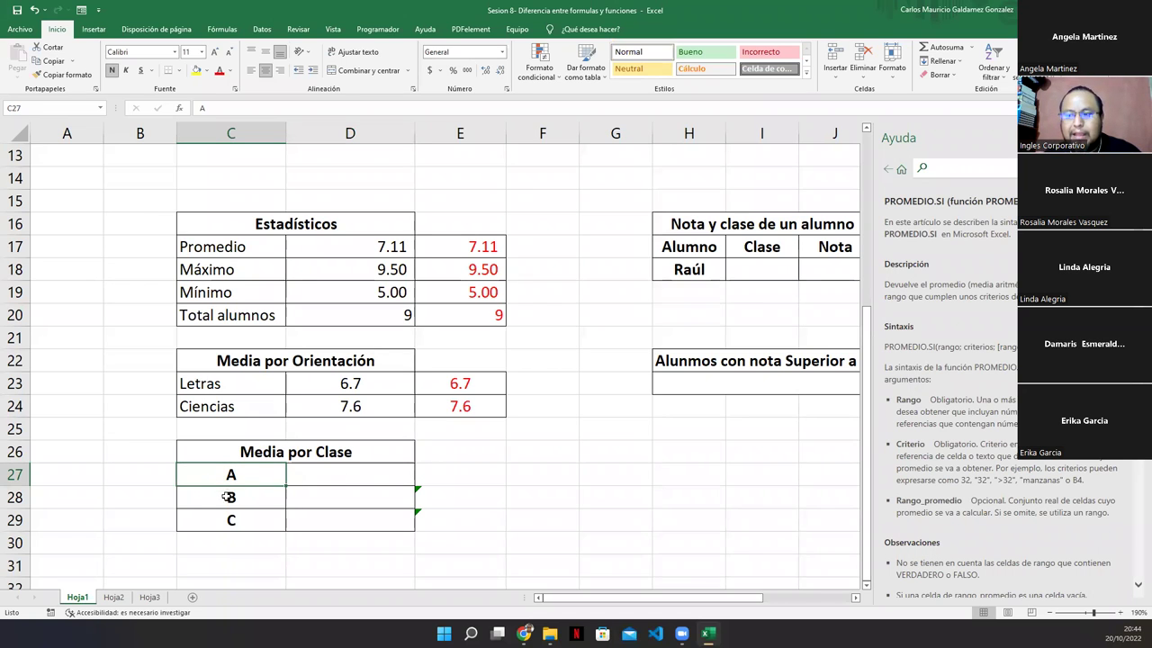
{"action": "scroll", "coordinate": [370, 492], "scroll_direction": "up", "scroll_amount": 4}
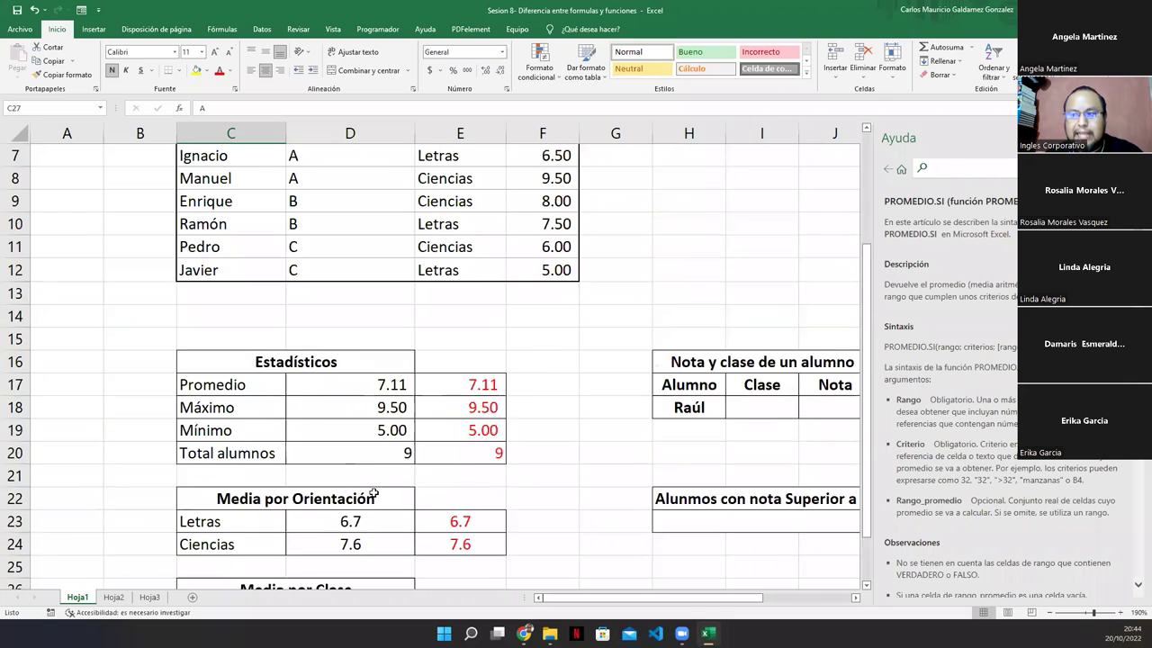
{"action": "left_click_drag", "start_coordinate": [329, 224], "coordinate": [332, 408]}
{"action": "left_click_drag", "start_coordinate": [536, 225], "coordinate": [535, 411]}
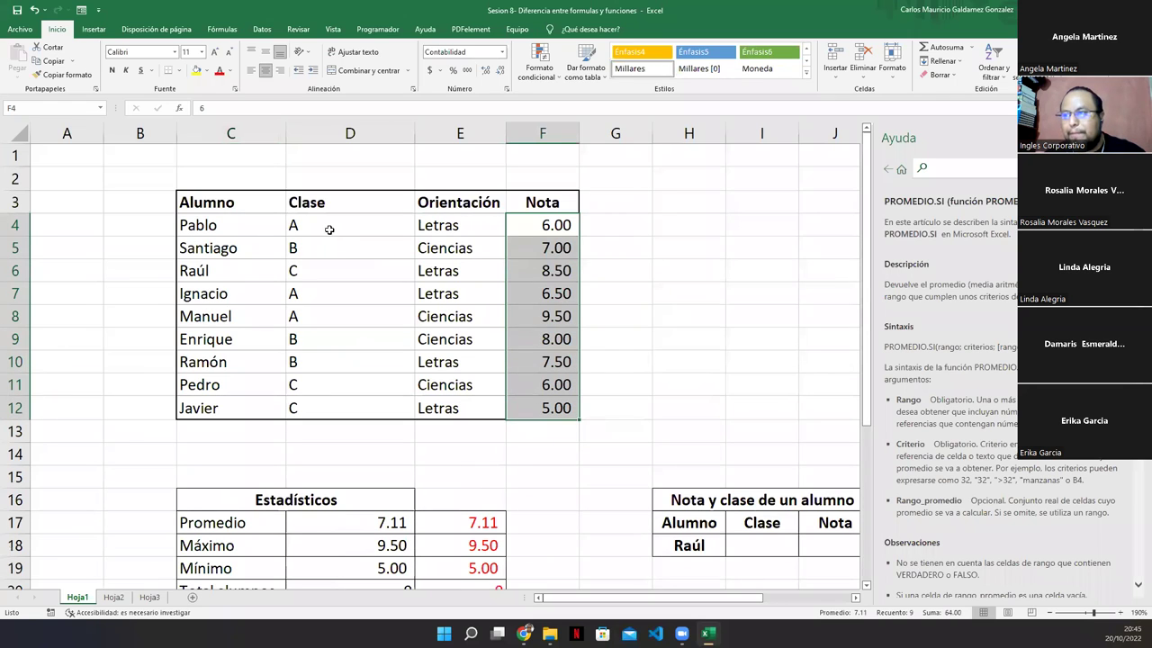
Select the Nota cells of class A, class B and class C in turn to check each group's average
{"action": "left_click", "coordinate": [542, 232]}
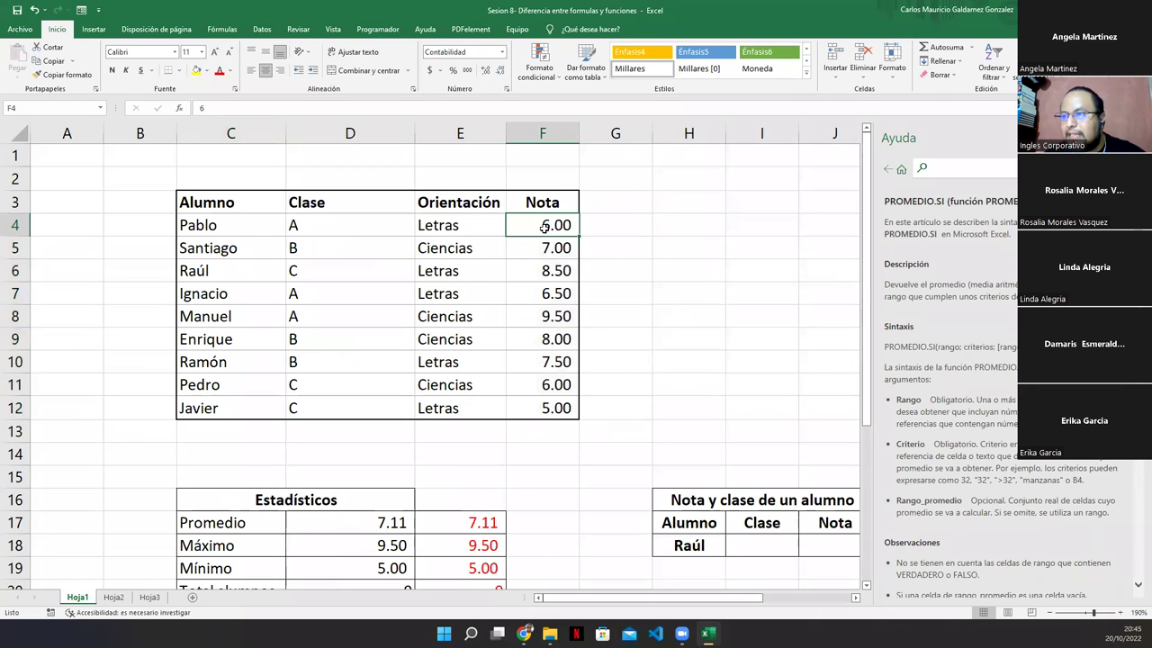
{"action": "left_click", "coordinate": [547, 299], "text": "ctrl"}
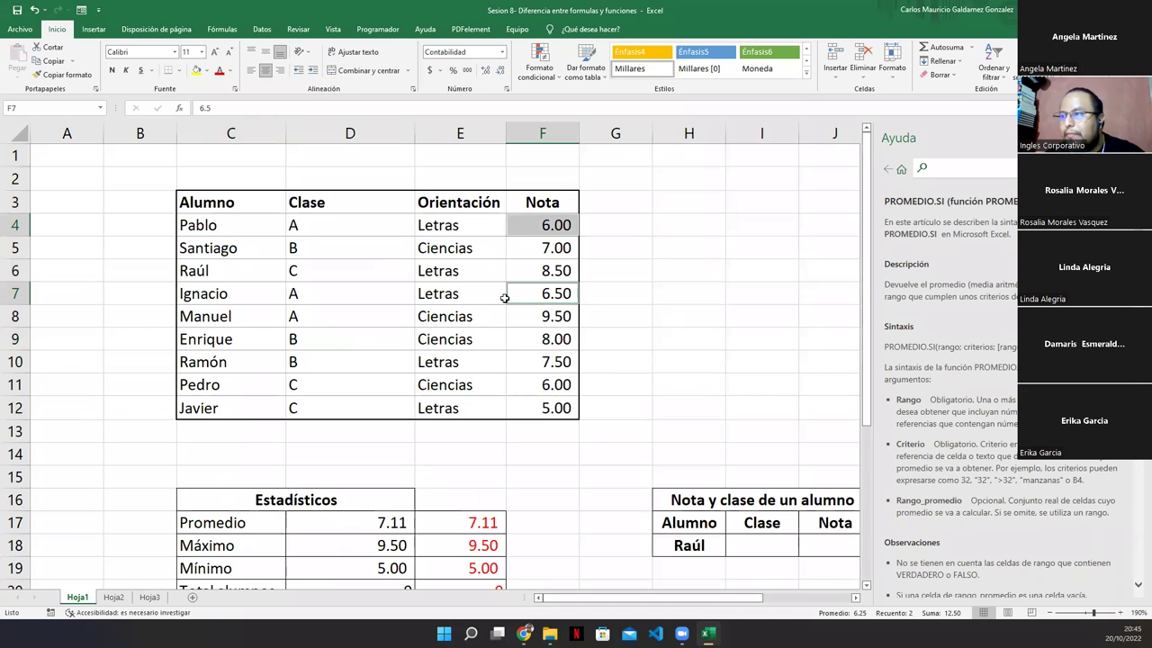
{"action": "left_click", "coordinate": [531, 315], "text": "ctrl"}
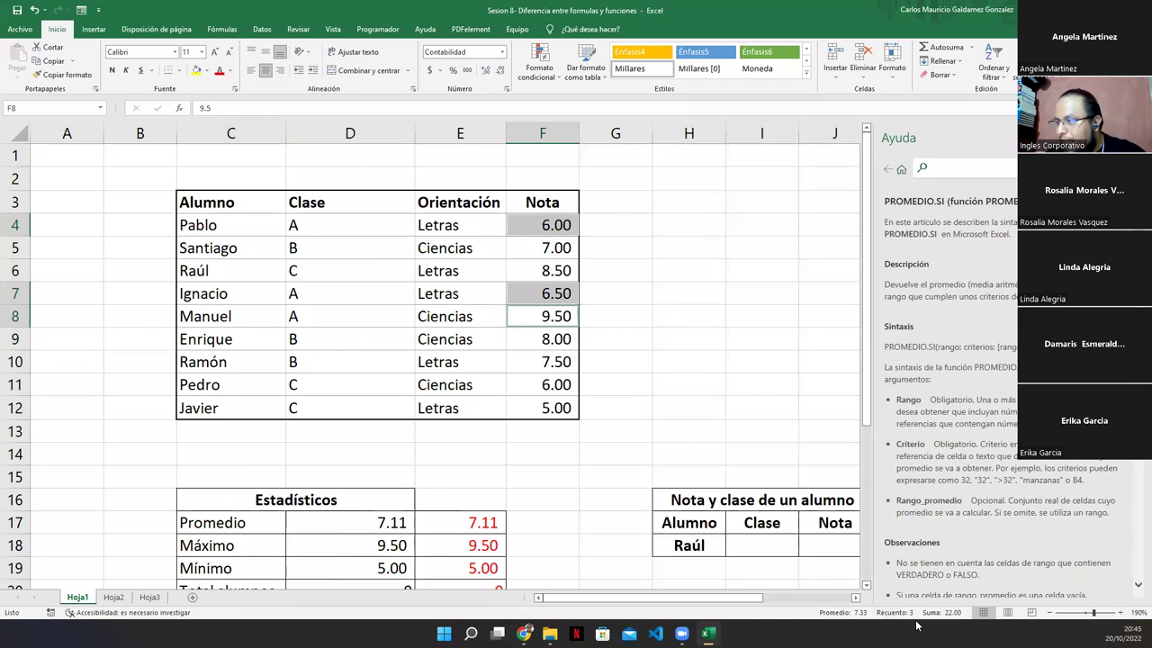
{"action": "left_click", "coordinate": [539, 253]}
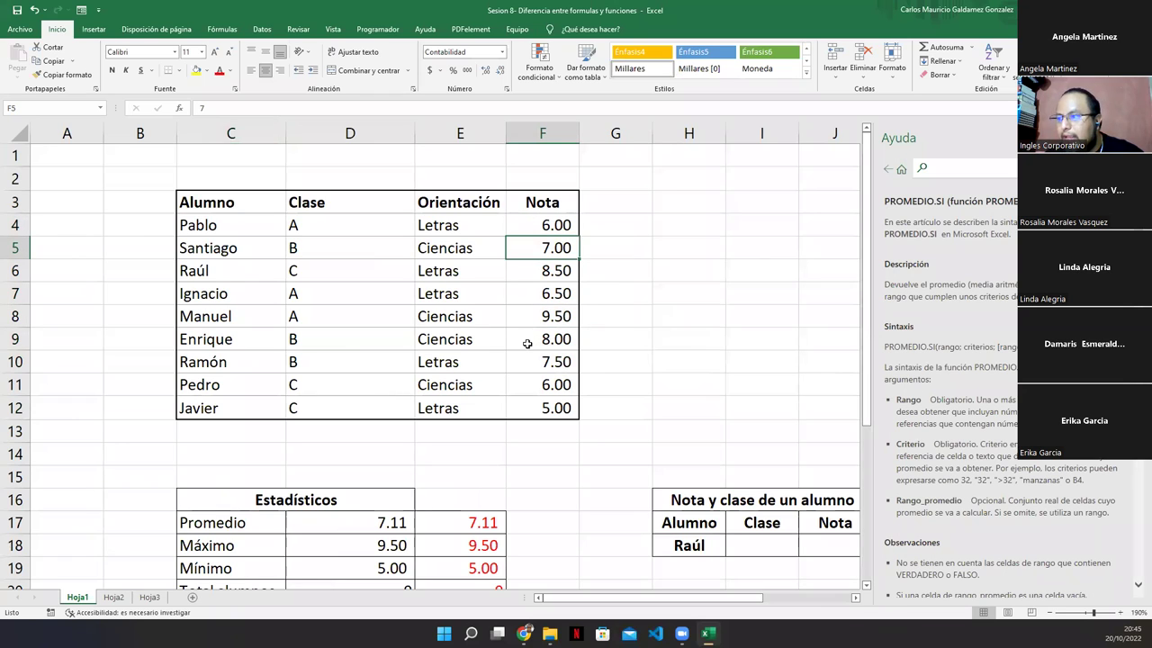
{"action": "left_click_drag", "start_coordinate": [524, 338], "coordinate": [528, 362], "text": "ctrl"}
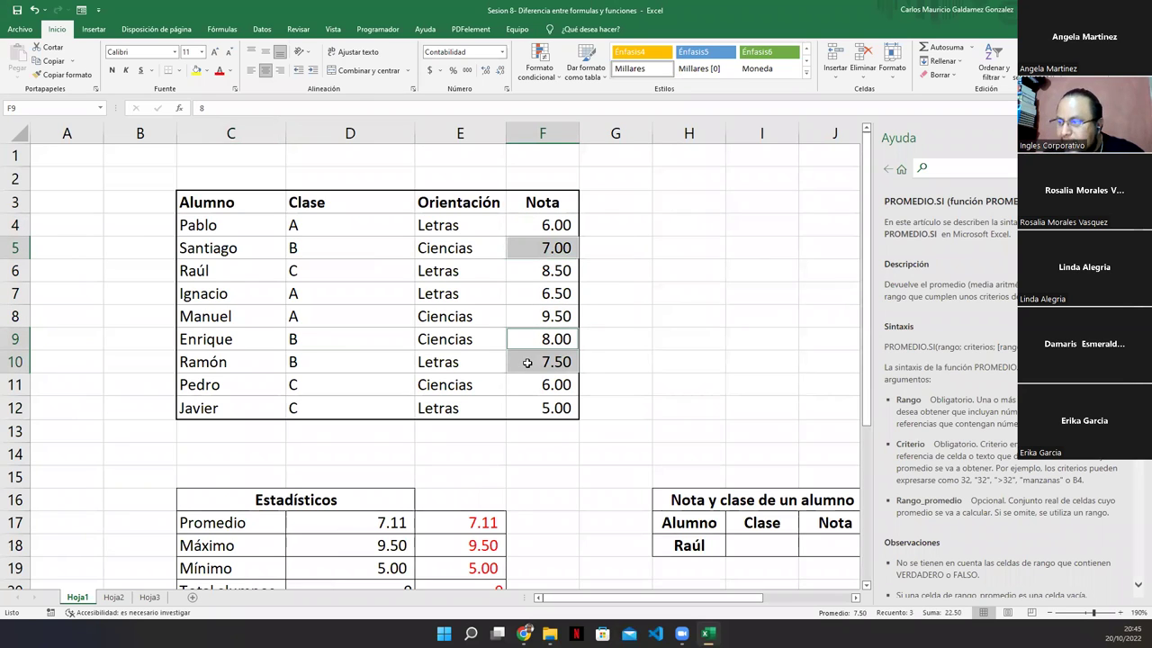
{"action": "left_click", "coordinate": [536, 276]}
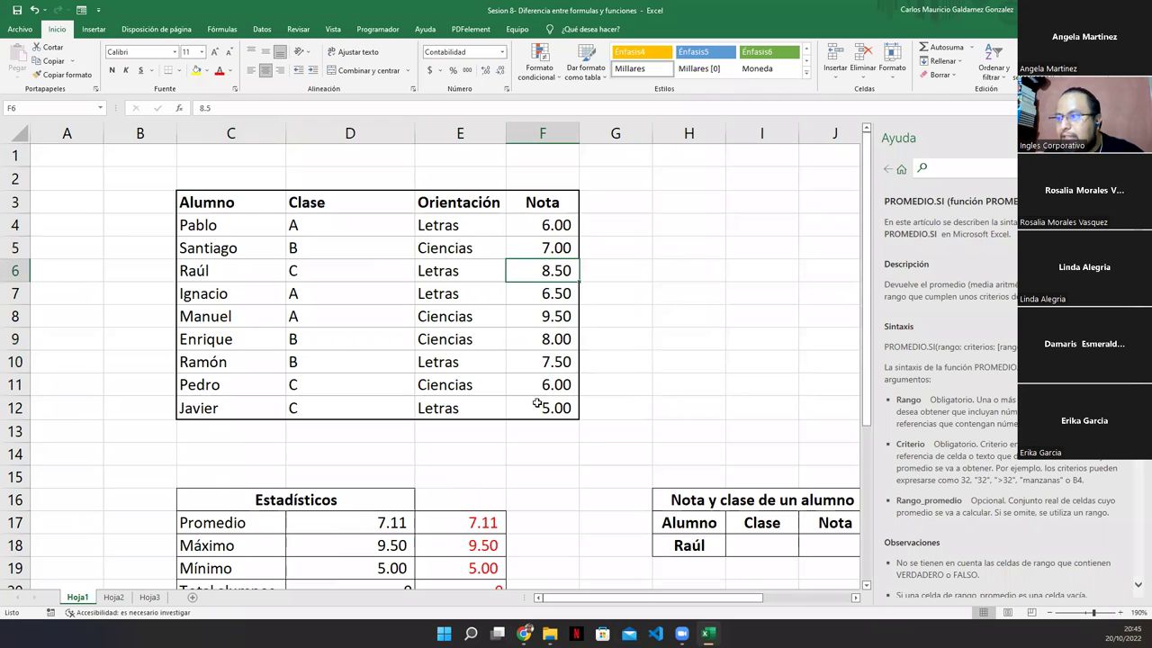
{"action": "left_click_drag", "start_coordinate": [532, 392], "coordinate": [532, 415], "text": "ctrl"}
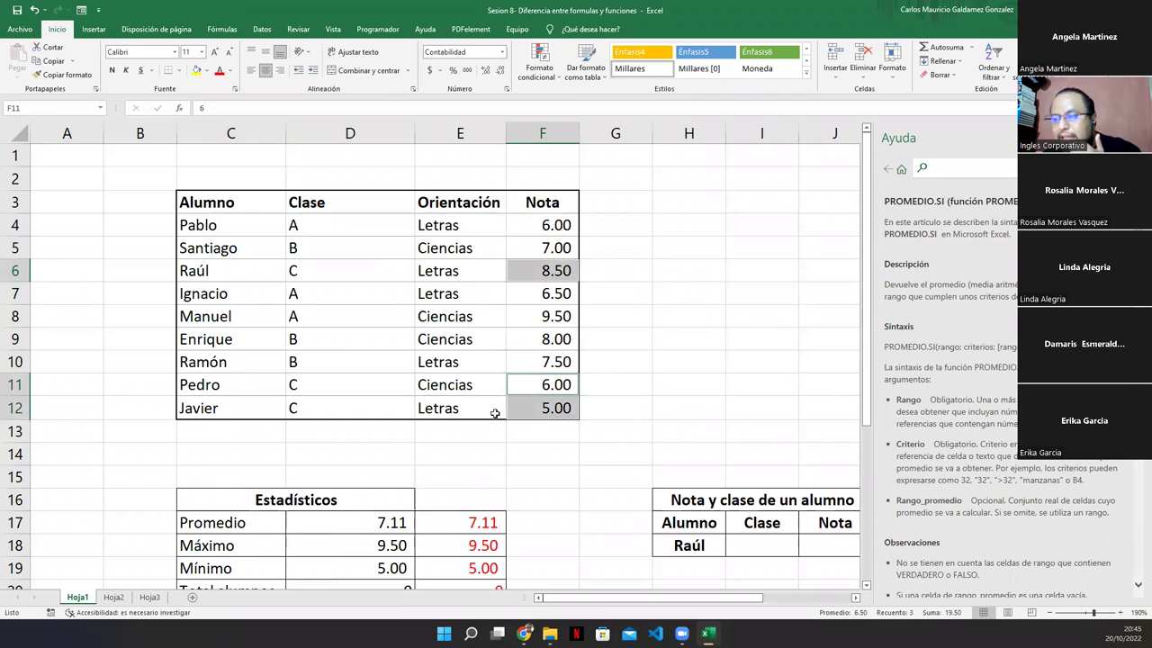
Review the arguments of the Letras formula in D23 as a model for the class averages, keeping it unedited
{"action": "scroll", "coordinate": [503, 423], "scroll_direction": "down", "scroll_amount": 5}
{"action": "left_click", "coordinate": [360, 410]}
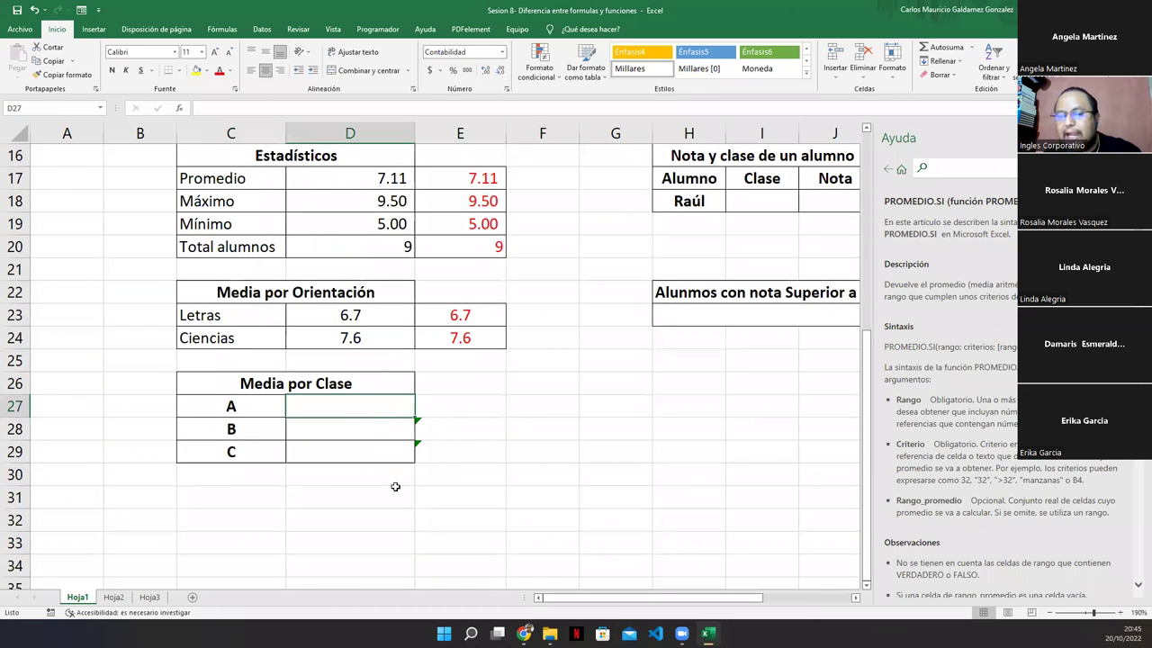
{"action": "left_click", "coordinate": [351, 314]}
{"action": "double_click", "coordinate": [358, 316]}
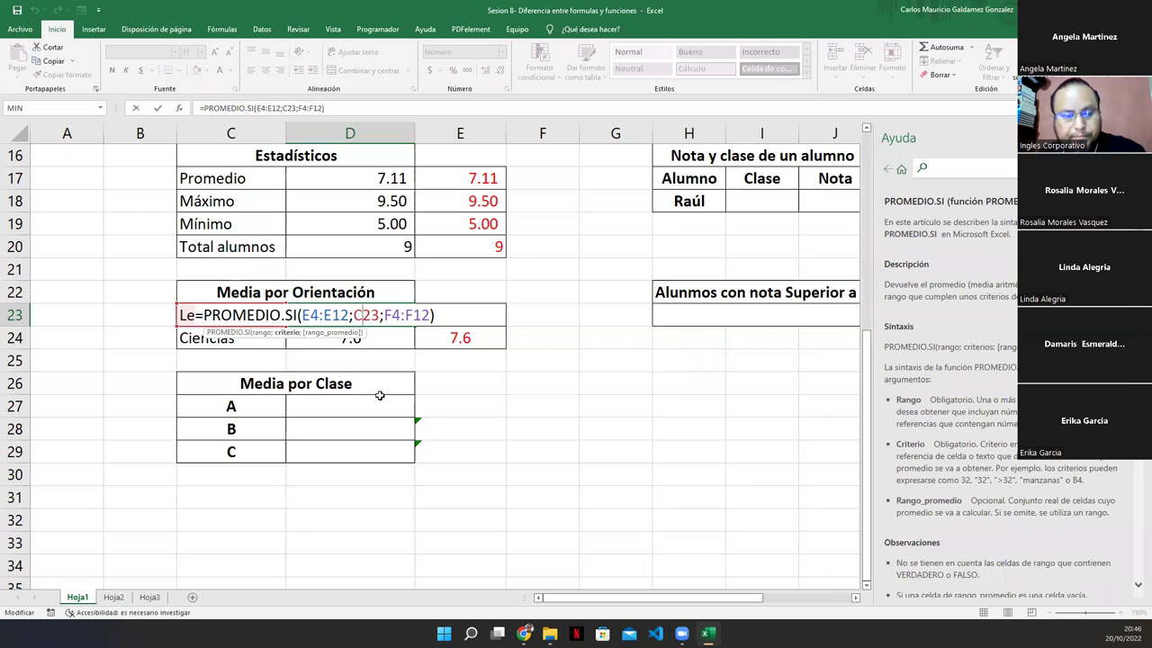
{"action": "key", "text": "ctrl+Return"}
Make the font of the Media por Clase check cells E27:E29 red
{"action": "left_click_drag", "start_coordinate": [441, 404], "coordinate": [442, 455]}
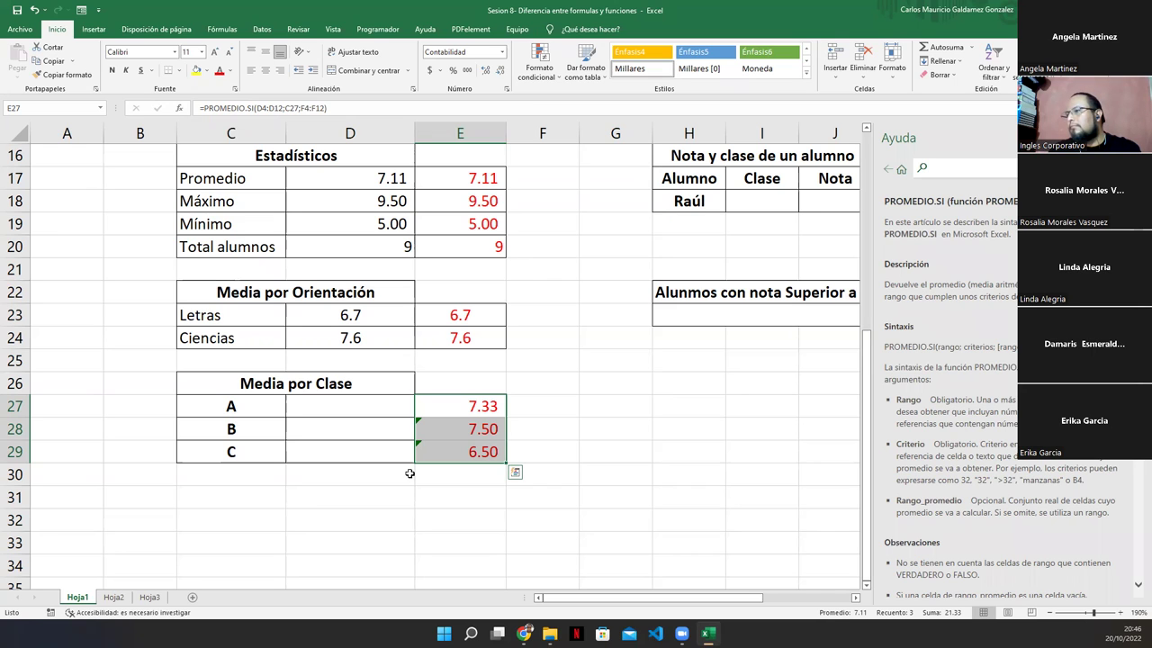
Correct the misspelled first word of the heading in H22 so it reads "Alumnos con nota Superior a 8"
{"action": "left_click", "coordinate": [659, 293]}
{"action": "double_click", "coordinate": [686, 292]}
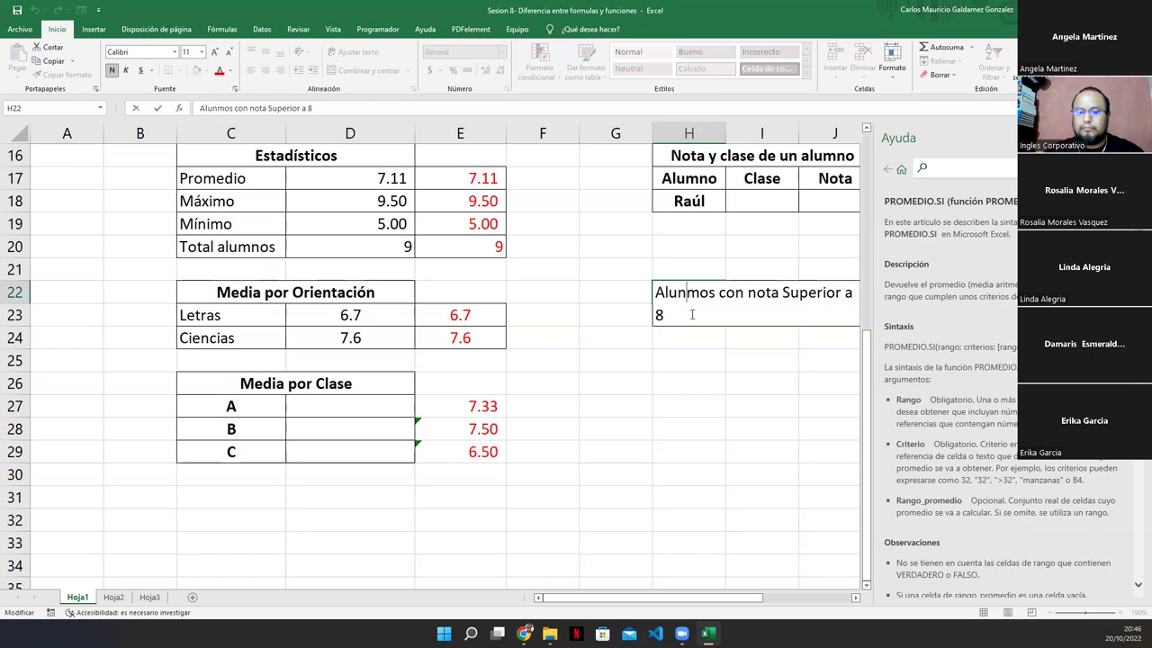
{"action": "key", "text": "End"}
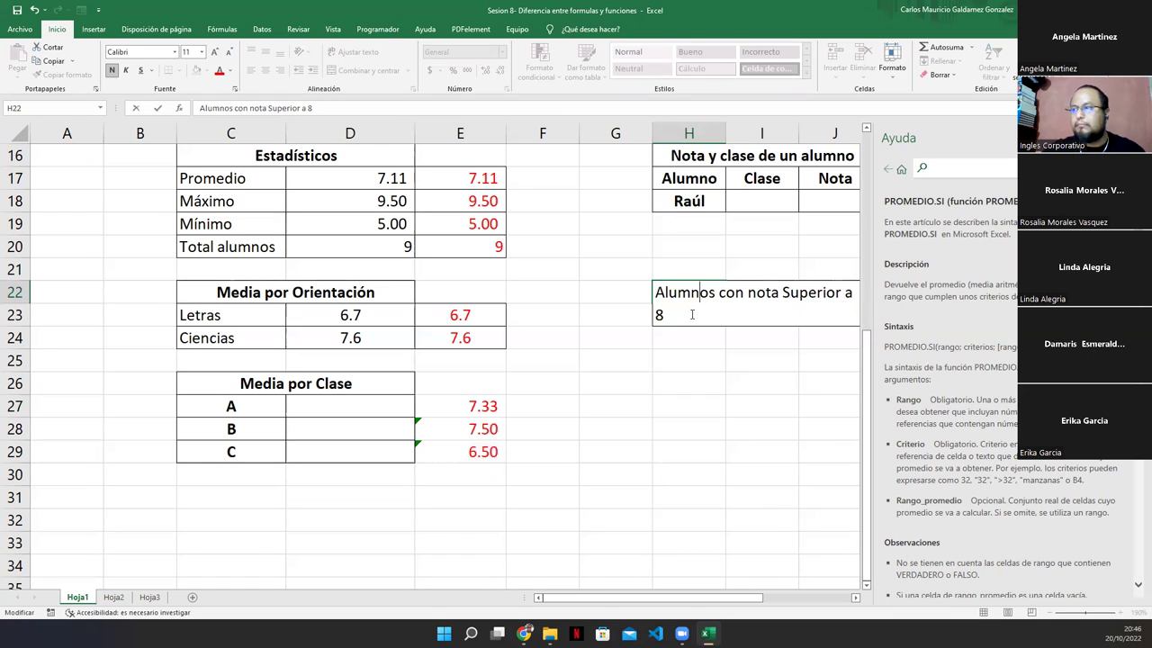
{"action": "key", "text": "Escape"}
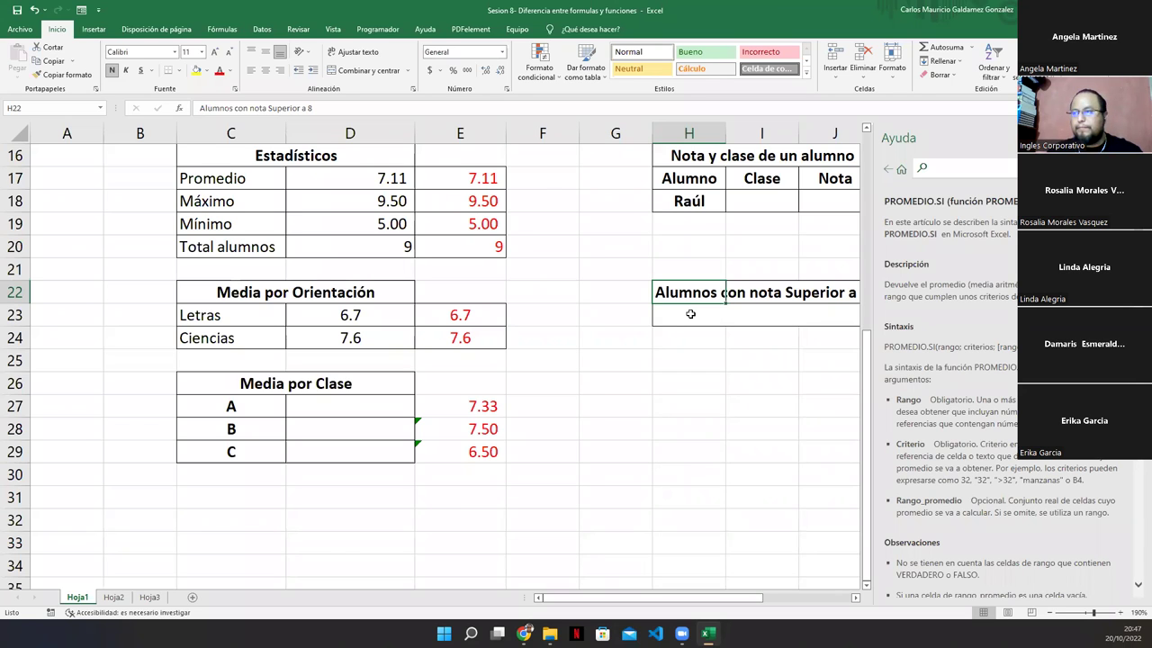
Review the PROMEDIO.SI formulas in E27 and D24 to compare their arguments, leaving both unedited
{"action": "left_click", "coordinate": [467, 430]}
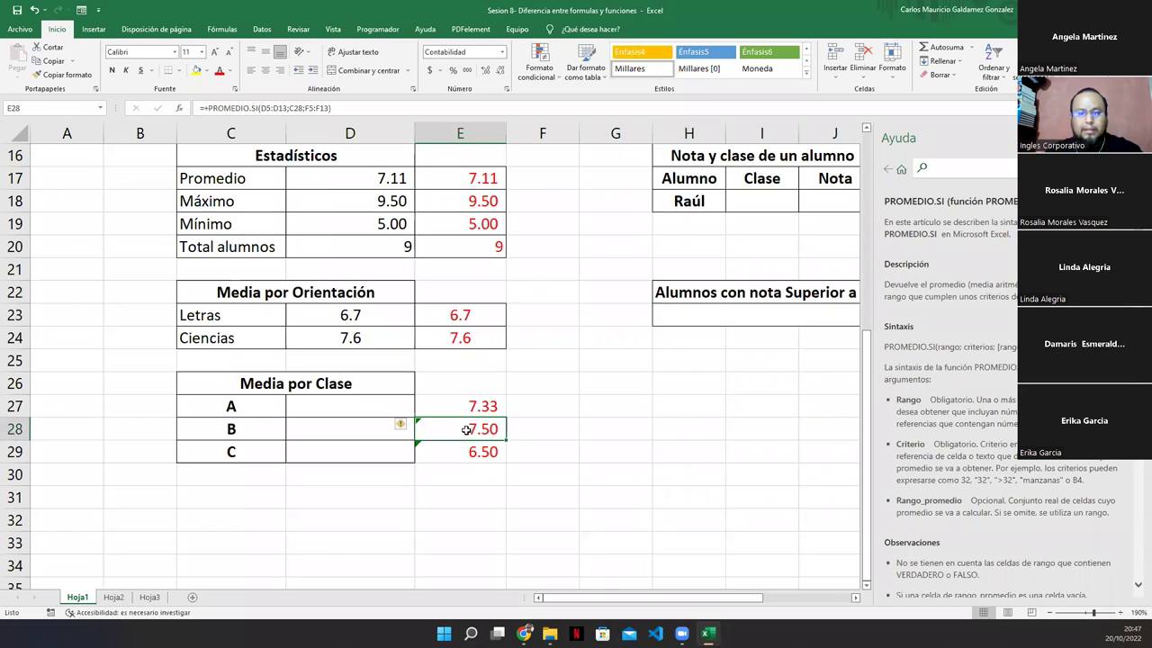
{"action": "left_click", "coordinate": [463, 406]}
{"action": "double_click", "coordinate": [462, 405]}
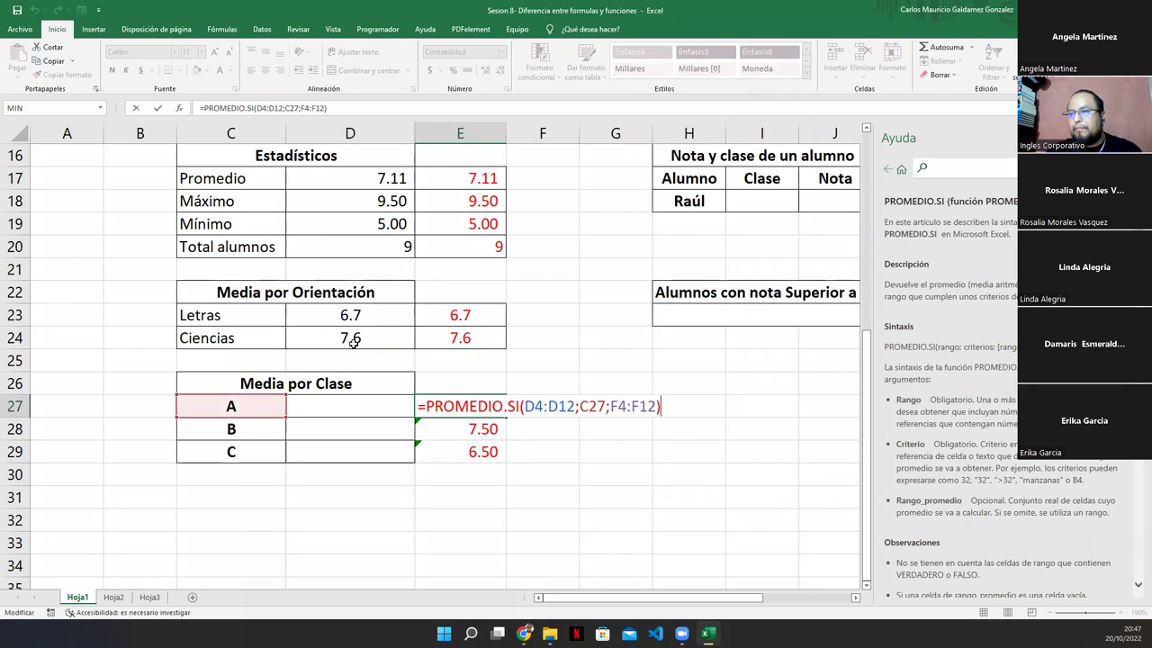
{"action": "left_click", "coordinate": [527, 407]}
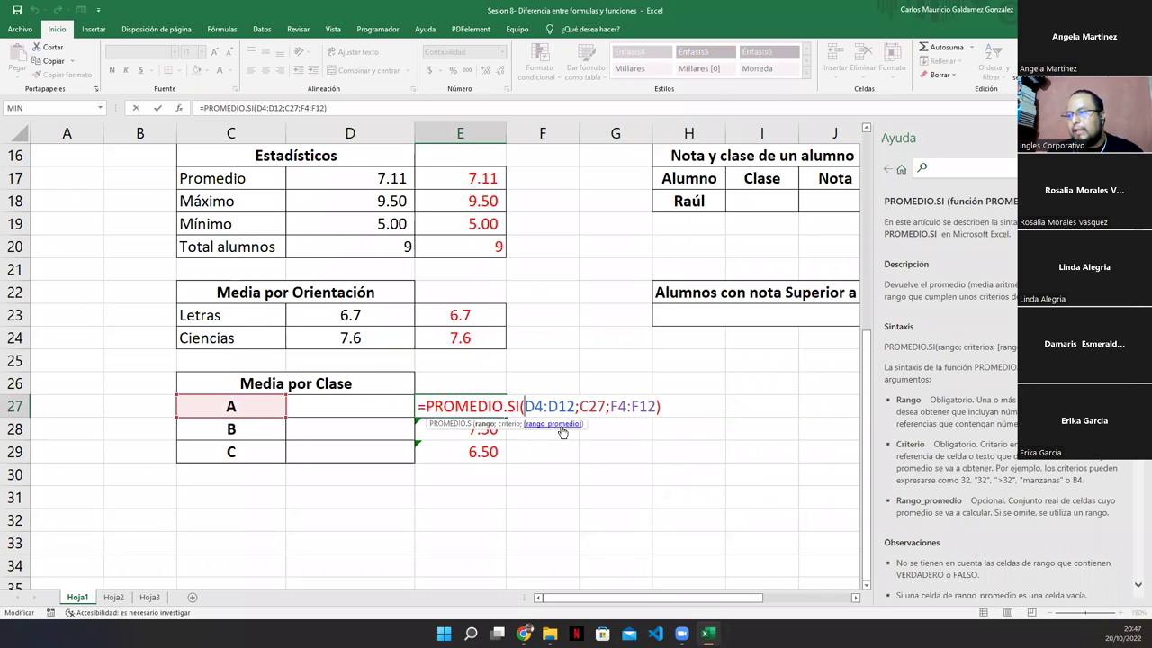
{"action": "key", "text": "Escape"}
{"action": "double_click", "coordinate": [350, 337]}
{"action": "key", "text": "Escape"}
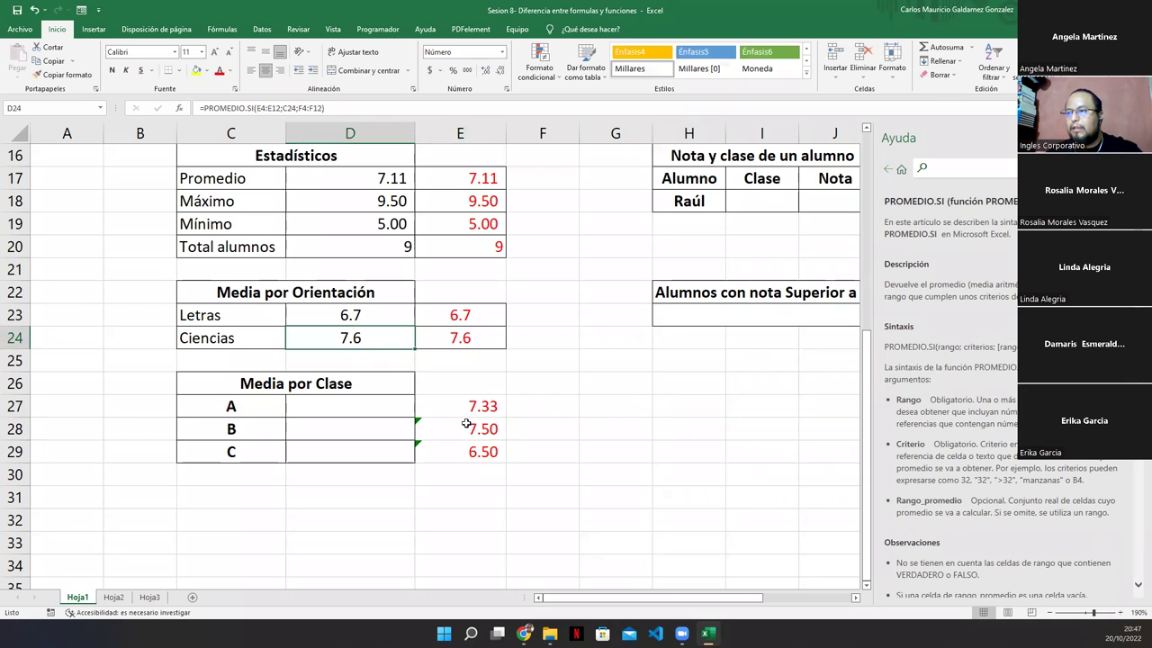
Trace the range and criterion arguments of the E27 formula to the Clase column and cell C27, and check the Nota column
{"action": "double_click", "coordinate": [468, 407]}
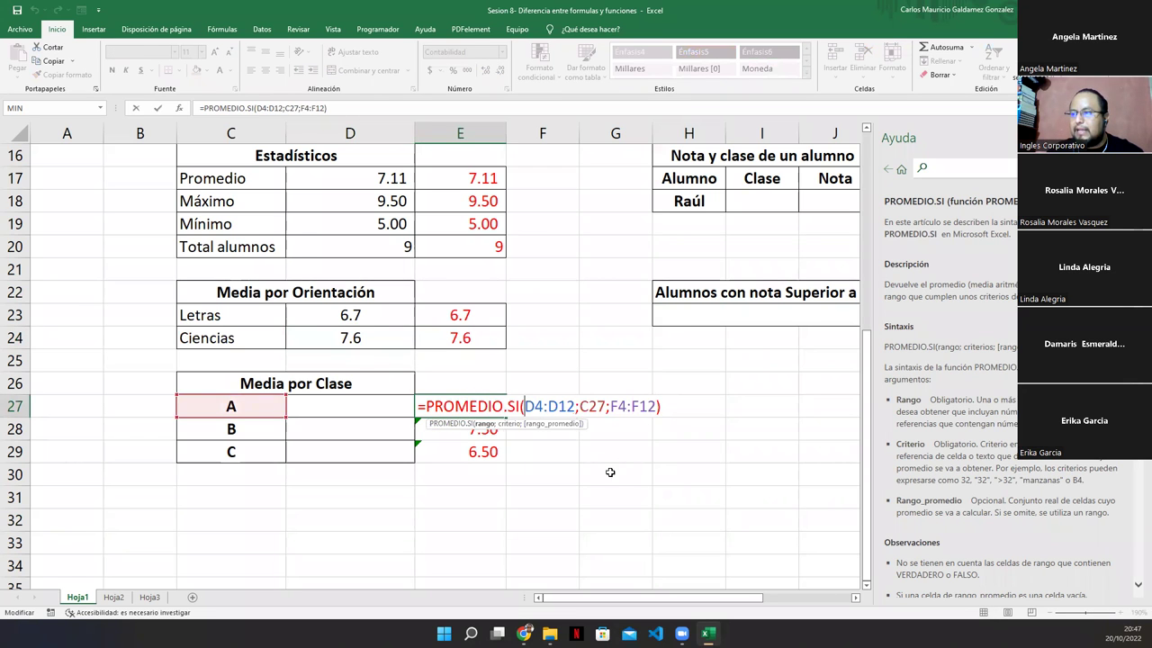
{"action": "scroll", "coordinate": [610, 472], "scroll_direction": "up", "scroll_amount": 5}
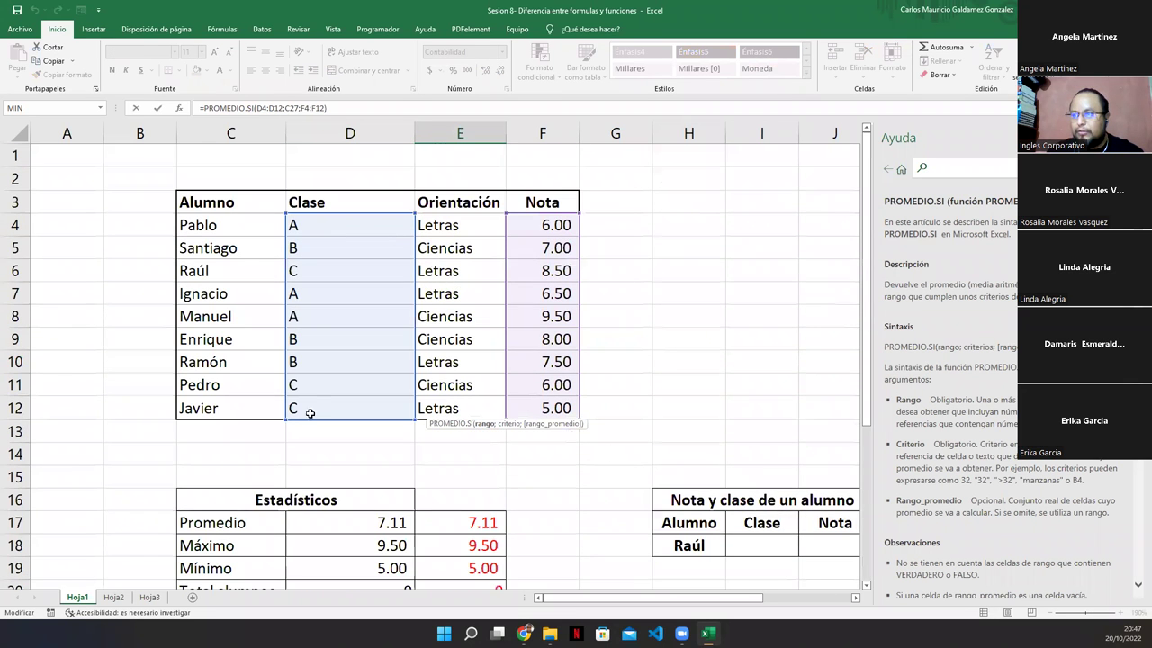
{"action": "scroll", "coordinate": [341, 432], "scroll_direction": "down", "scroll_amount": 7}
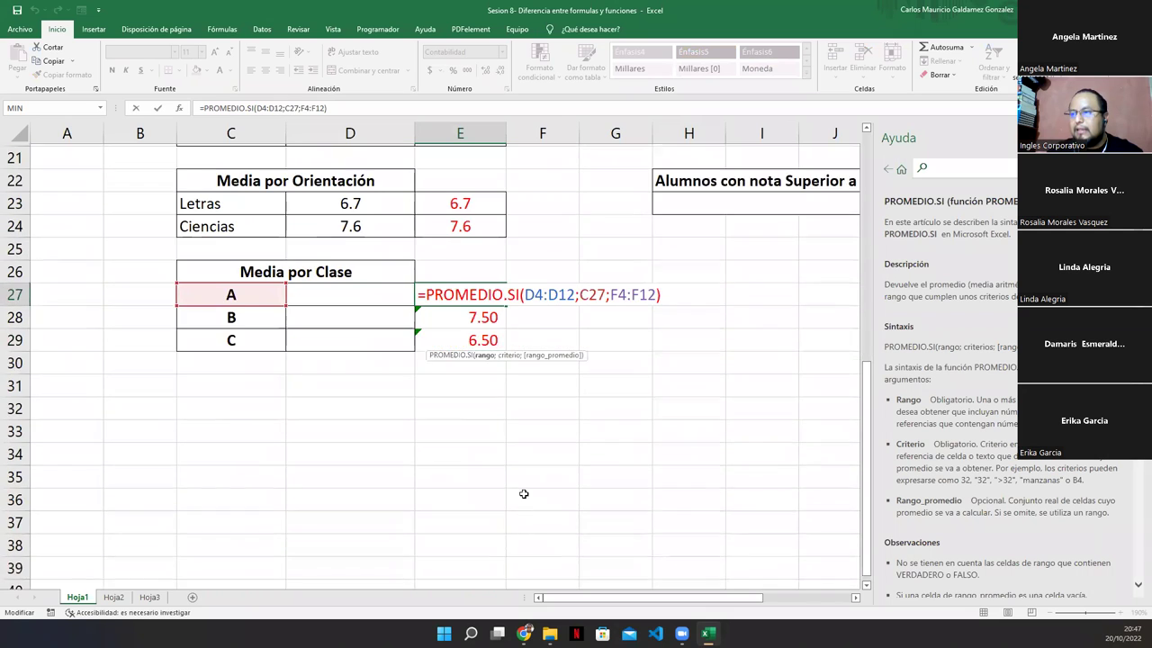
{"action": "scroll", "coordinate": [524, 494], "scroll_direction": "down", "scroll_amount": 1}
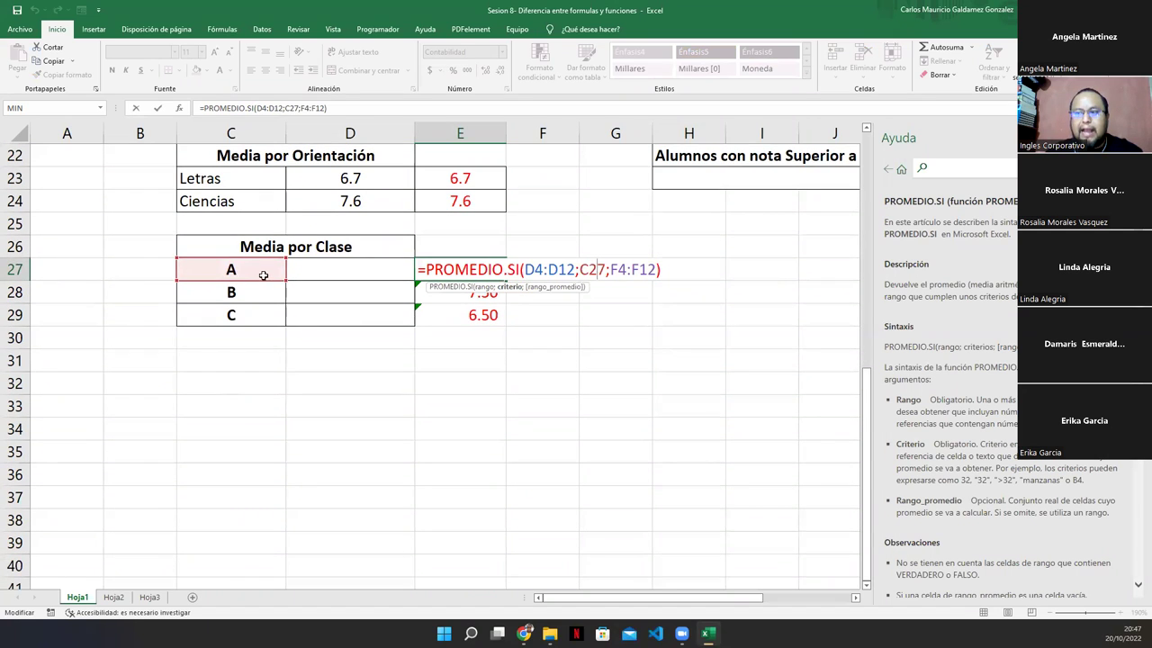
{"action": "scroll", "coordinate": [262, 274], "scroll_direction": "up", "scroll_amount": 7}
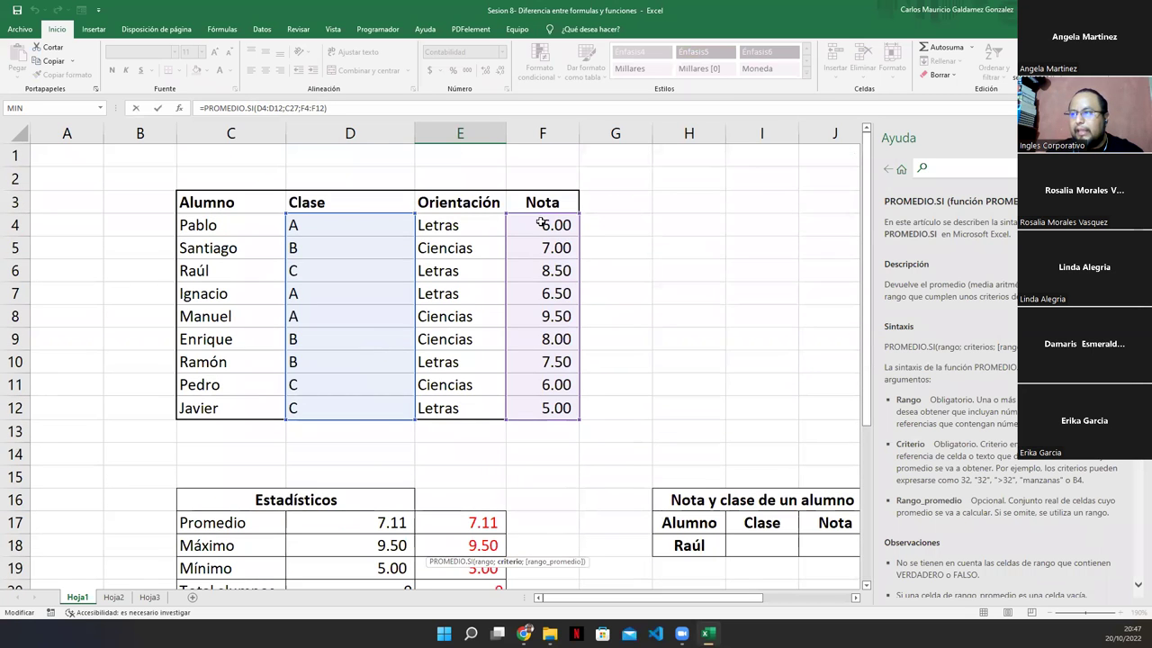
{"action": "left_click", "coordinate": [540, 223]}
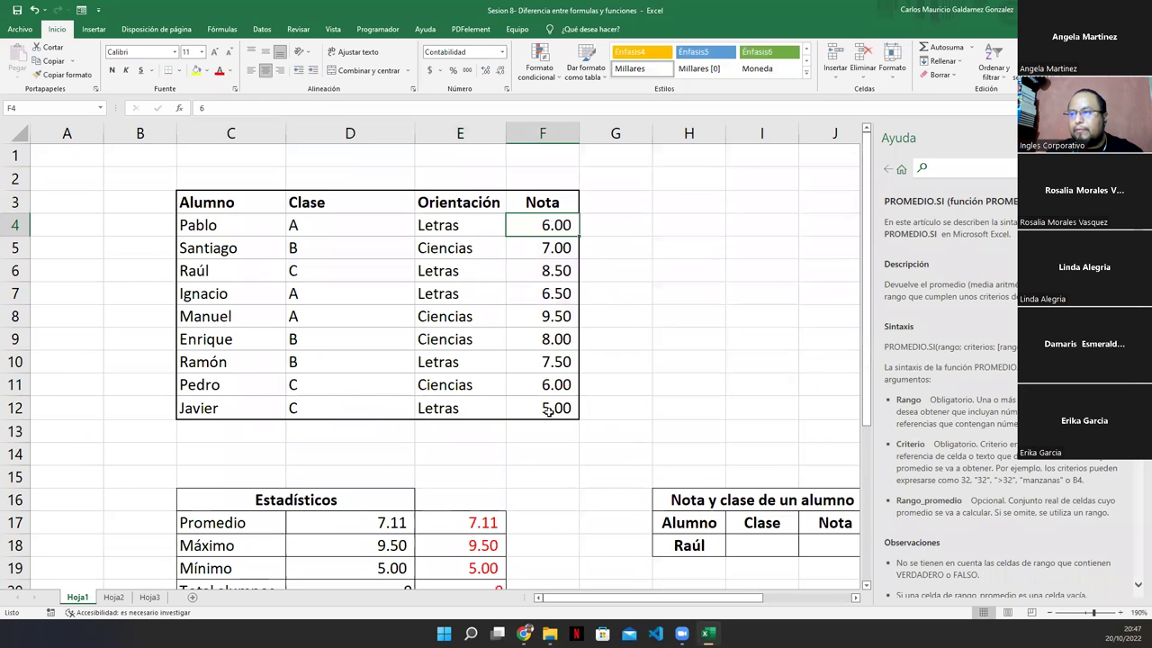
{"action": "scroll", "coordinate": [548, 410], "scroll_direction": "down", "scroll_amount": 5}
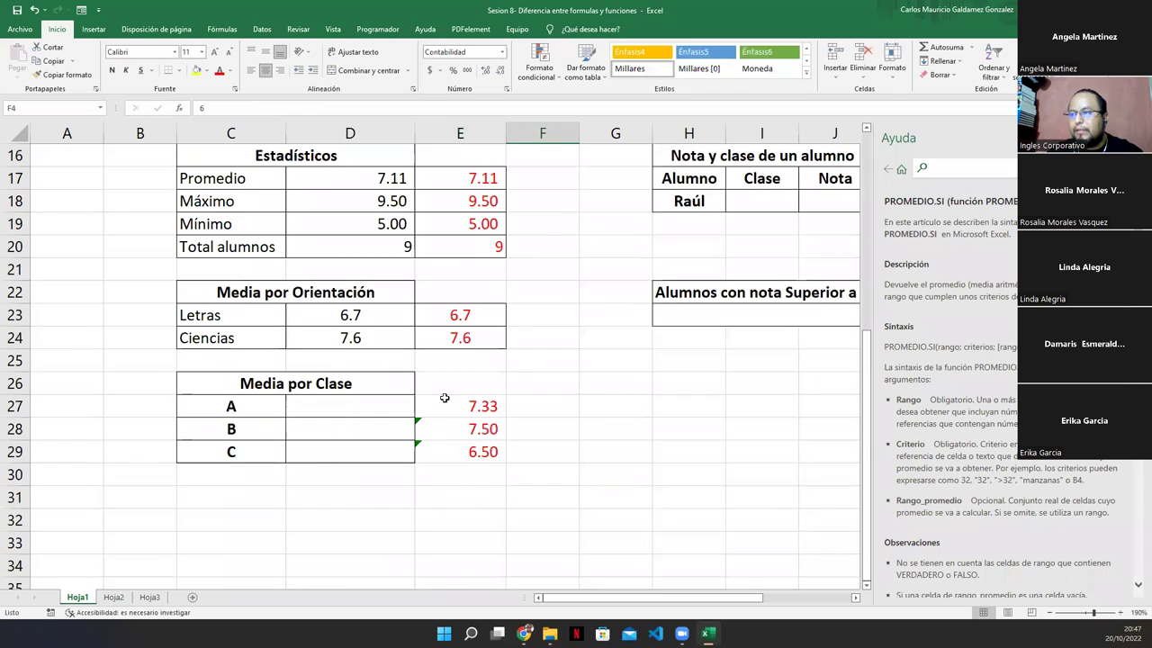
Review the rango_promedio argument F4:F12 in the E27 formula and close the cell with its formula intact
{"action": "double_click", "coordinate": [444, 398]}
{"action": "left_click", "coordinate": [612, 406]}
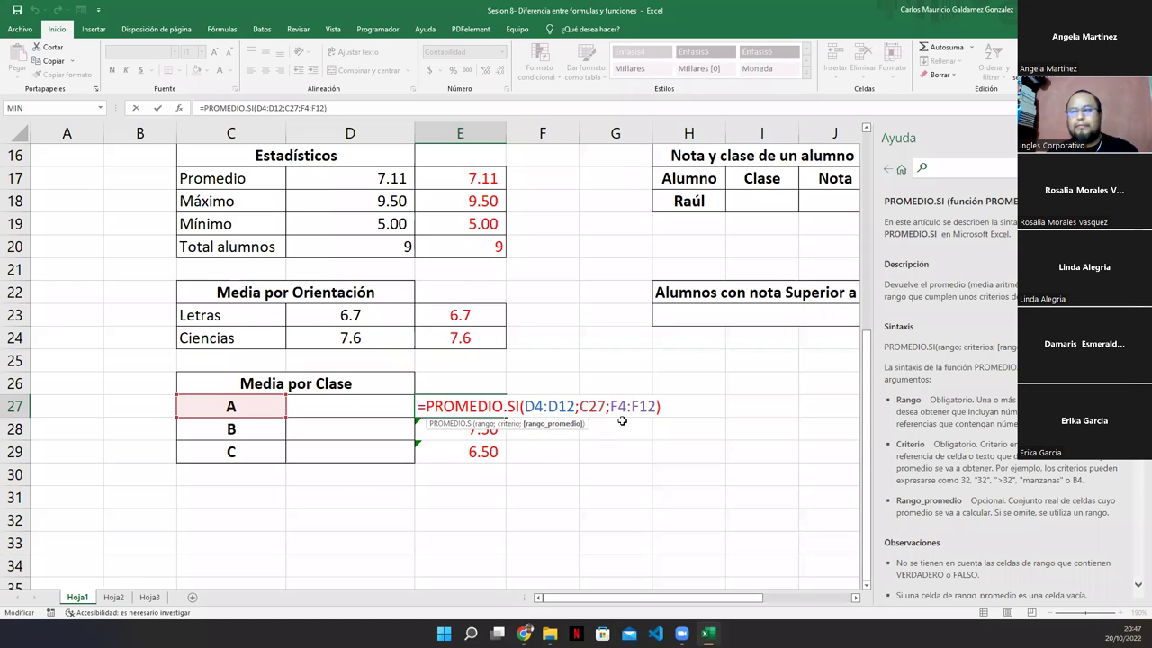
{"action": "left_click", "coordinate": [396, 446]}
{"action": "key", "text": "BackSpace"}
{"action": "key", "text": "BackSpace"}
{"action": "key", "text": "BackSpace"}
{"action": "key", "text": "Return"}
{"action": "key", "text": "Return"}
{"action": "key", "text": "Return"}
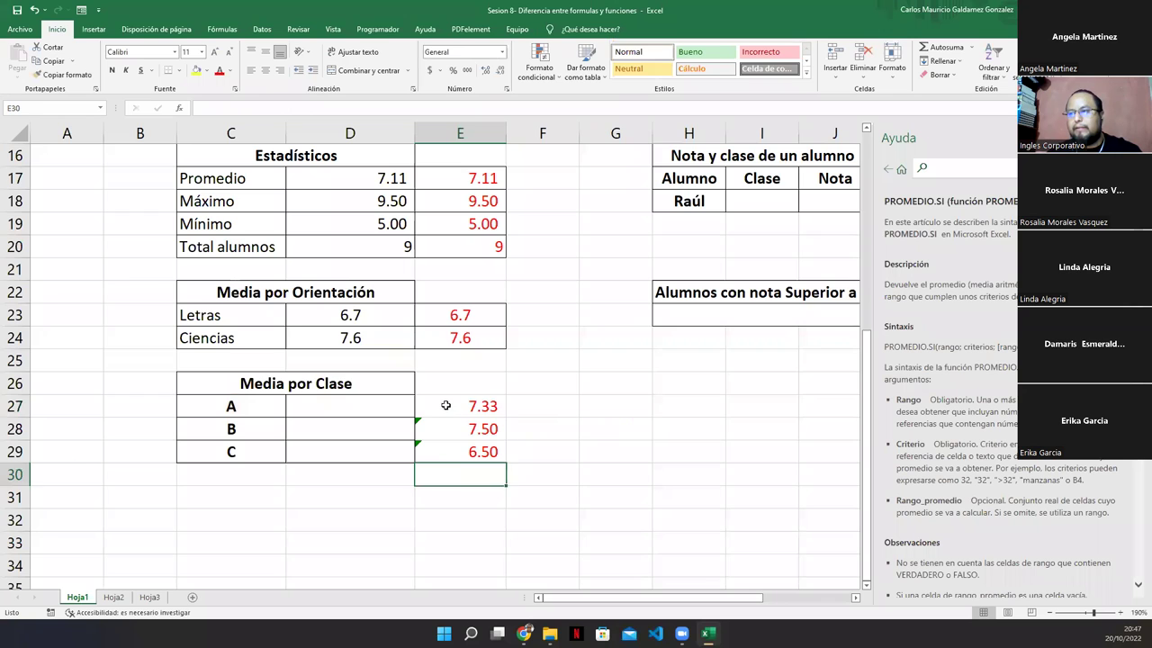
Try to copy the class average formulas from E27:E29 into D27:D29
{"action": "left_click", "coordinate": [445, 406]}
{"action": "left_click", "coordinate": [460, 448], "text": "shift"}
{"action": "key", "text": "ctrl+c"}
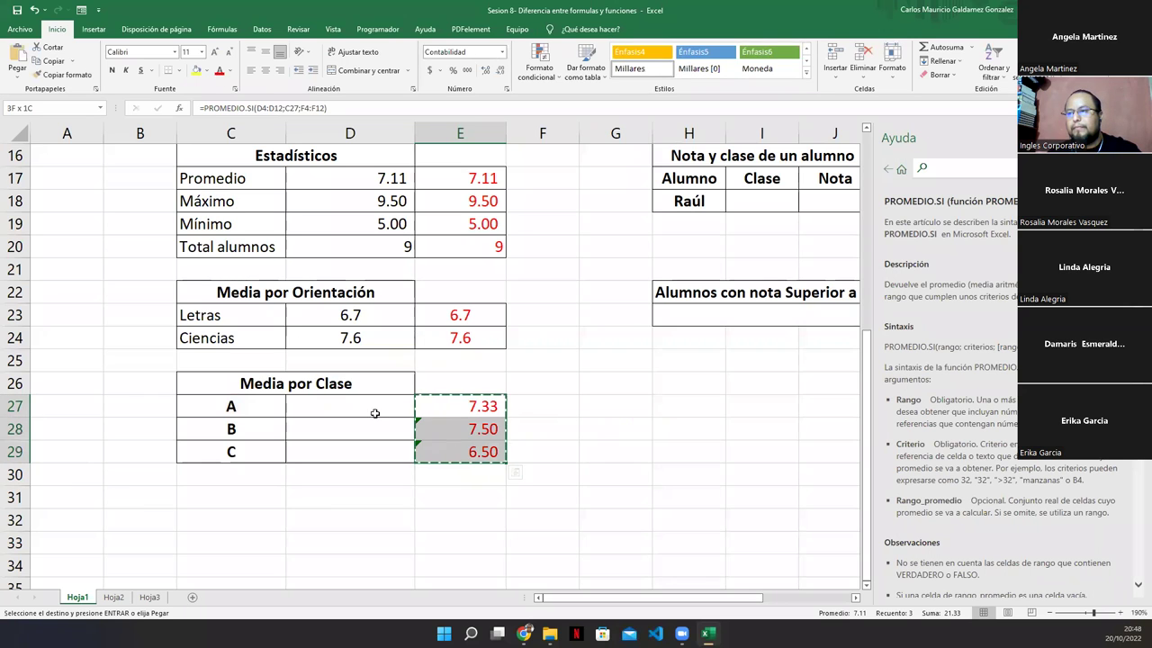
{"action": "left_click", "coordinate": [374, 413]}
{"action": "key", "text": "ctrl+v"}
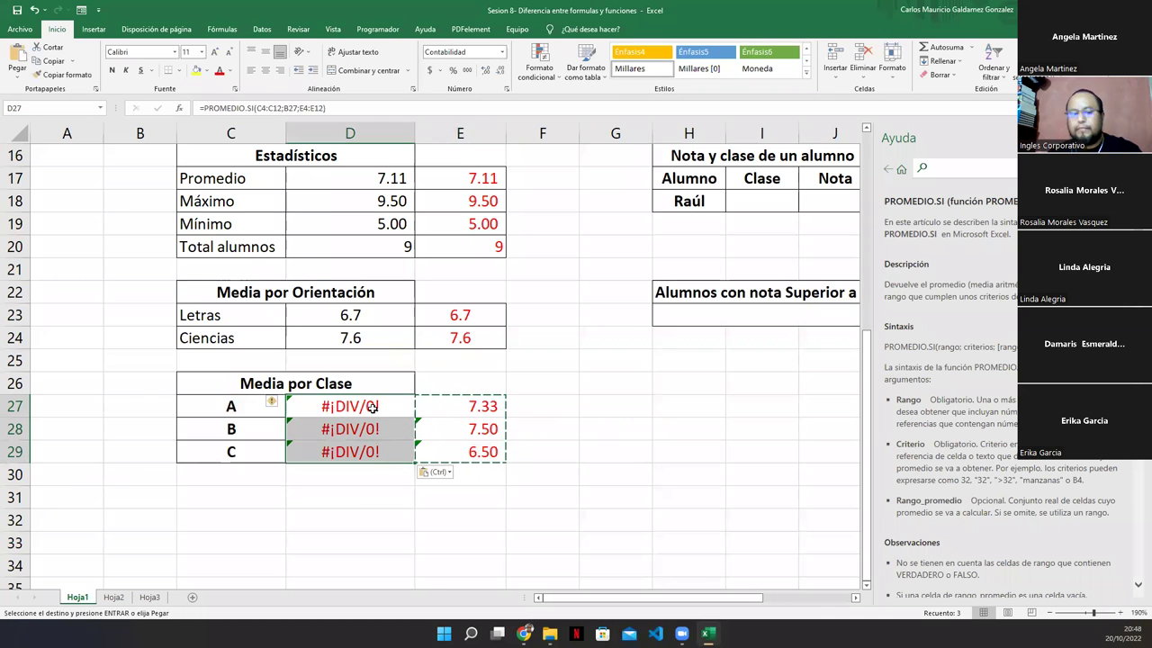
{"action": "key", "text": "ctrl+z"}
Try to move the class average formulas from E27:E29 into D27:D29
{"action": "left_click_drag", "start_coordinate": [435, 405], "coordinate": [382, 450]}
{"action": "left_click", "coordinate": [457, 453]}
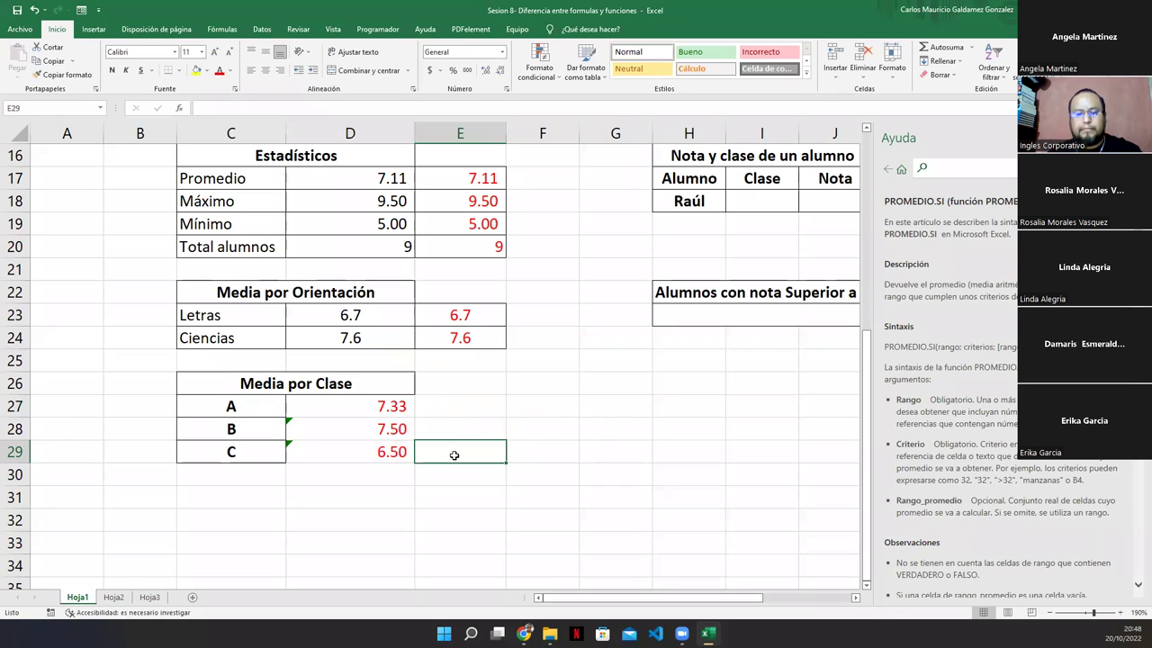
{"action": "key", "text": "ctrl+z"}
{"action": "left_click", "coordinate": [457, 454]}
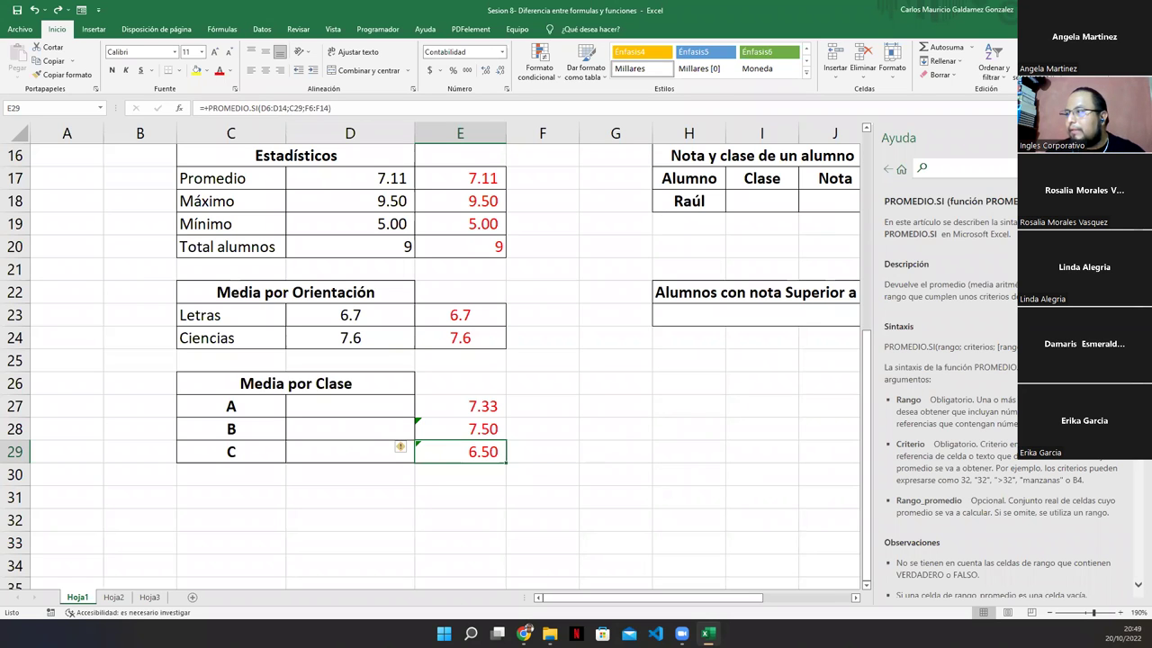
Close the help pane and examine the Alumno list, the lookup cells H18:J18 and the BUSCARV formula in L18
{"action": "left_click", "coordinate": [1129, 137]}
{"action": "scroll", "coordinate": [897, 319], "scroll_direction": "up", "scroll_amount": 5}
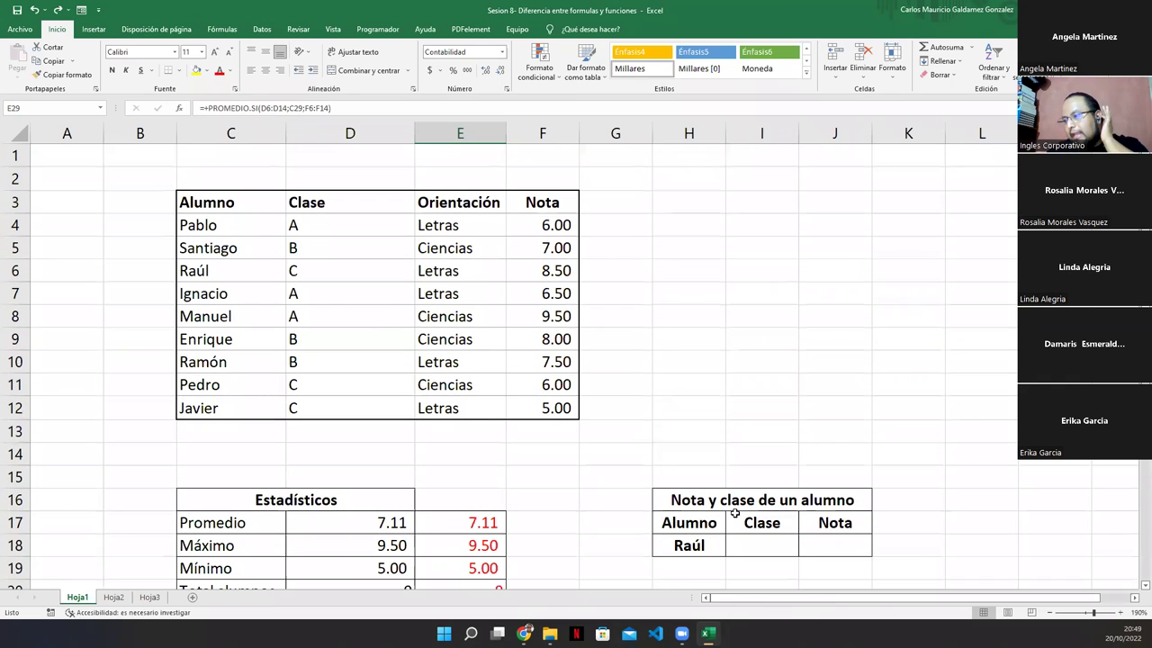
{"action": "left_click", "coordinate": [704, 543]}
{"action": "left_click_drag", "start_coordinate": [193, 222], "coordinate": [198, 407]}
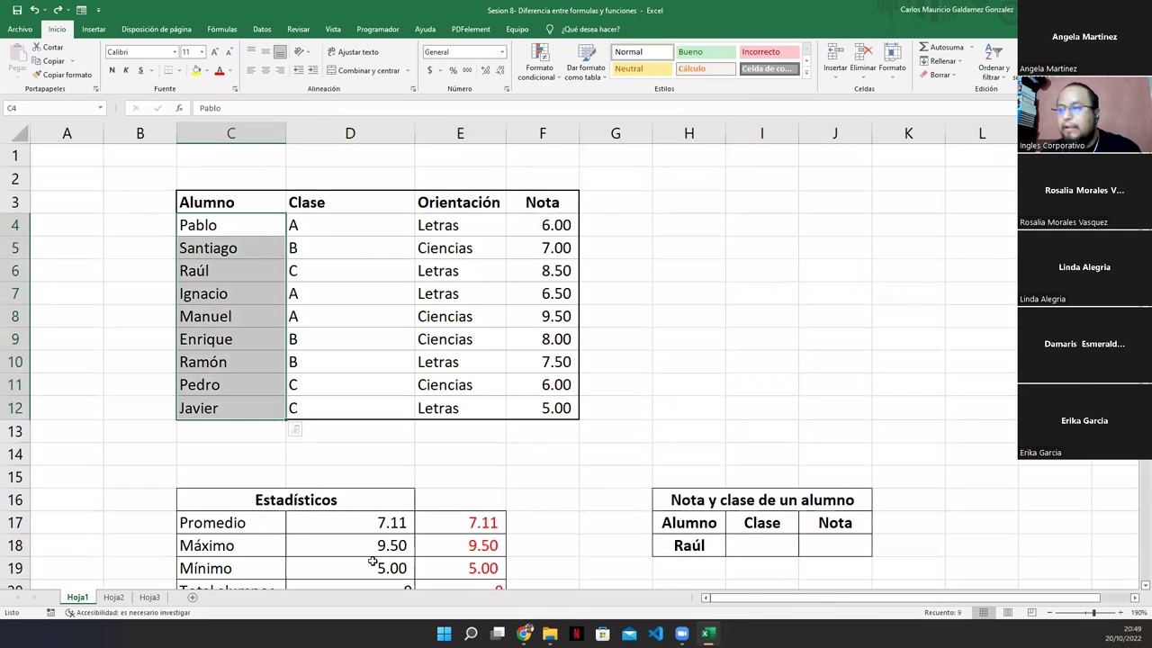
{"action": "left_click", "coordinate": [678, 546]}
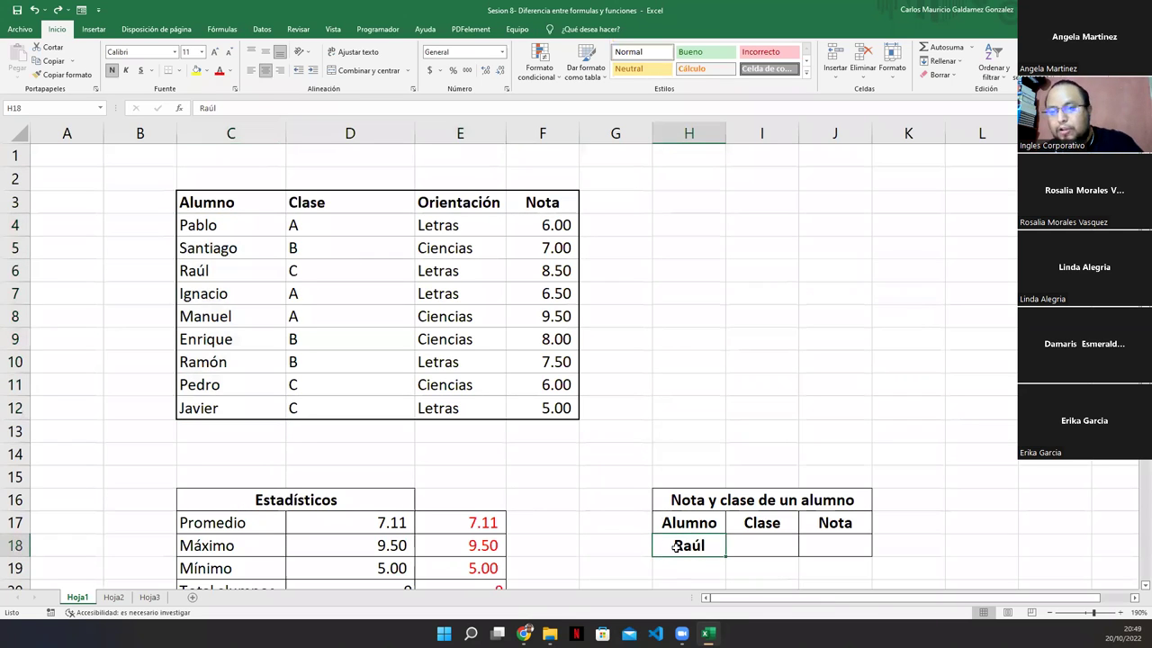
{"action": "left_click_drag", "start_coordinate": [776, 547], "coordinate": [812, 540]}
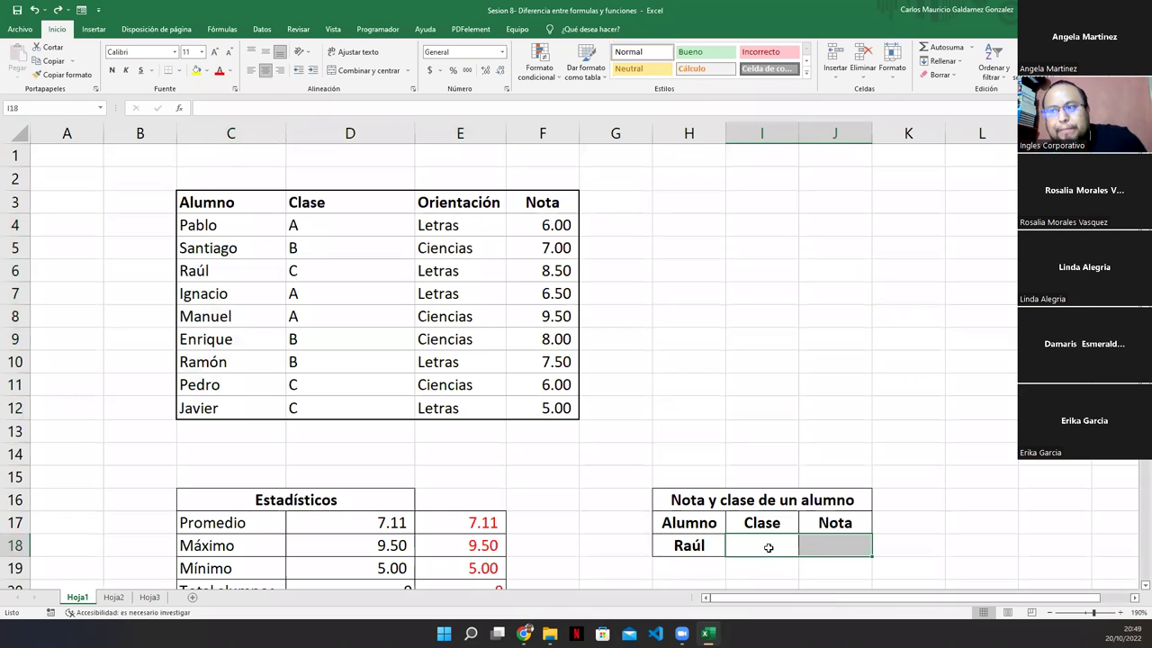
{"action": "left_click", "coordinate": [855, 546]}
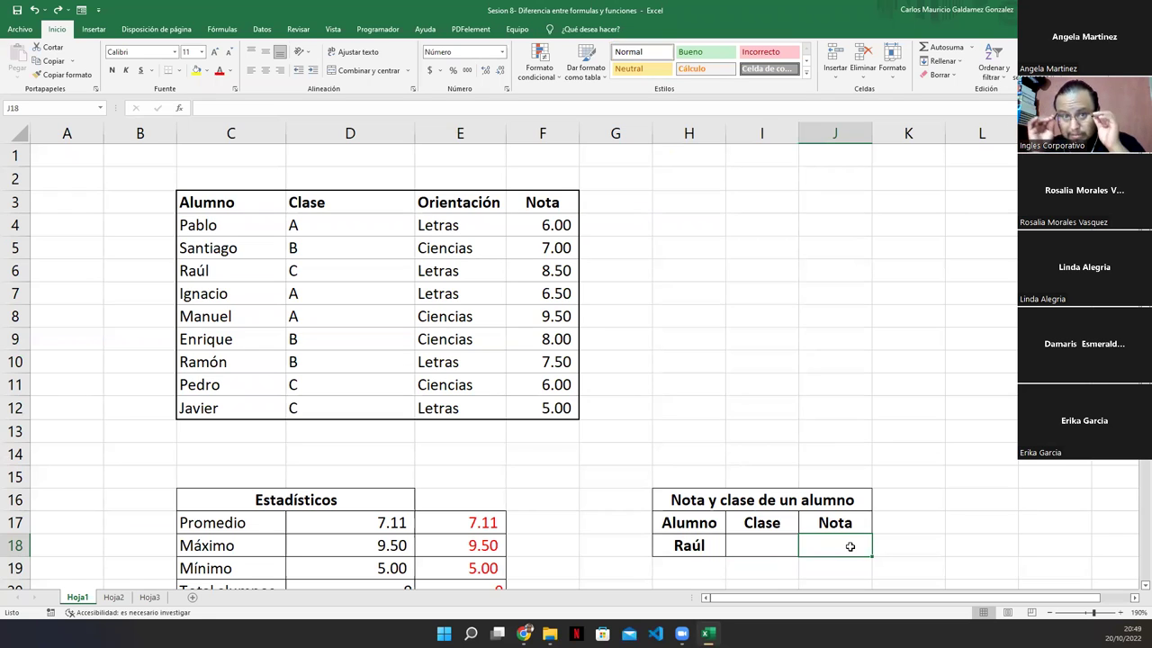
{"action": "left_click", "coordinate": [943, 547]}
{"action": "left_click", "coordinate": [979, 544]}
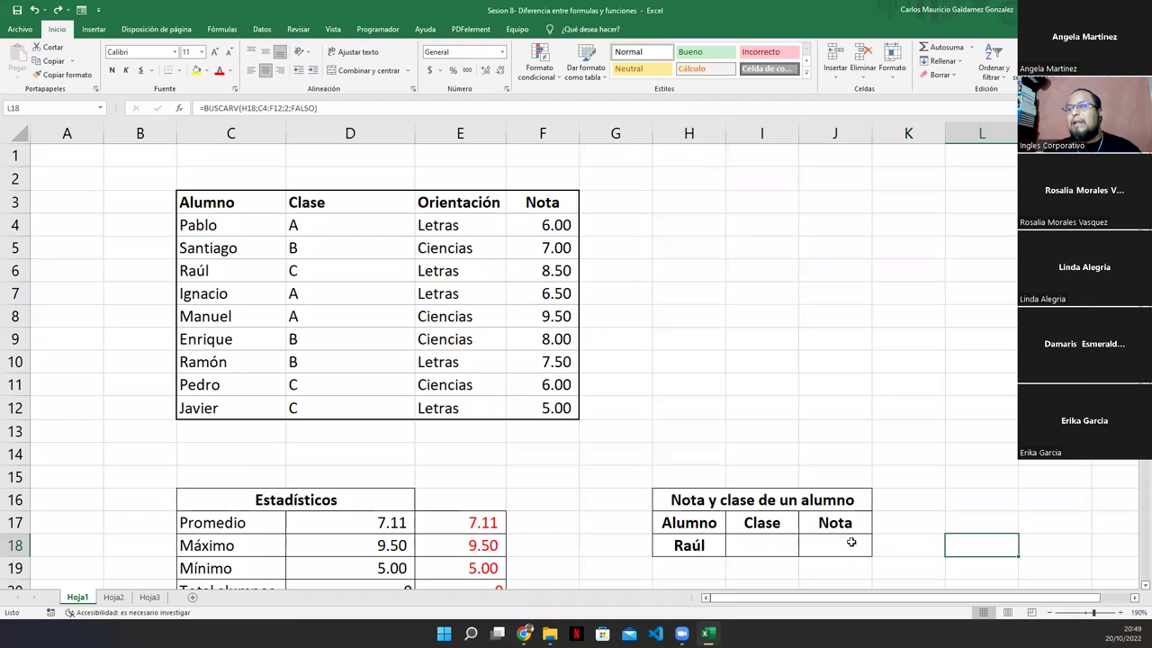
Start a BUSCARV formula in the Clase cell I18 and open the function's help article
{"action": "left_click", "coordinate": [756, 545]}
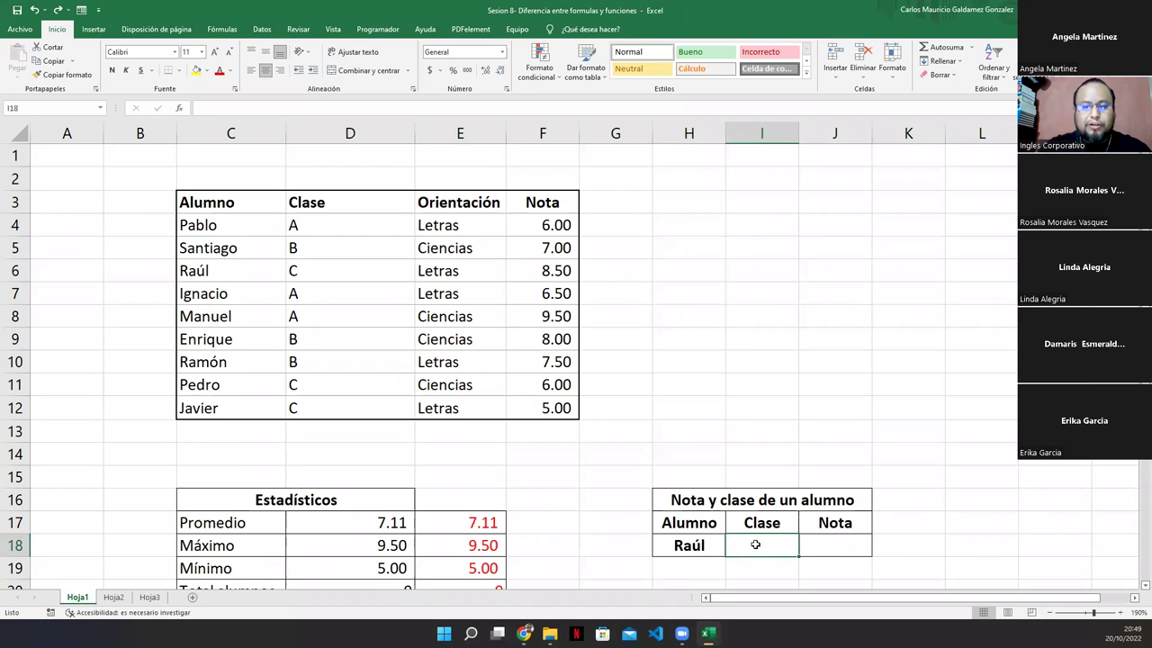
{"action": "type", "text": "=buscarv"}
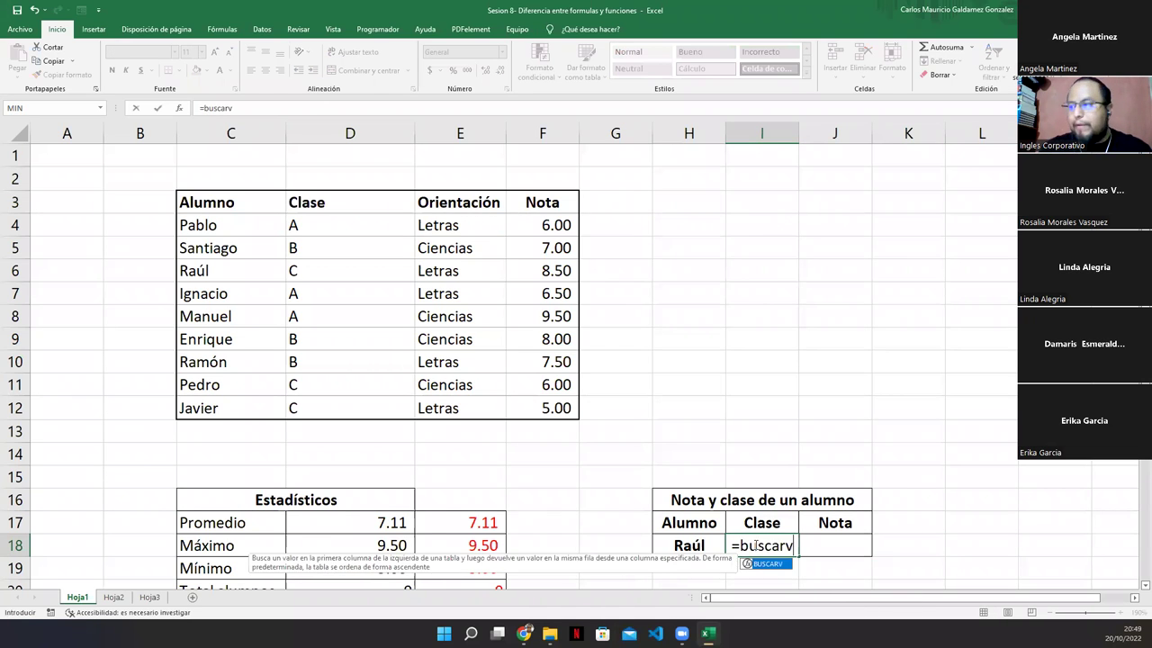
{"action": "key", "text": "Tab"}
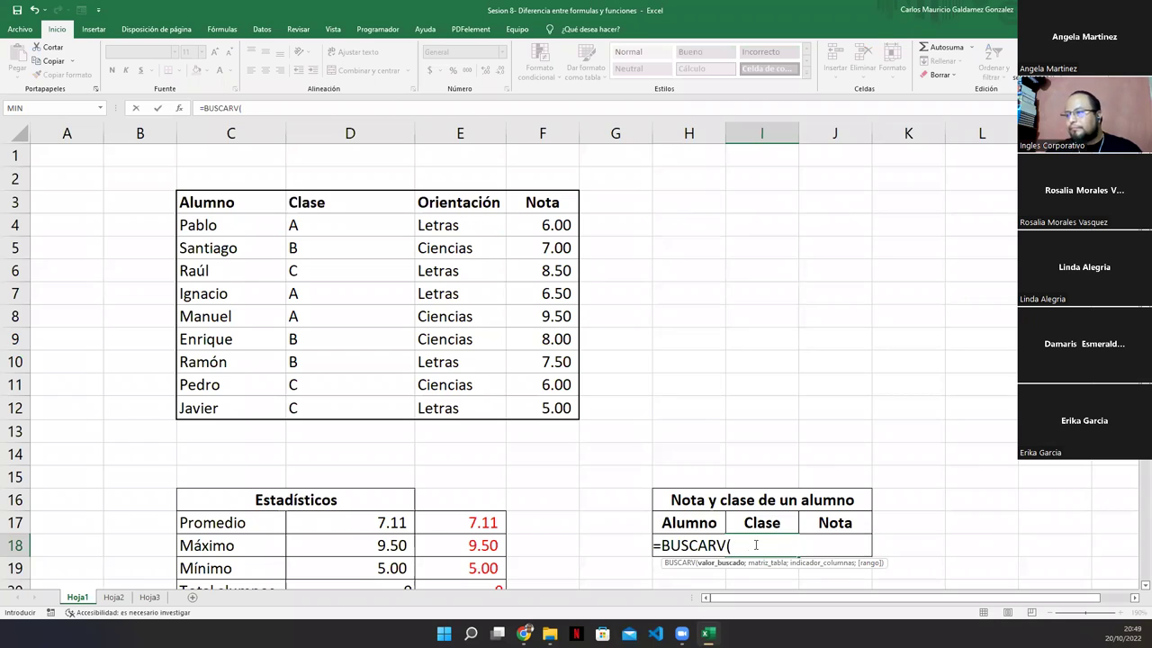
{"action": "left_click", "coordinate": [686, 571]}
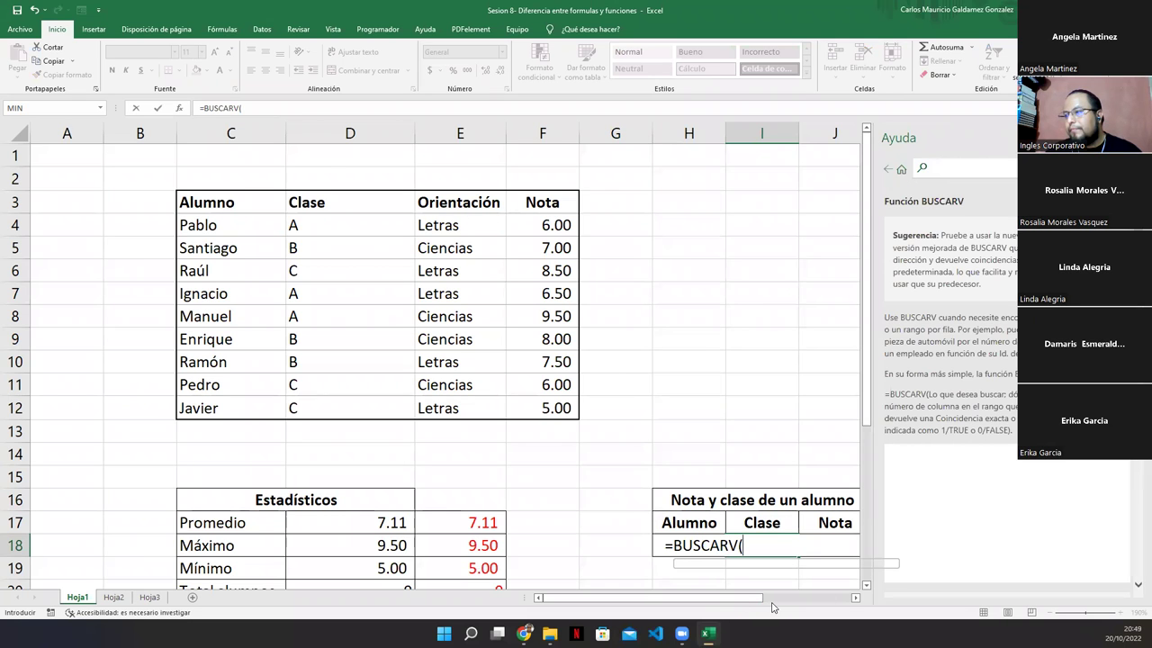
{"action": "left_click", "coordinate": [854, 598]}
{"action": "left_click", "coordinate": [855, 599]}
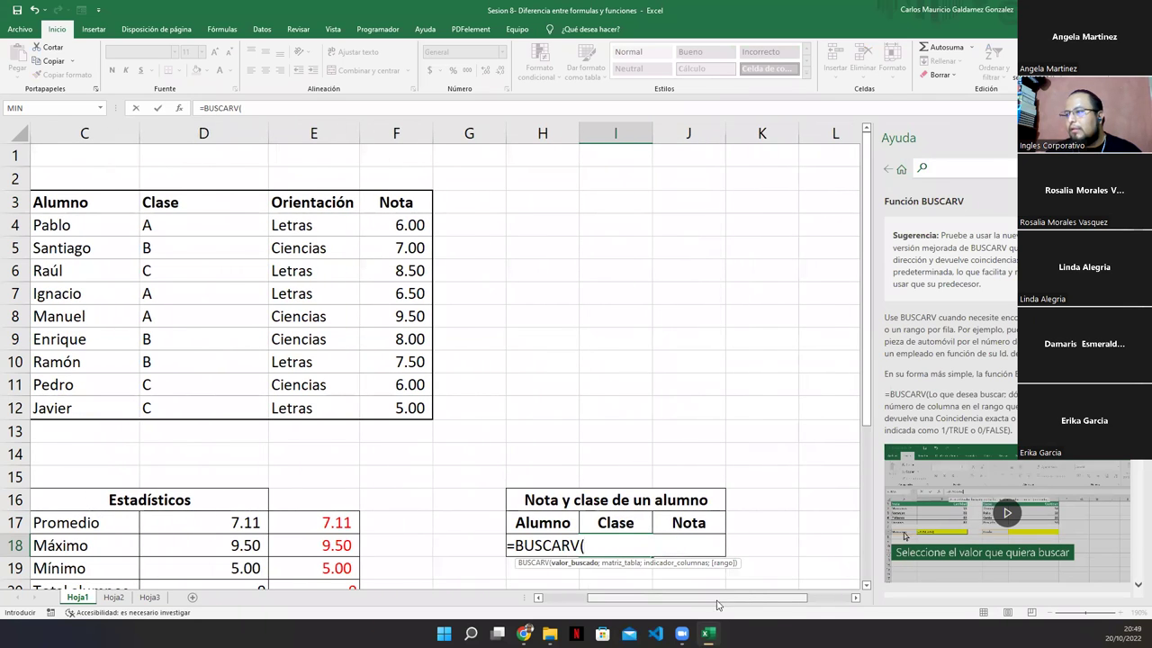
{"action": "left_click_drag", "start_coordinate": [736, 601], "coordinate": [714, 601]}
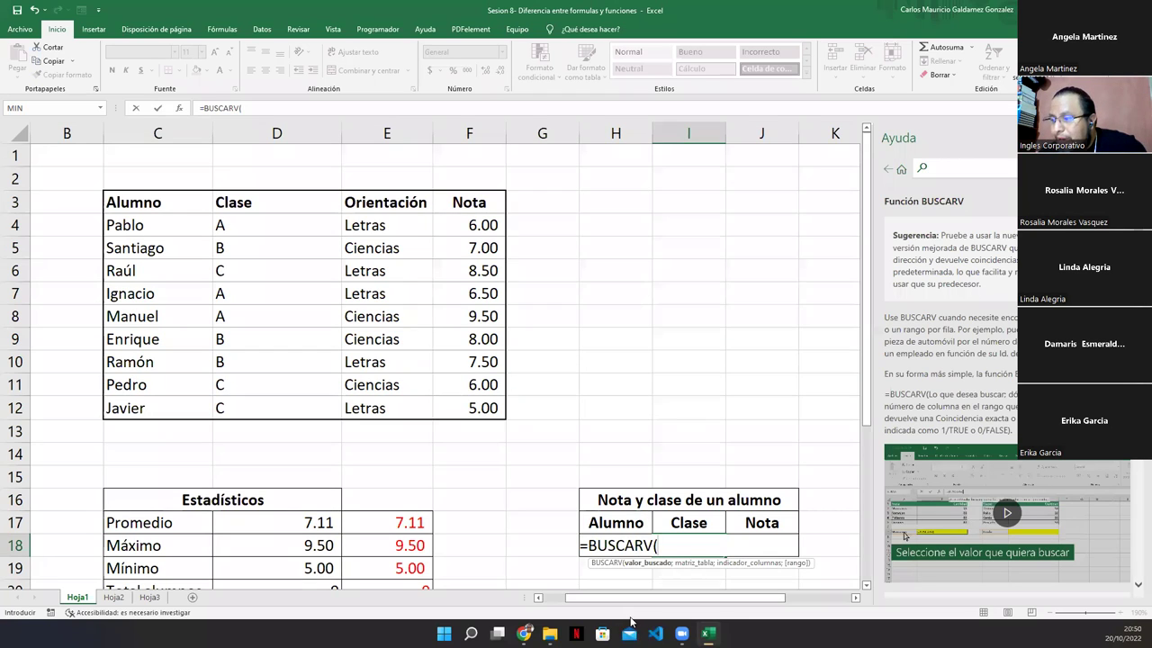
Give the BUSCARV formula H18 as the lookup value and C4:F12 as the table range
{"action": "left_click", "coordinate": [599, 521]}
{"action": "key", "text": "Down"}
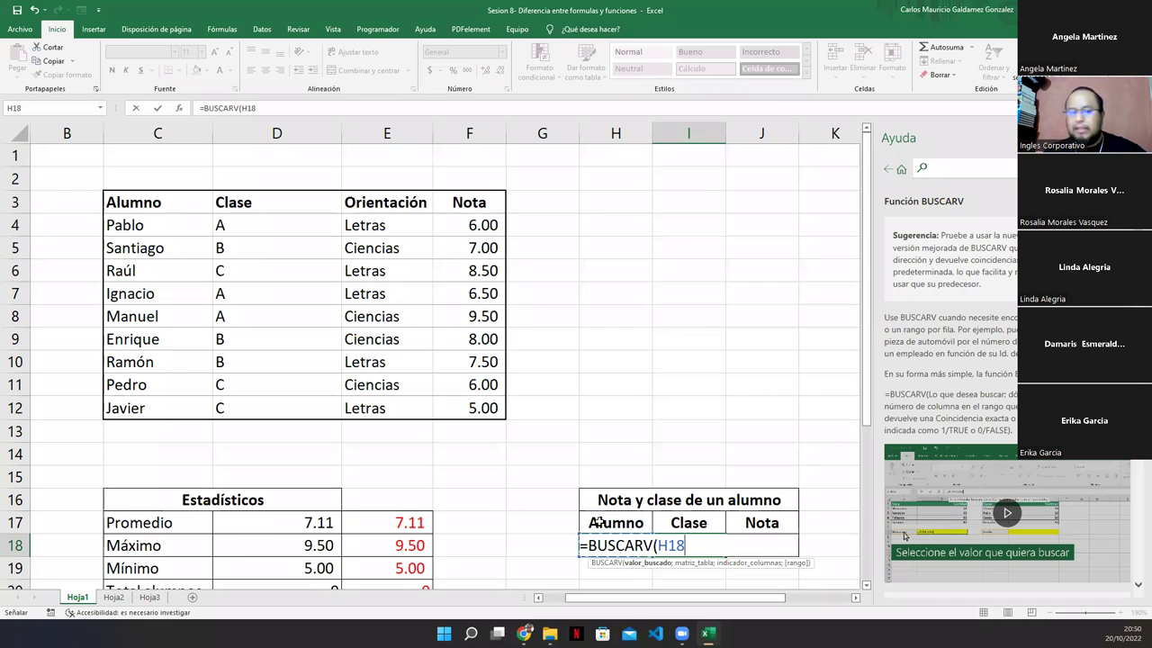
{"action": "type", "text": ";"}
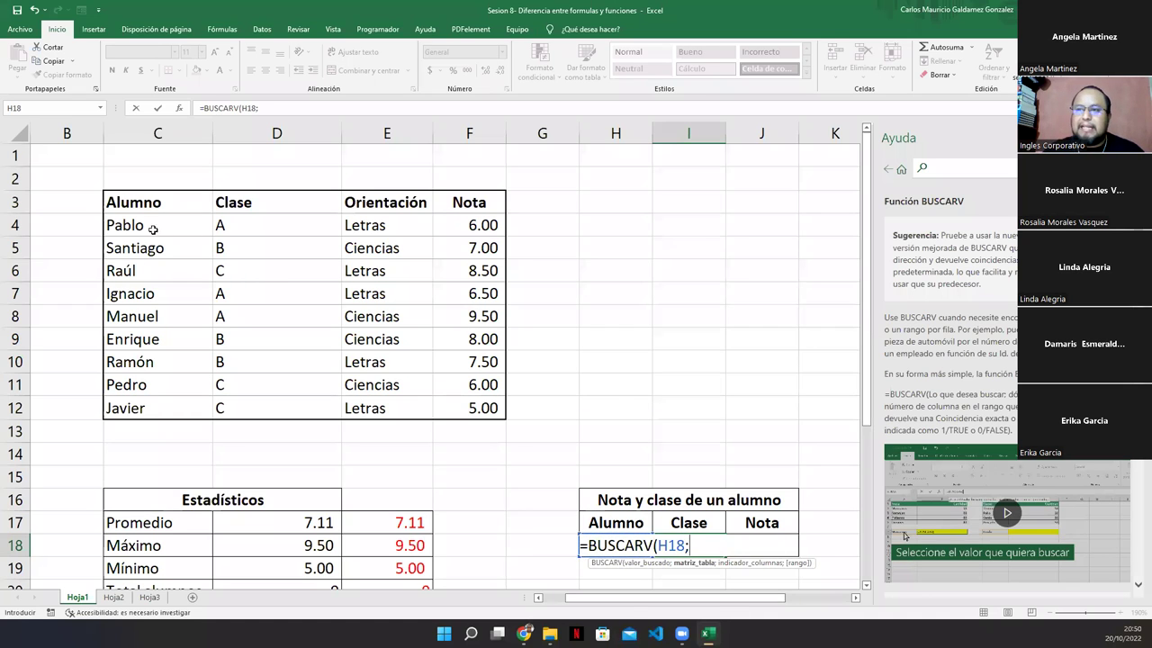
{"action": "left_click_drag", "start_coordinate": [140, 225], "coordinate": [459, 405]}
{"action": "type", "text": ";"}
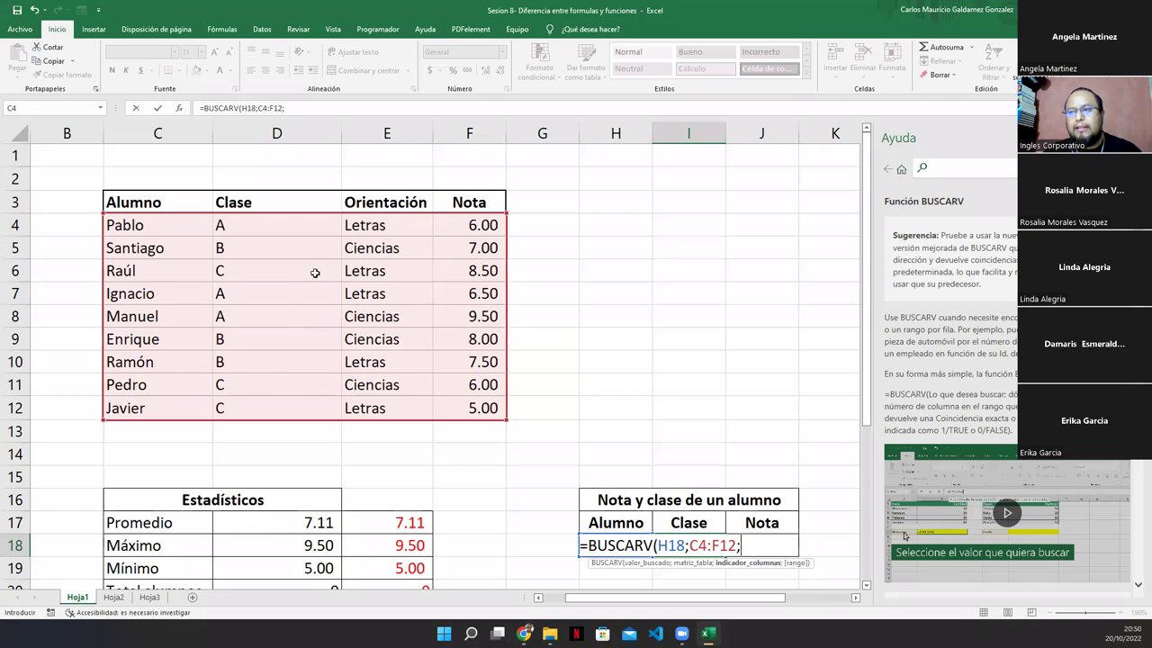
Complete the BUSCARV formula in I18 with column index 2 and exact match FALSO, and check it against the Clase value in D6
{"action": "type", "text": "2"}
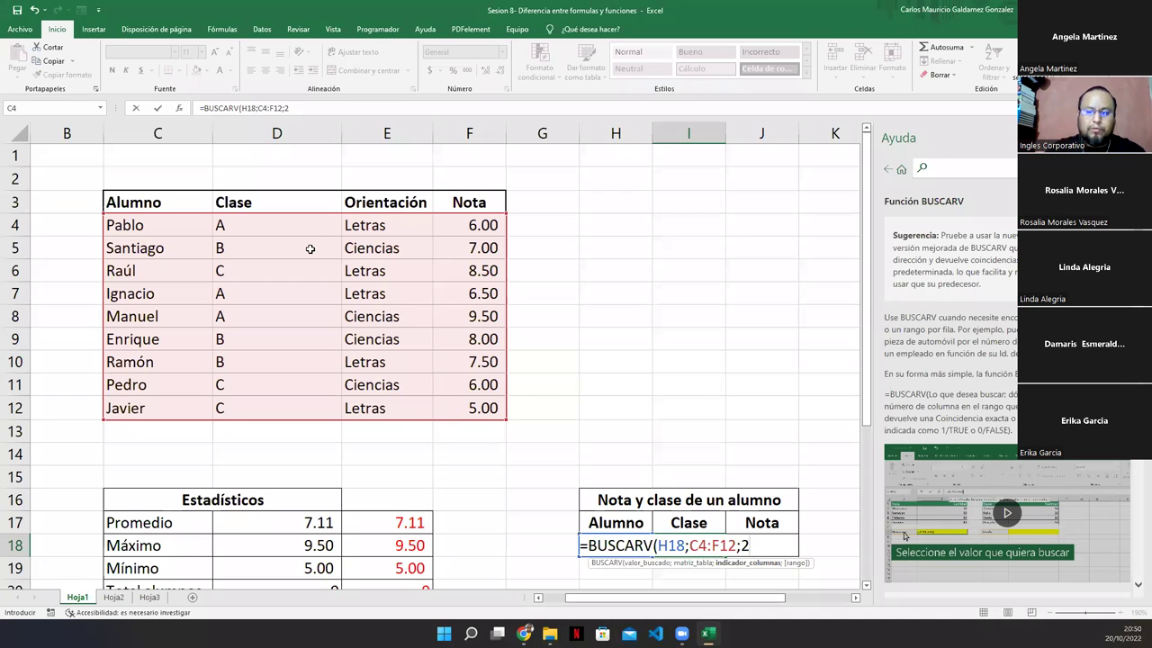
{"action": "type", "text": ";"}
{"action": "key", "text": "Down"}
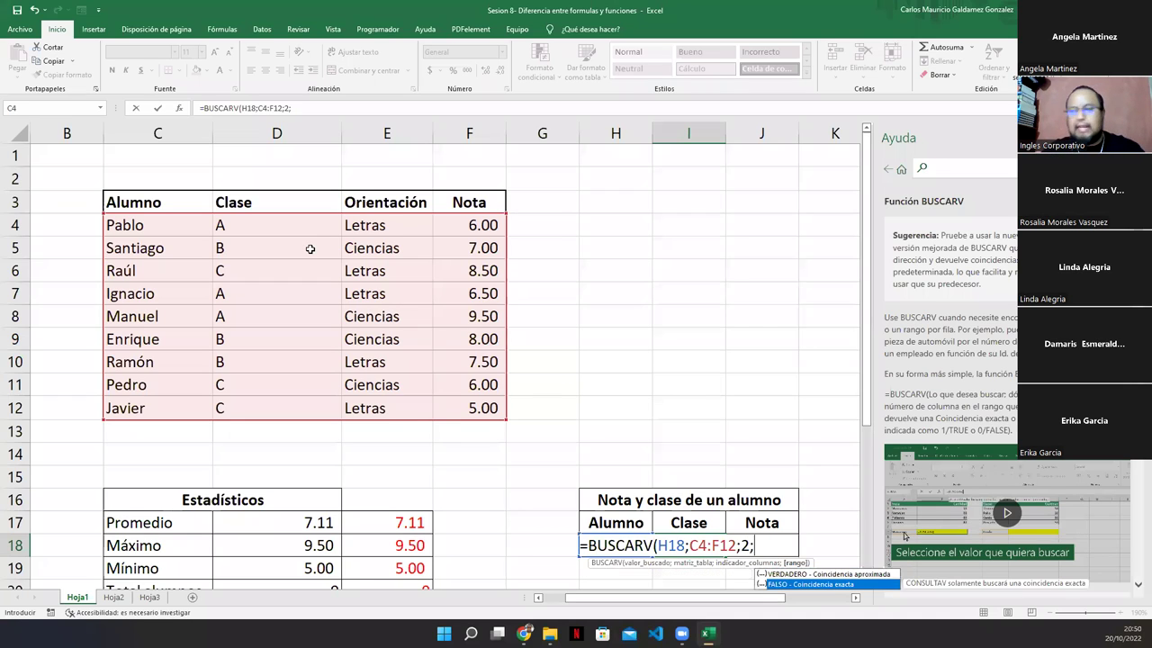
{"action": "key", "text": "Tab"}
{"action": "type", "text": ")"}
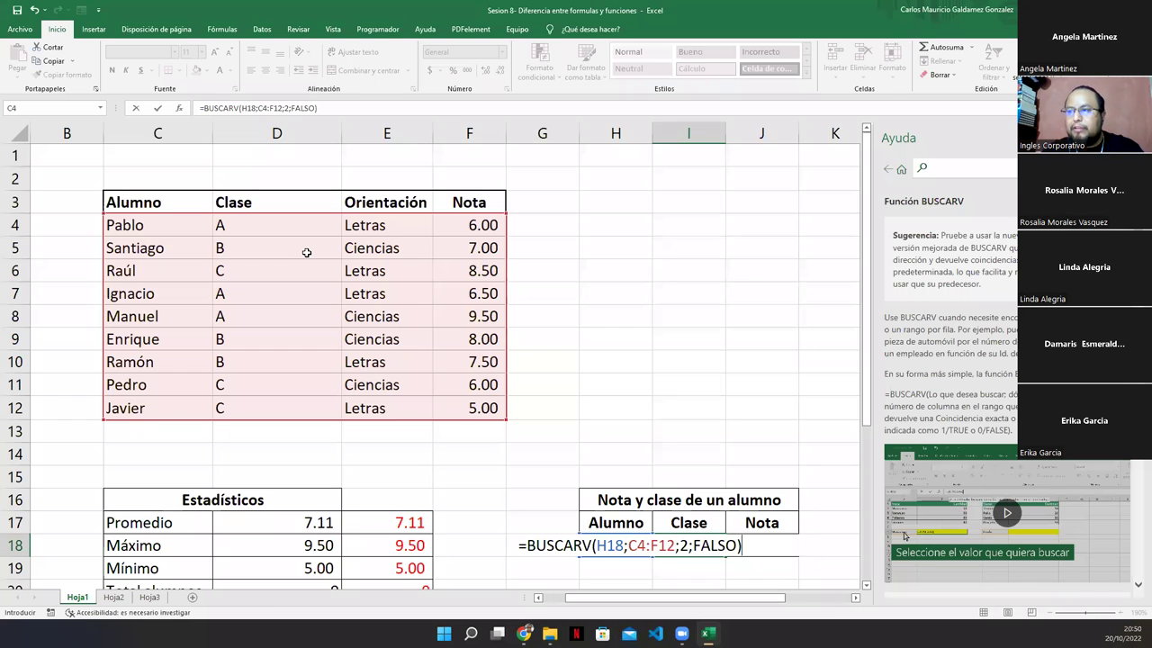
{"action": "key", "text": "ctrl+Return"}
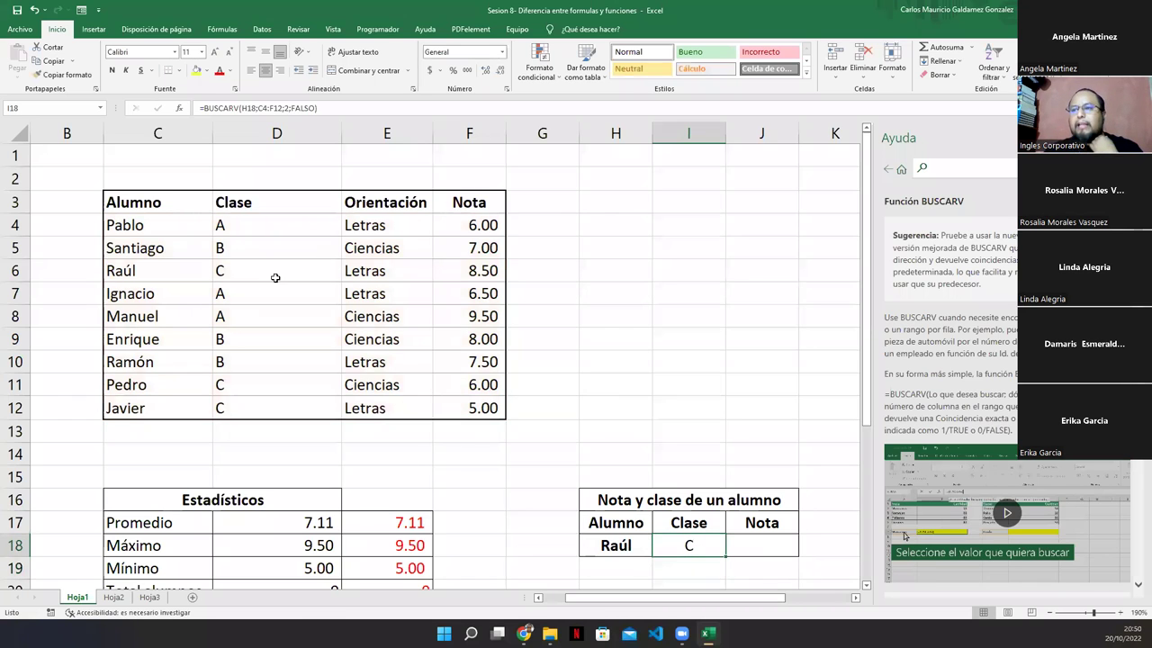
{"action": "left_click", "coordinate": [238, 268]}
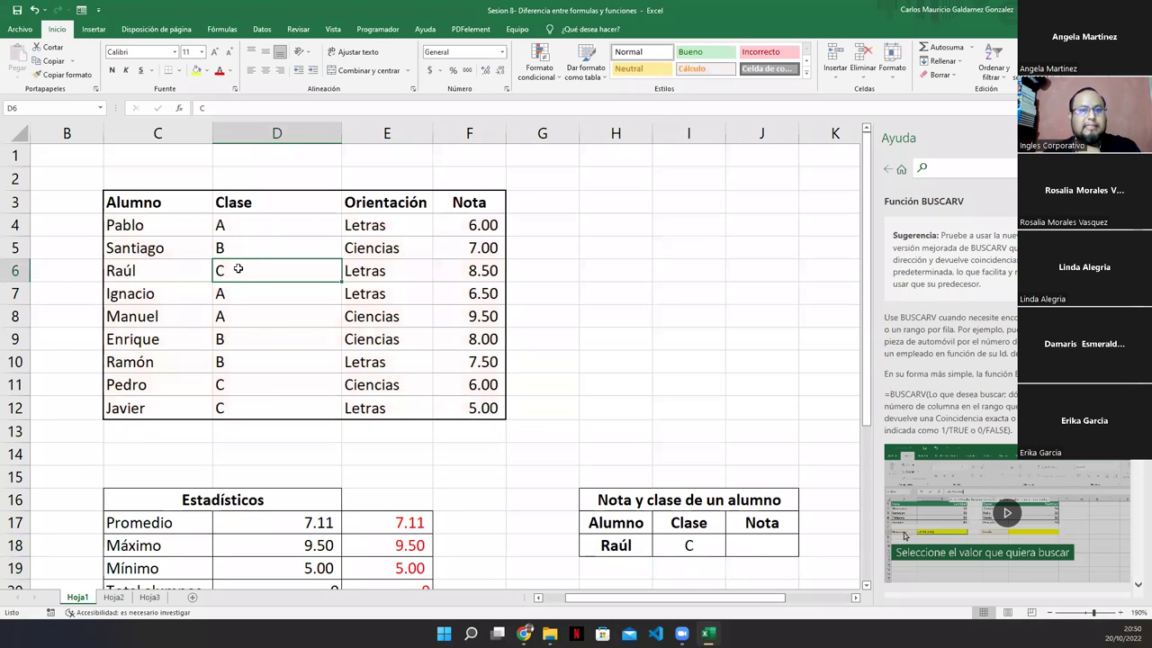
{"action": "left_click", "coordinate": [689, 547]}
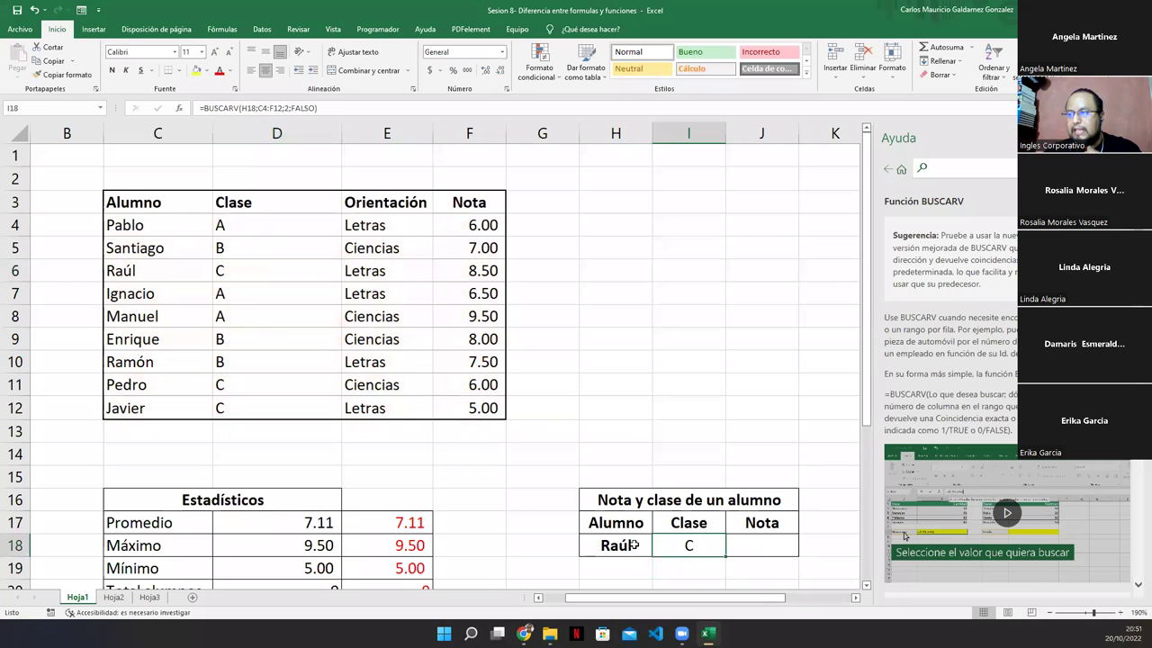
Test the Clase lookup by entering the student names from C10 and C12 in H18, comparing each result with the table
{"action": "left_click", "coordinate": [635, 544]}
{"action": "type", "text": "Ramón"}
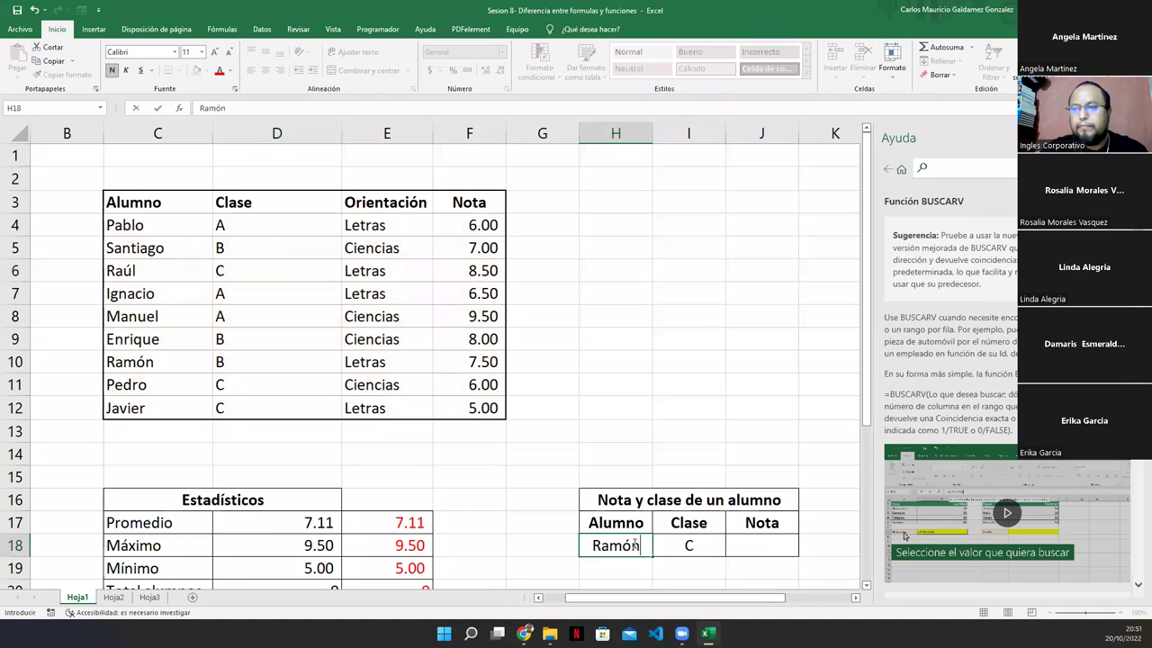
{"action": "key", "text": "Return"}
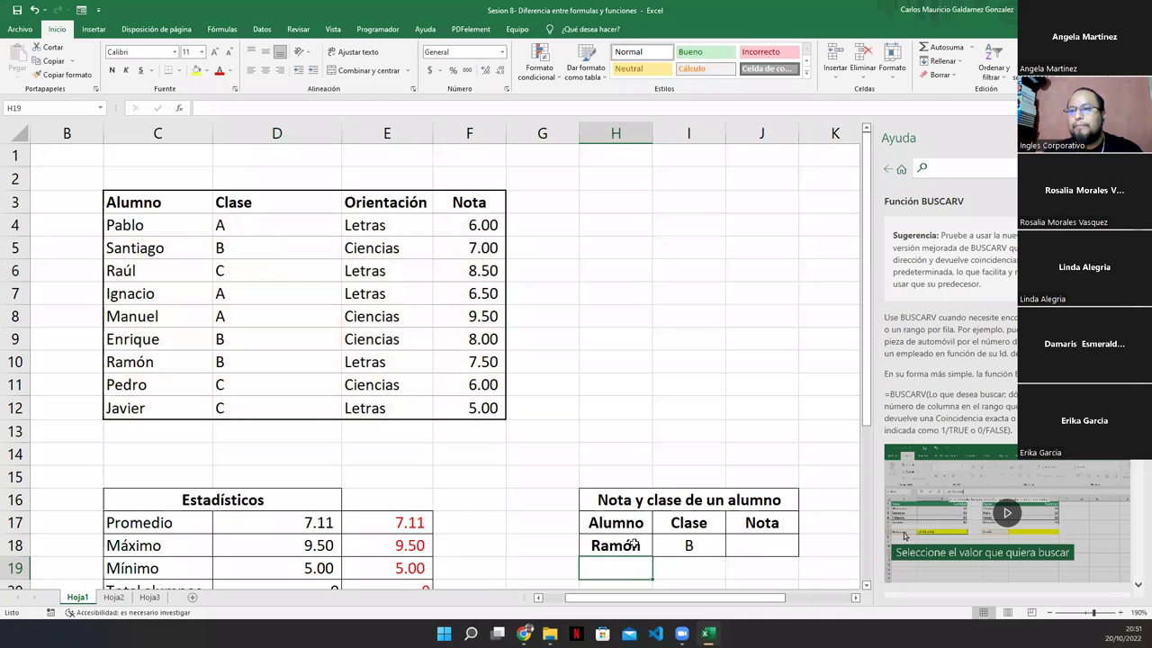
{"action": "left_click", "coordinate": [246, 365]}
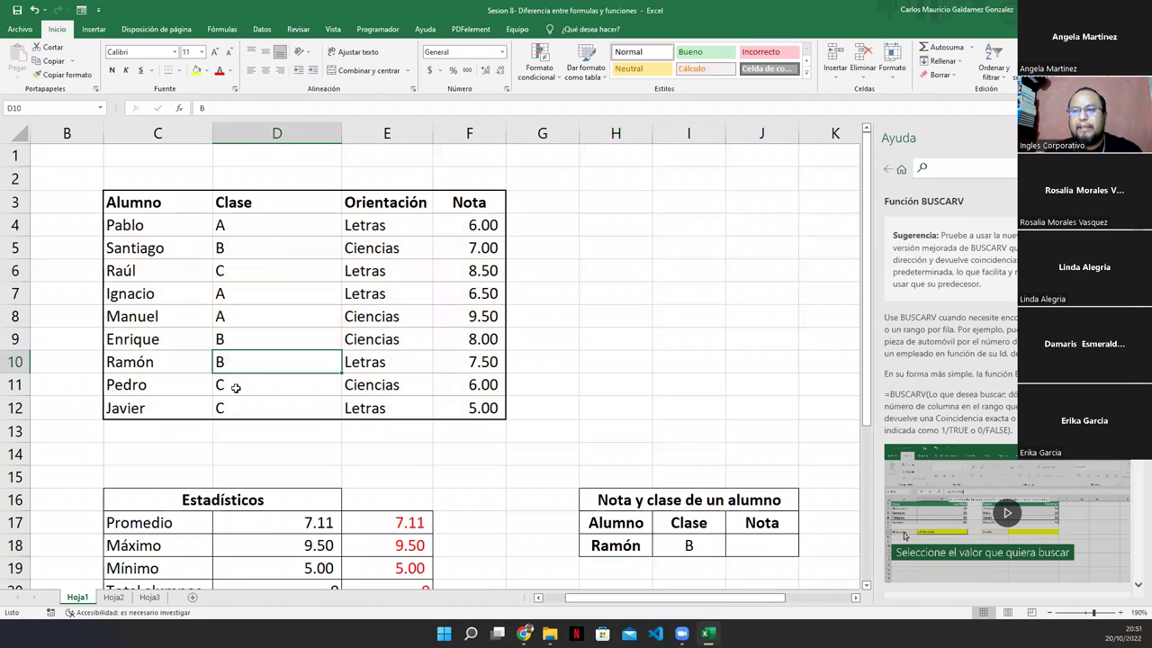
{"action": "left_click", "coordinate": [619, 543]}
{"action": "type", "text": "Javier"}
{"action": "key", "text": "Return"}
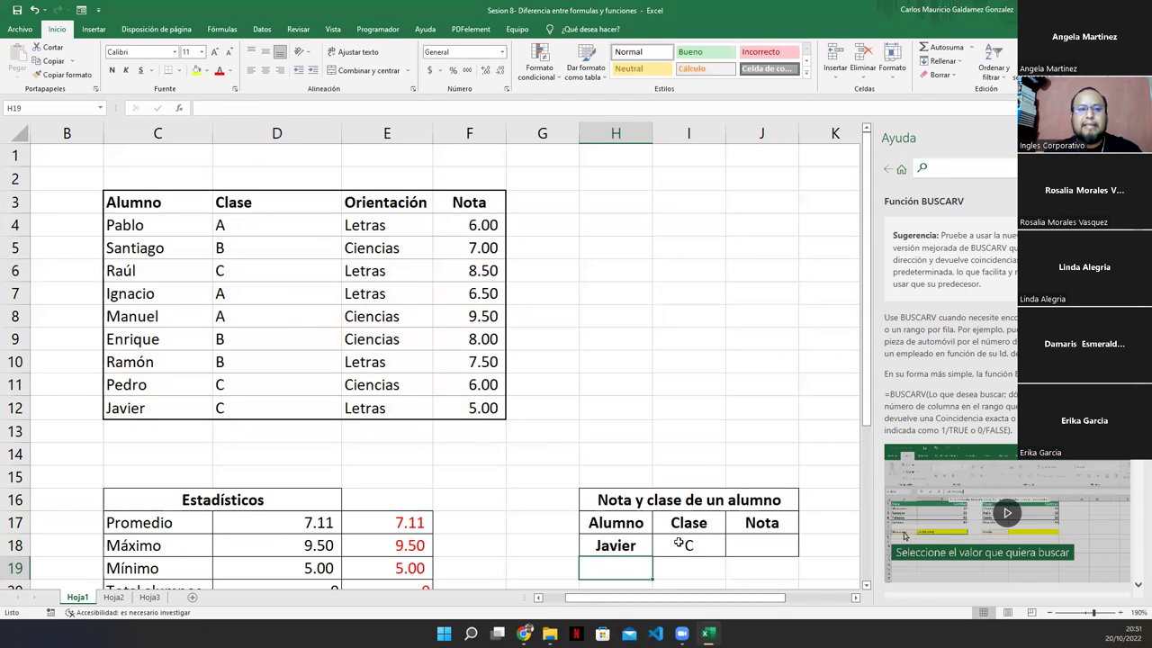
{"action": "left_click", "coordinate": [264, 412]}
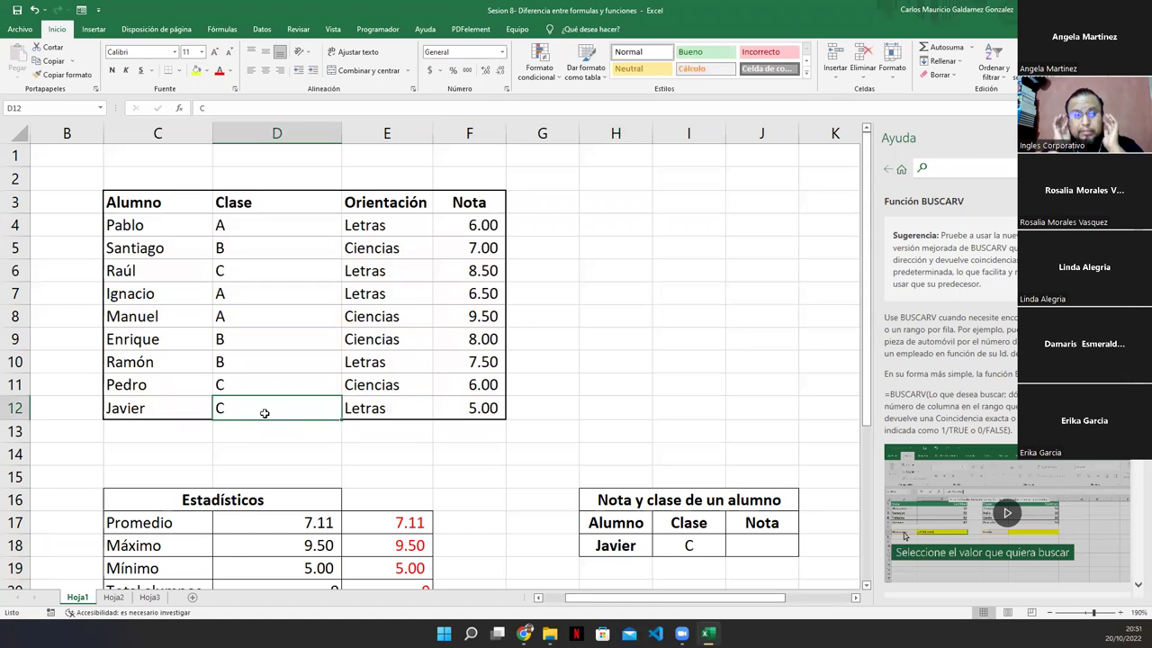
Reuse the I18 BUSCARV formula in J18, changing its column index to return the Nota column, and compare the result with F12
{"action": "left_click", "coordinate": [749, 546]}
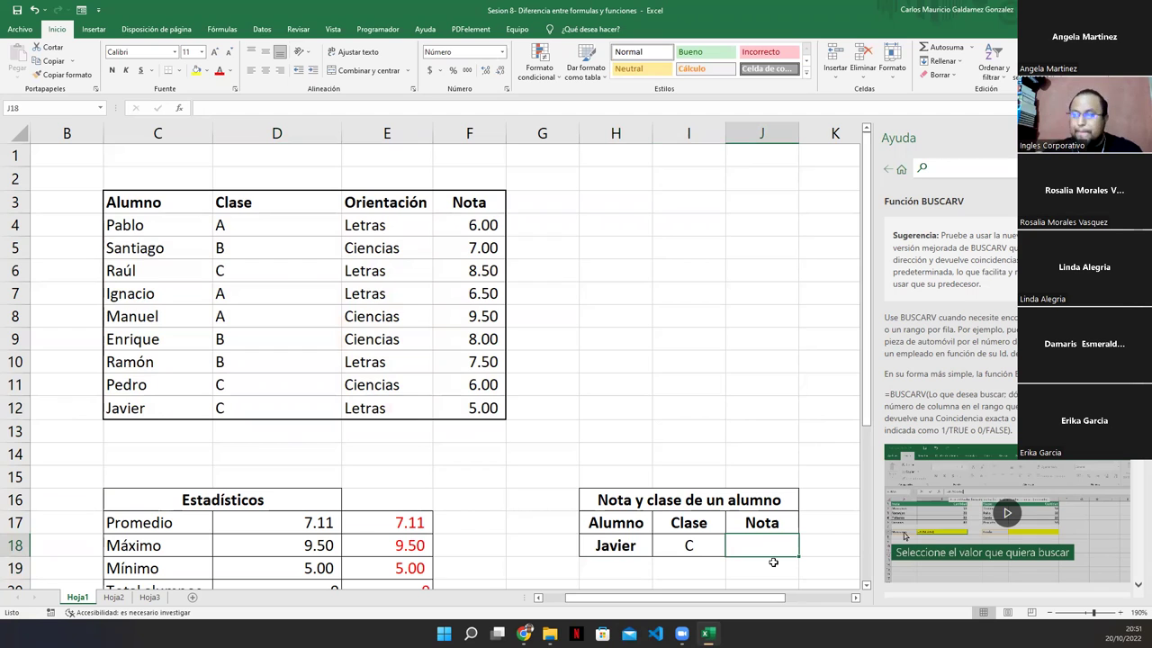
{"action": "double_click", "coordinate": [687, 545]}
{"action": "left_click_drag", "start_coordinate": [741, 545], "coordinate": [508, 536]}
{"action": "key", "text": "ctrl+c"}
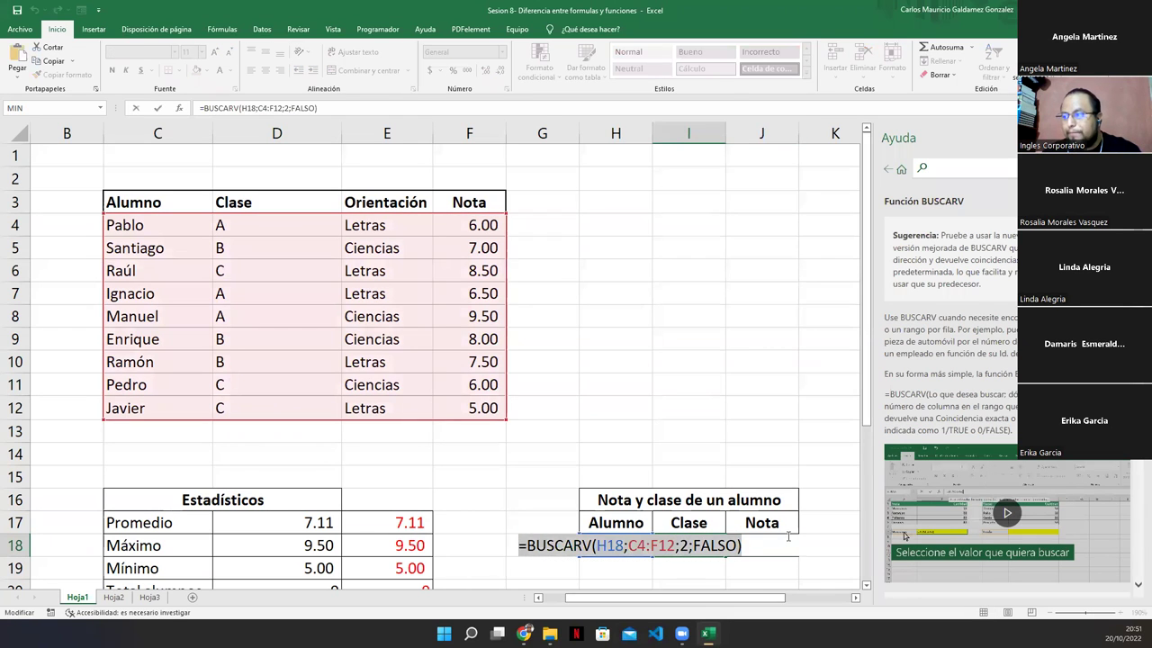
{"action": "key", "text": "Escape"}
{"action": "left_click", "coordinate": [781, 543]}
{"action": "key", "text": "ctrl+v"}
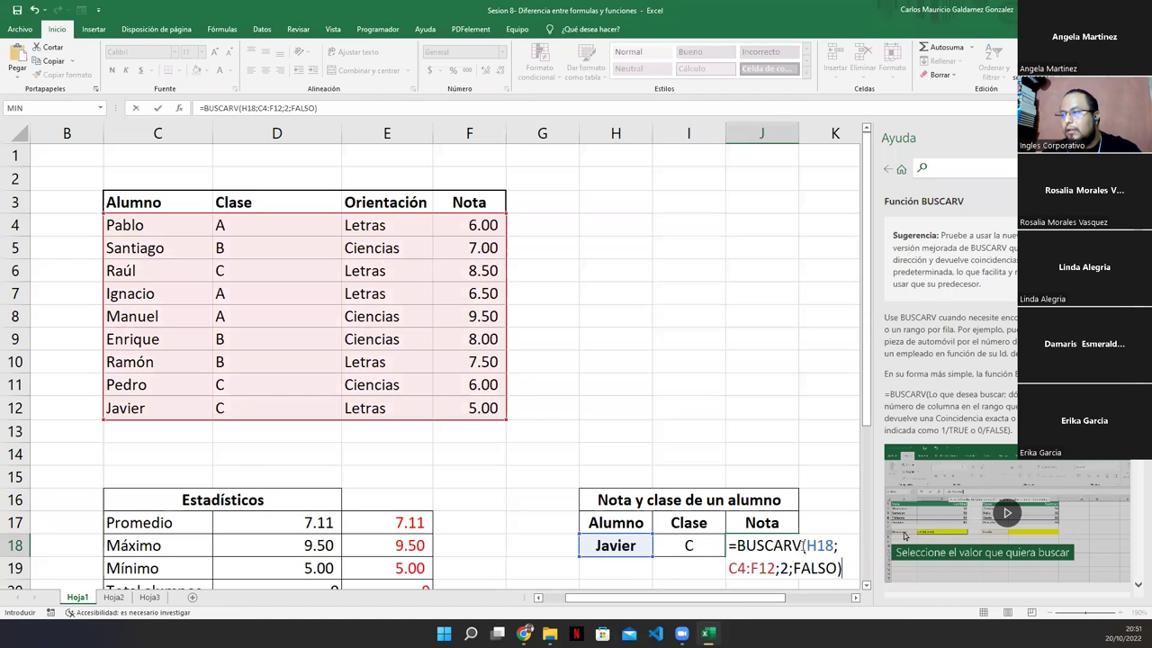
{"action": "double_click", "coordinate": [784, 567]}
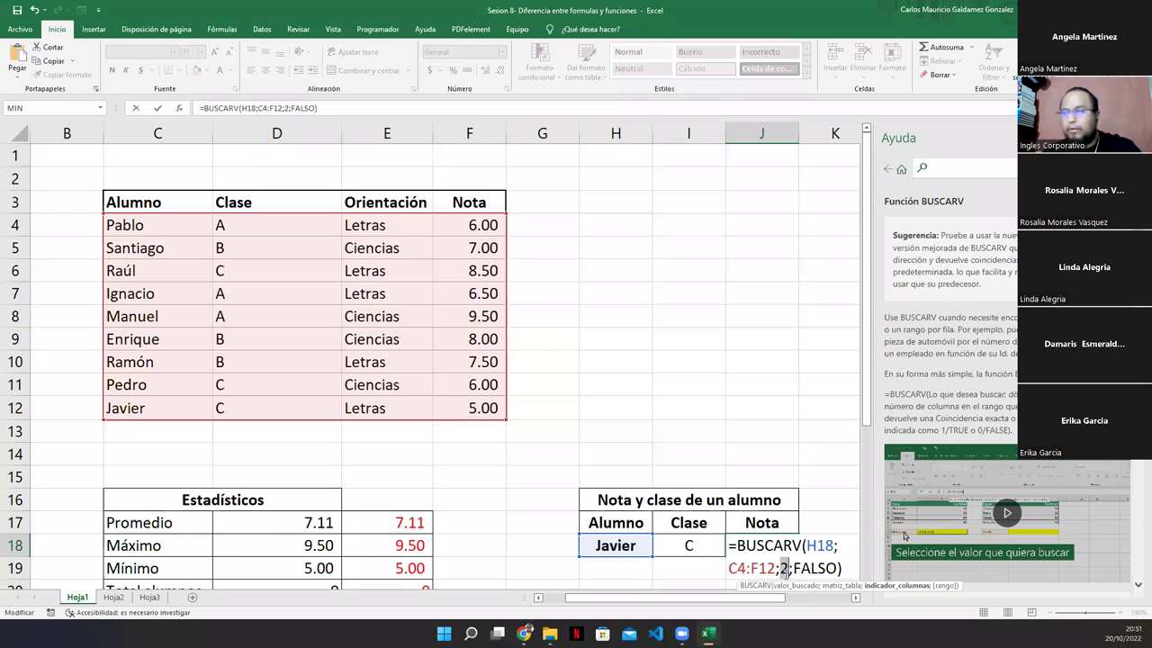
{"action": "key", "text": "Return"}
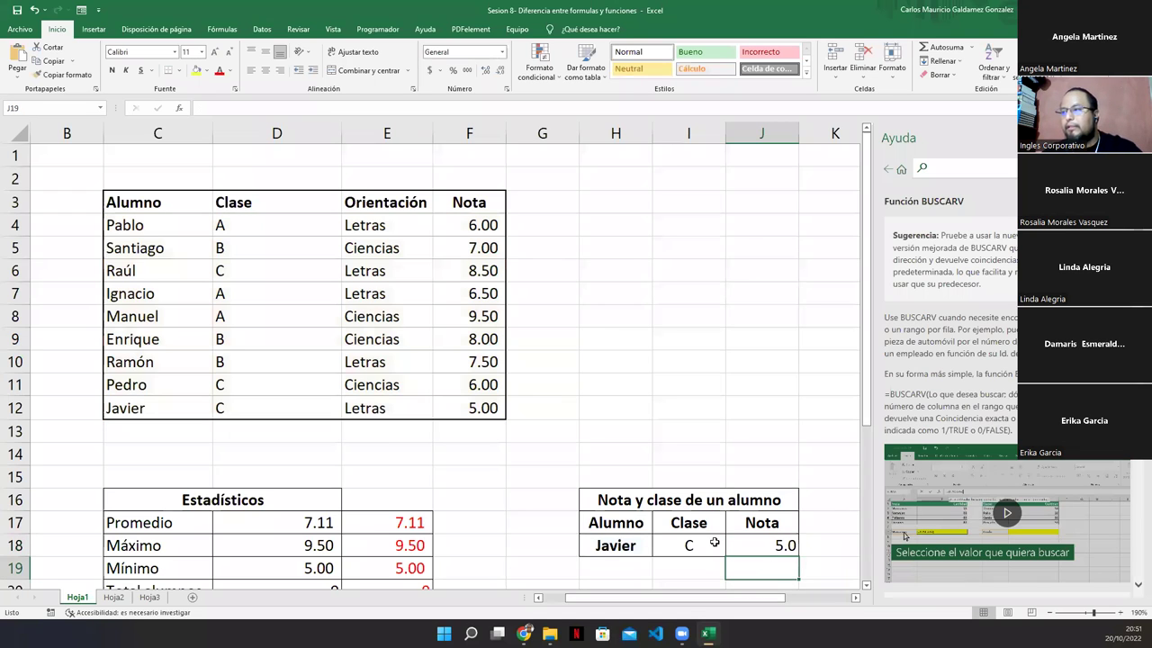
{"action": "left_click", "coordinate": [687, 545]}
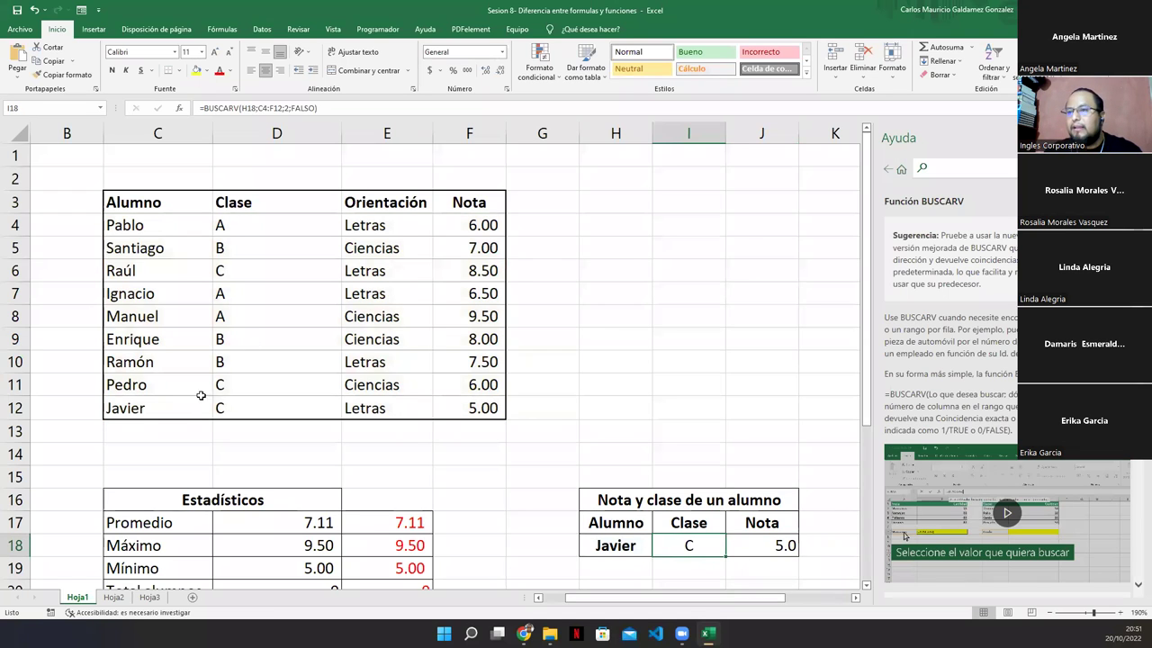
{"action": "left_click", "coordinate": [467, 411]}
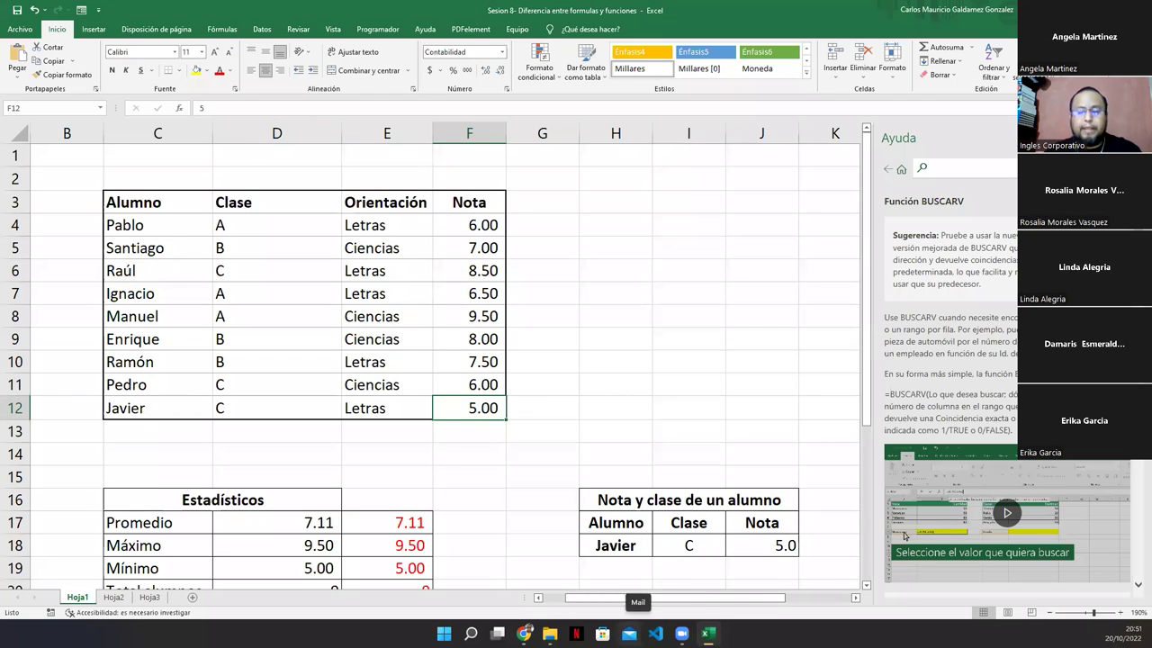
Test the Clase and Nota lookups by entering the student name from C7 in H18
{"action": "left_click", "coordinate": [619, 544]}
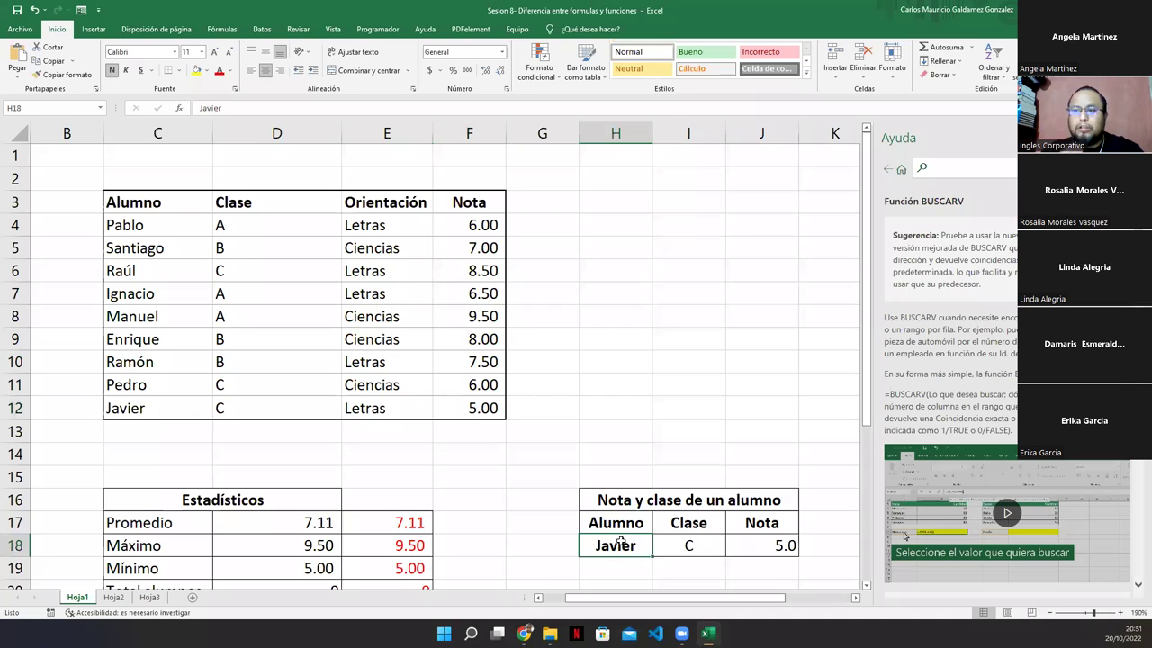
{"action": "type", "text": "Ignacio+"}
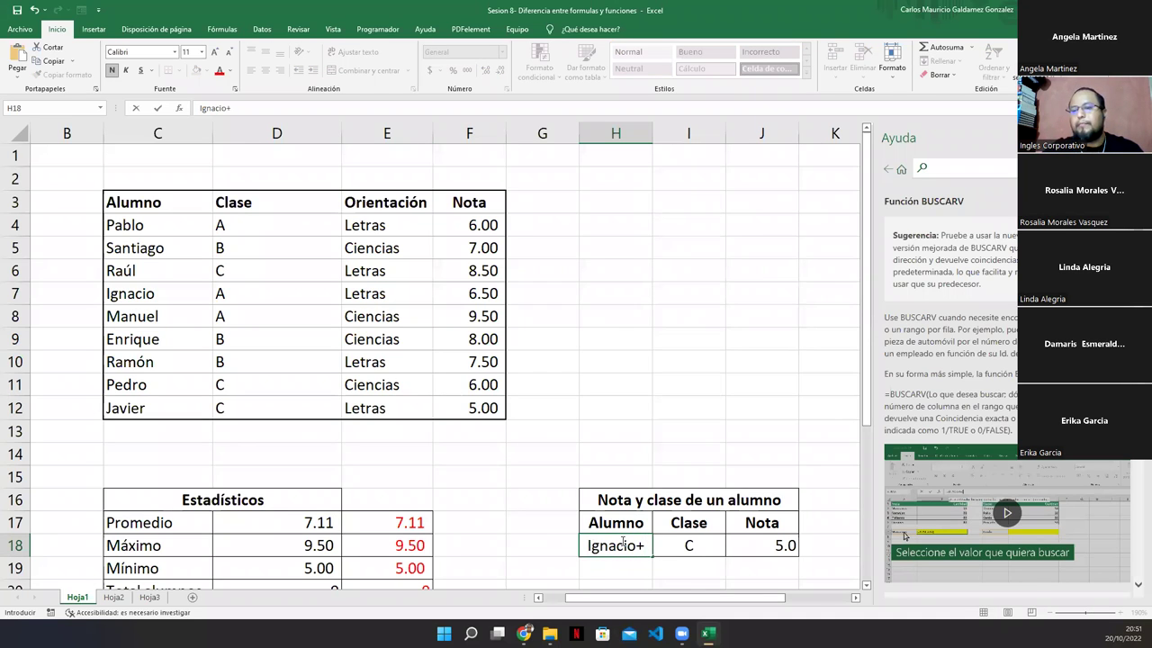
{"action": "key", "text": "Return"}
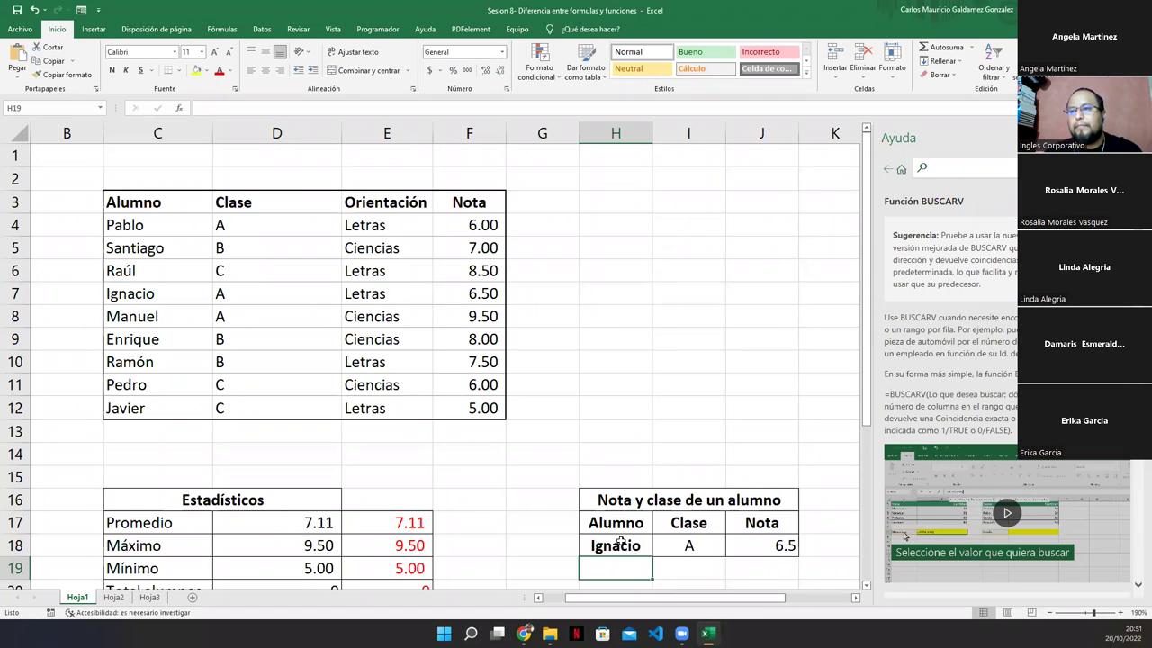
Enter the student name from C6 in H18, spelled without its accent
{"action": "left_click", "coordinate": [621, 543]}
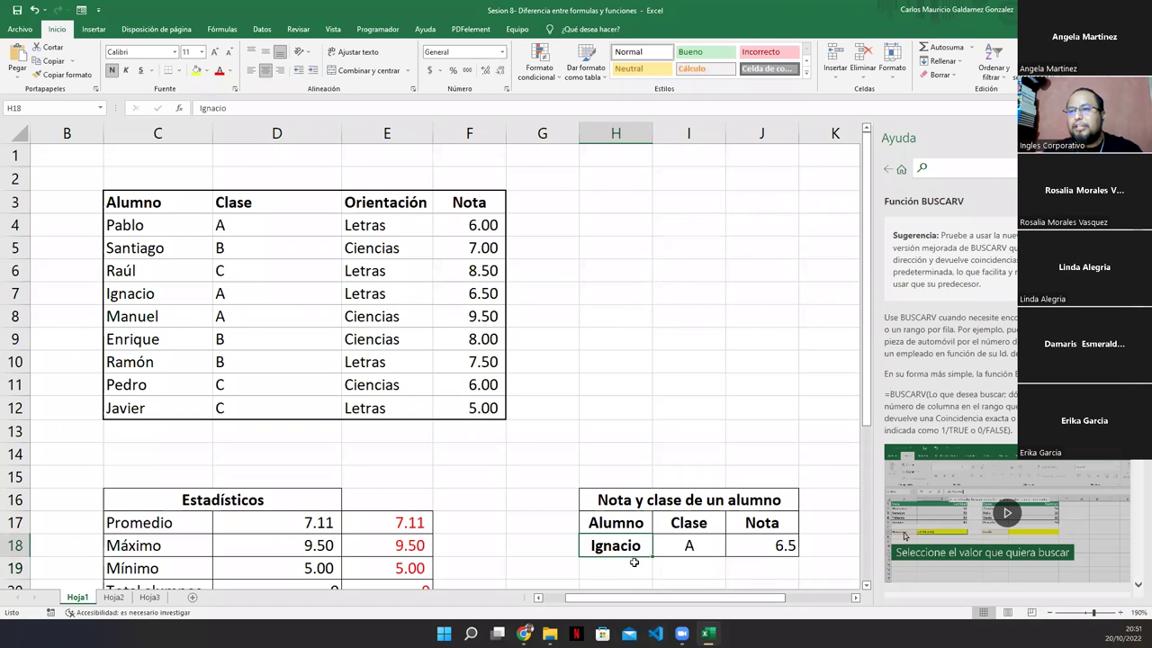
{"action": "left_click", "coordinate": [152, 274]}
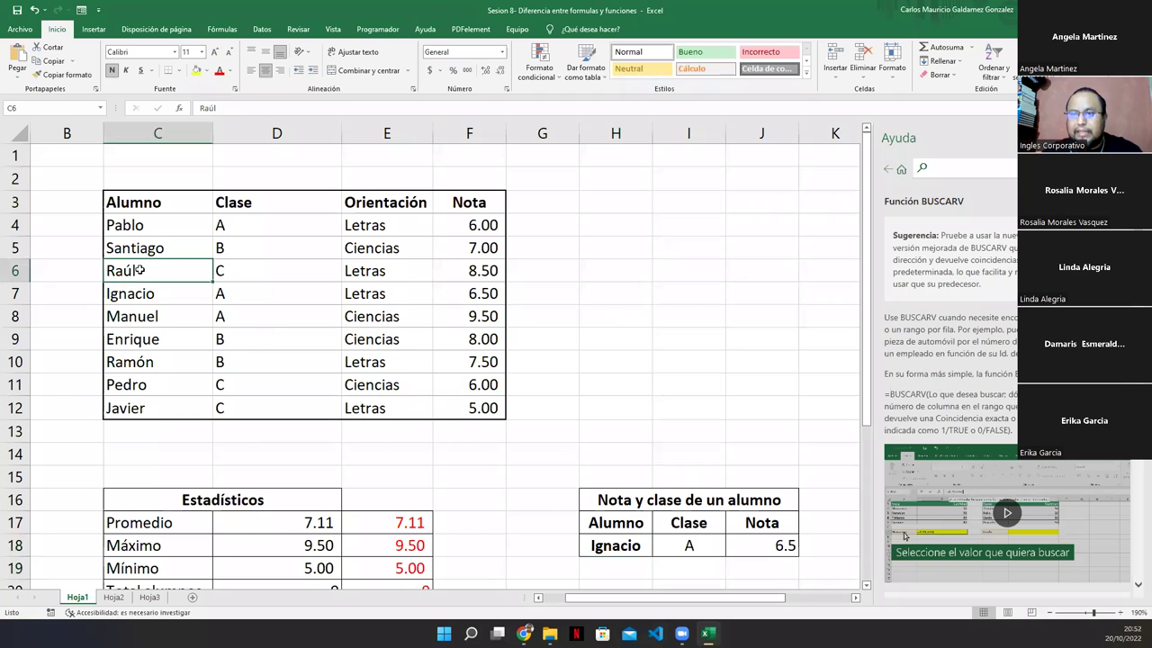
{"action": "left_click", "coordinate": [608, 539]}
{"action": "type", "text": "Raul"}
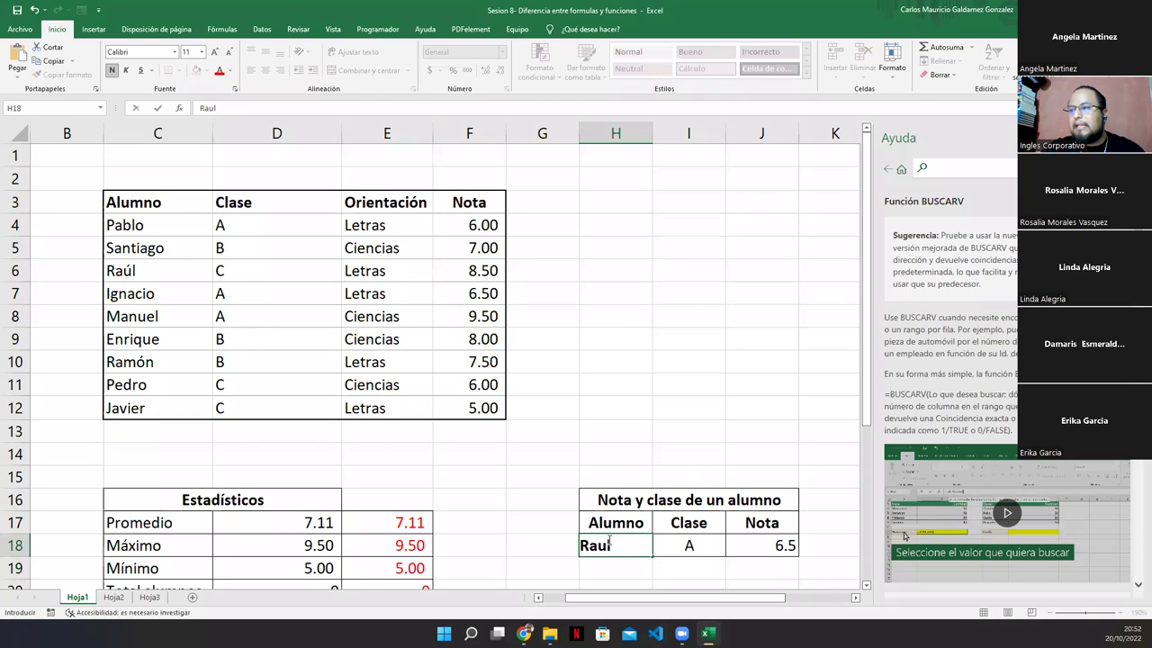
{"action": "key", "text": "Return"}
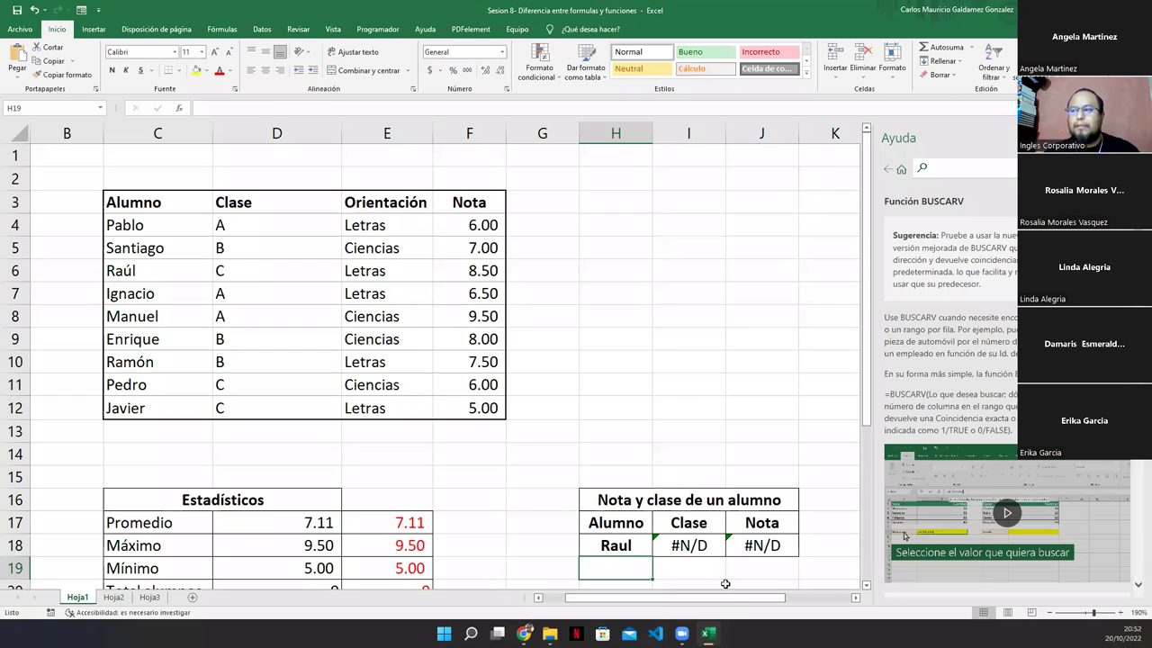
Open the help article on the #N/D error in the Clase lookup cell I18
{"action": "left_click", "coordinate": [684, 550]}
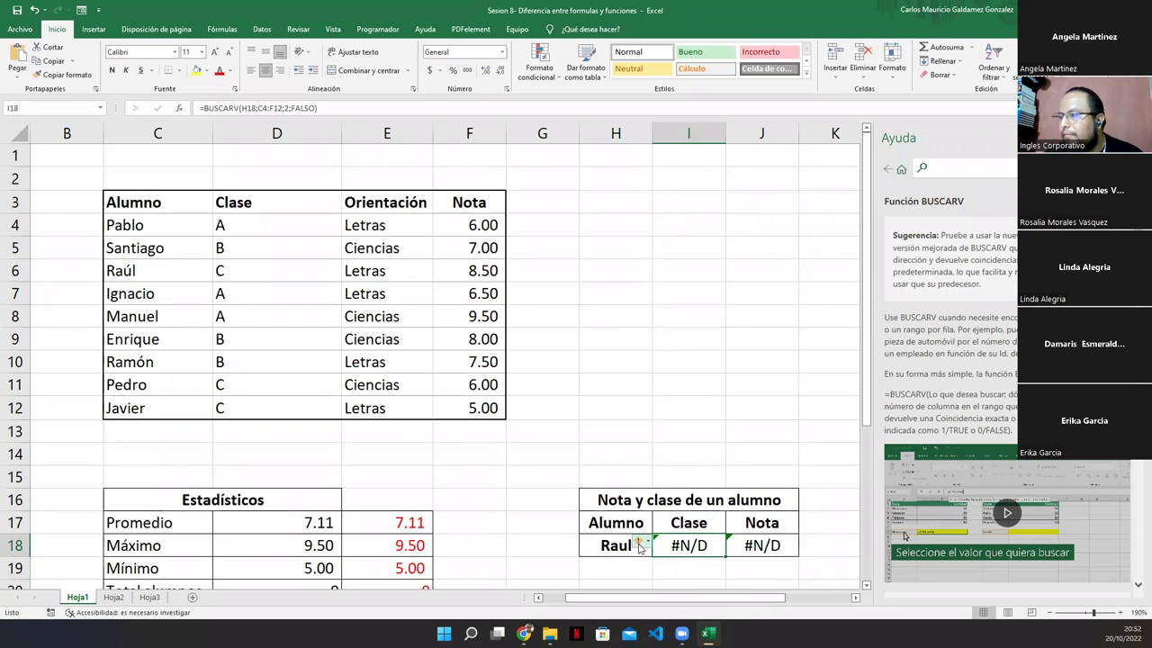
{"action": "left_click", "coordinate": [644, 539]}
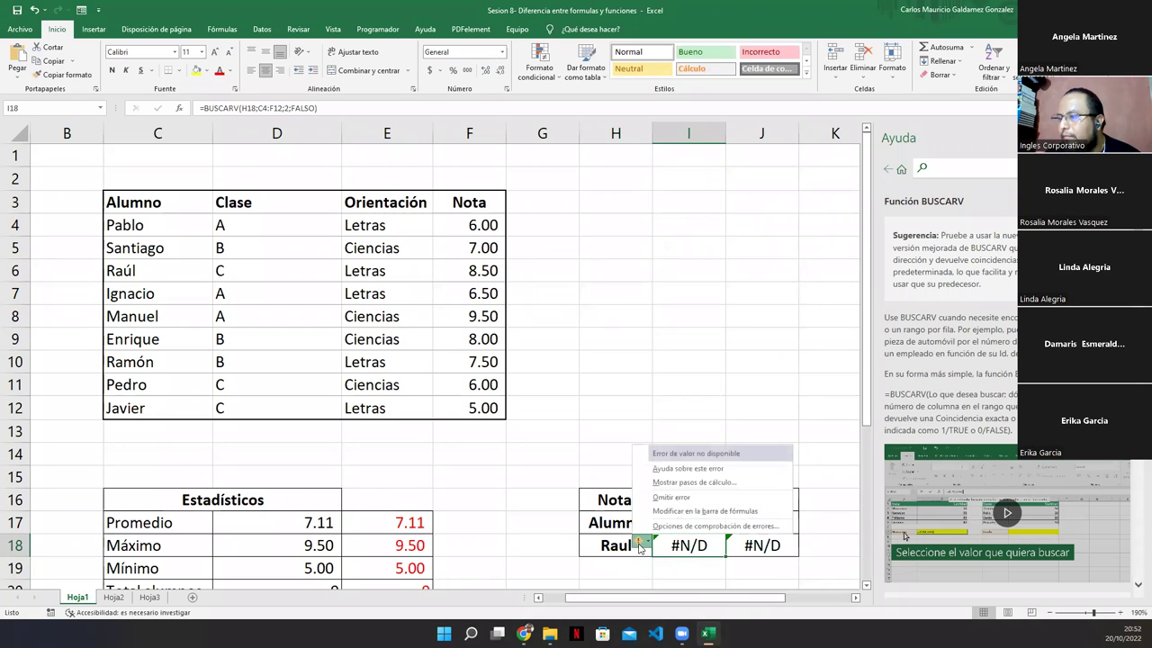
{"action": "left_click", "coordinate": [701, 478]}
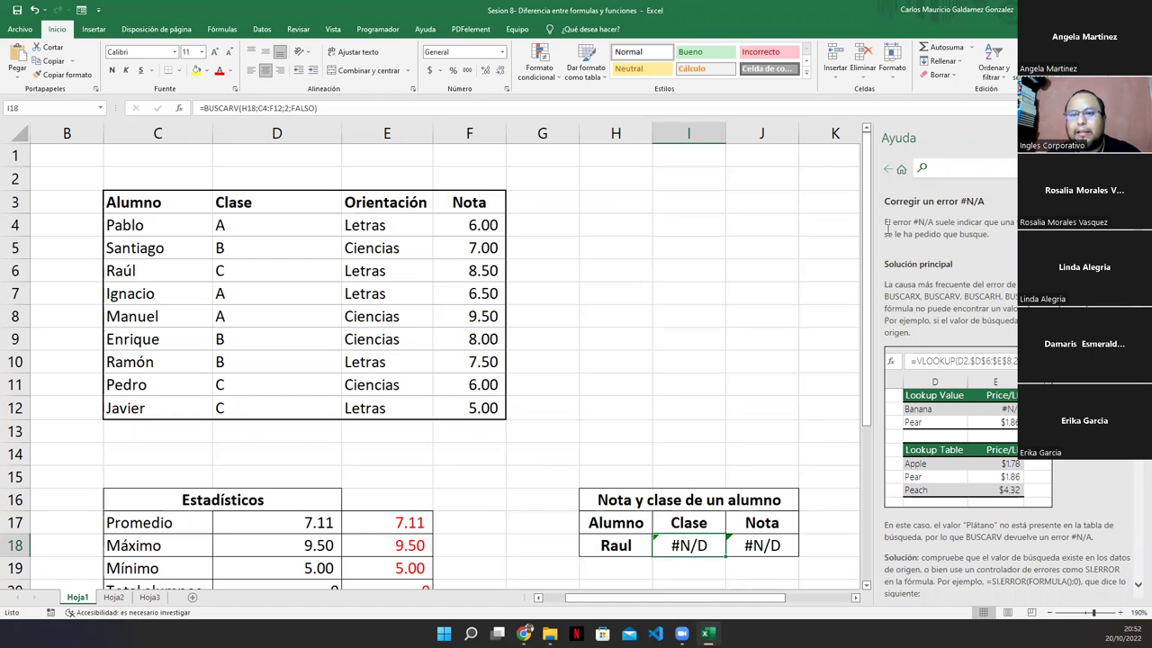
Correct the student name in H18 by adding the accent on the u, so that it matches C6
{"action": "double_click", "coordinate": [617, 551]}
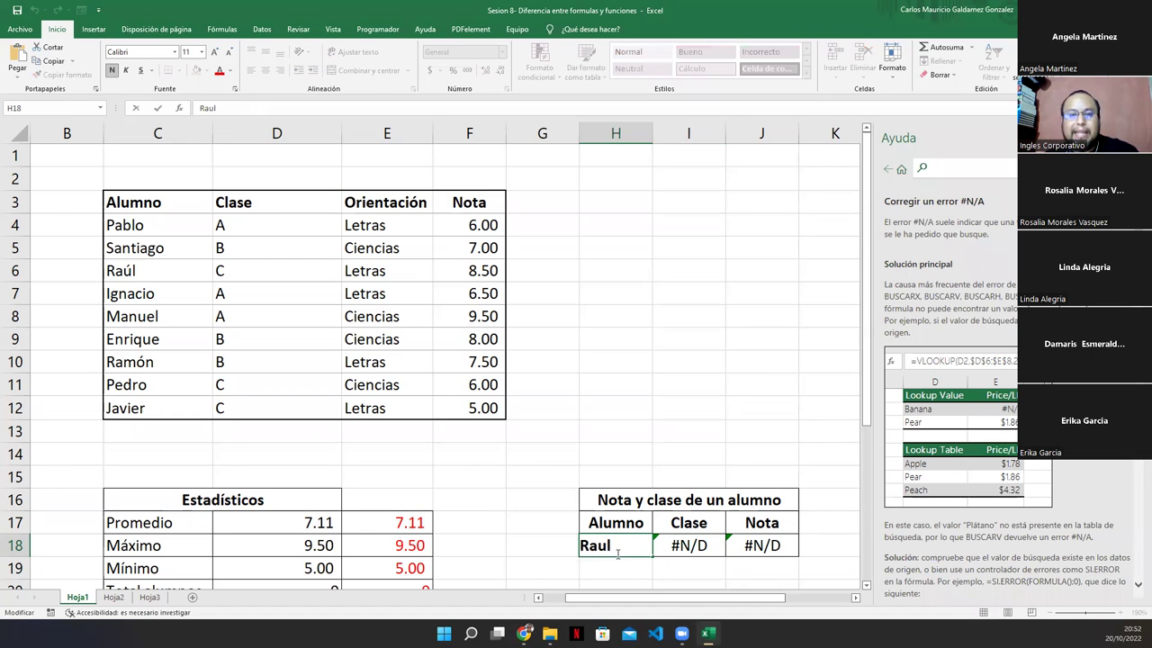
{"action": "key", "text": "Escape"}
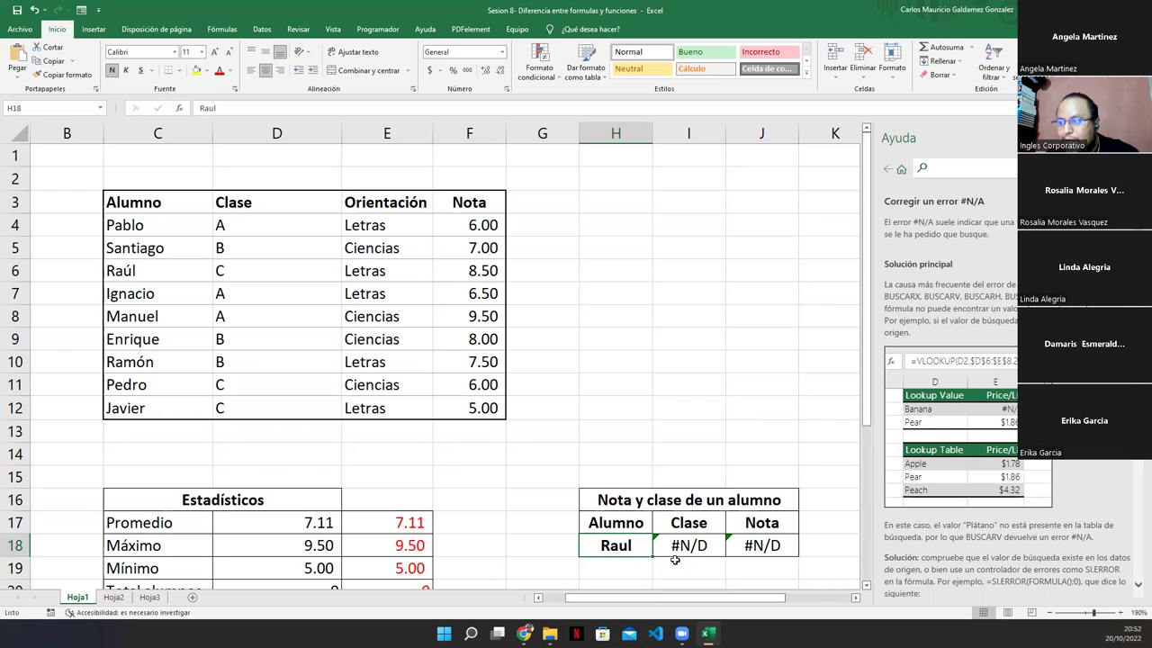
{"action": "double_click", "coordinate": [617, 546]}
{"action": "key", "text": "BackSpace"}
{"action": "key", "text": "BackSpace"}
{"action": "type", "text": "úl"}
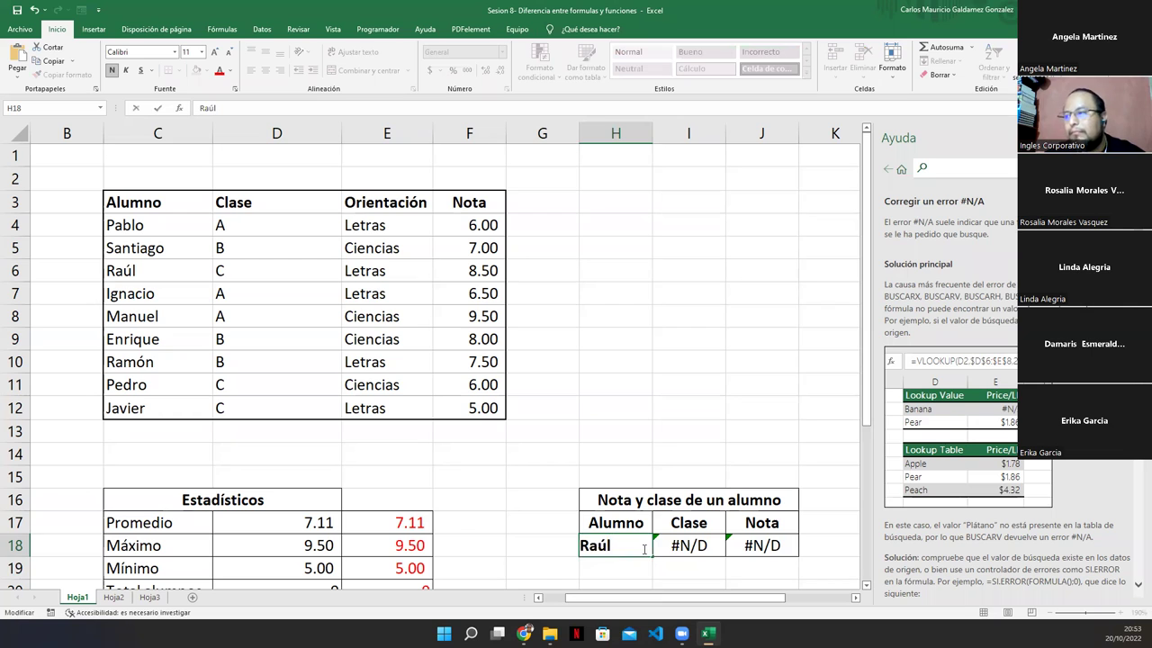
{"action": "key", "text": "ctrl+Return"}
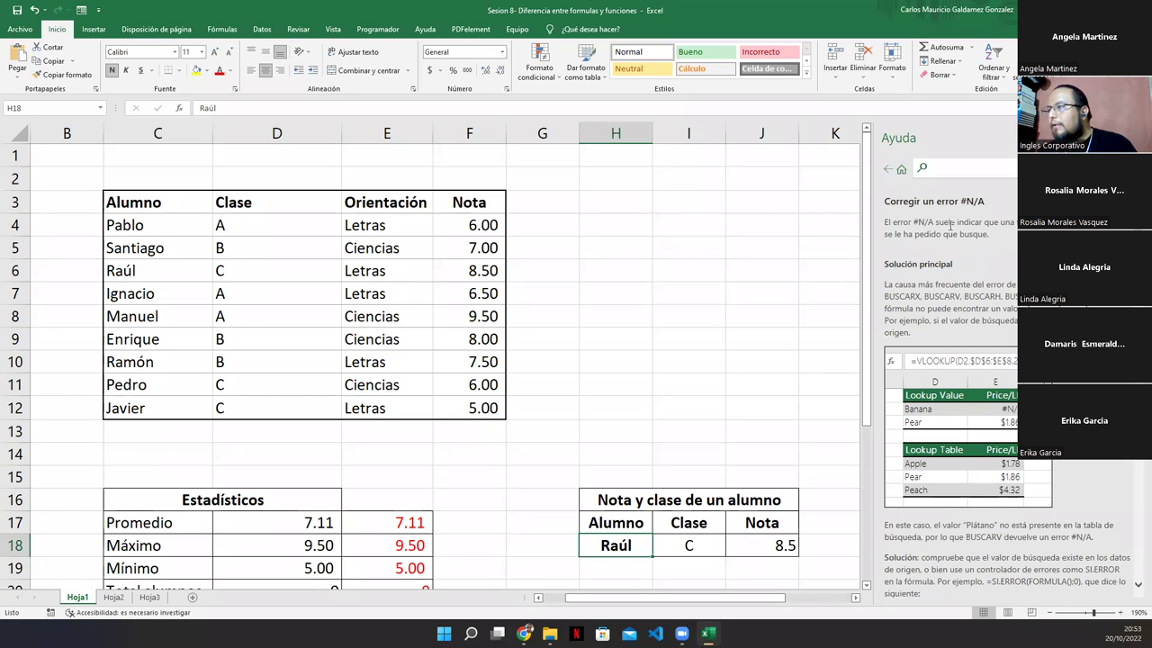
Close the help pane and go to the "Alumnos con nota Superior a 8" heading in H22
{"action": "left_click", "coordinate": [1133, 137]}
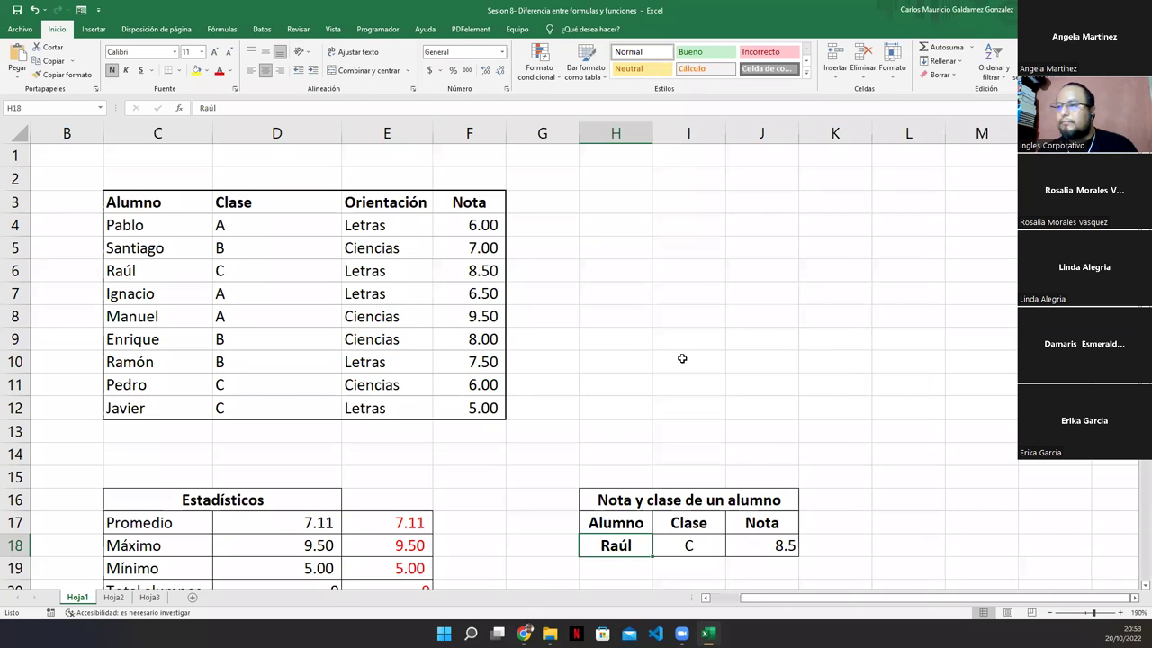
{"action": "scroll", "coordinate": [624, 351], "scroll_direction": "down", "scroll_amount": 2}
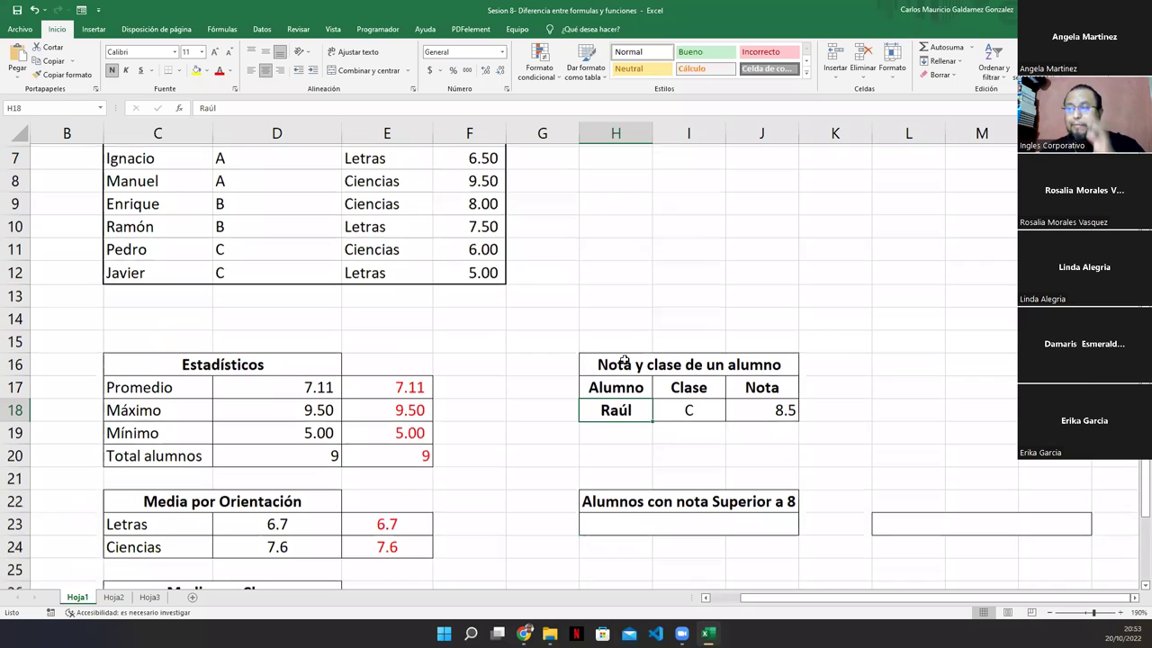
{"action": "left_click", "coordinate": [590, 503]}
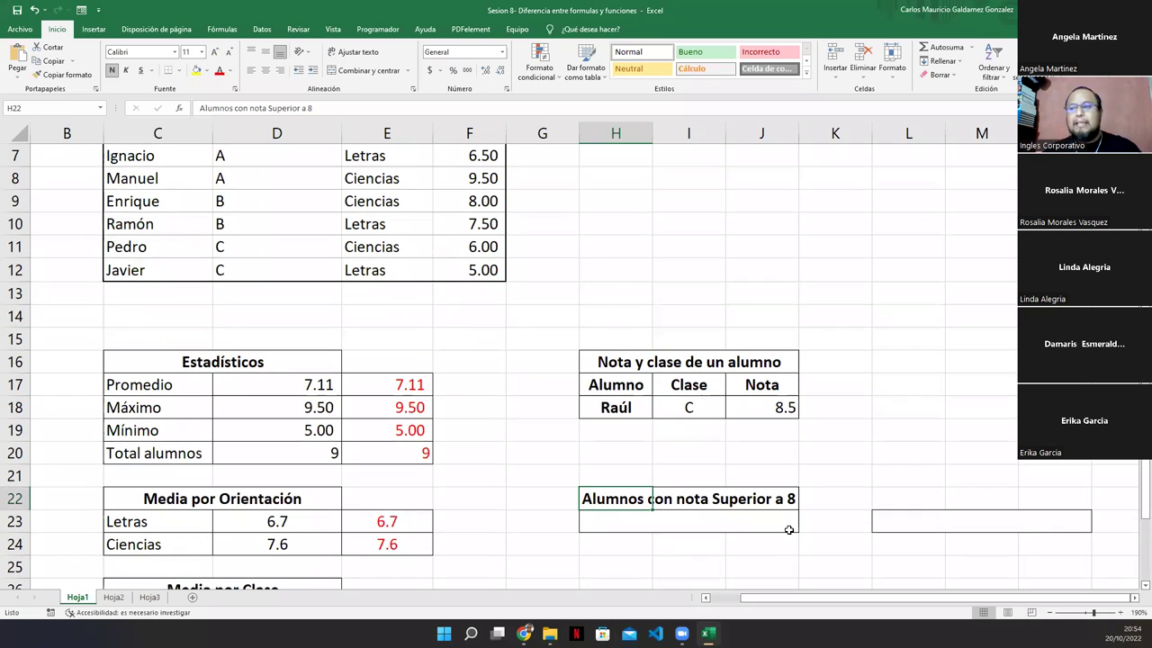
Examine the reference CONTAR.SI formula in L23 and return to the empty result cell H23
{"action": "left_click", "coordinate": [645, 520]}
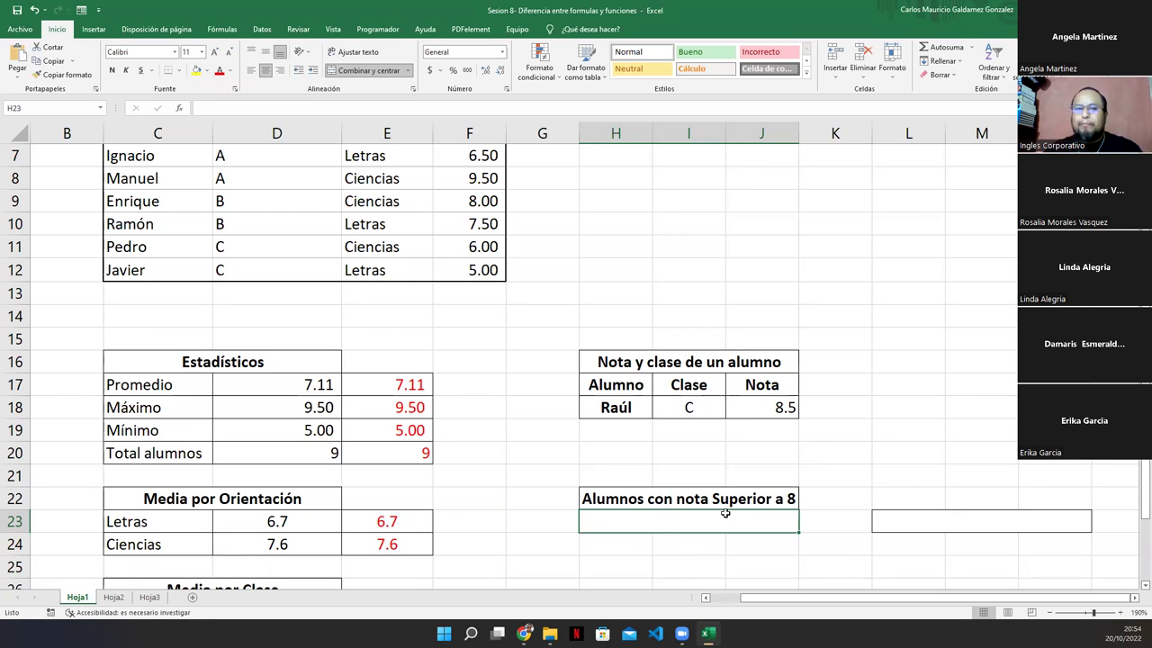
{"action": "left_click", "coordinate": [909, 522]}
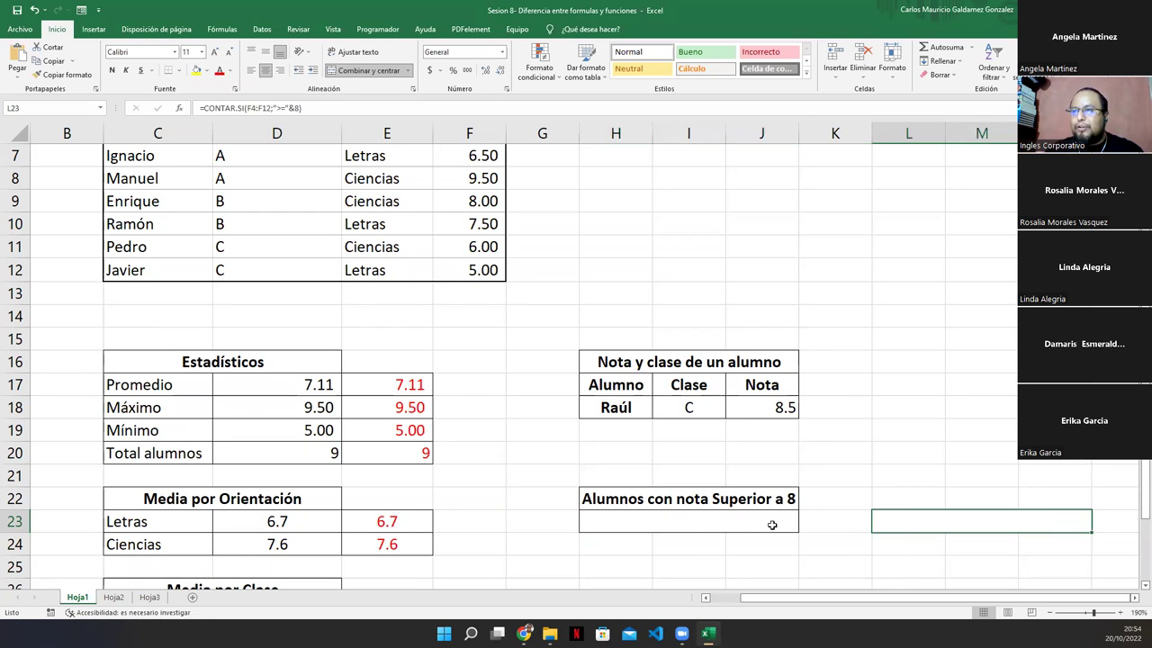
{"action": "left_click", "coordinate": [673, 522]}
{"action": "left_click", "coordinate": [919, 520]}
{"action": "left_click", "coordinate": [722, 524]}
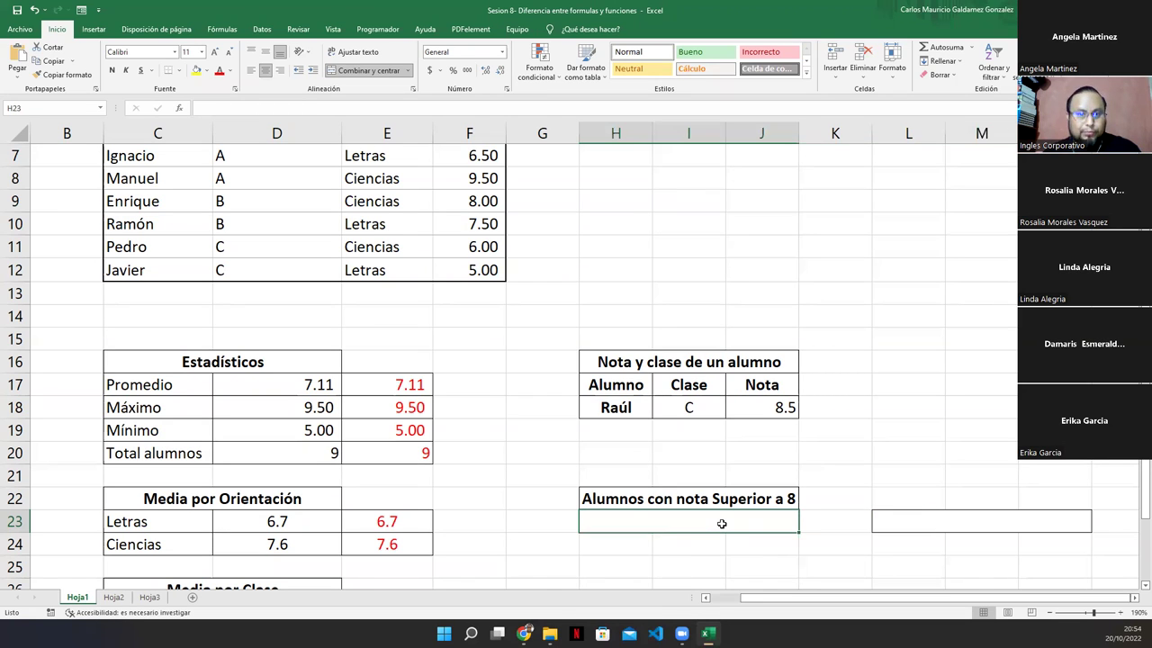
Start a CONTAR.SI formula in H23 and open the help article for the function
{"action": "type", "text": "=contar."}
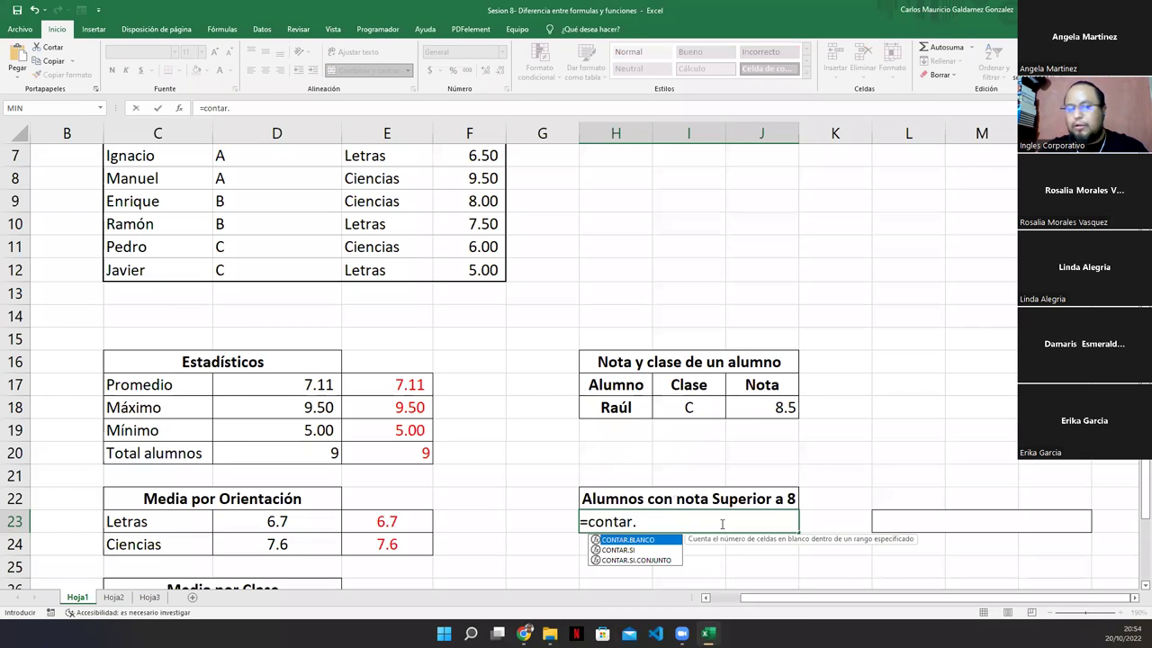
{"action": "key", "text": "Down"}
{"action": "key", "text": "Tab"}
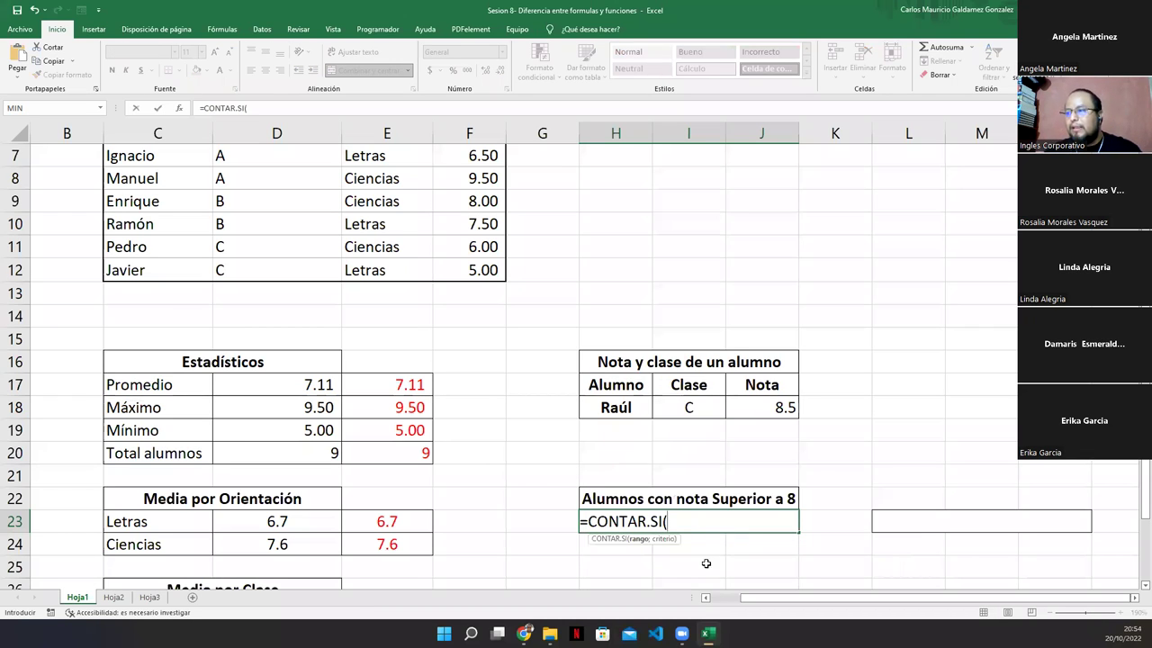
{"action": "left_click", "coordinate": [609, 538]}
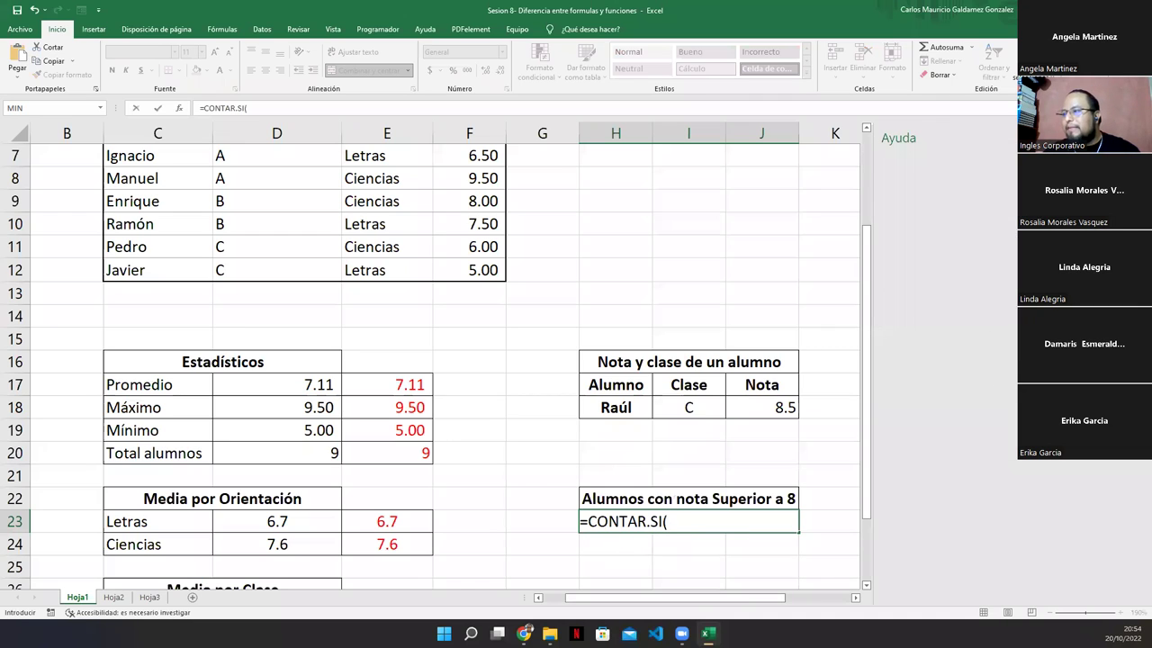
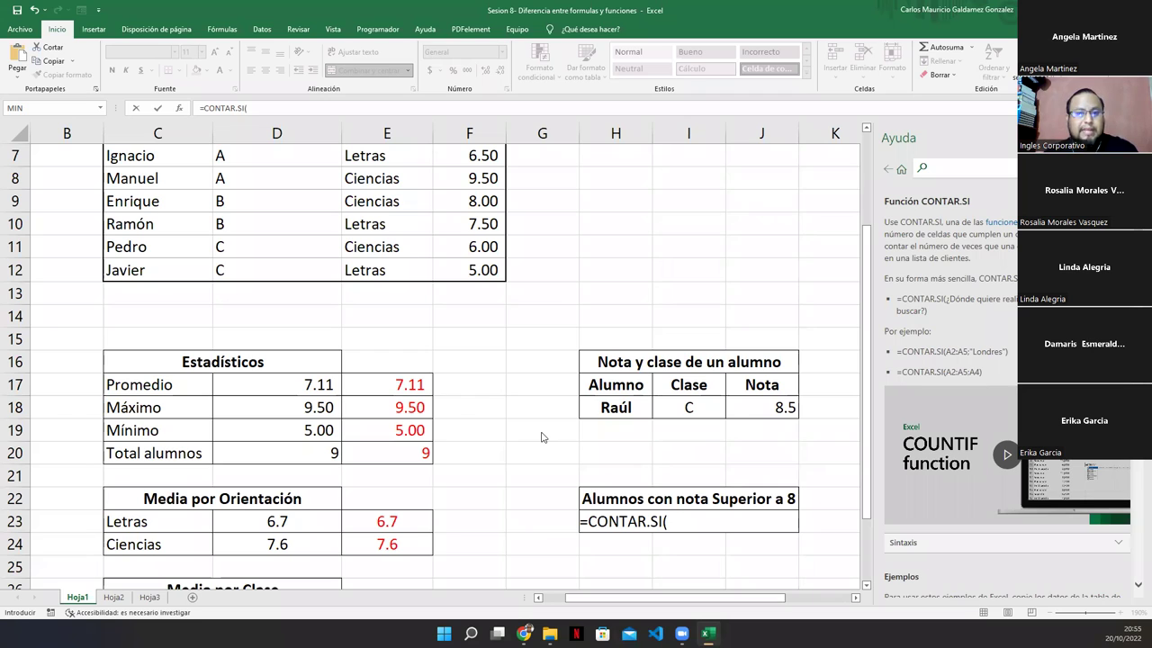
{"action": "left_click", "coordinate": [693, 523]}
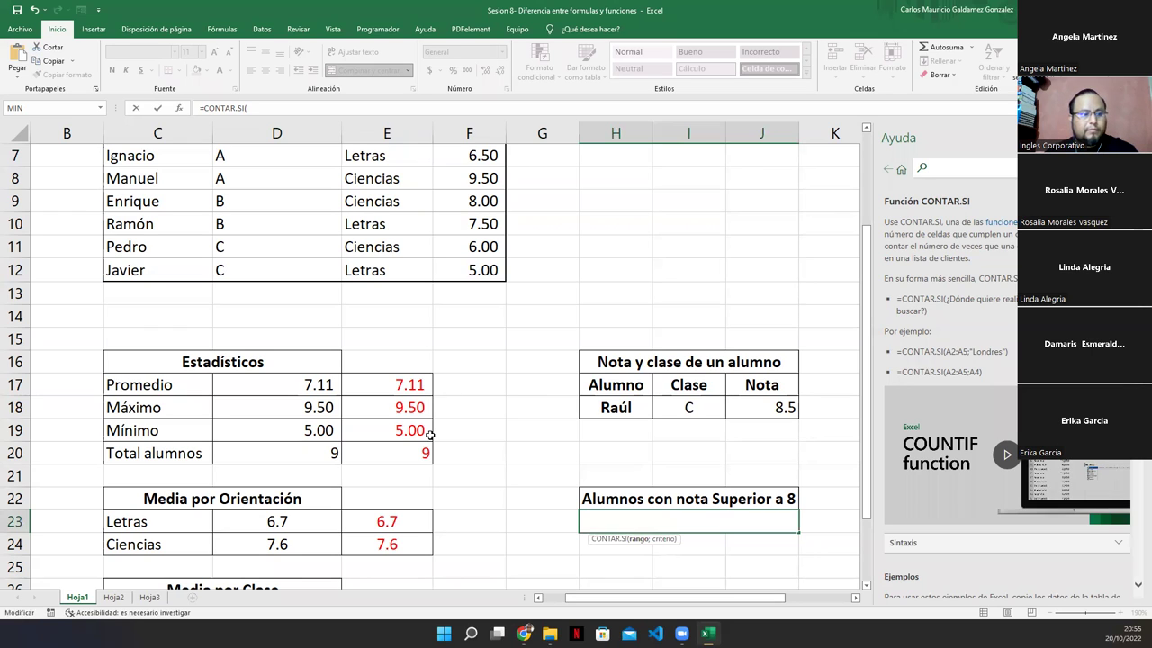
{"action": "left_click", "coordinate": [548, 520]}
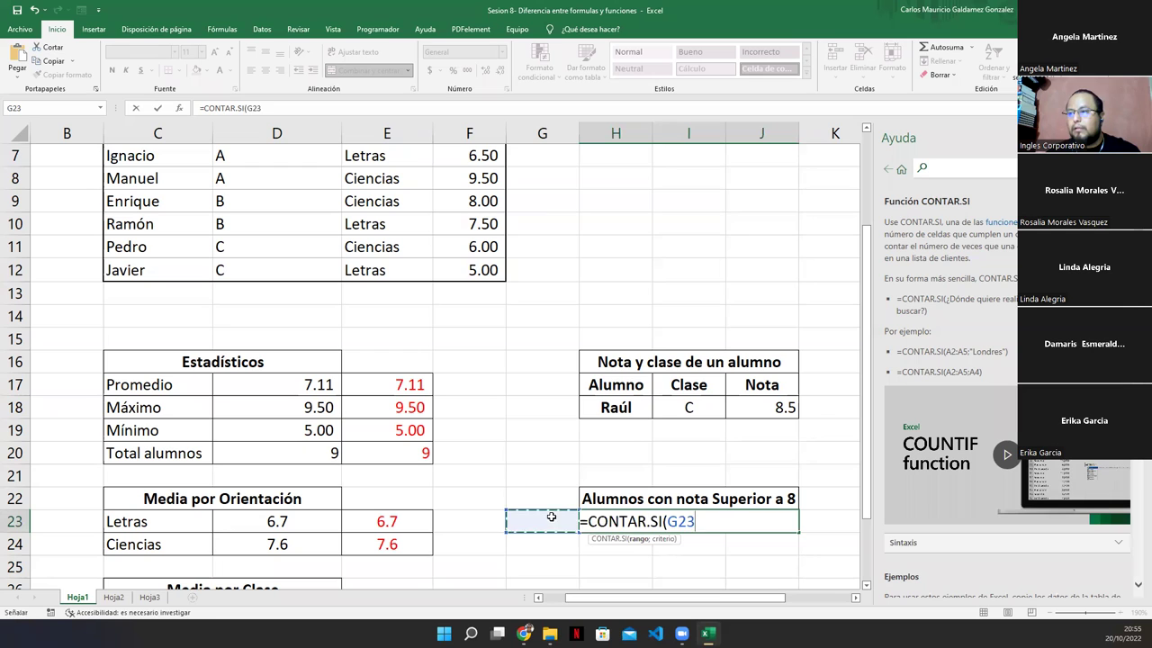
{"action": "key", "text": "Escape"}
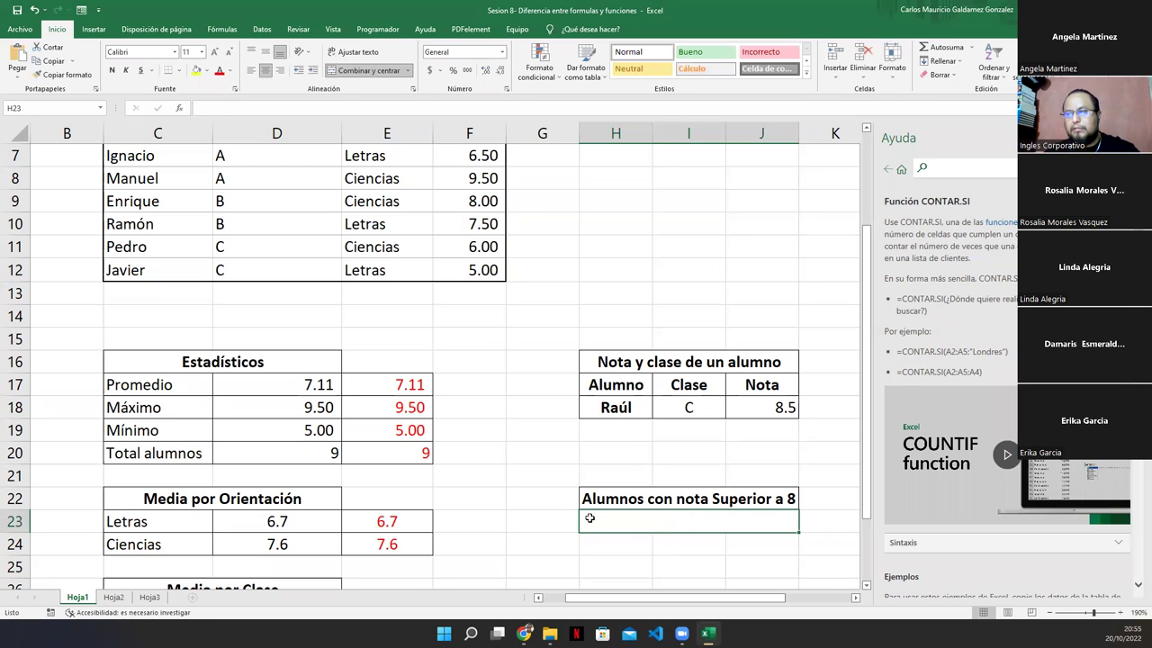
{"action": "key", "text": "ctrl+z"}
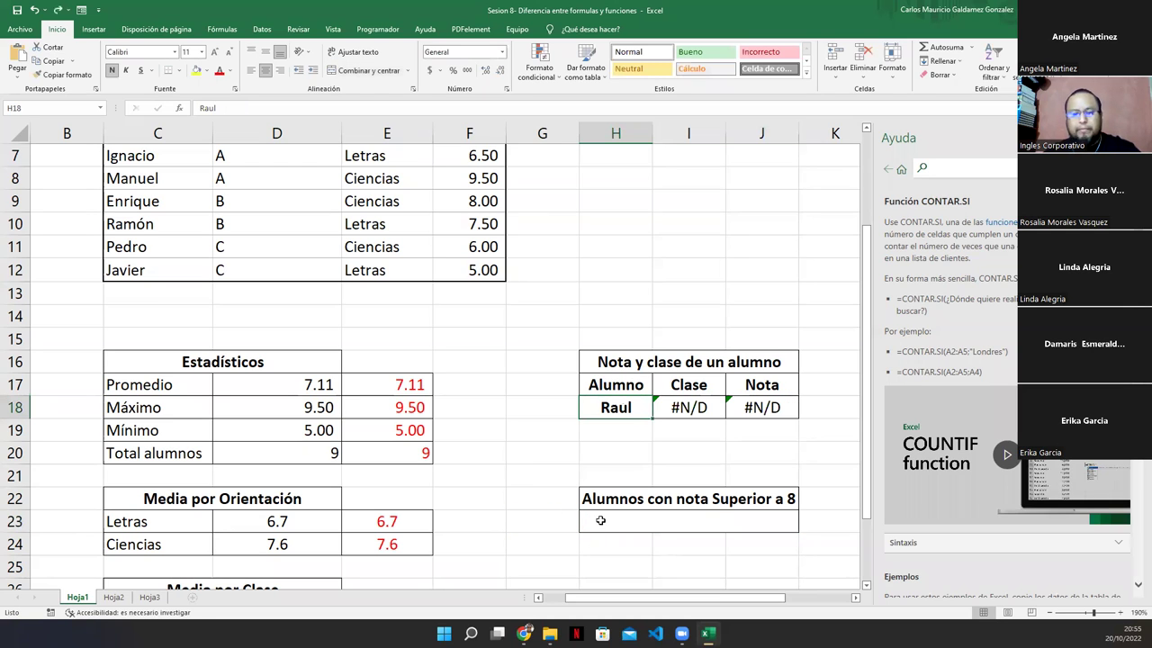
{"action": "key", "text": "ctrl+y"}
Begin a CONTAR.SI formula in H23 with the Nota grades F4:F12 as its range
{"action": "double_click", "coordinate": [601, 521]}
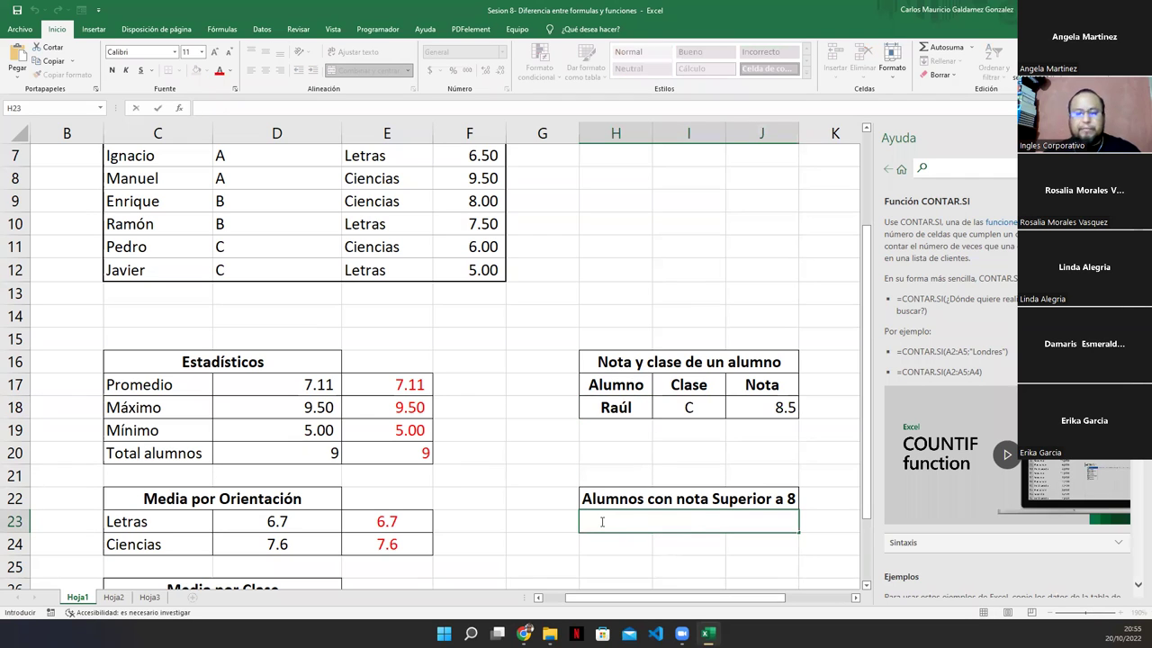
{"action": "type", "text": "=contar.s"}
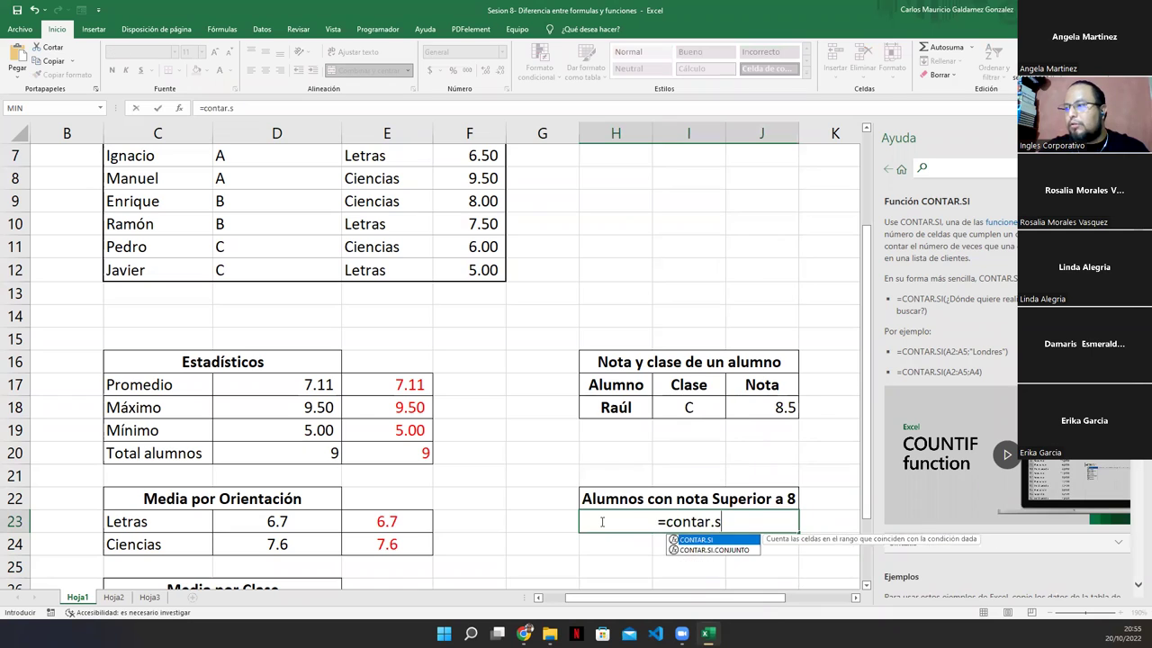
{"action": "key", "text": "Tab"}
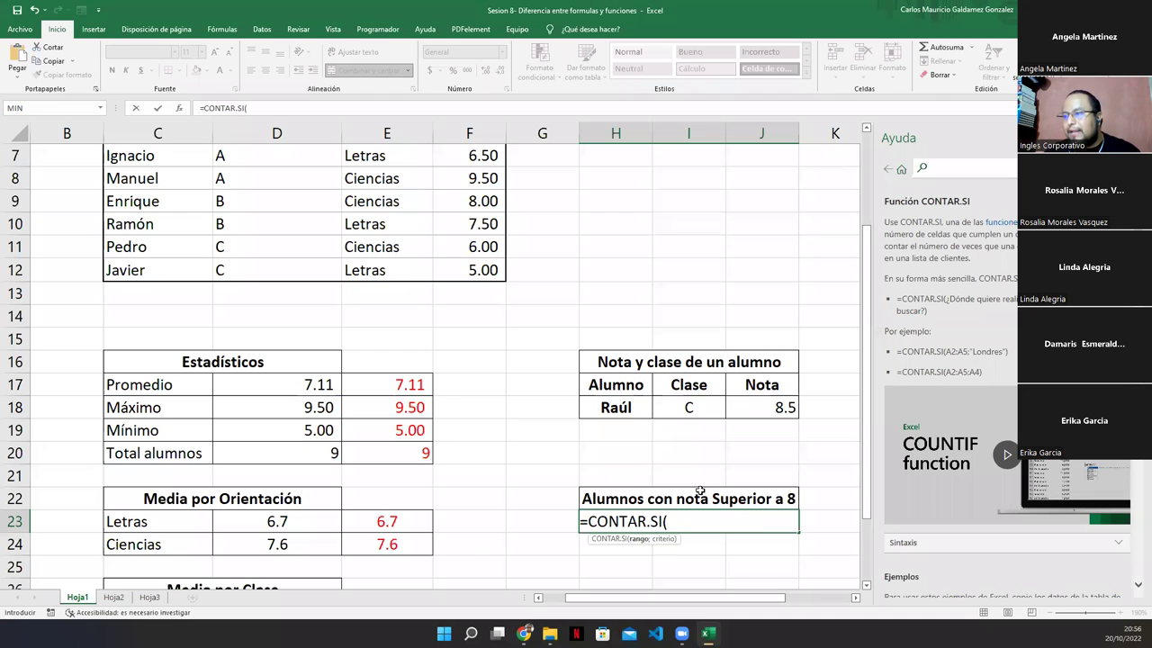
{"action": "scroll", "coordinate": [753, 514], "scroll_direction": "up", "scroll_amount": 1}
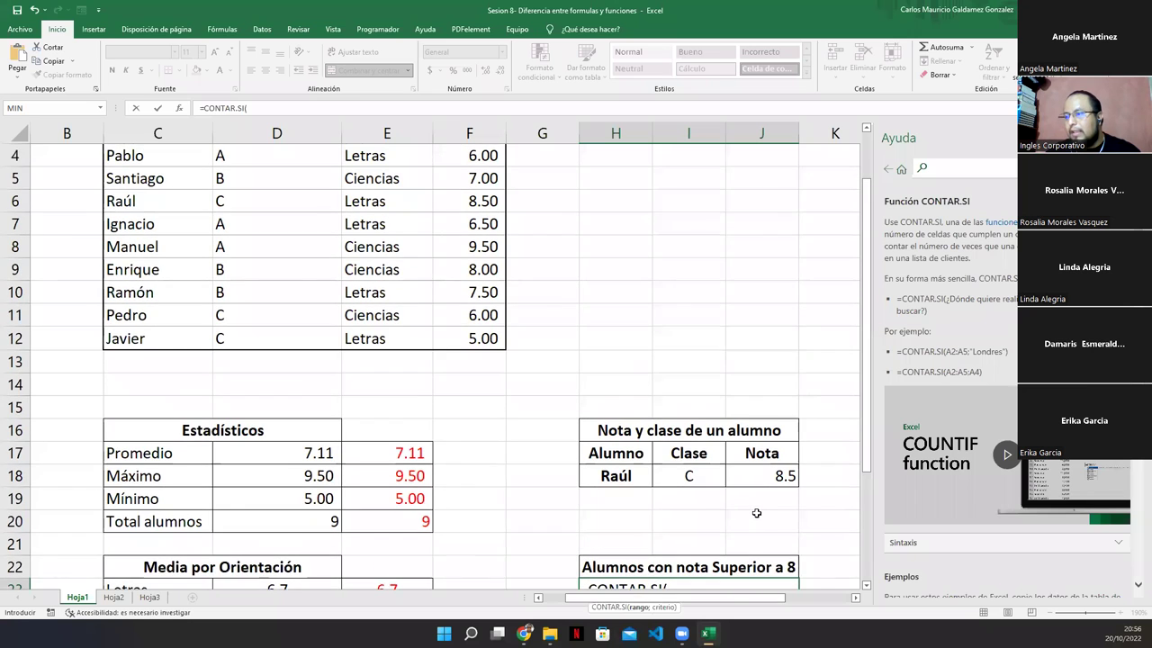
{"action": "scroll", "coordinate": [756, 513], "scroll_direction": "down", "scroll_amount": 1}
{"action": "scroll", "coordinate": [756, 513], "scroll_direction": "up", "scroll_amount": 2}
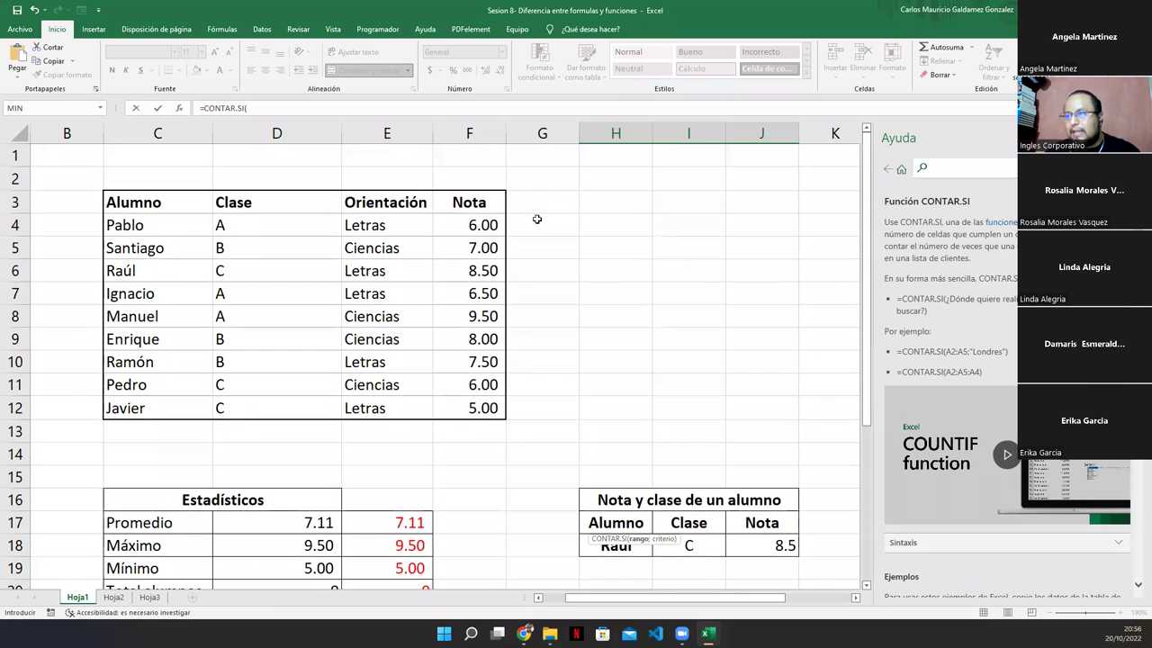
{"action": "left_click_drag", "start_coordinate": [449, 223], "coordinate": [455, 403]}
{"action": "scroll", "coordinate": [671, 428], "scroll_direction": "down", "scroll_amount": 3}
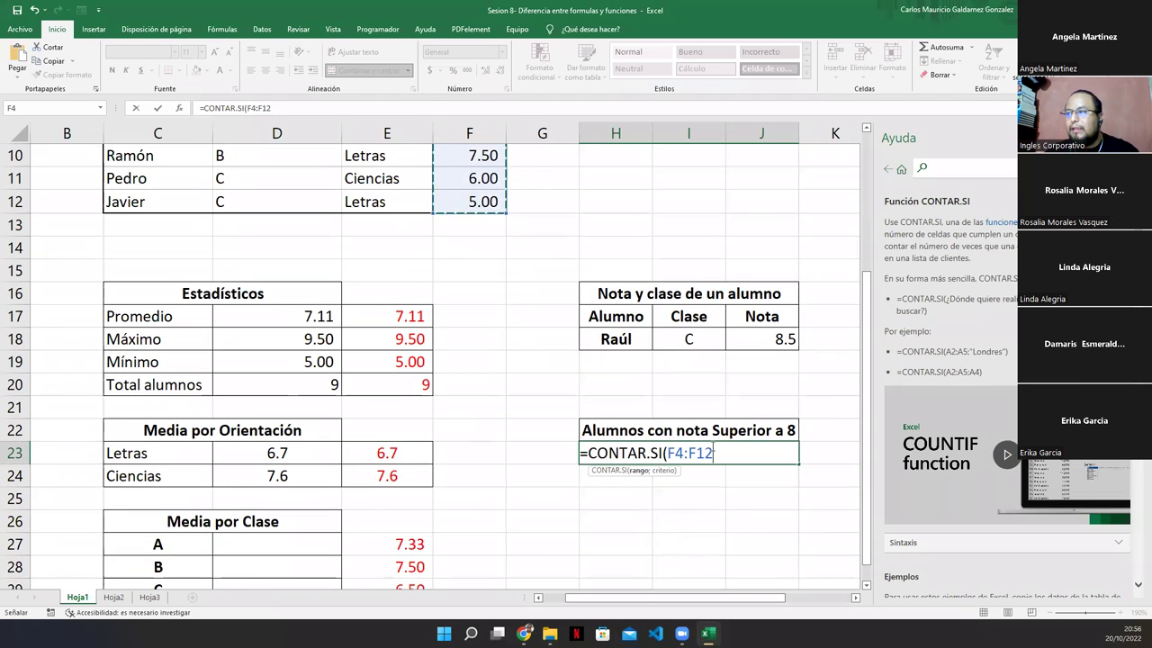
{"action": "type", "text": ";"}
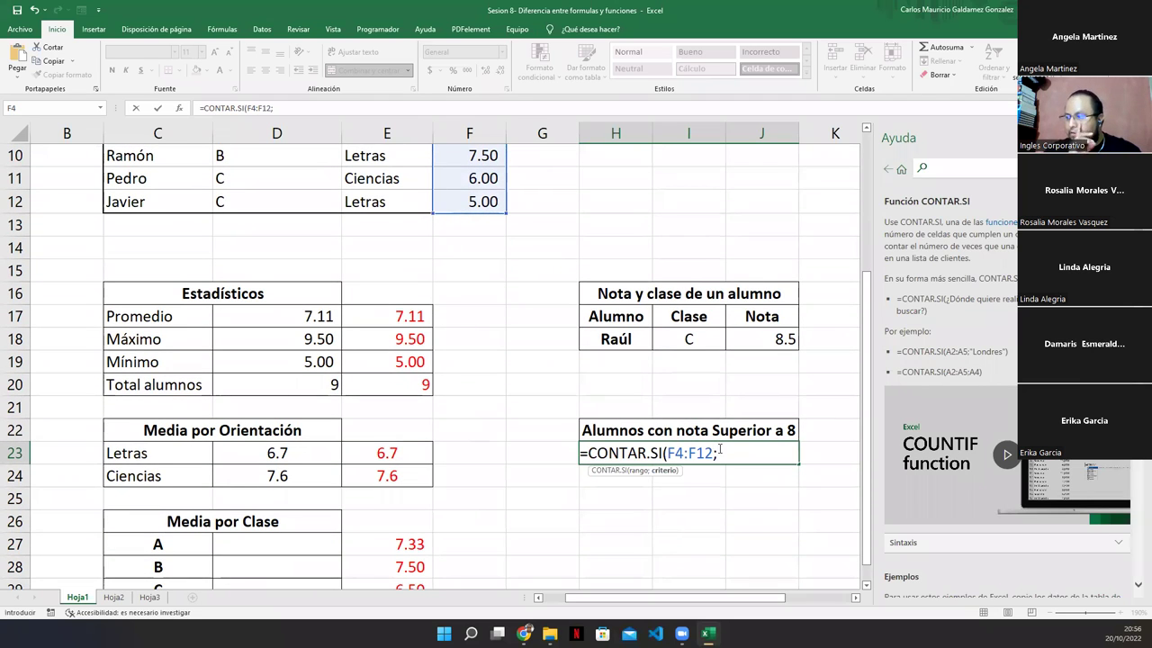
Complete the H23 formula with the criterion ">="&8 and a closing parenthesis
{"action": "type", "text": "\">=8"}
{"action": "key", "text": "BackSpace"}
{"action": "type", "text": "\""}
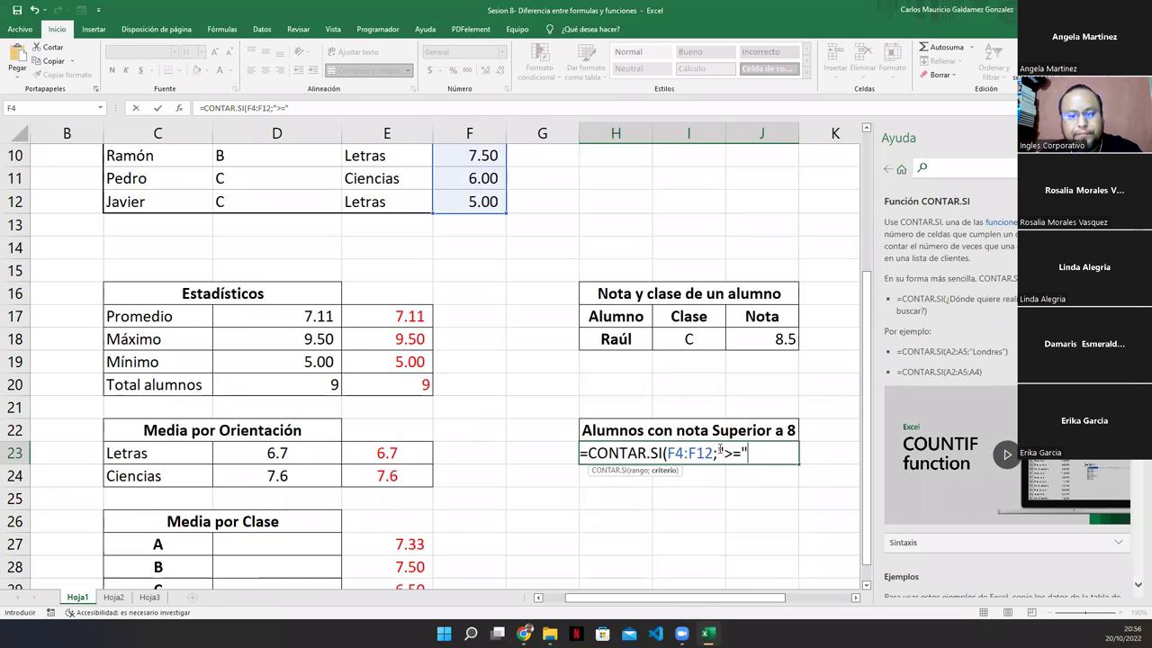
{"action": "type", "text": "/8)"}
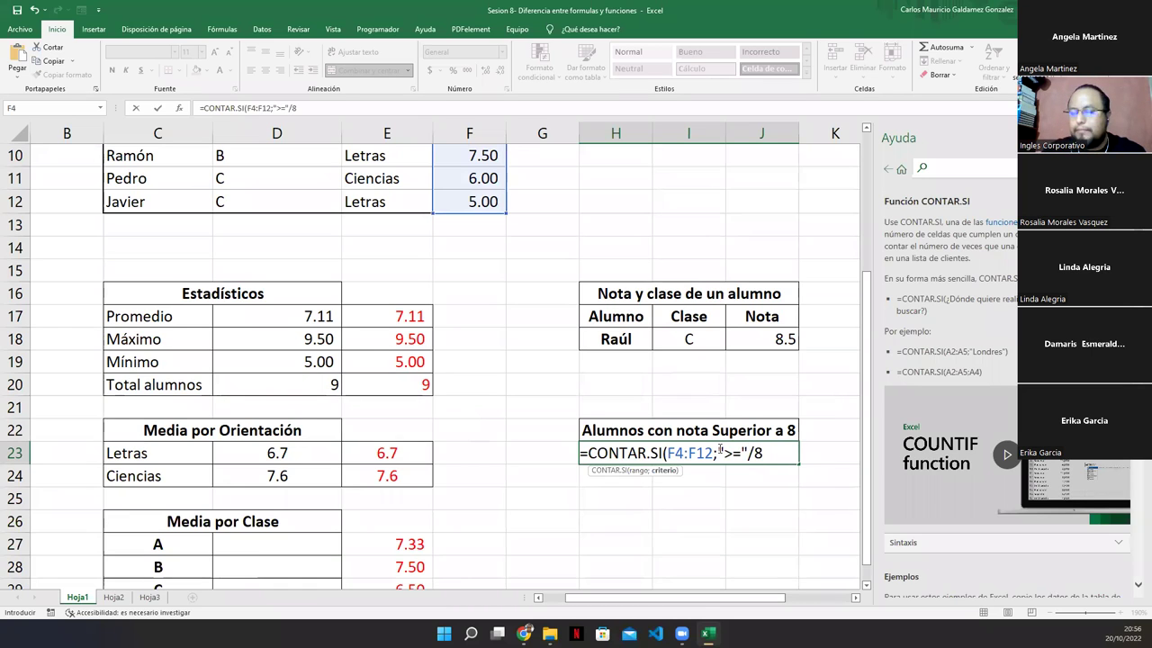
{"action": "key", "text": "BackSpace"}
{"action": "key", "text": "BackSpace"}
{"action": "key", "text": "BackSpace"}
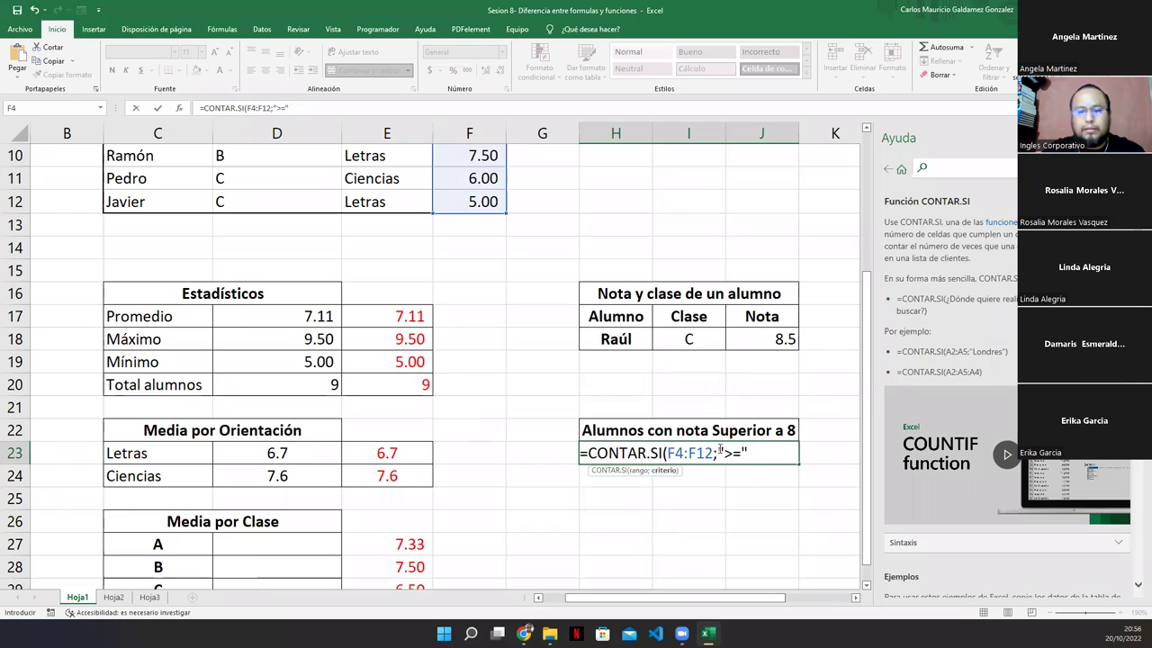
{"action": "type", "text": "&"}
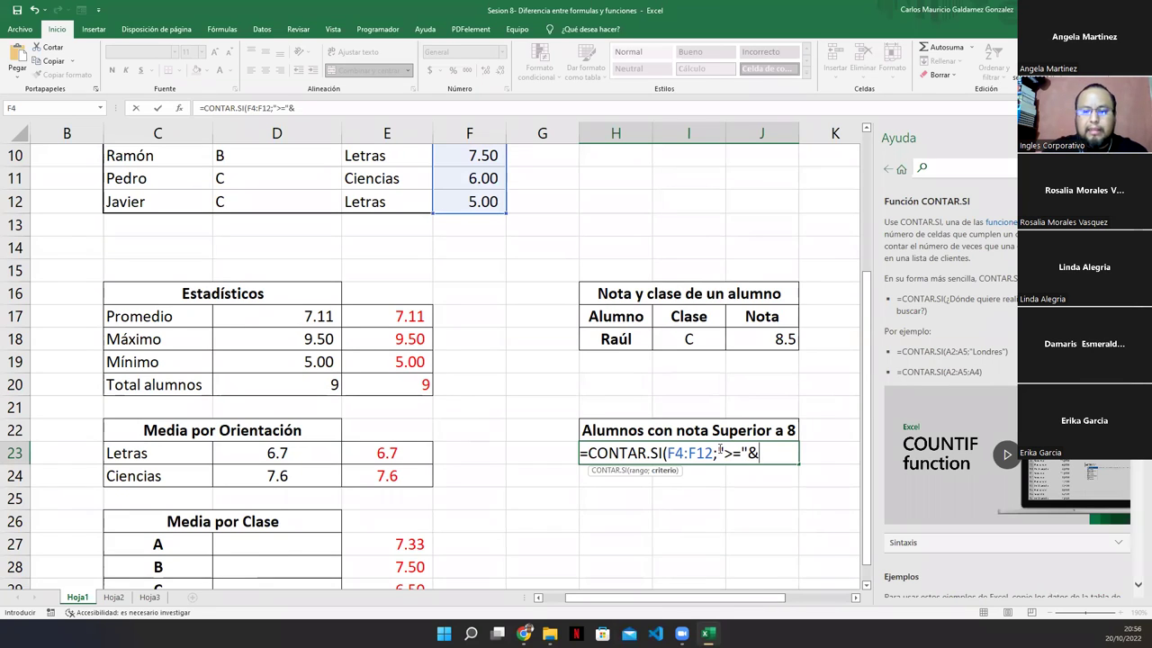
{"action": "type", "text": "8)"}
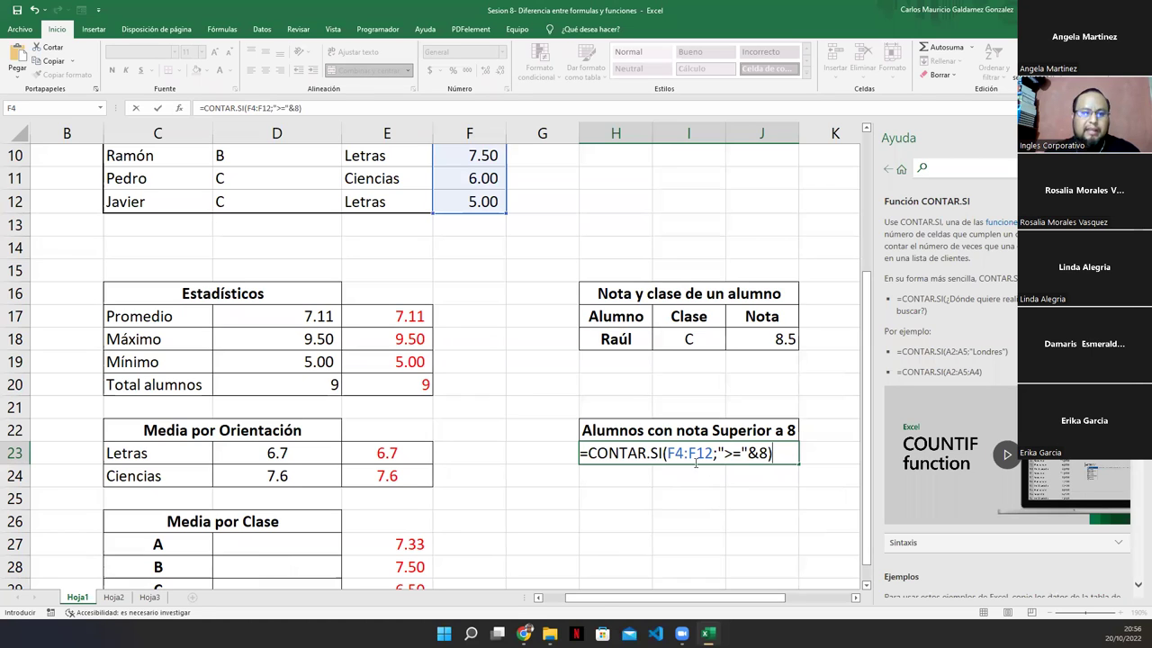
Review the formula =CONTAR.SI(F4:F12;">="&8) against the grade table and commit it in H23
{"action": "left_click_drag", "start_coordinate": [772, 453], "coordinate": [539, 441]}
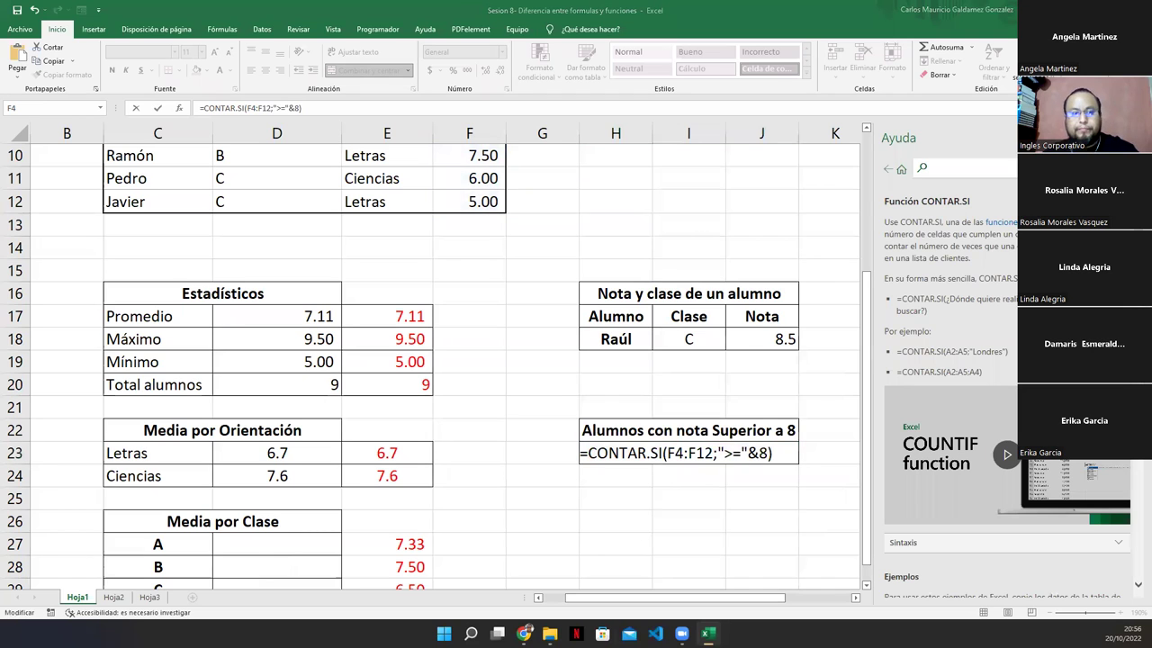
{"action": "left_click", "coordinate": [776, 453]}
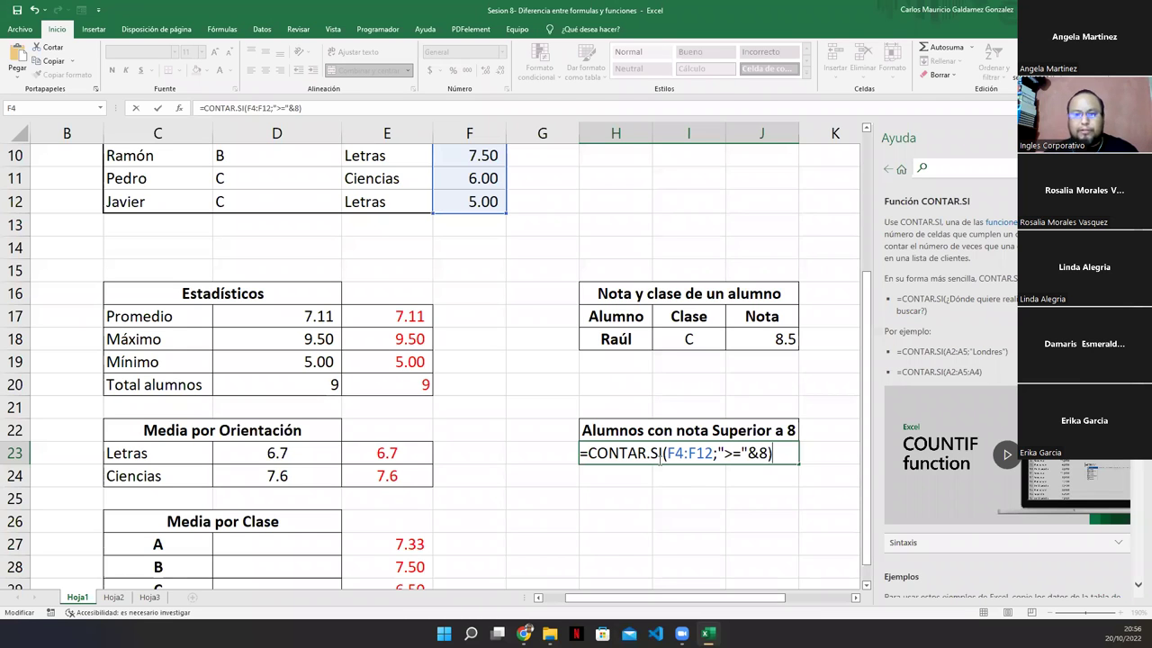
{"action": "scroll", "coordinate": [677, 452], "scroll_direction": "up", "scroll_amount": 3}
{"action": "scroll", "coordinate": [527, 303], "scroll_direction": "down", "scroll_amount": 4}
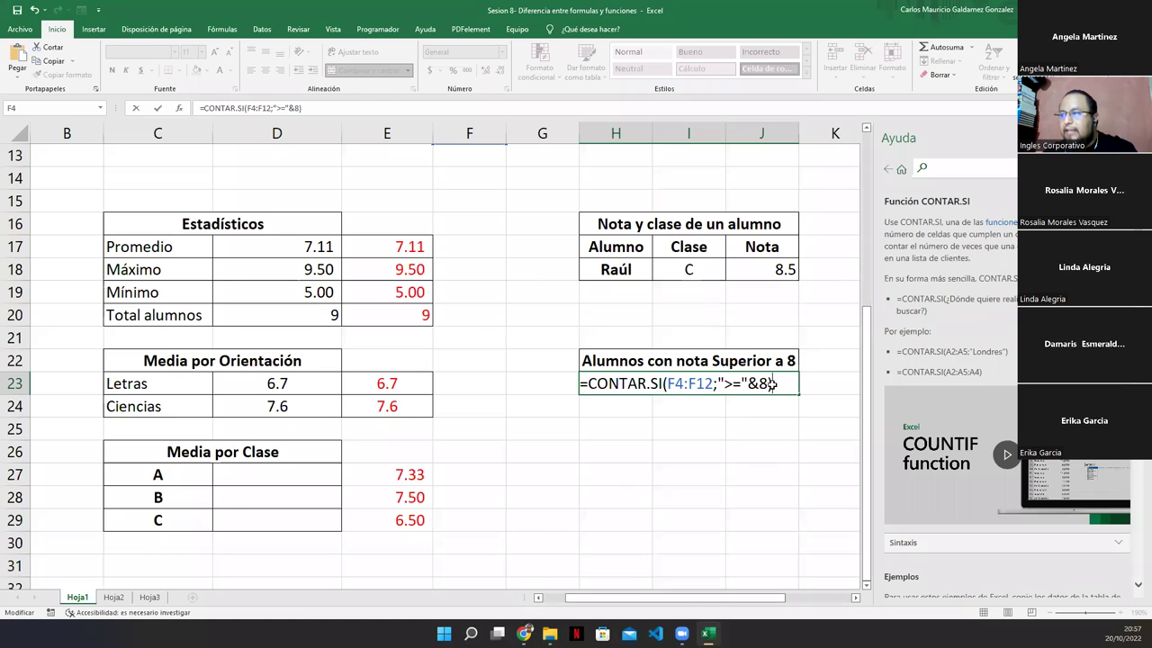
{"action": "key", "text": "Return"}
{"action": "left_click", "coordinate": [706, 385]}
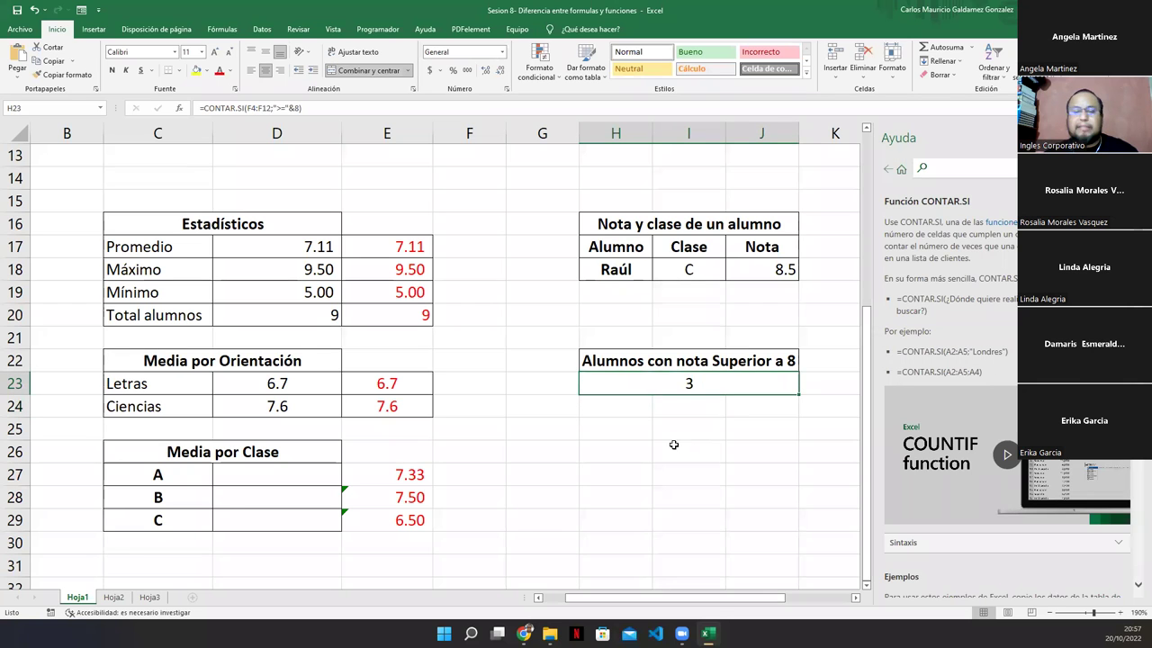
Select the grades F6, F8 and F9 together to check the count of grades of 8 or more
{"action": "scroll", "coordinate": [694, 432], "scroll_direction": "up", "scroll_amount": 4}
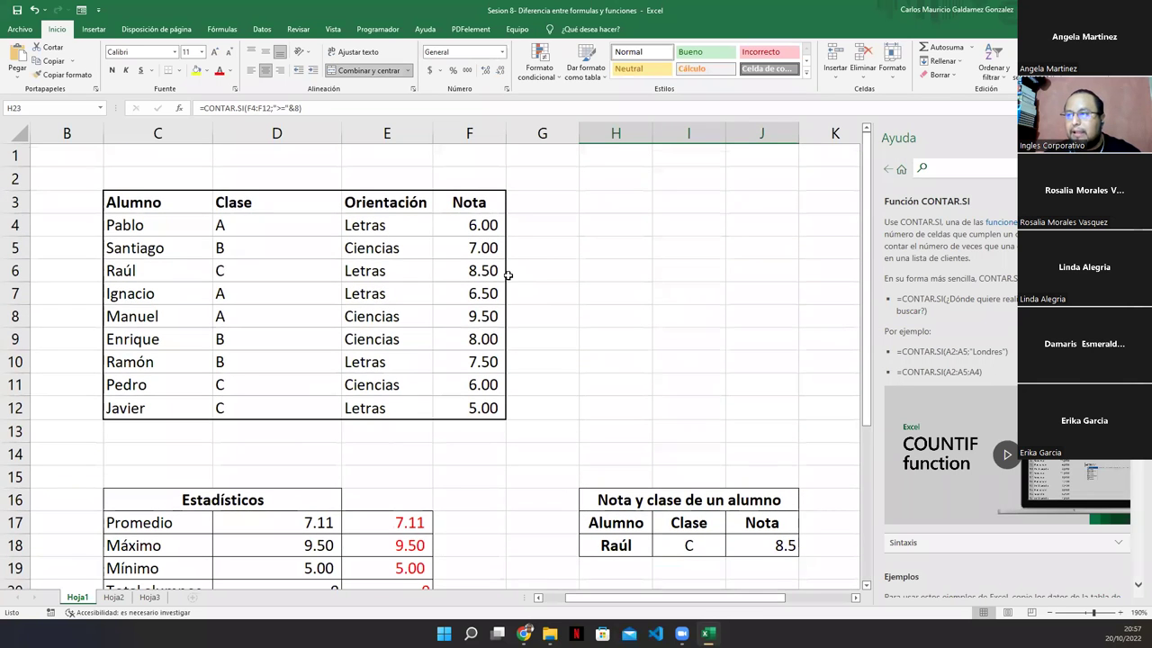
{"action": "left_click", "coordinate": [458, 270]}
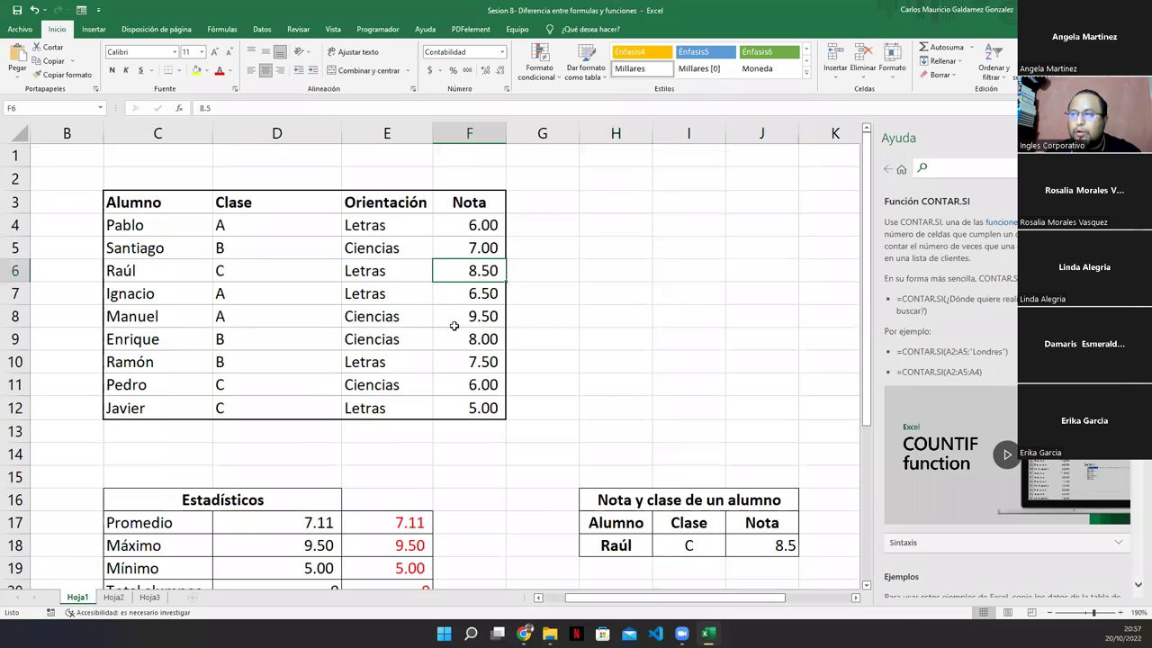
{"action": "left_click", "coordinate": [453, 319], "text": "ctrl"}
{"action": "left_click", "coordinate": [452, 337], "text": "ctrl"}
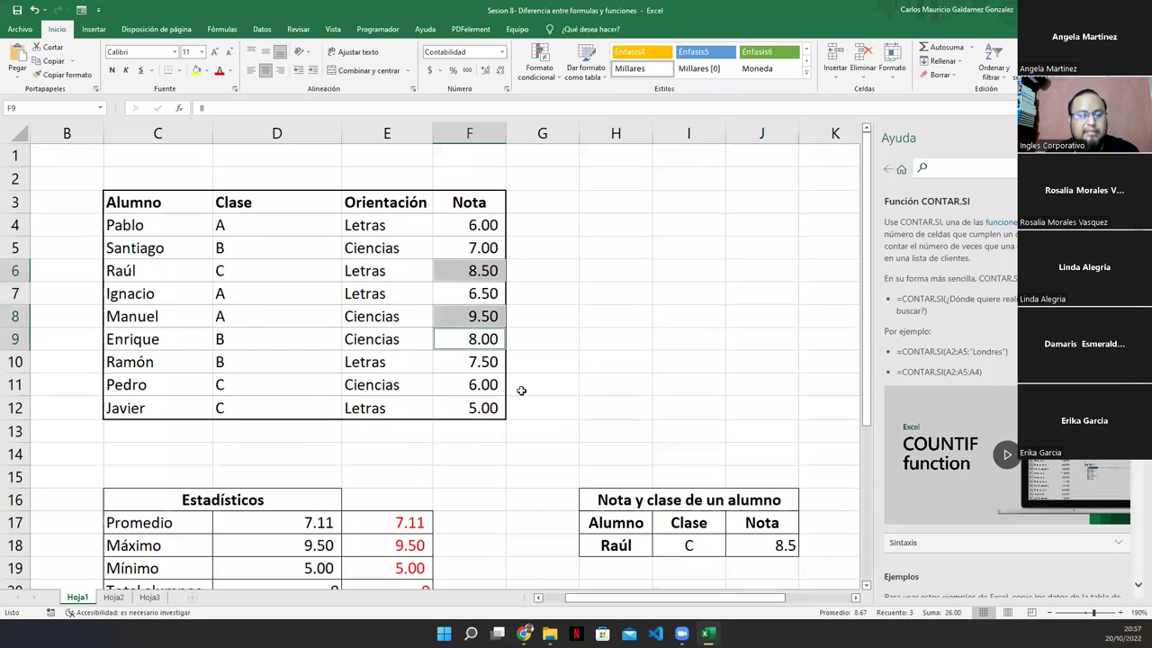
{"action": "scroll", "coordinate": [553, 429], "scroll_direction": "down", "scroll_amount": 2}
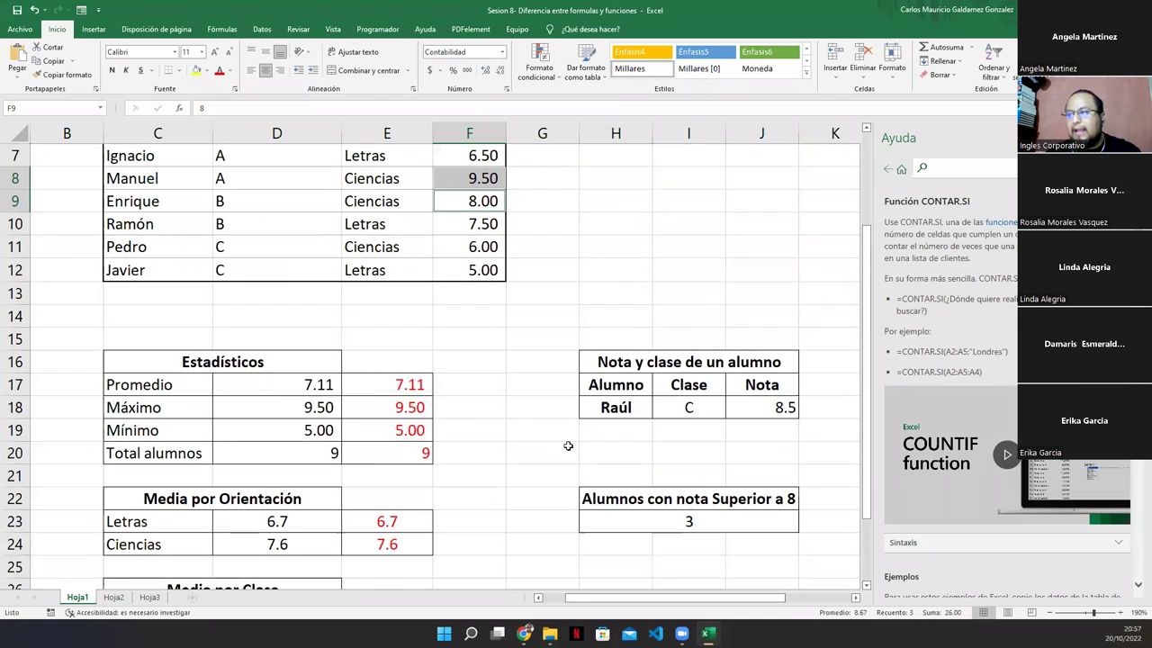
Change the heading in H22 to "Alumnos con nota Superior a 7"
{"action": "left_click", "coordinate": [601, 500]}
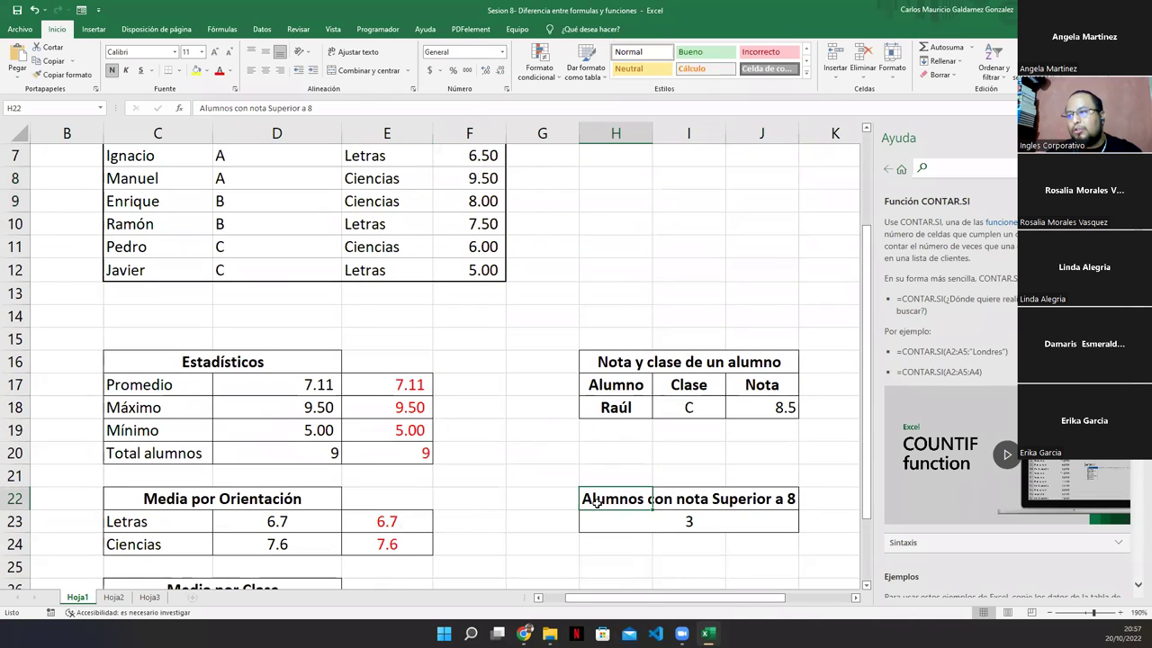
{"action": "left_click", "coordinate": [329, 110]}
{"action": "key", "text": "BackSpace"}
{"action": "type", "text": "7"}
{"action": "key", "text": "Return"}
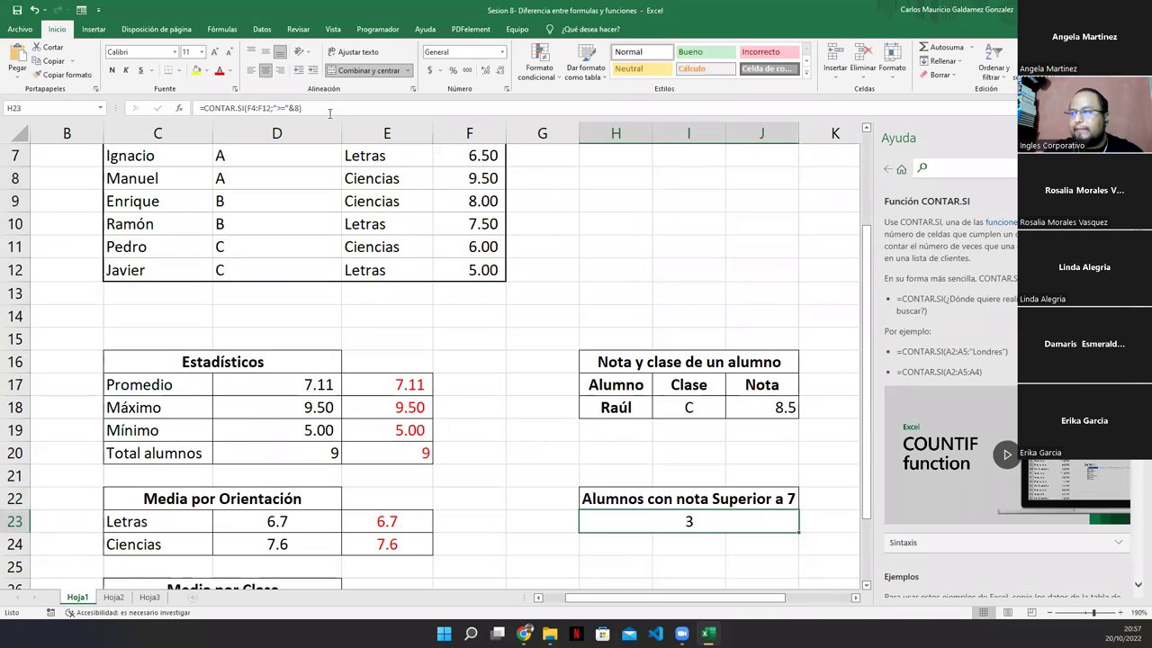
Edit the H23 formula so its criterion is ">="&7, giving =CONTAR.SI(F4:F12;">="&7)
{"action": "left_click", "coordinate": [329, 112]}
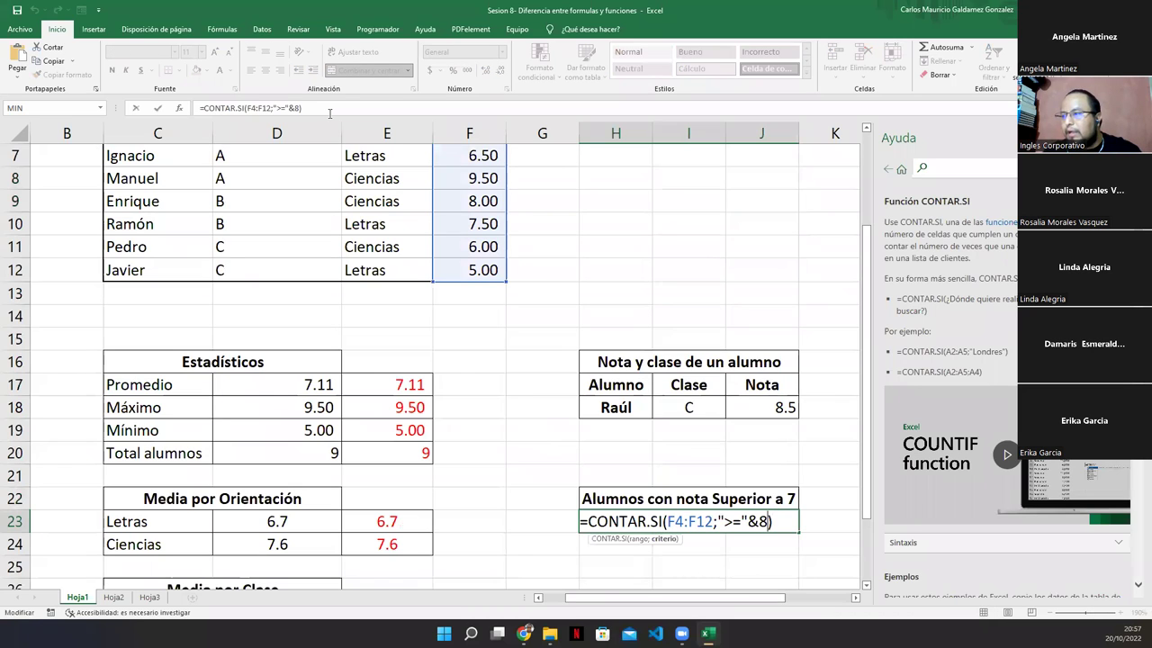
{"action": "key", "text": "Left"}
{"action": "key", "text": "BackSpace"}
{"action": "type", "text": "7"}
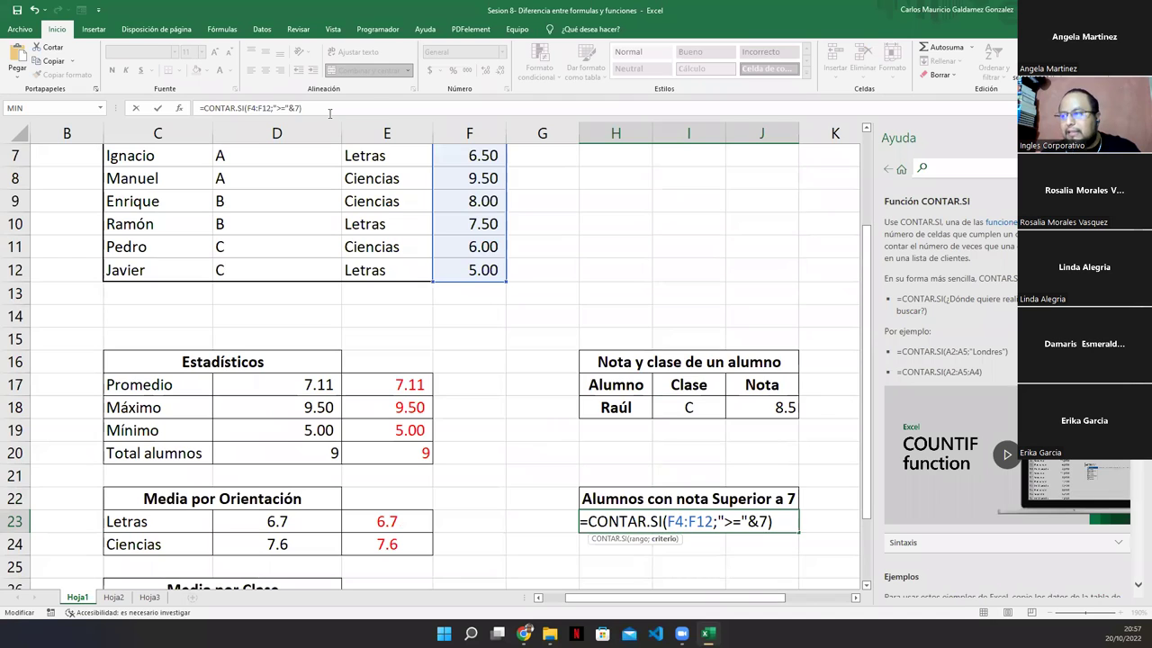
{"action": "key", "text": "Return"}
{"action": "key", "text": "Up"}
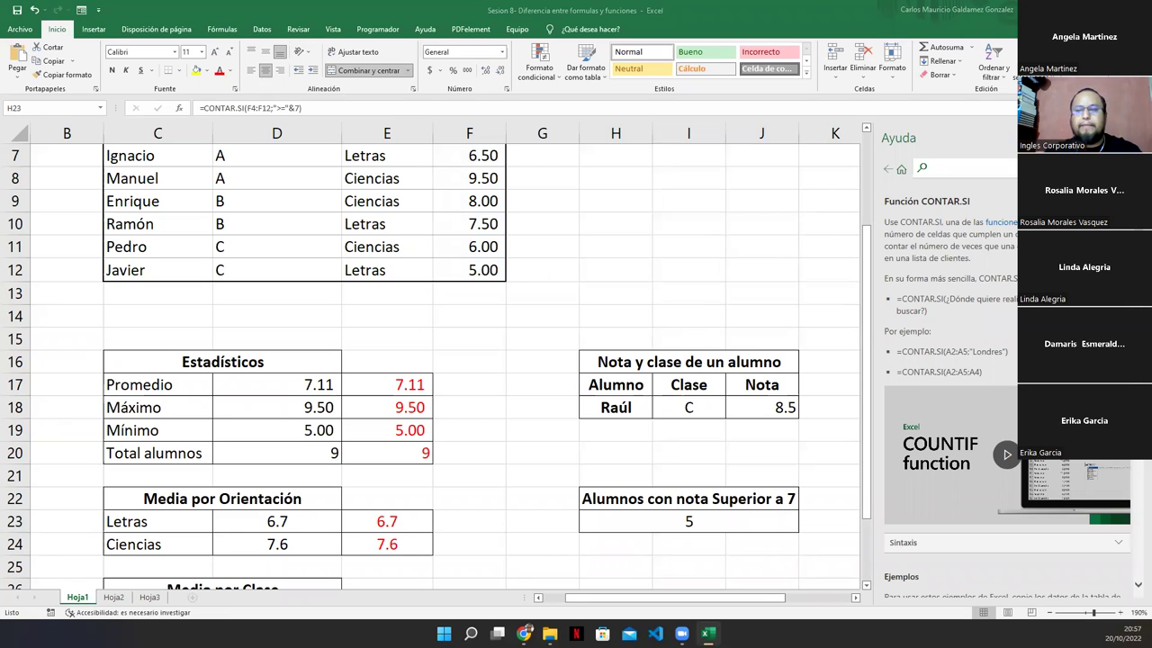
Apply the red font colour to the reference results in L18, L23 and M18, and close the help pane
{"action": "left_click", "coordinate": [854, 598]}
{"action": "left_click", "coordinate": [837, 409]}
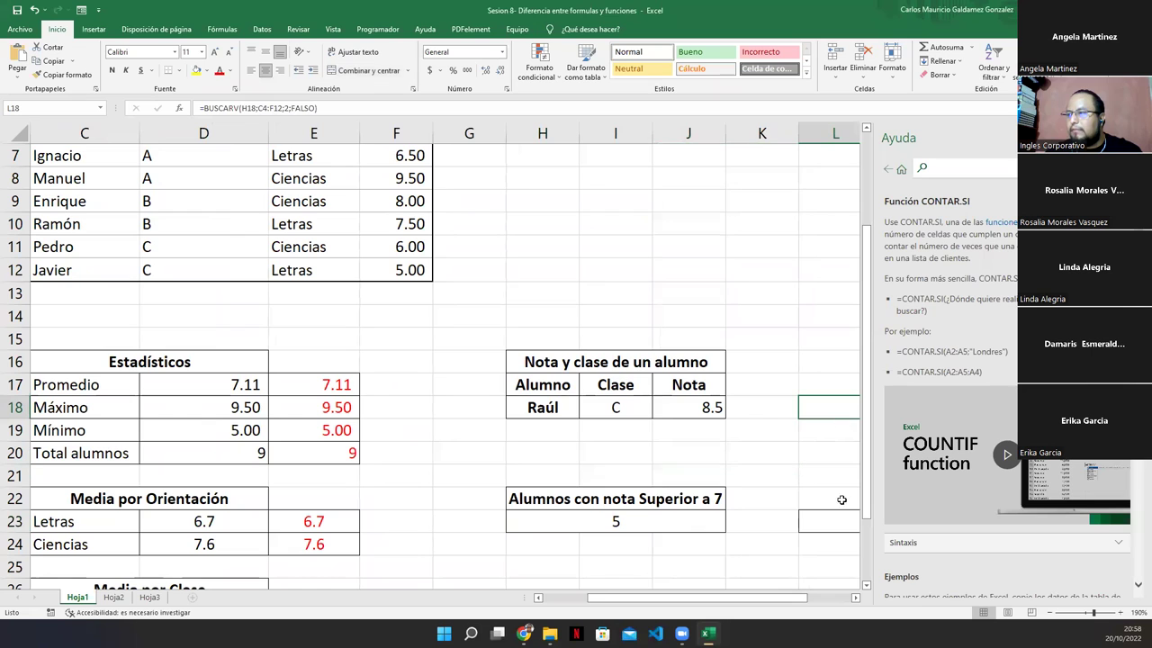
{"action": "left_click", "coordinate": [839, 518], "text": "ctrl"}
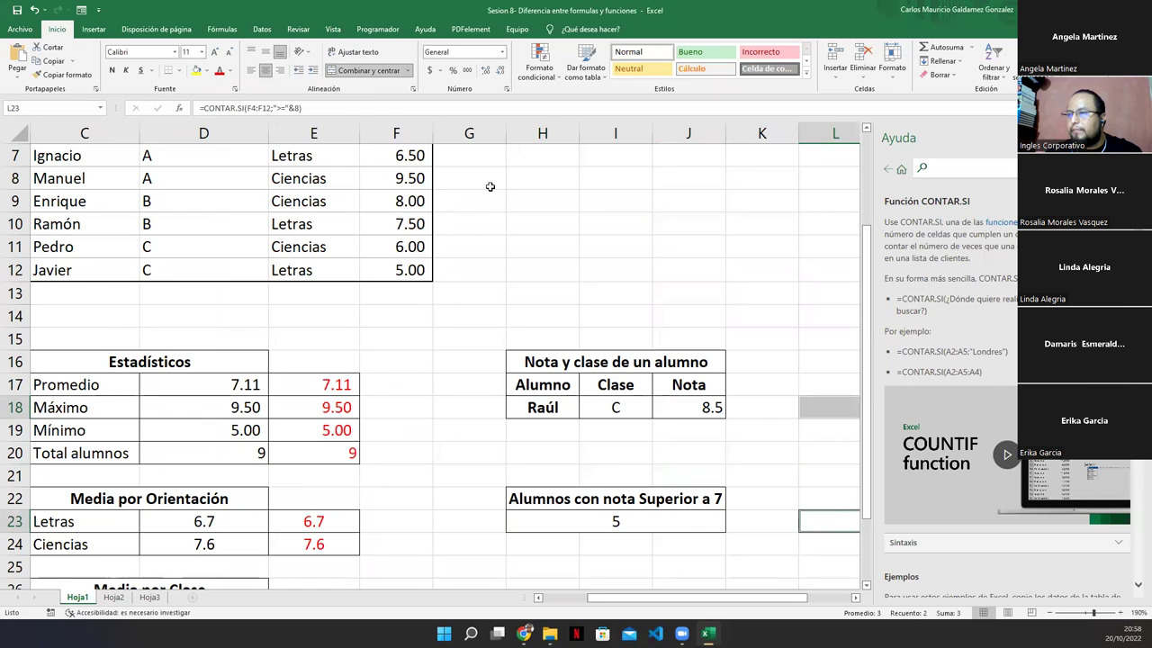
{"action": "left_click", "coordinate": [219, 72]}
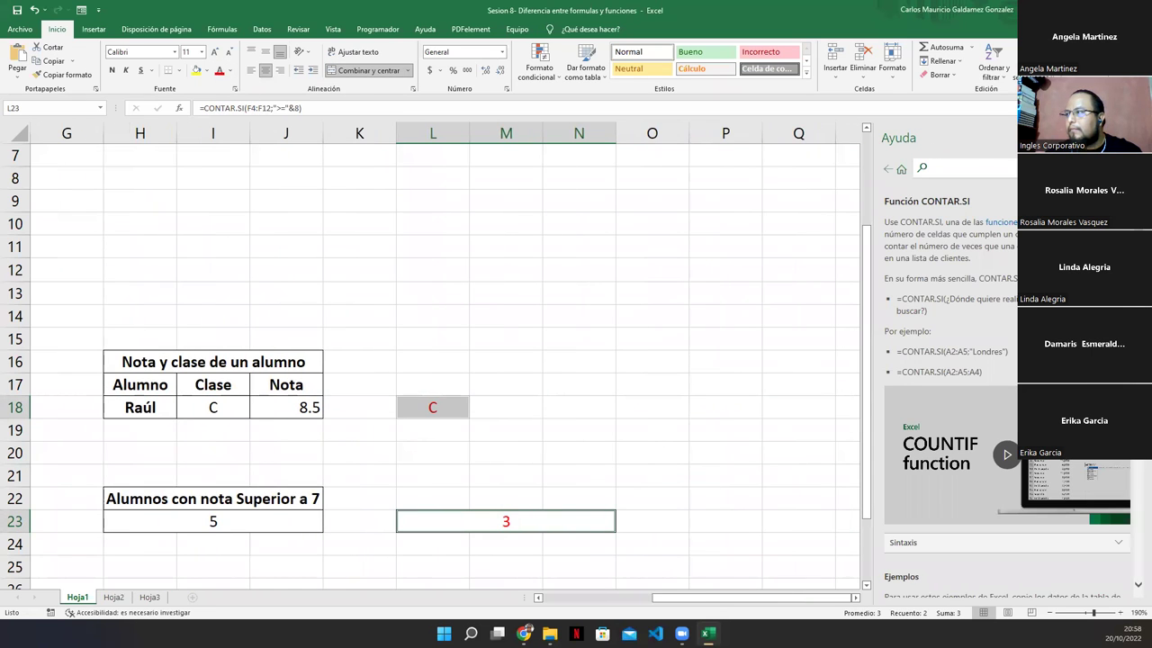
{"action": "left_click", "coordinate": [1138, 138]}
{"action": "left_click", "coordinate": [506, 406]}
{"action": "left_click", "coordinate": [218, 72]}
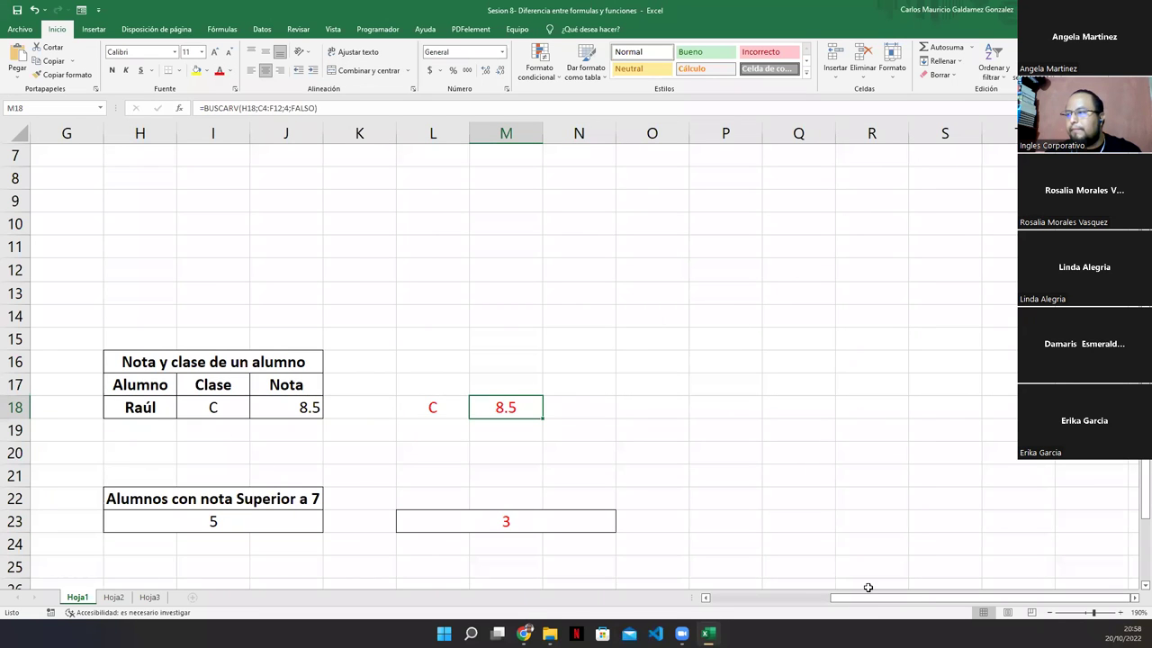
Look over the remaining tables on Hoja1 and the exercises on Hoja2 and Hoja3, ending on Hoja2
{"action": "left_click_drag", "start_coordinate": [857, 598], "coordinate": [754, 603]}
{"action": "scroll", "coordinate": [583, 520], "scroll_direction": "down", "scroll_amount": 2}
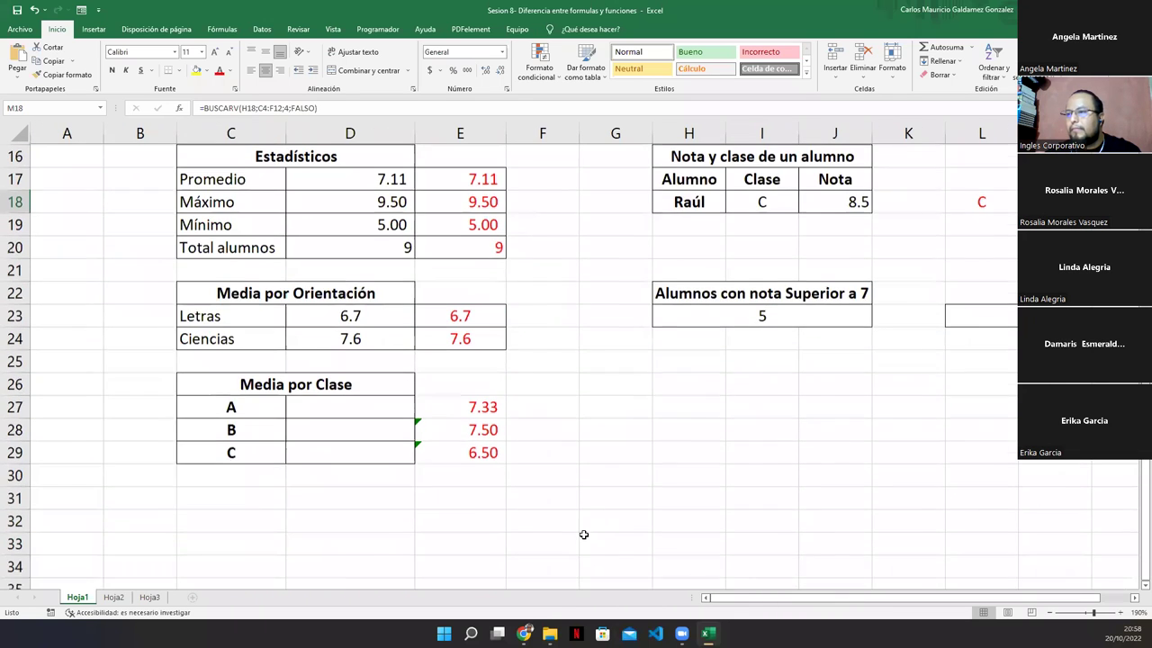
{"action": "scroll", "coordinate": [585, 533], "scroll_direction": "up", "scroll_amount": 4}
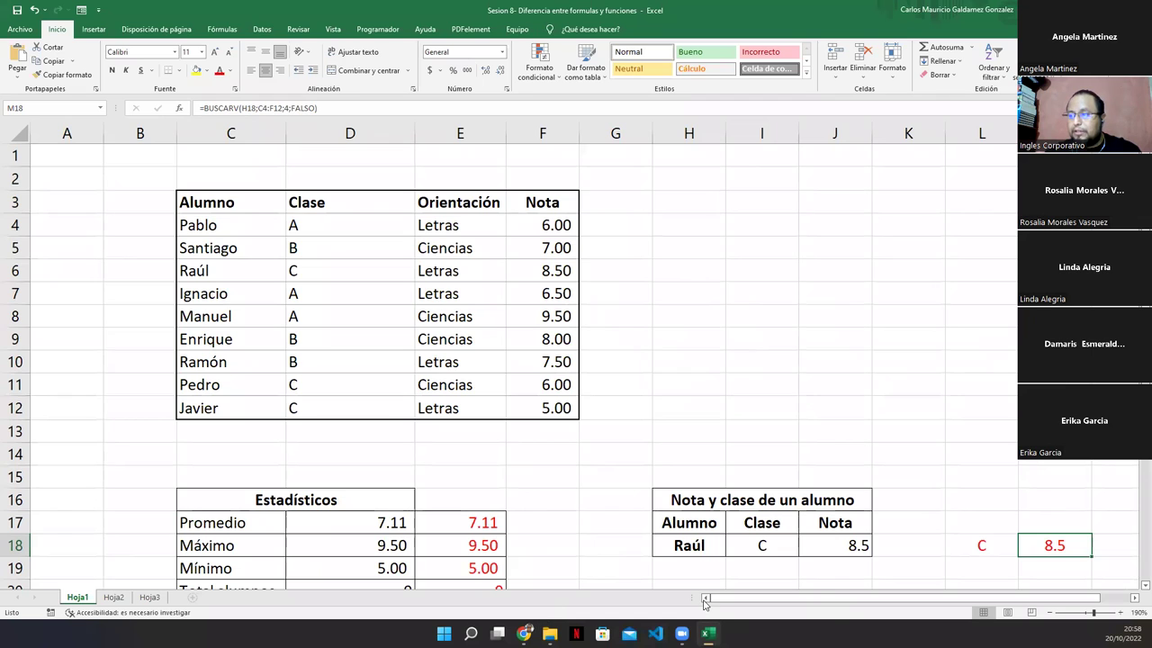
{"action": "left_click", "coordinate": [112, 598]}
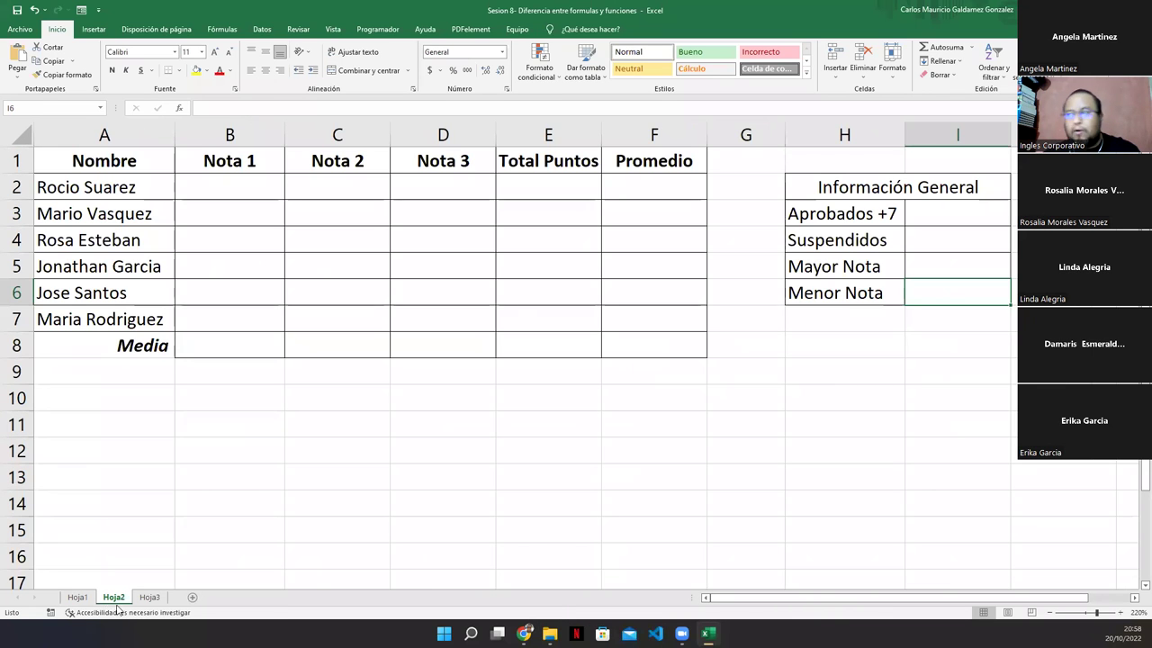
{"action": "left_click", "coordinate": [146, 597]}
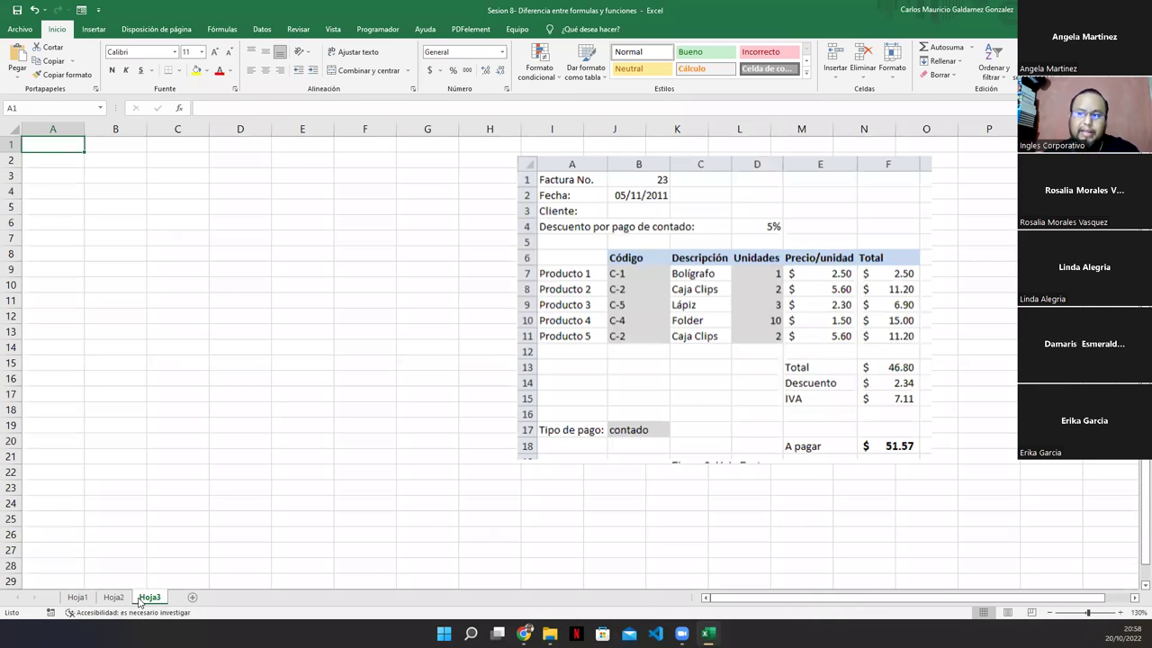
{"action": "left_click", "coordinate": [113, 598]}
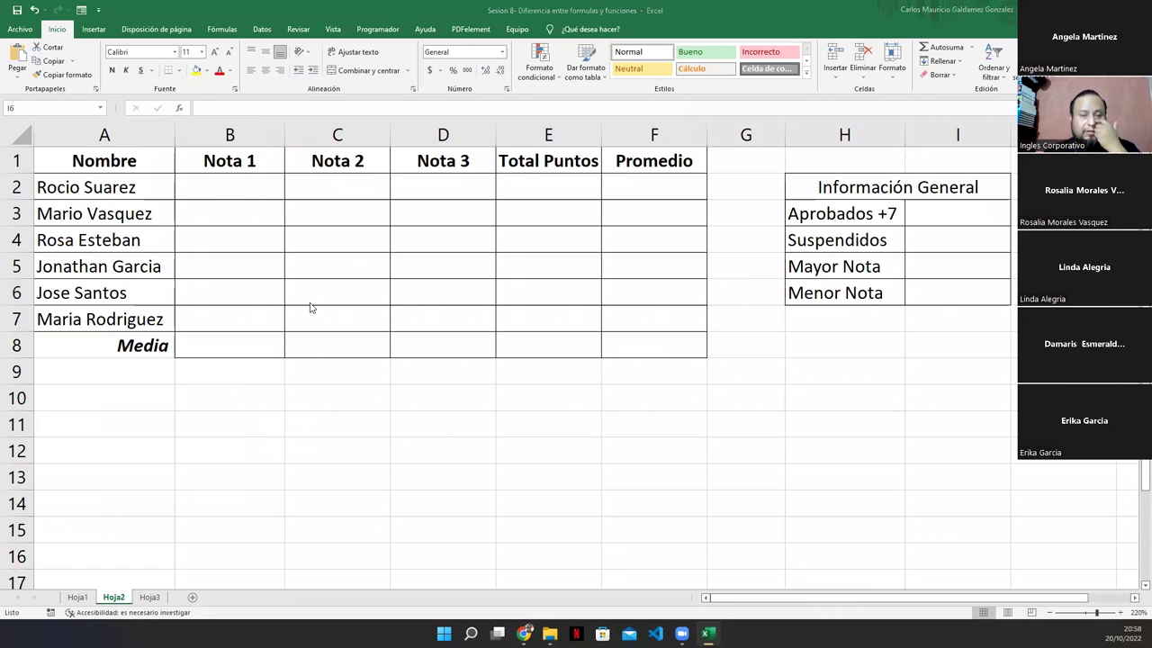
Examine the empty Nota 1 to Nota 3 cells and the Total Puntos and Promedio columns for the six students on Hoja2
{"action": "left_click", "coordinate": [217, 193]}
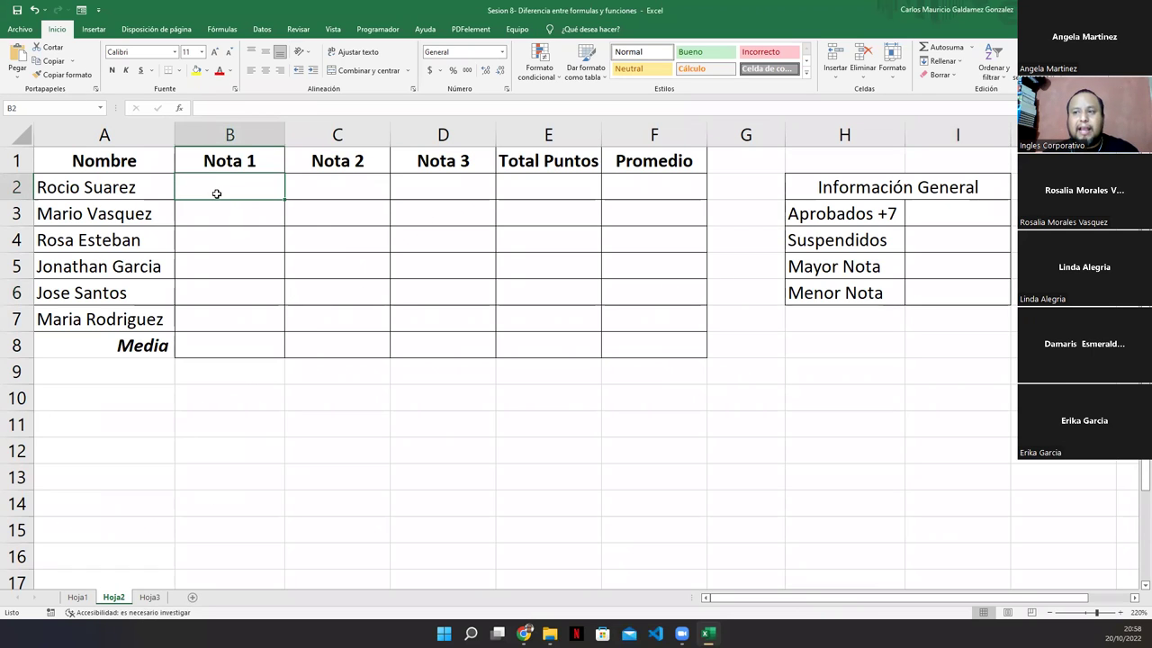
{"action": "left_click_drag", "start_coordinate": [216, 187], "coordinate": [449, 310]}
{"action": "left_click_drag", "start_coordinate": [229, 194], "coordinate": [438, 319]}
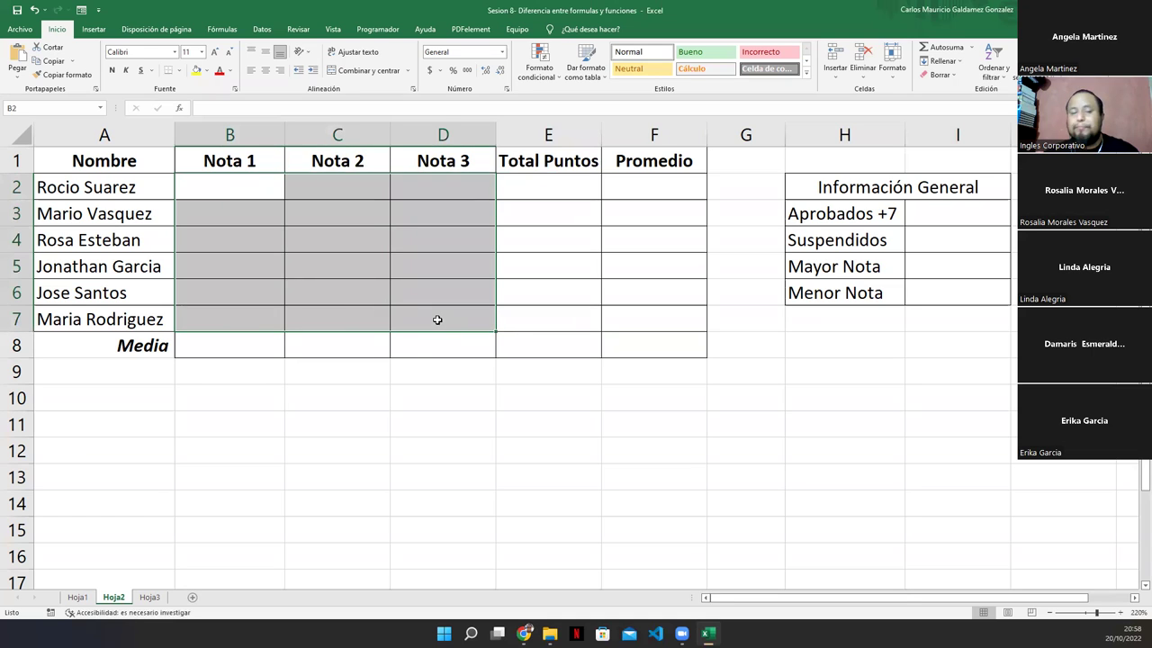
{"action": "left_click_drag", "start_coordinate": [546, 183], "coordinate": [550, 321]}
{"action": "left_click_drag", "start_coordinate": [231, 186], "coordinate": [458, 192]}
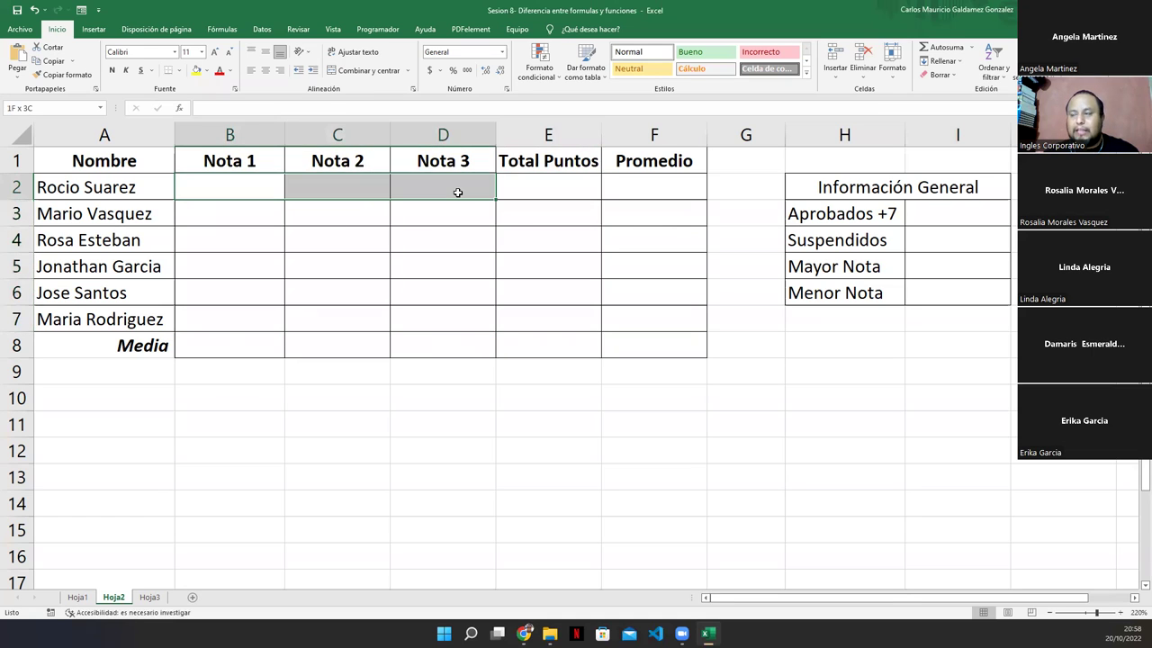
{"action": "left_click", "coordinate": [640, 182]}
{"action": "left_click_drag", "start_coordinate": [209, 184], "coordinate": [415, 187]}
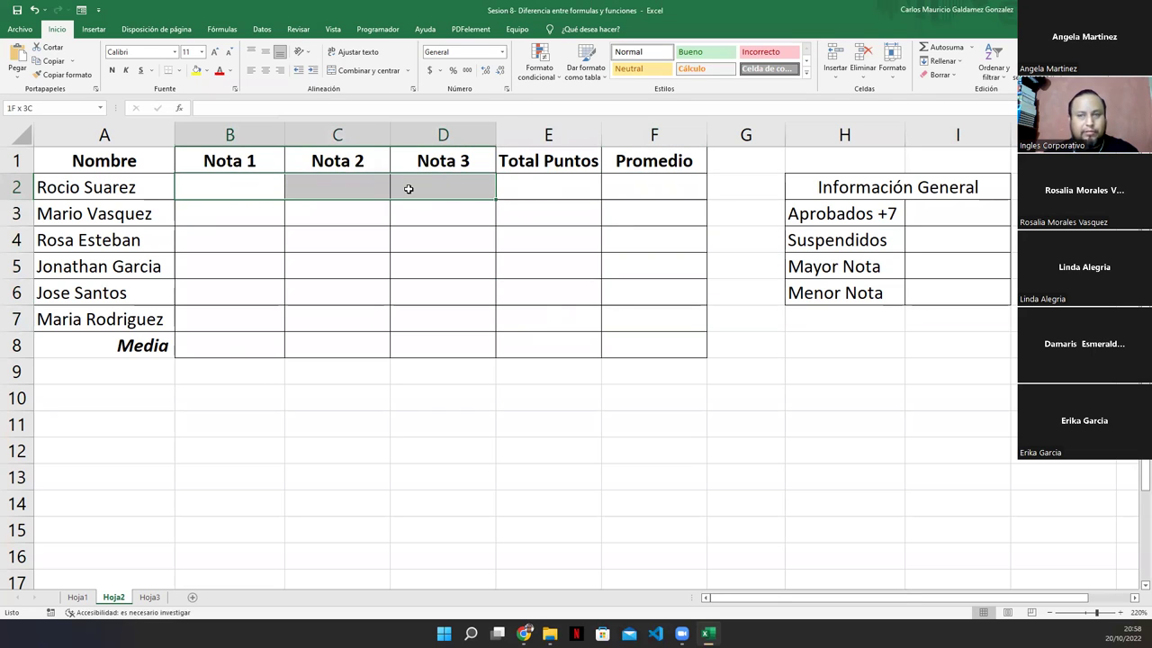
{"action": "left_click_drag", "start_coordinate": [547, 185], "coordinate": [553, 314]}
{"action": "left_click_drag", "start_coordinate": [644, 191], "coordinate": [642, 316]}
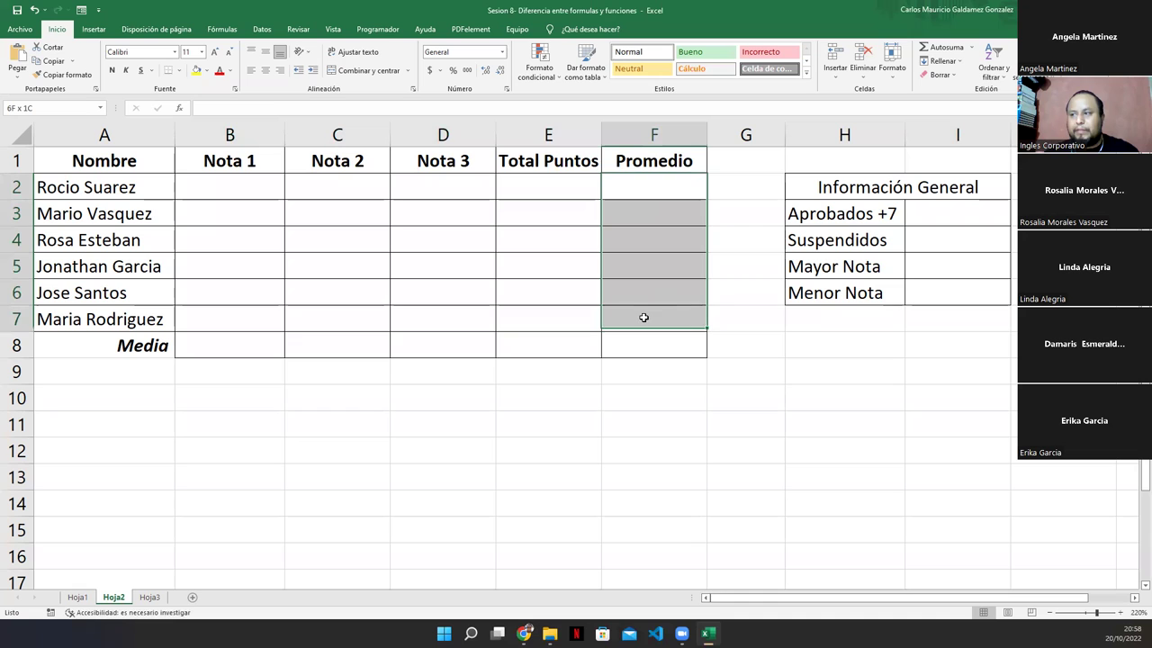
Go through the Media row from B8 to F8, matching each cell with the column range above that it averages
{"action": "left_click", "coordinate": [226, 346]}
{"action": "left_click_drag", "start_coordinate": [206, 186], "coordinate": [208, 317]}
{"action": "left_click", "coordinate": [229, 350]}
{"action": "left_click_drag", "start_coordinate": [336, 188], "coordinate": [342, 309]}
{"action": "left_click", "coordinate": [350, 342]}
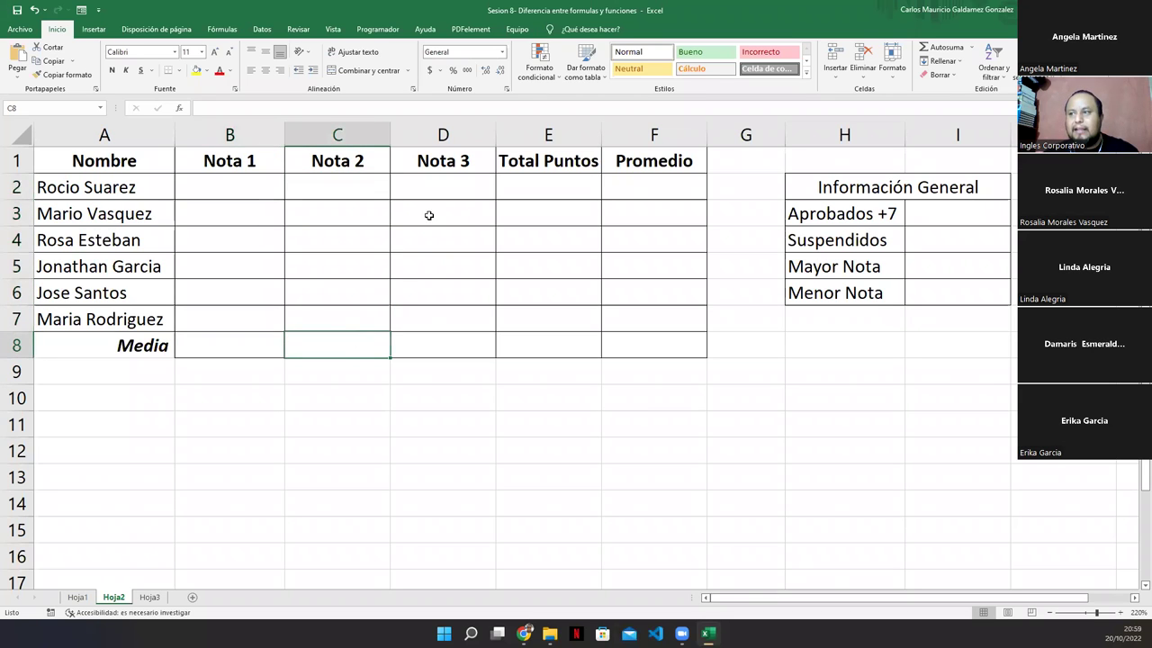
{"action": "left_click", "coordinate": [436, 193]}
{"action": "left_click_drag", "start_coordinate": [434, 236], "coordinate": [437, 316]}
{"action": "left_click_drag", "start_coordinate": [532, 190], "coordinate": [540, 319]}
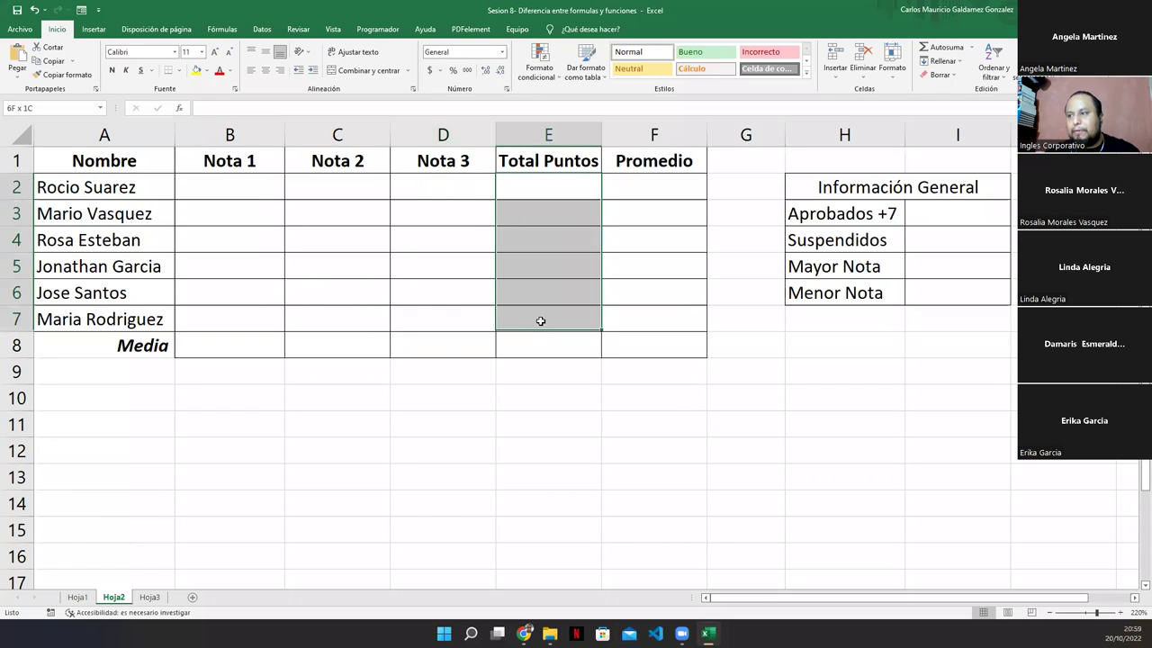
{"action": "left_click", "coordinate": [442, 355]}
{"action": "left_click", "coordinate": [513, 352]}
{"action": "left_click_drag", "start_coordinate": [655, 186], "coordinate": [652, 324]}
{"action": "left_click", "coordinate": [650, 344]}
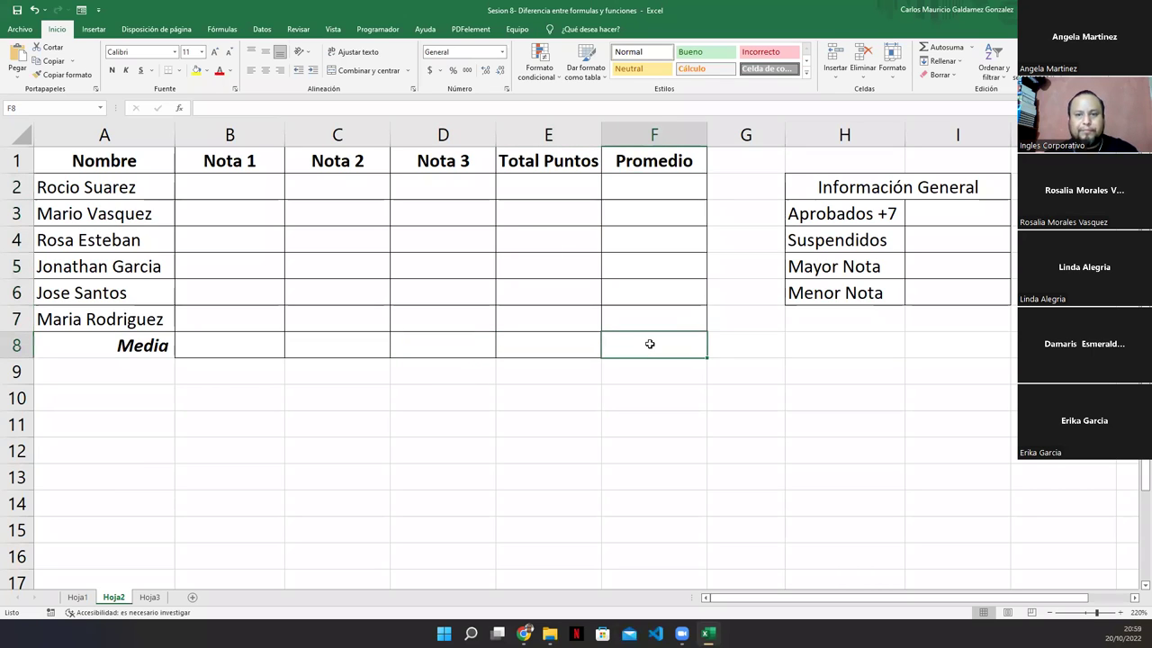
Examine the Aprobados +7 and Suspendidos cells in I3 and I4 together with their source range F2:F7
{"action": "left_click_drag", "start_coordinate": [643, 190], "coordinate": [664, 323]}
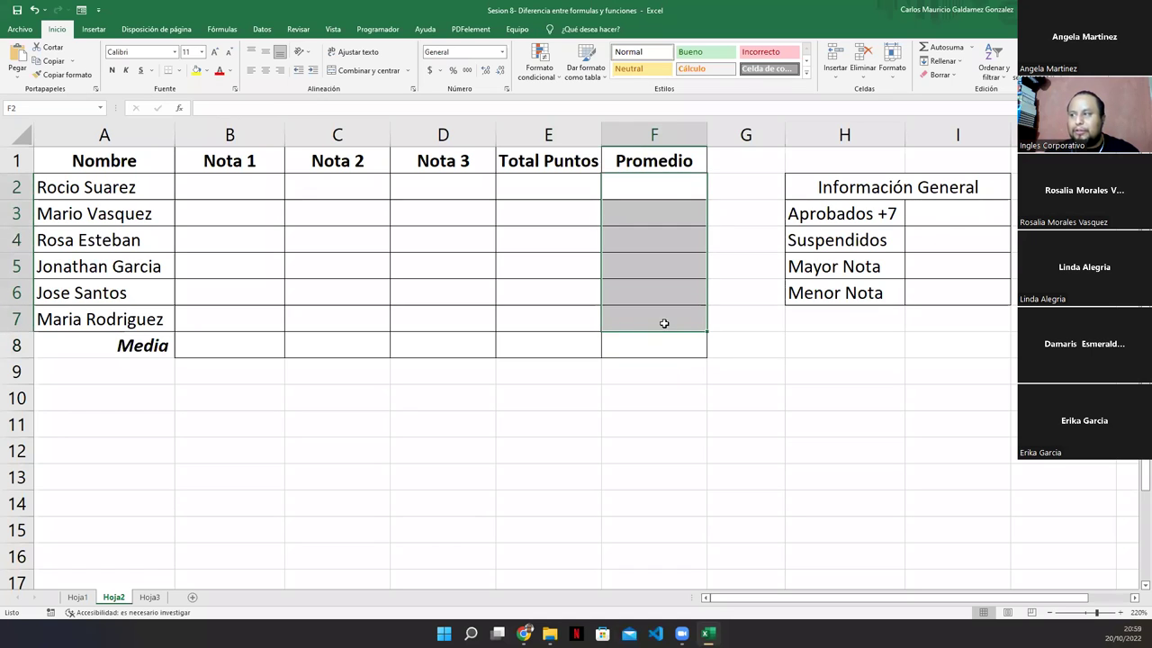
{"action": "left_click", "coordinate": [948, 213]}
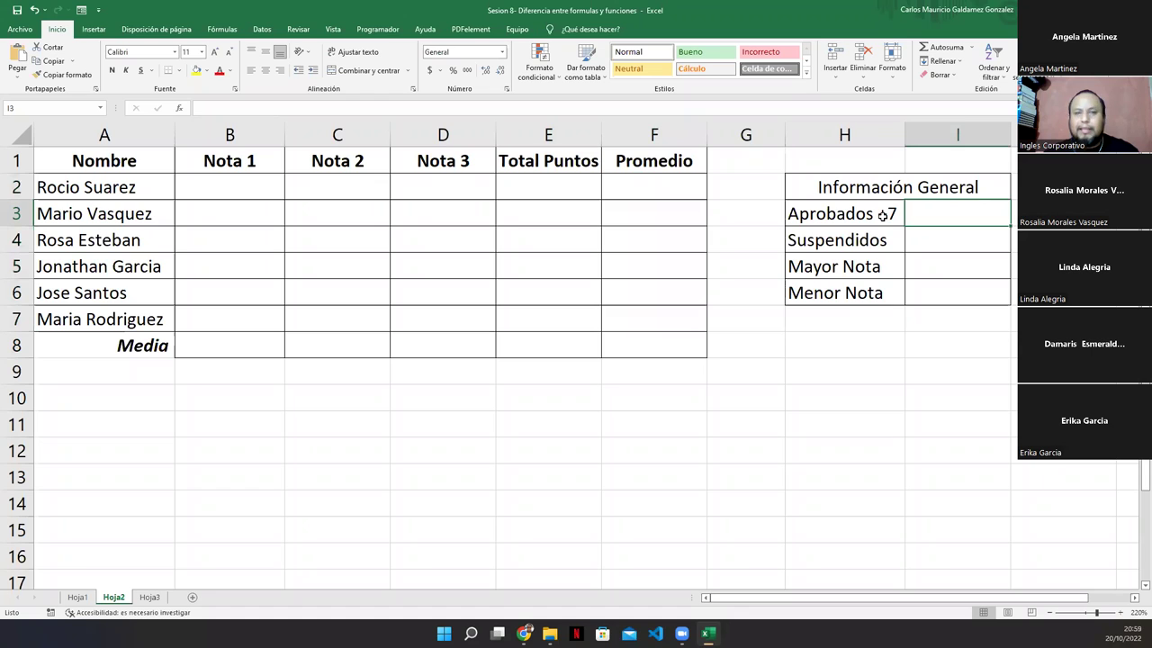
{"action": "left_click_drag", "start_coordinate": [622, 186], "coordinate": [650, 313]}
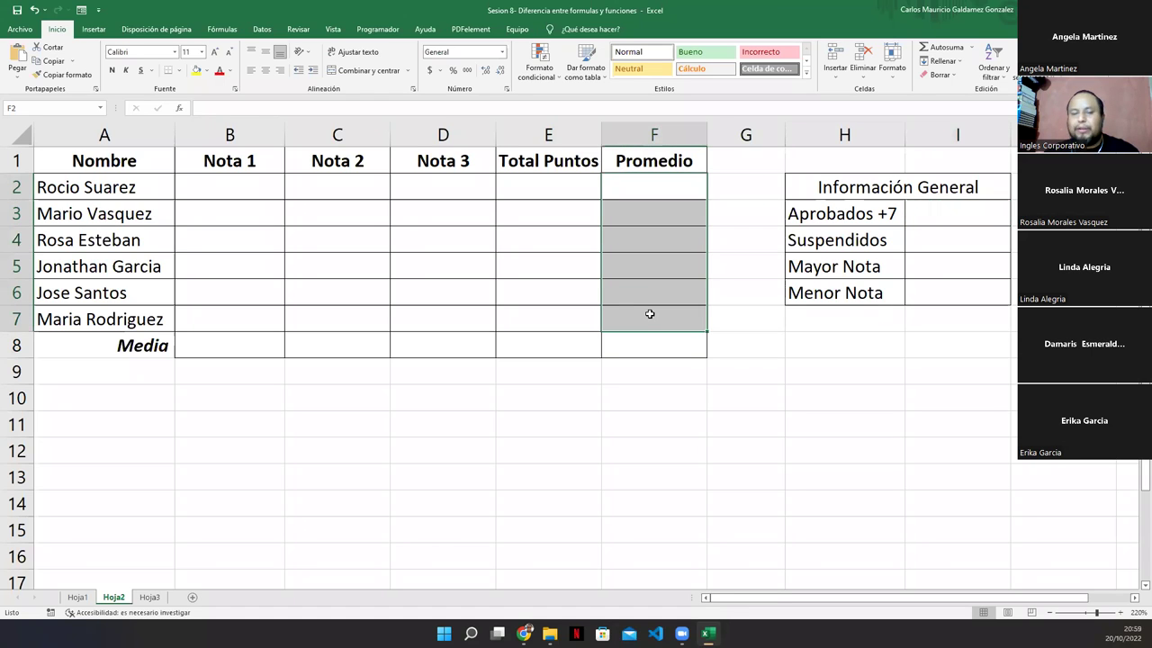
{"action": "left_click", "coordinate": [886, 237]}
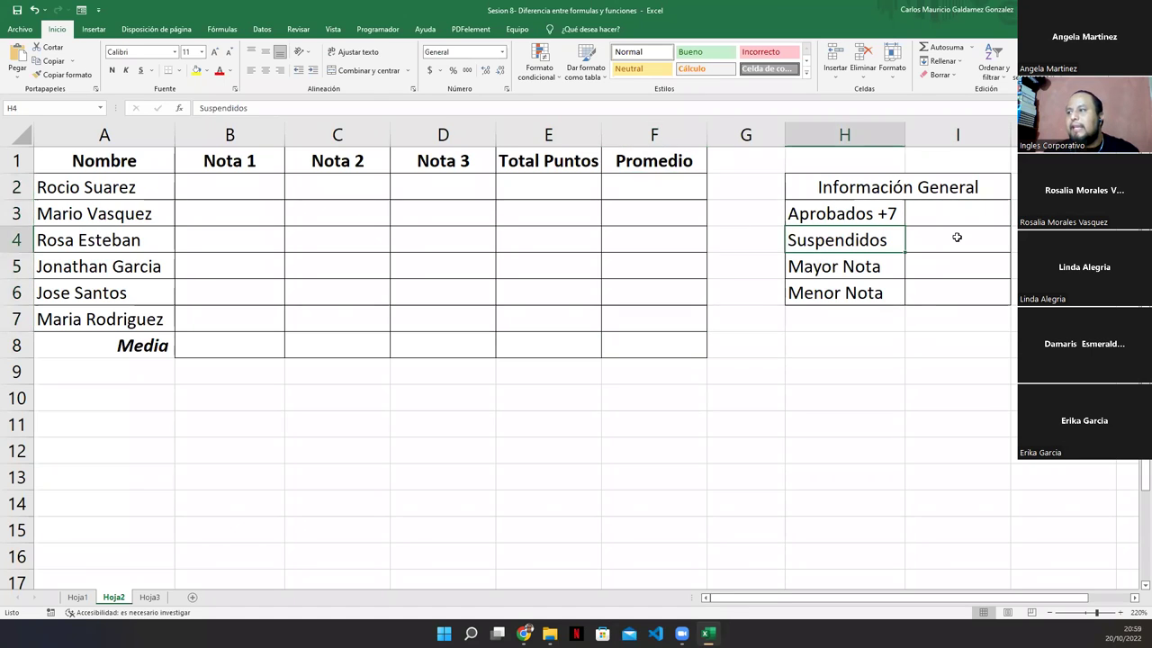
{"action": "left_click", "coordinate": [957, 237]}
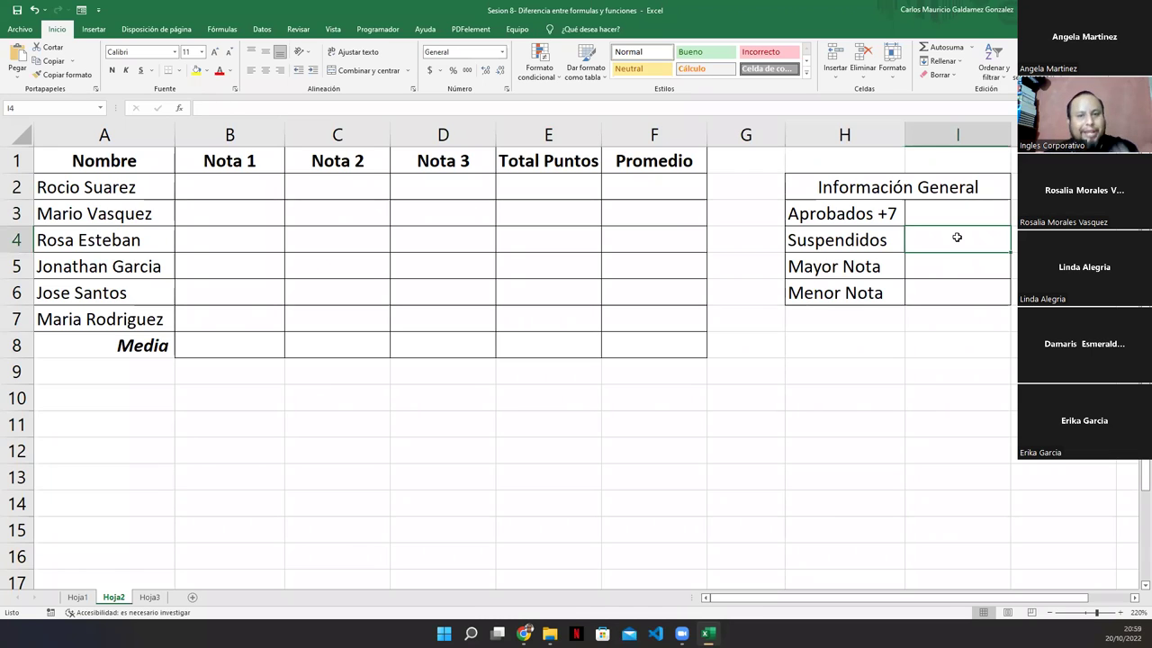
{"action": "left_click", "coordinate": [888, 242]}
{"action": "left_click", "coordinate": [956, 238]}
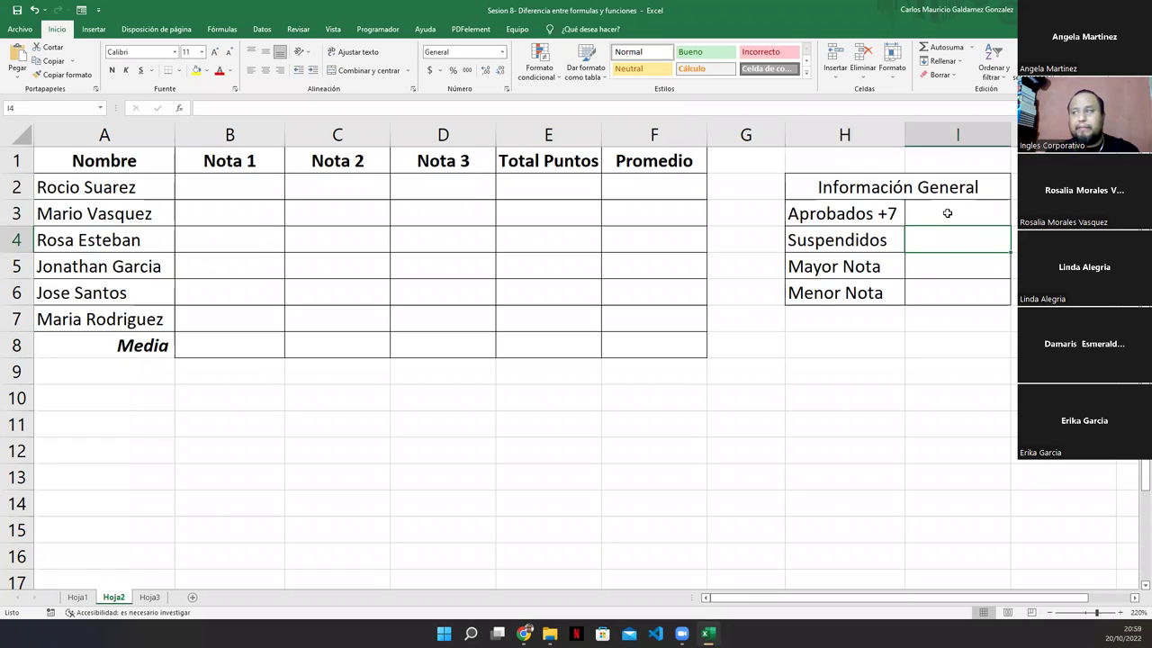
Examine the Mayor Nota and Menor Nota cells in I5 and I6 together with the Promedio range F2:F7
{"action": "left_click", "coordinate": [830, 272]}
{"action": "left_click", "coordinate": [955, 273]}
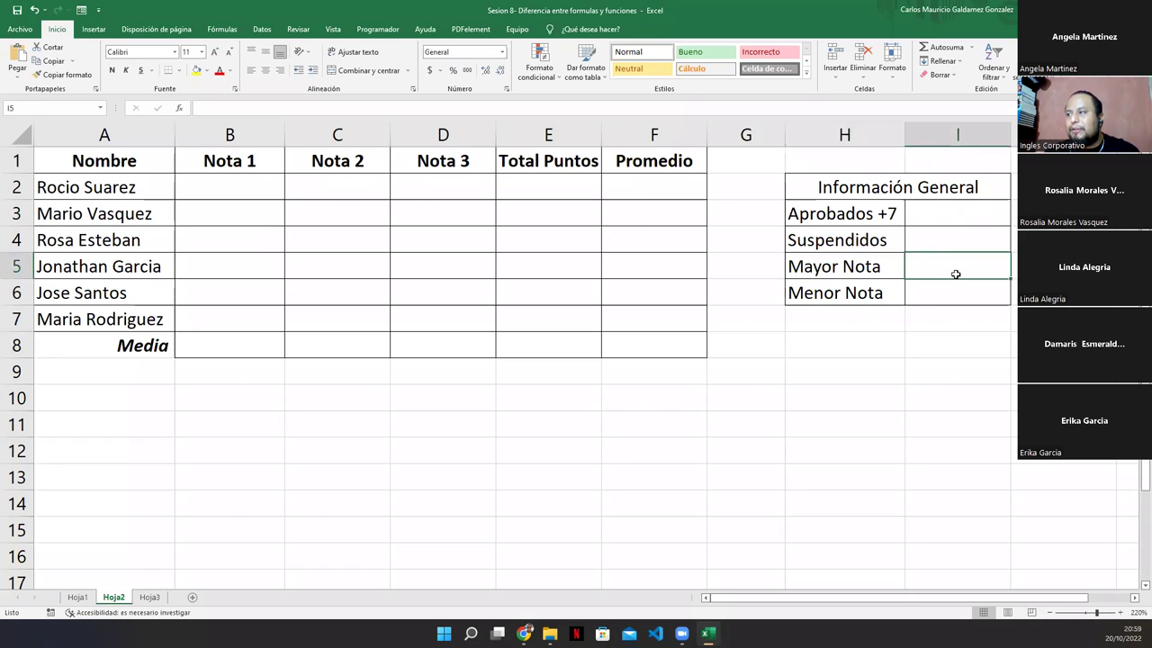
{"action": "left_click", "coordinate": [951, 294]}
{"action": "left_click_drag", "start_coordinate": [638, 185], "coordinate": [637, 318]}
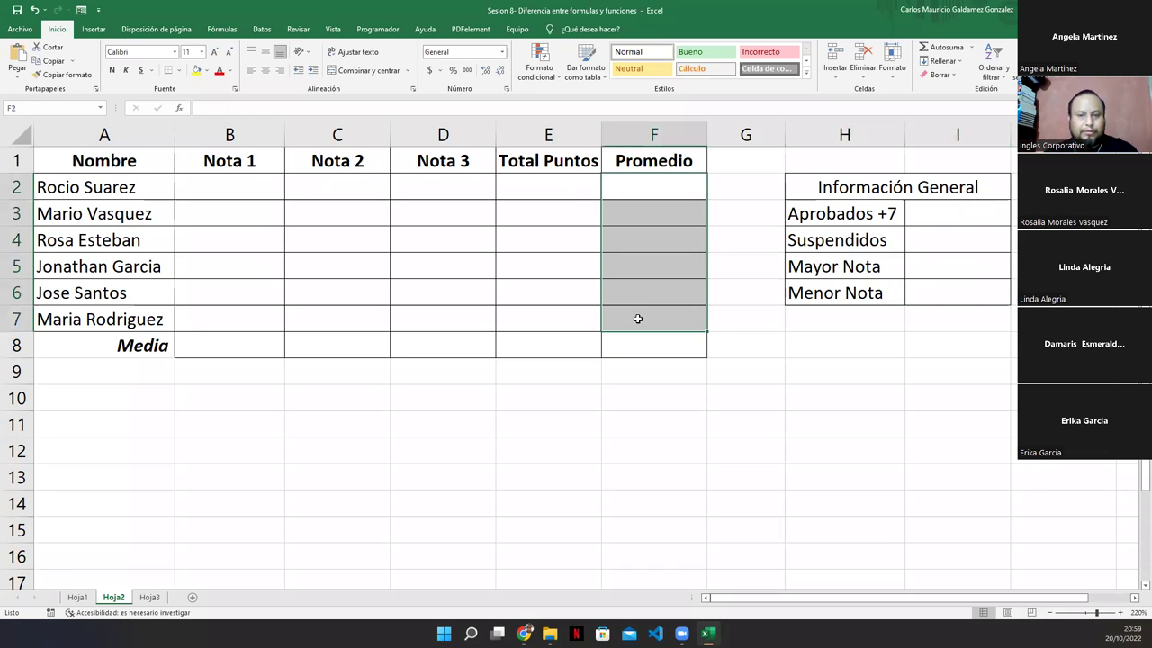
{"action": "left_click", "coordinate": [971, 265]}
{"action": "left_click", "coordinate": [959, 288]}
{"action": "left_click_drag", "start_coordinate": [668, 196], "coordinate": [653, 324]}
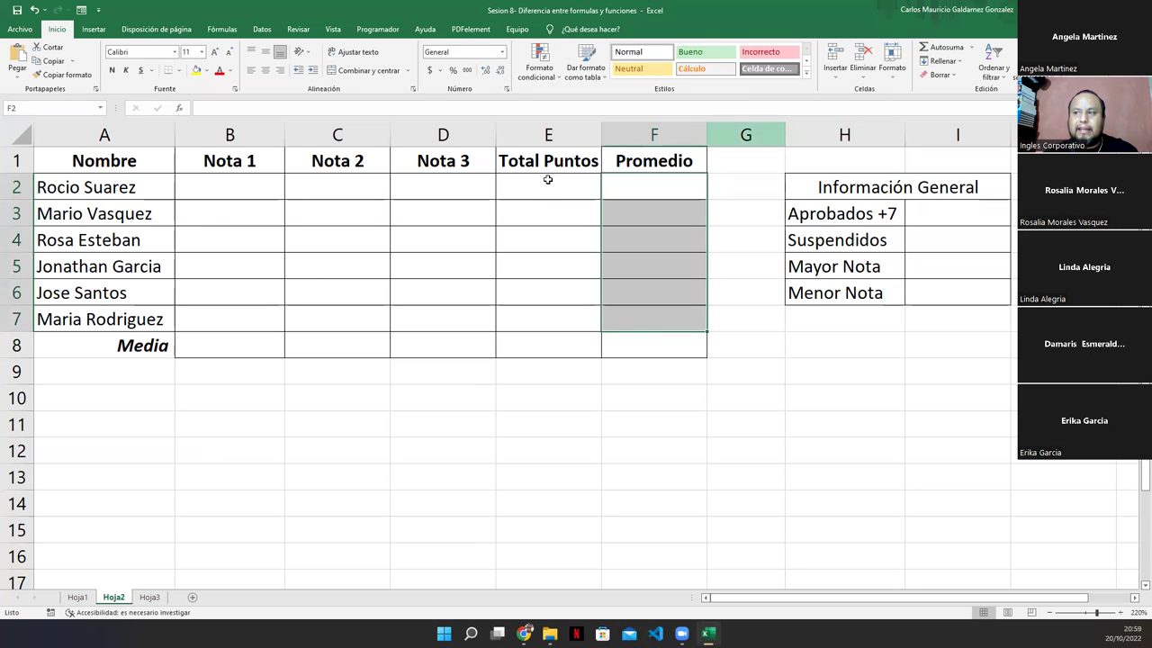
{"action": "left_click", "coordinate": [452, 289]}
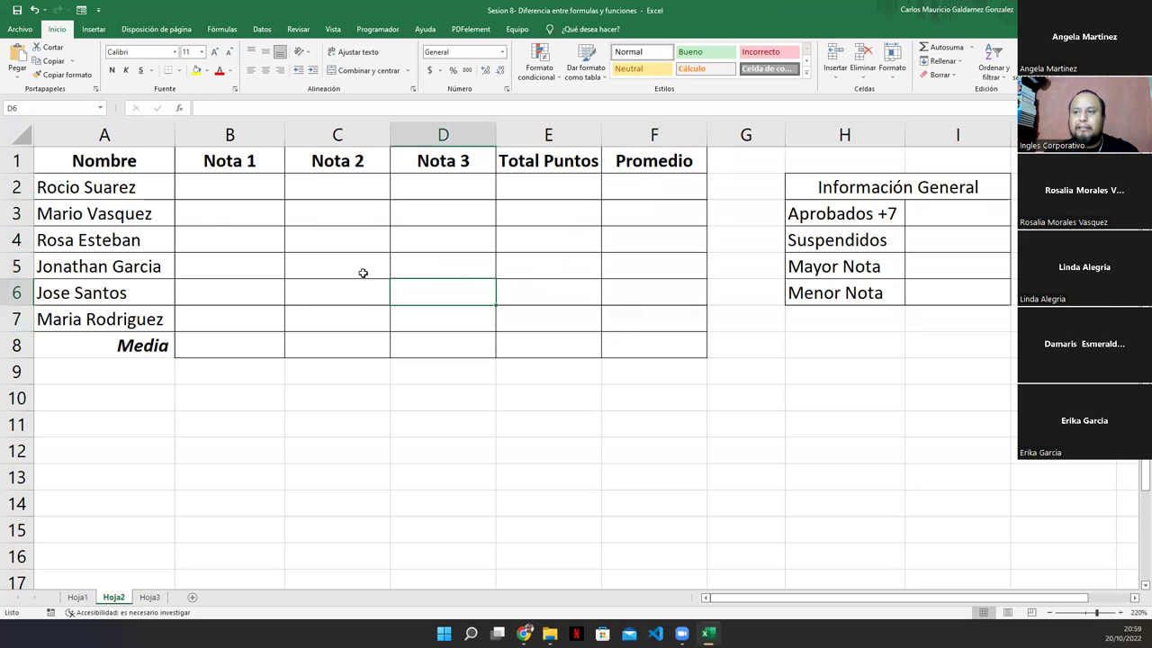
Open Hoja3 and examine the sample invoice image with its product lines, discount, IVA and amount payable
{"action": "left_click", "coordinate": [149, 597]}
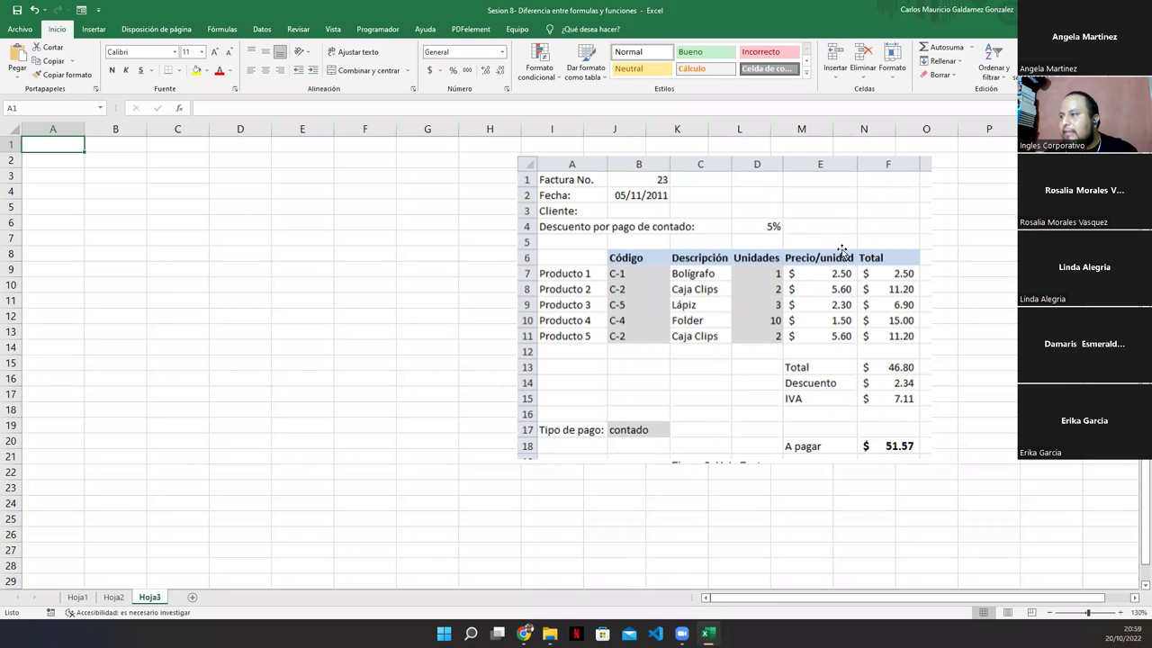
{"action": "left_click", "coordinate": [903, 276]}
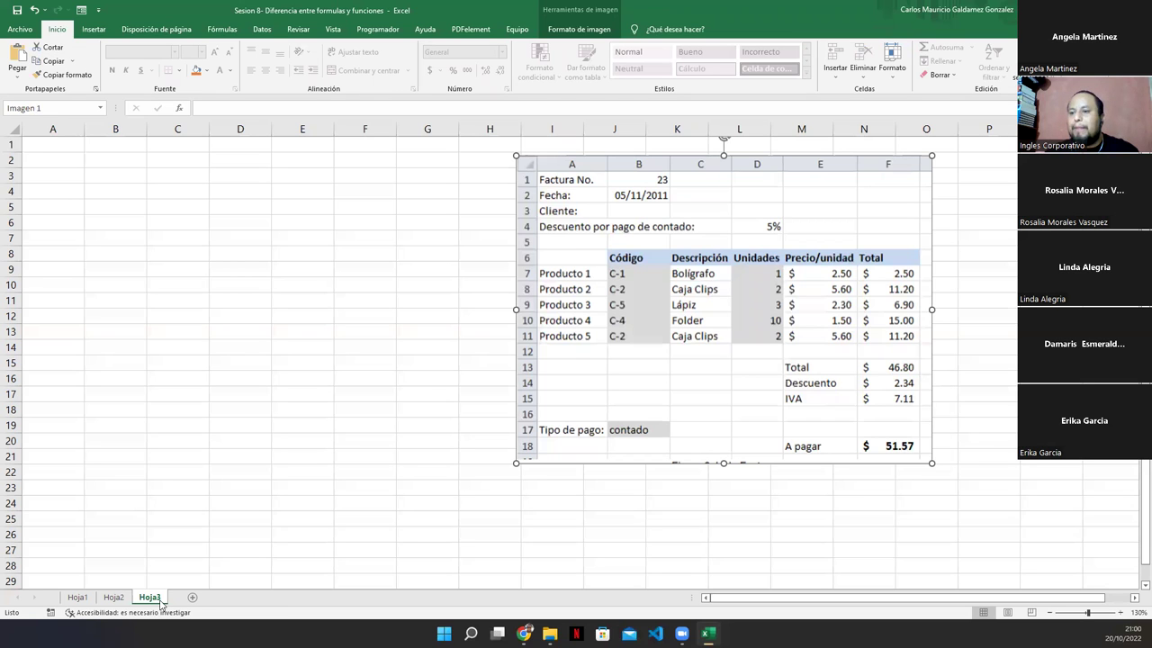
Return to Hoja1, switch to the full-screen presentation and advance to the "DUDAS o INQUIETUDES" slide
{"action": "left_click", "coordinate": [78, 597]}
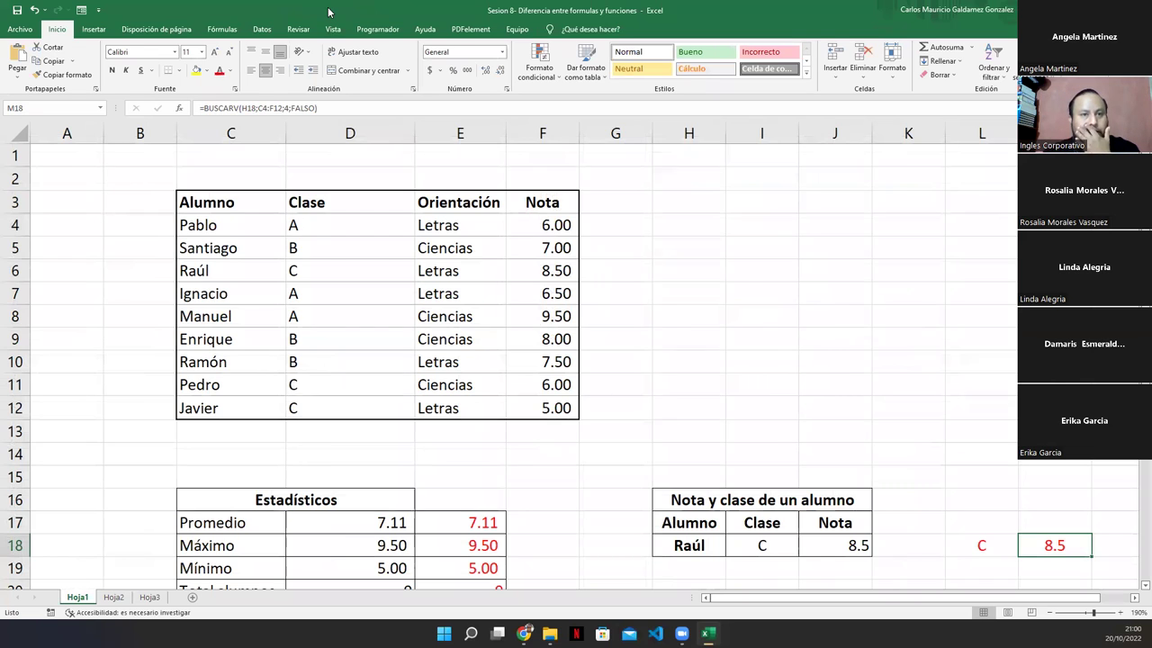
{"action": "key", "text": "alt+Tab"}
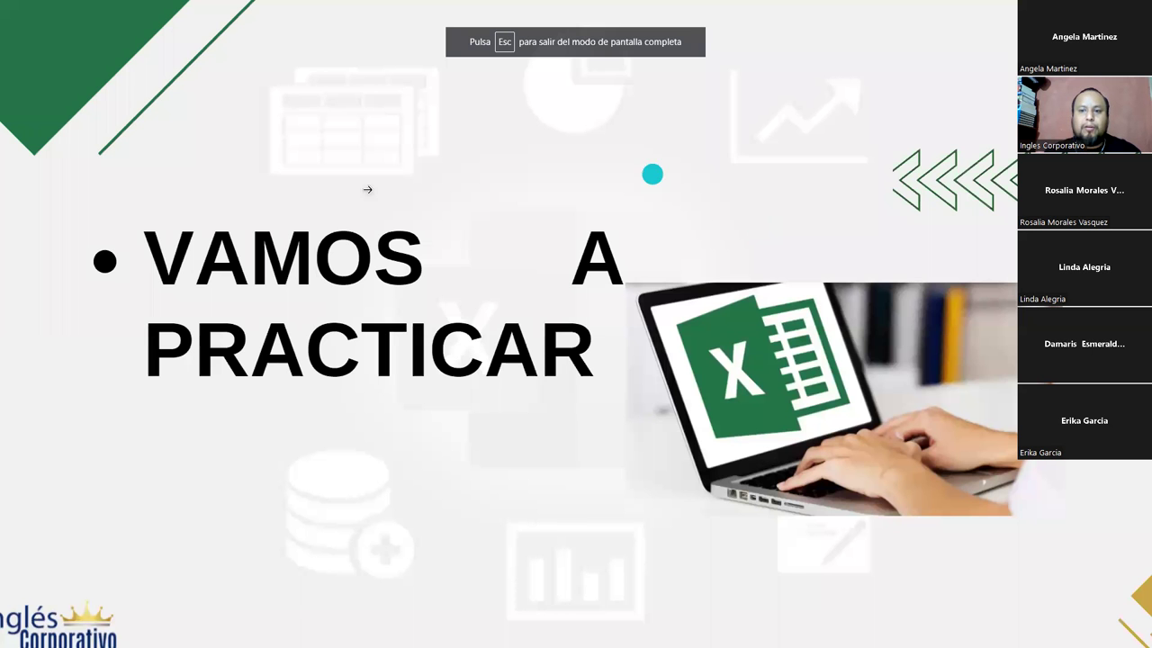
{"action": "key", "text": "Right"}
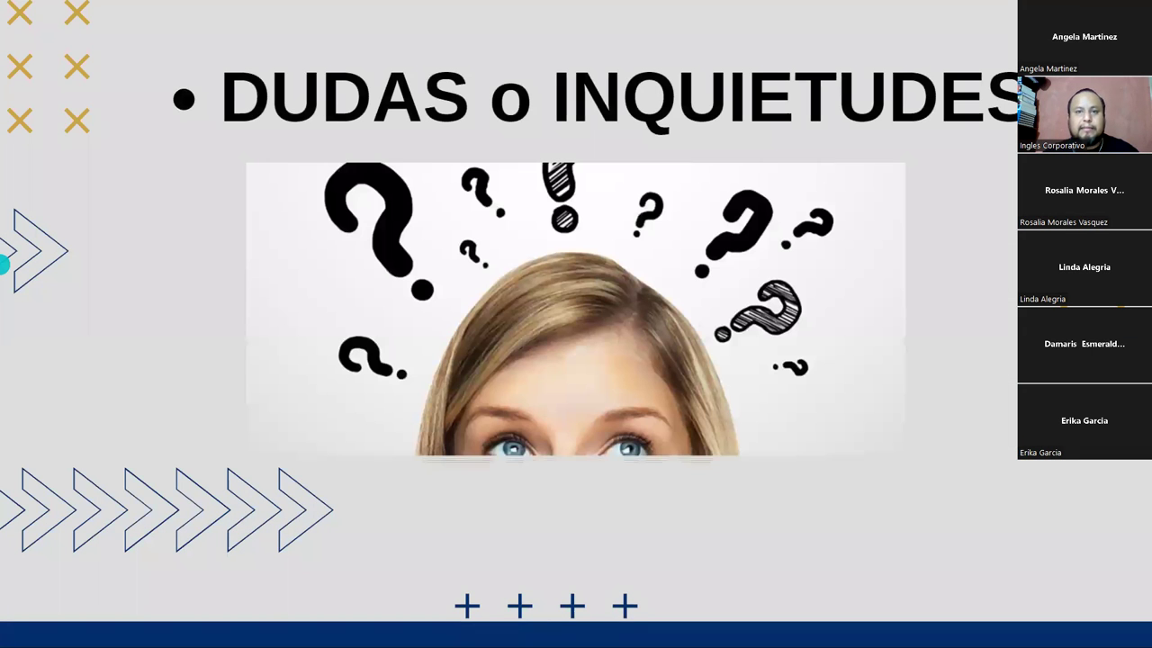